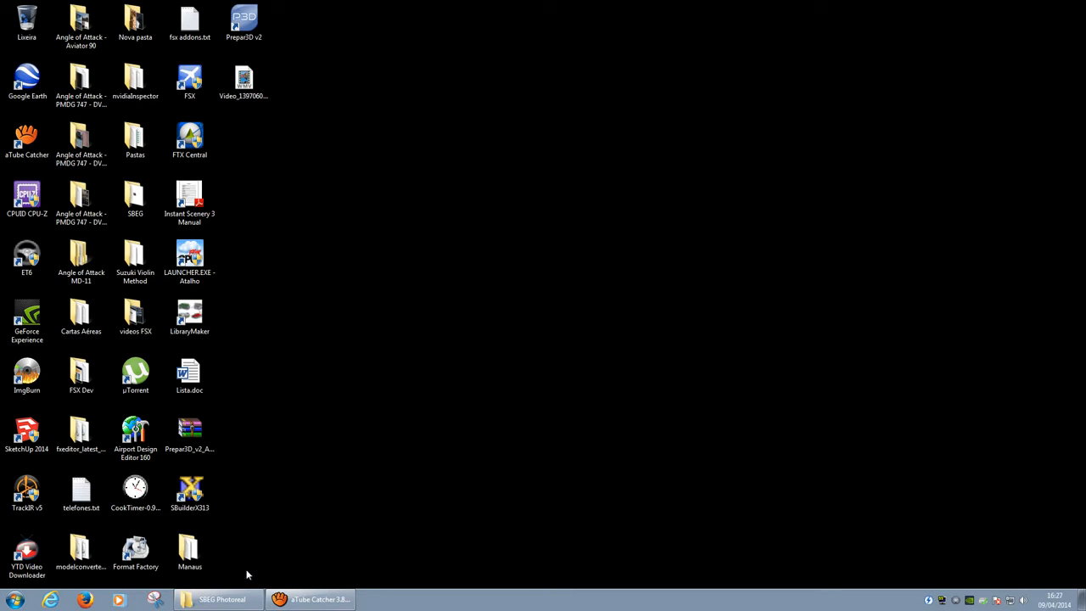
# Step: Select SBEG.bmp in the SBEG Photoreal folder and open it with Edit with GIMP
pyautogui.click(215, 605)
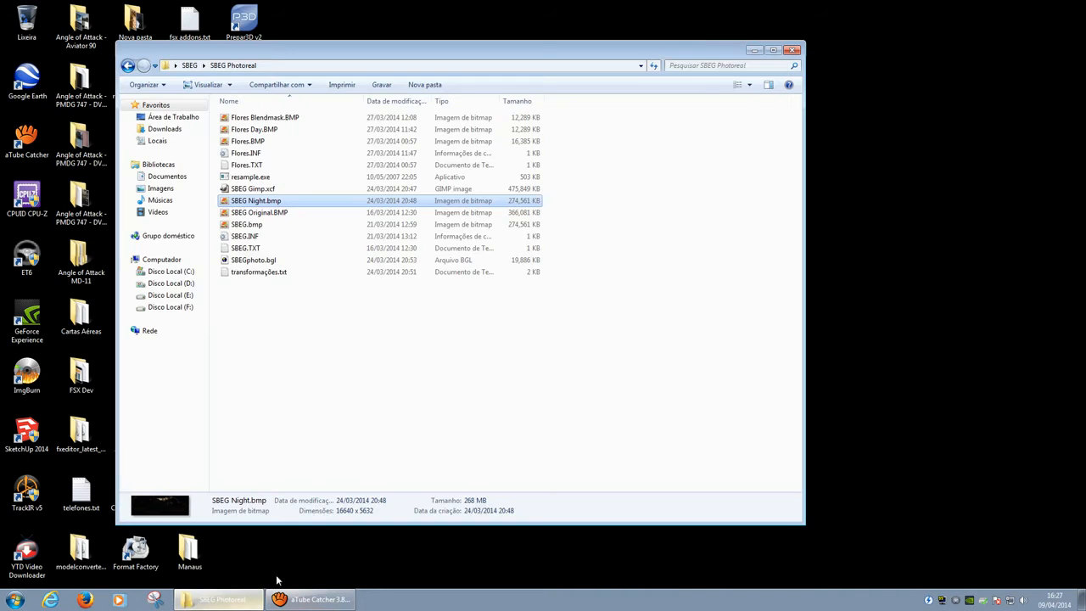
pyautogui.moveTo(442, 56); pyautogui.dragTo(535, 78)
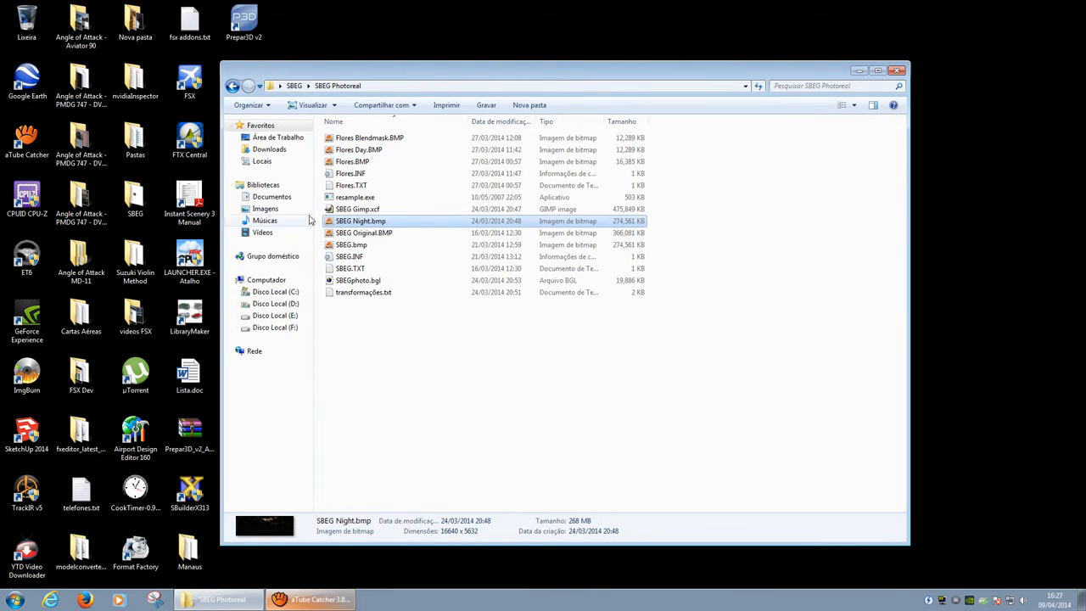
pyautogui.click(391, 234)
pyautogui.click(385, 246)
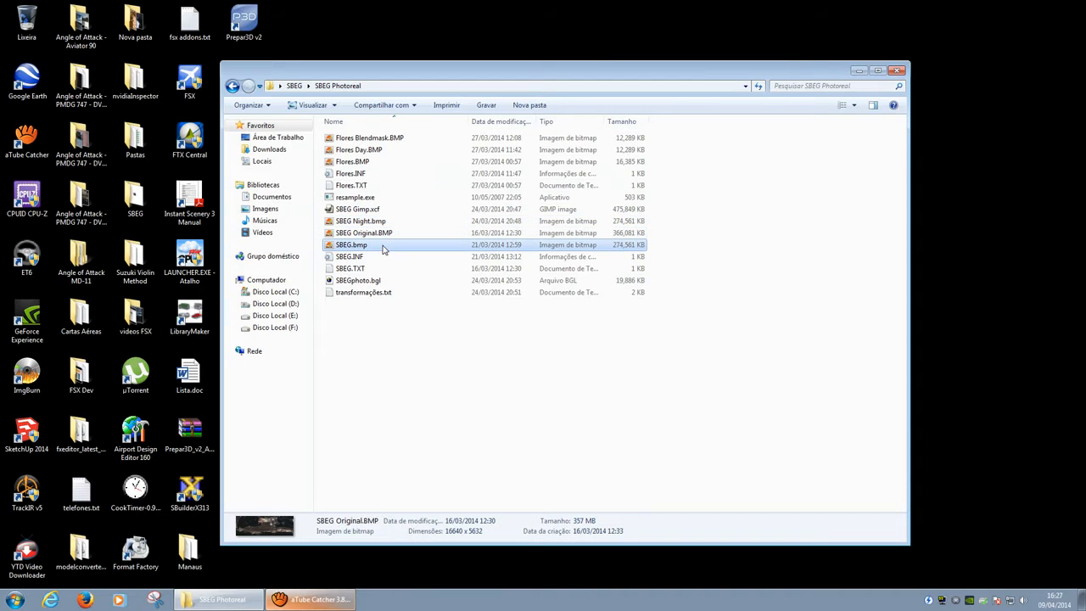
pyautogui.moveTo(567, 72); pyautogui.dragTo(622, 70)
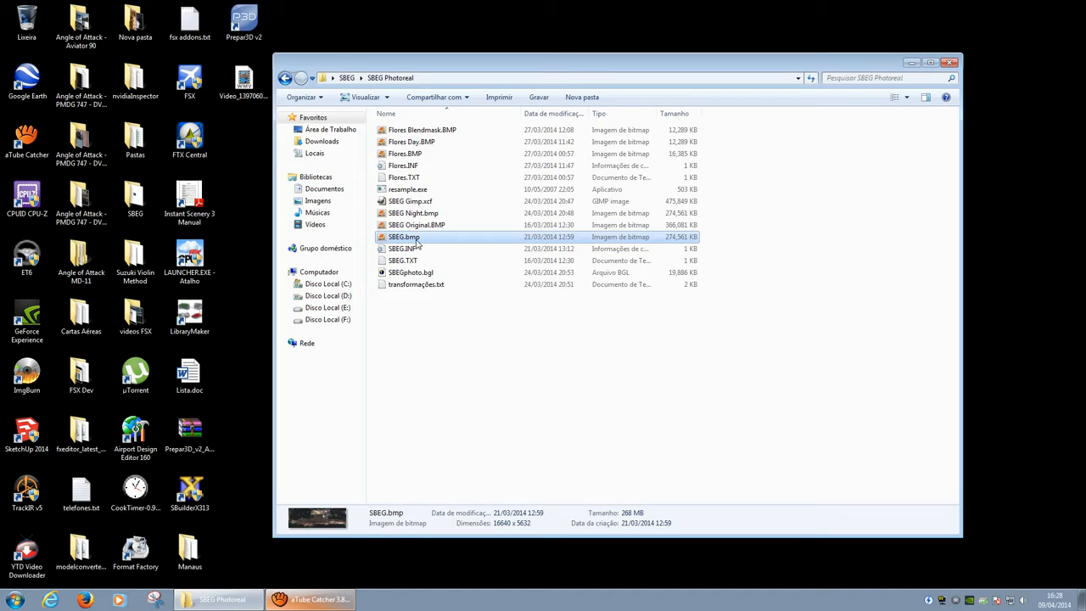
pyautogui.rightClick(415, 242)
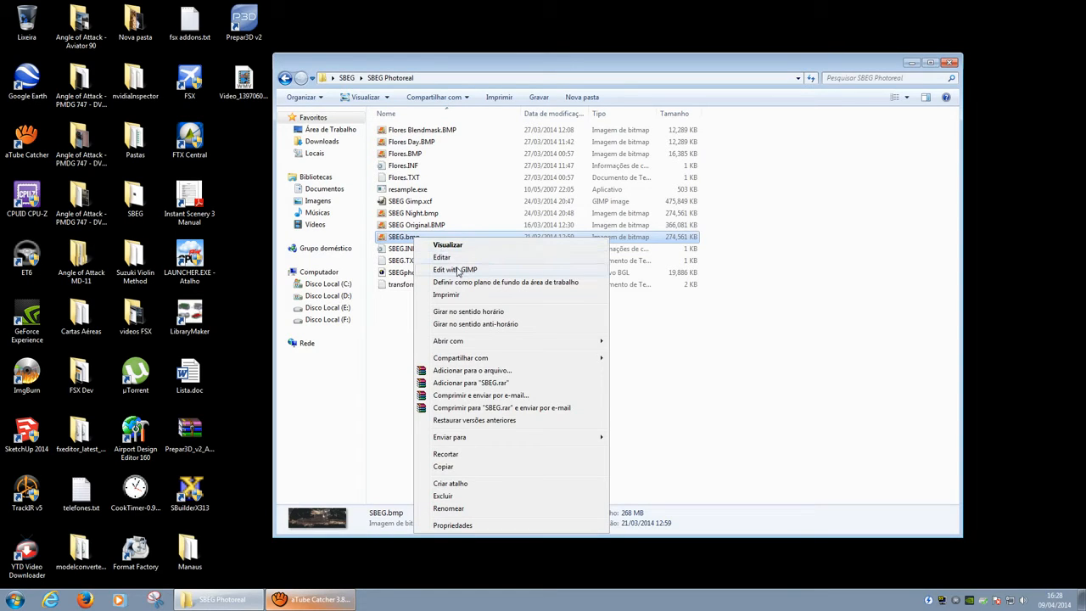
pyautogui.click(457, 270)
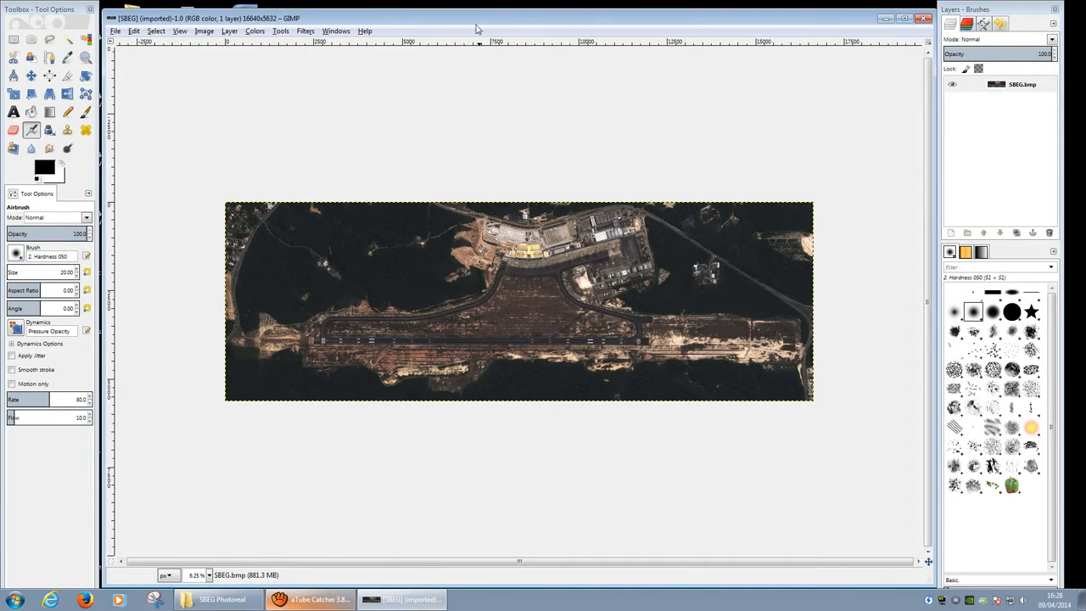
# Step: Duplicate the SBEG.bmp layer in the Layers panel
pyautogui.keyDown('ctrl'); pyautogui.scroll(3, 491, 250); pyautogui.keyUp('ctrl')
pyautogui.keyDown('ctrl'); pyautogui.scroll(-4, 488, 252); pyautogui.keyUp('ctrl')
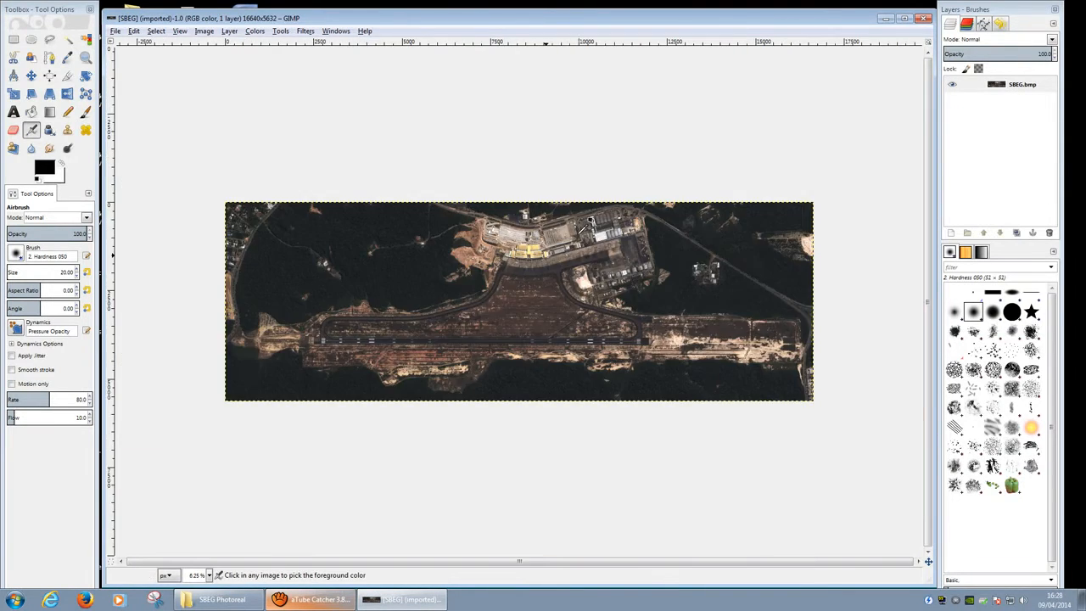
pyautogui.keyDown('ctrl'); pyautogui.scroll(1, 569, 238); pyautogui.keyUp('ctrl')
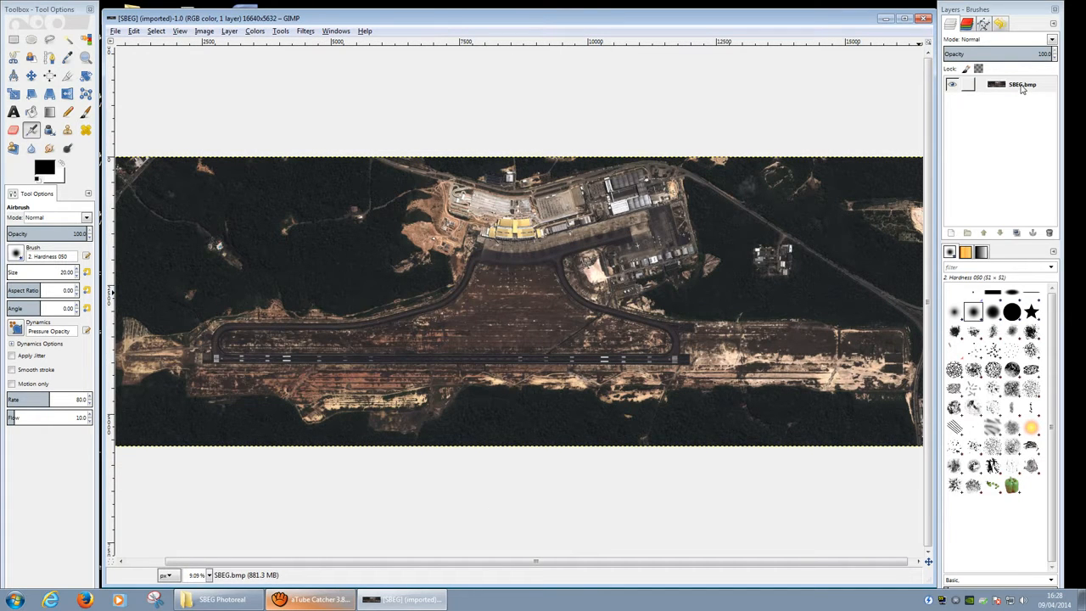
pyautogui.rightClick(1022, 86)
pyautogui.click(999, 10)
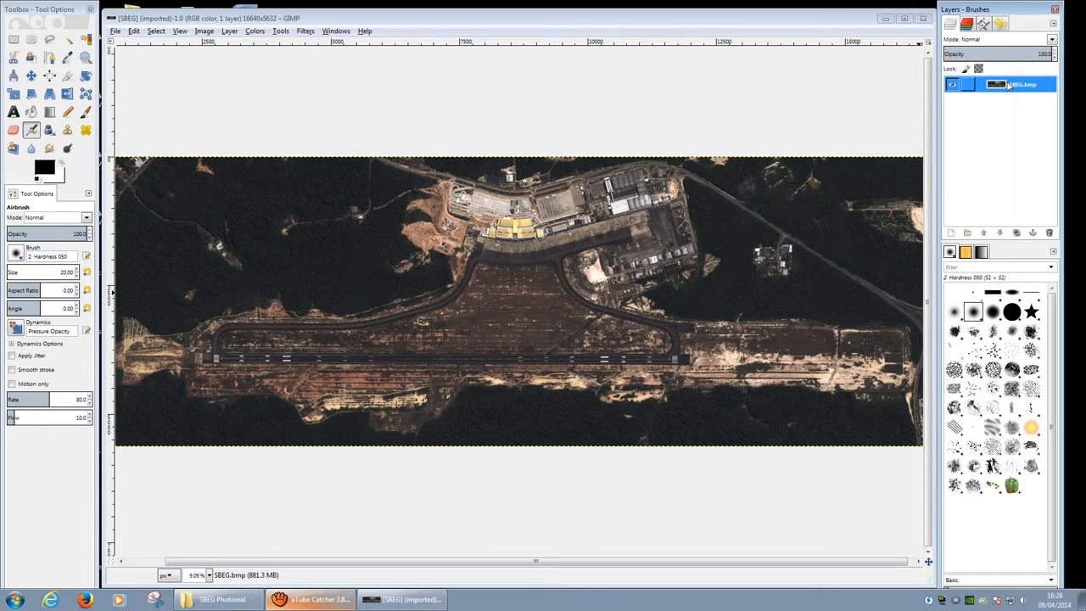
pyautogui.rightClick(1010, 86)
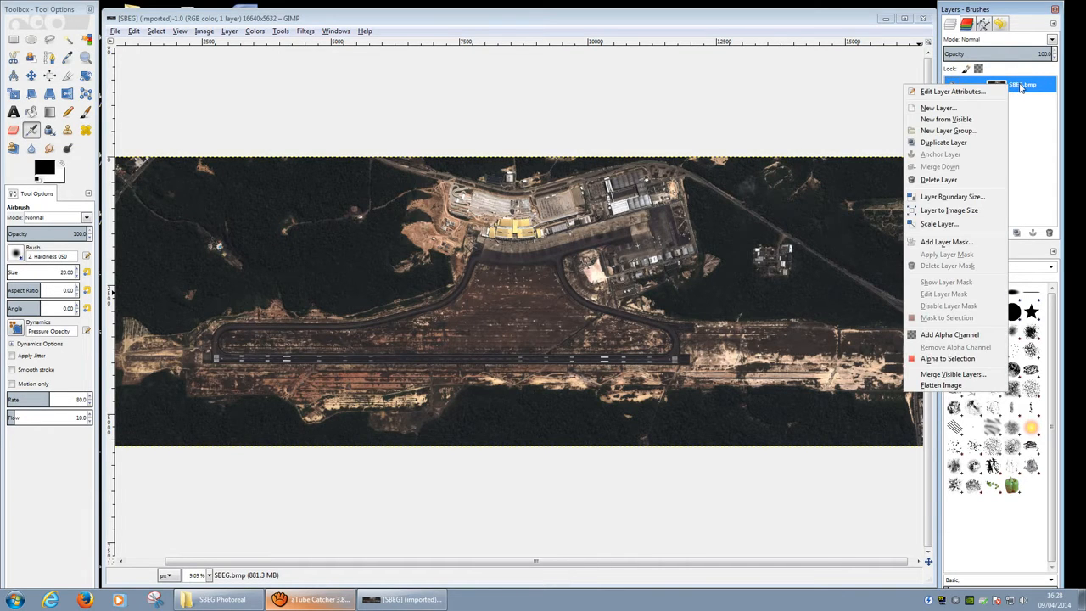
pyautogui.click(1018, 85)
pyautogui.rightClick(1020, 86)
pyautogui.click(981, 143)
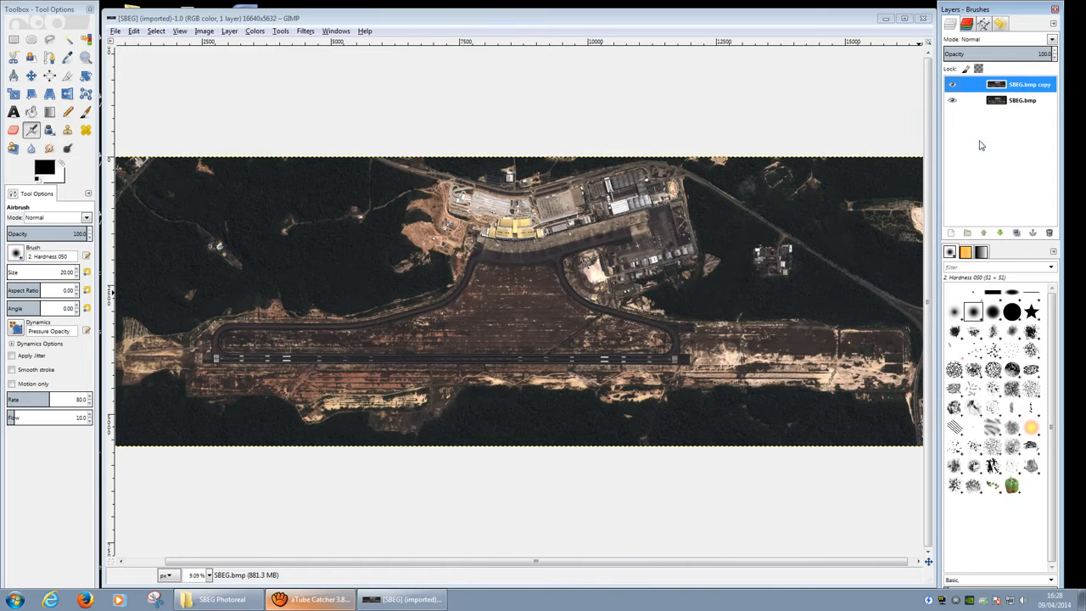
# Step: Rename the layer copy to Night and make it the active layer
pyautogui.doubleClick(1031, 85)
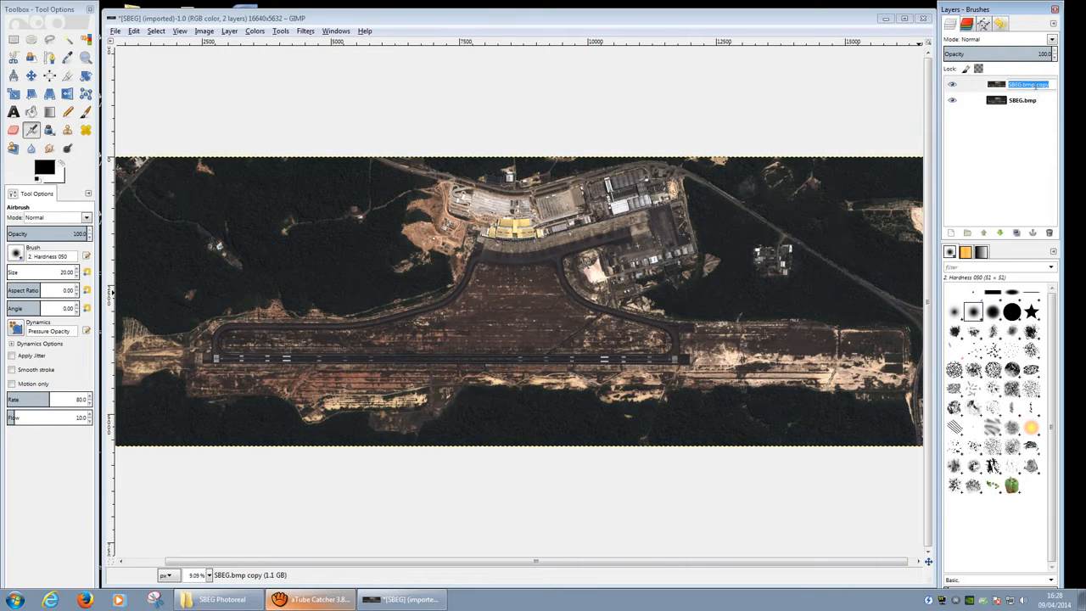
pyautogui.write('Night')
pyautogui.press('Return')
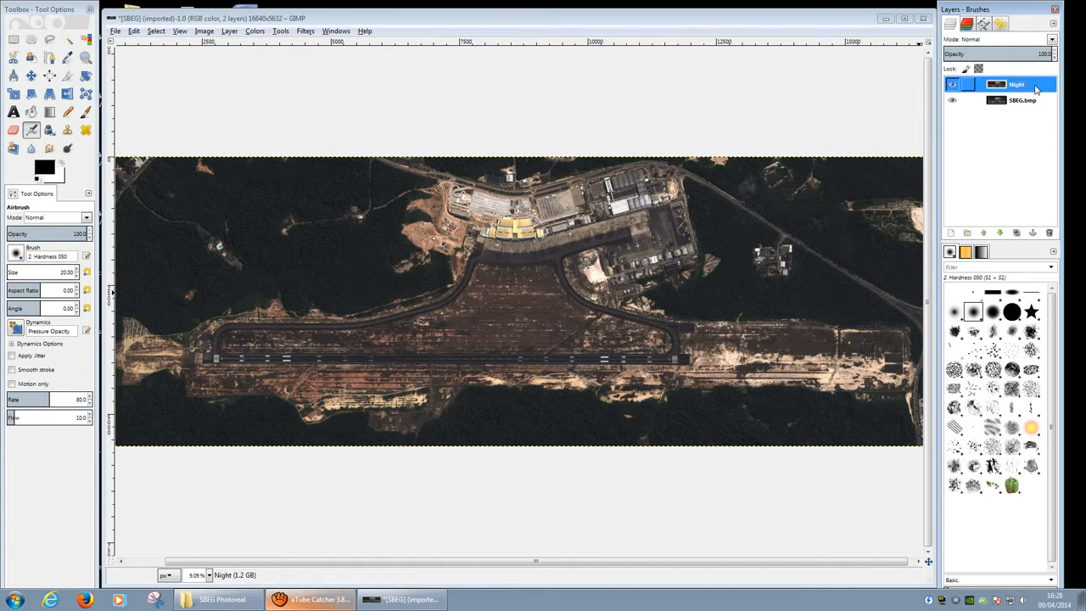
pyautogui.click(608, 20)
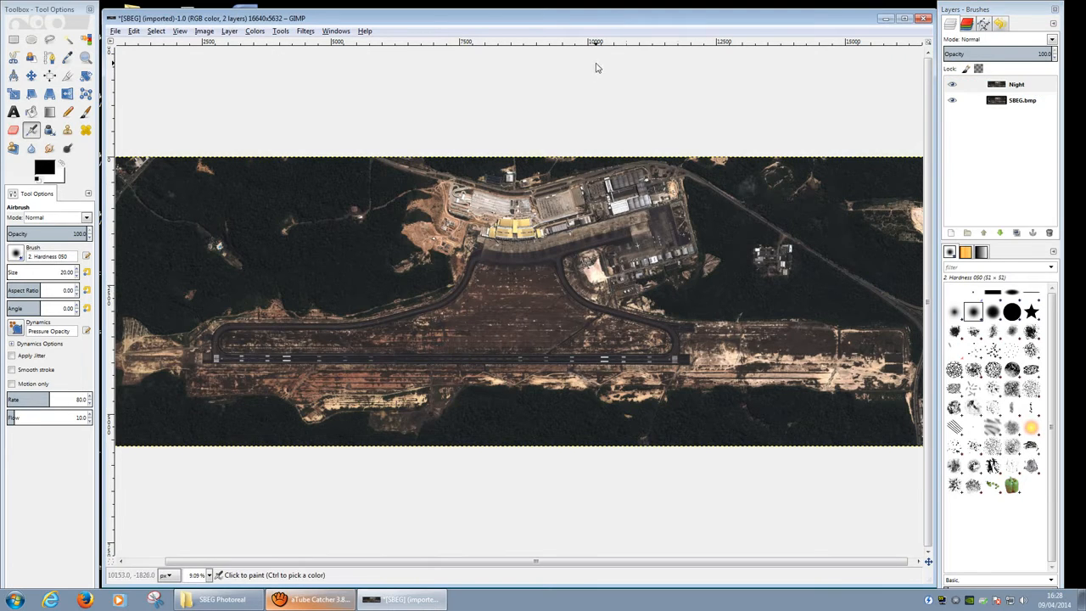
pyautogui.click(1022, 90)
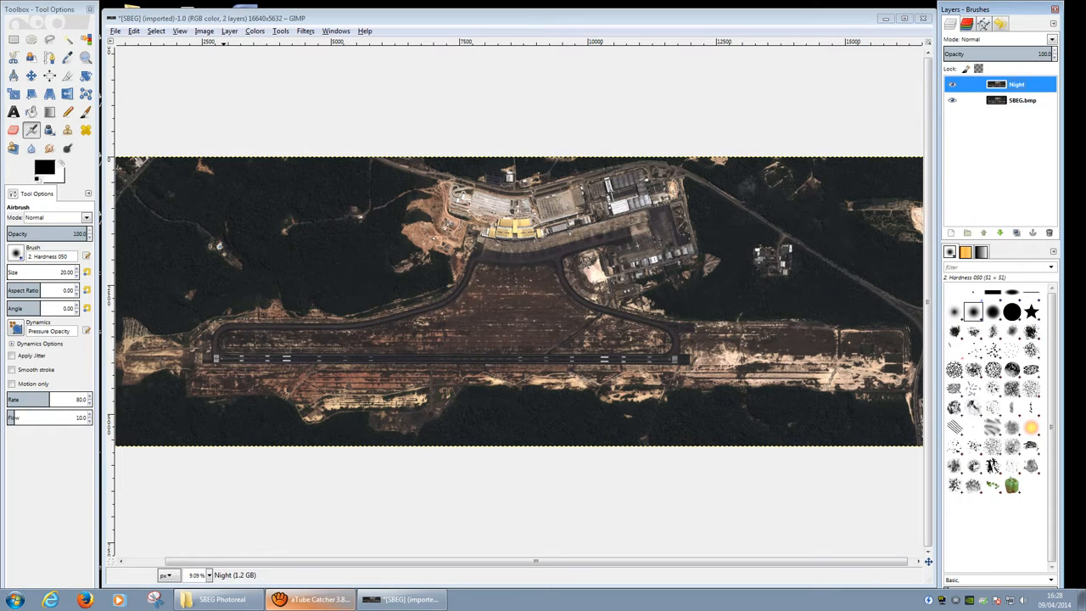
pyautogui.click(229, 32)
# Step: Darken the Night layer with Colors > Levels, capping output white at 20
pyautogui.moveTo(254, 32)
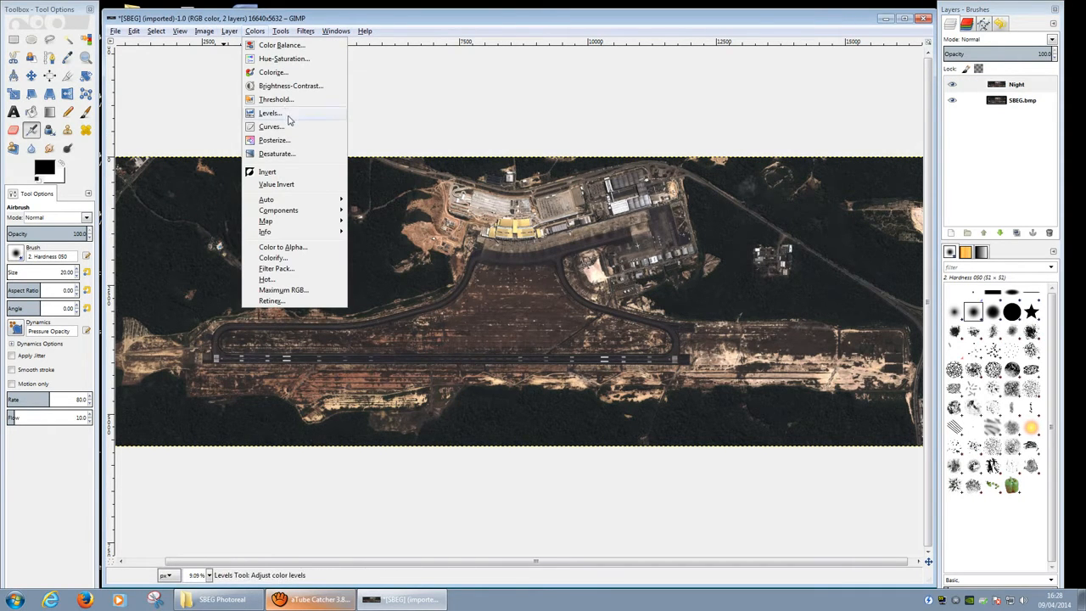
pyautogui.click(288, 116)
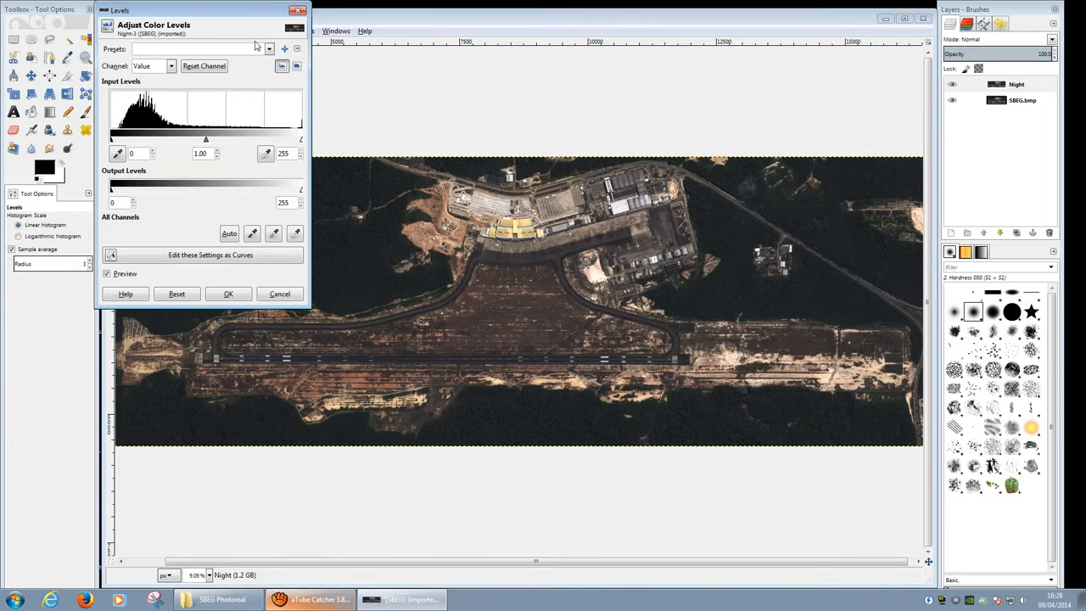
pyautogui.moveTo(246, 11); pyautogui.dragTo(378, 73)
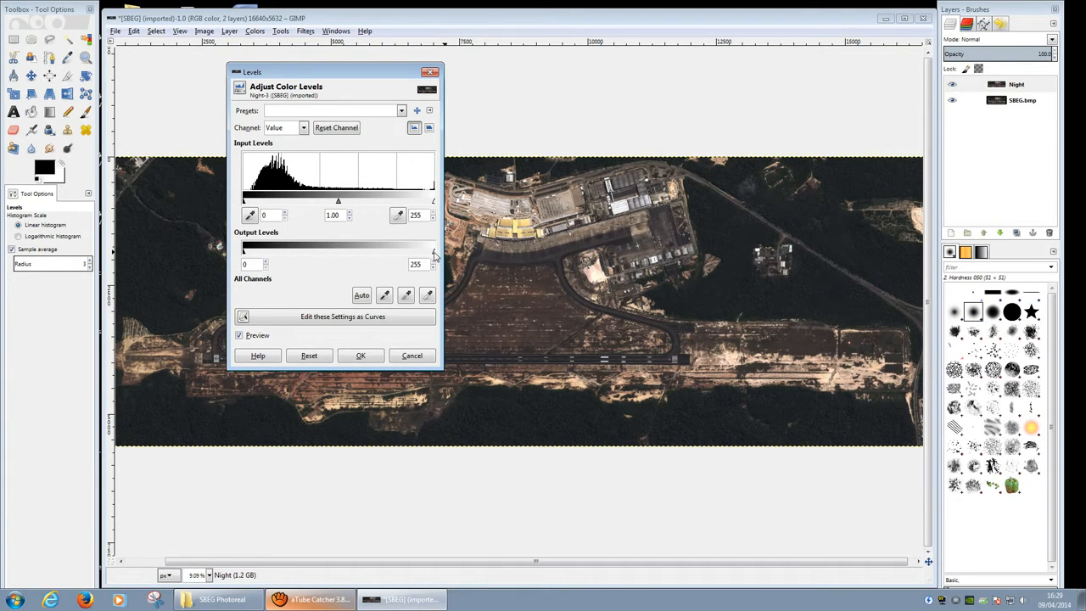
pyautogui.moveTo(433, 253); pyautogui.dragTo(258, 257)
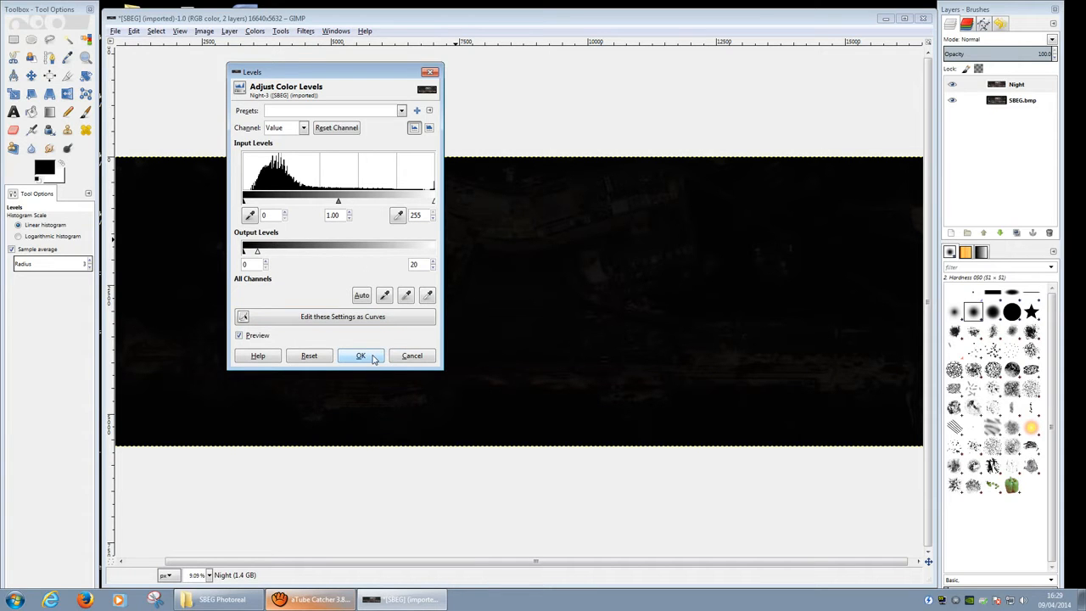
pyautogui.click(373, 358)
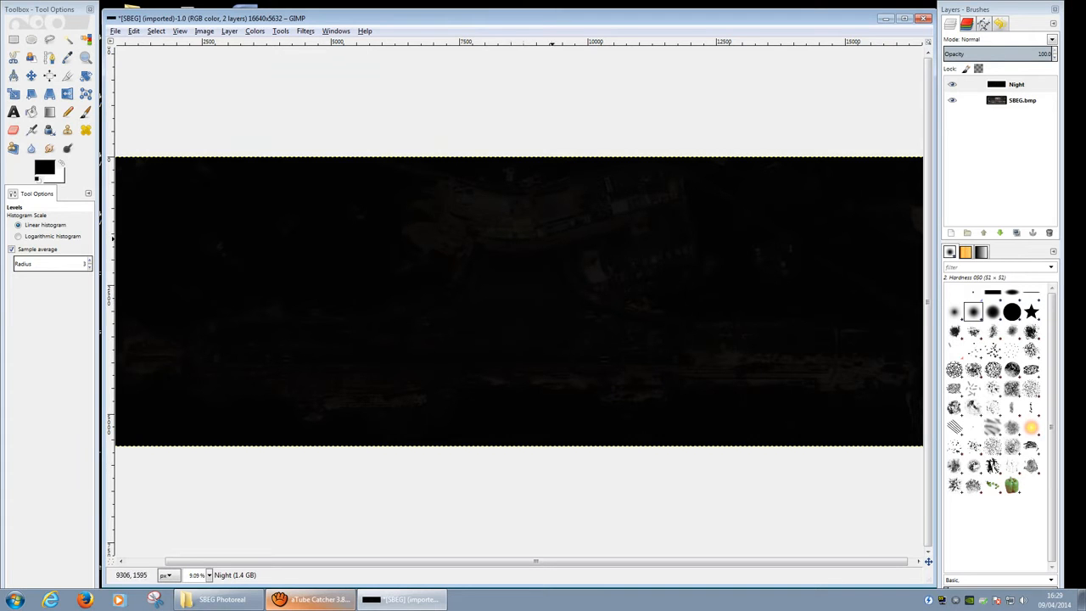
# Step: Zoom and pan across the airport image to bring its top edge into view
pyautogui.keyDown('ctrl'); pyautogui.scroll(2, 536, 307); pyautogui.keyUp('ctrl')
pyautogui.keyDown('ctrl'); pyautogui.scroll(1, 441, 207); pyautogui.keyUp('ctrl')
pyautogui.keyDown('ctrl'); pyautogui.scroll(3, 436, 182); pyautogui.keyUp('ctrl')
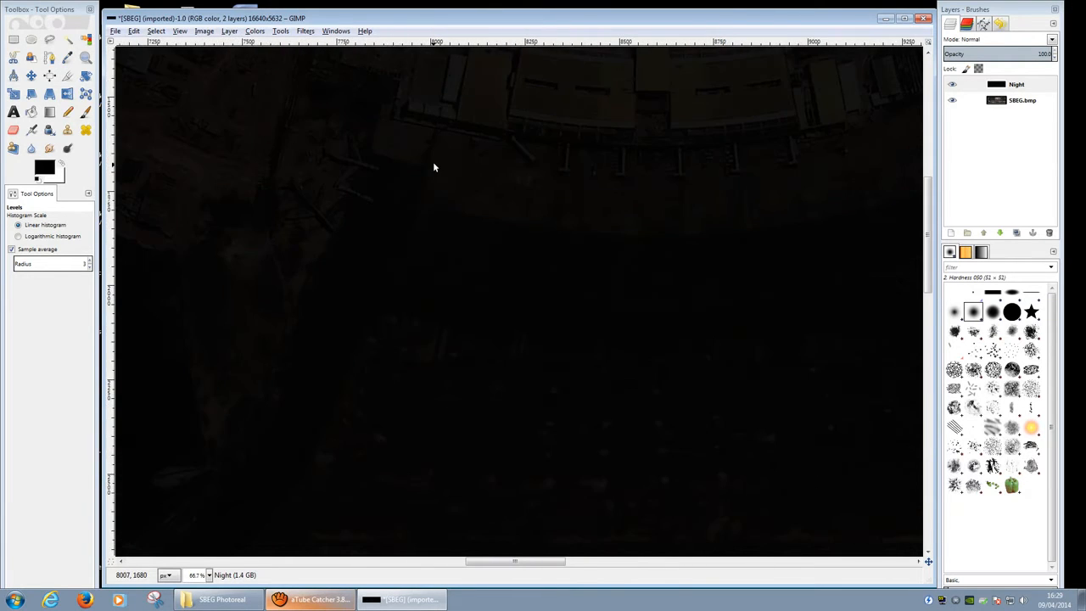
pyautogui.moveTo(433, 164); pyautogui.dragTo(545, 349, button='middle')
pyautogui.keyDown('ctrl'); pyautogui.scroll(-3, 546, 349); pyautogui.keyUp('ctrl')
pyautogui.keyDown('ctrl'); pyautogui.scroll(-2, 689, 390); pyautogui.keyUp('ctrl')
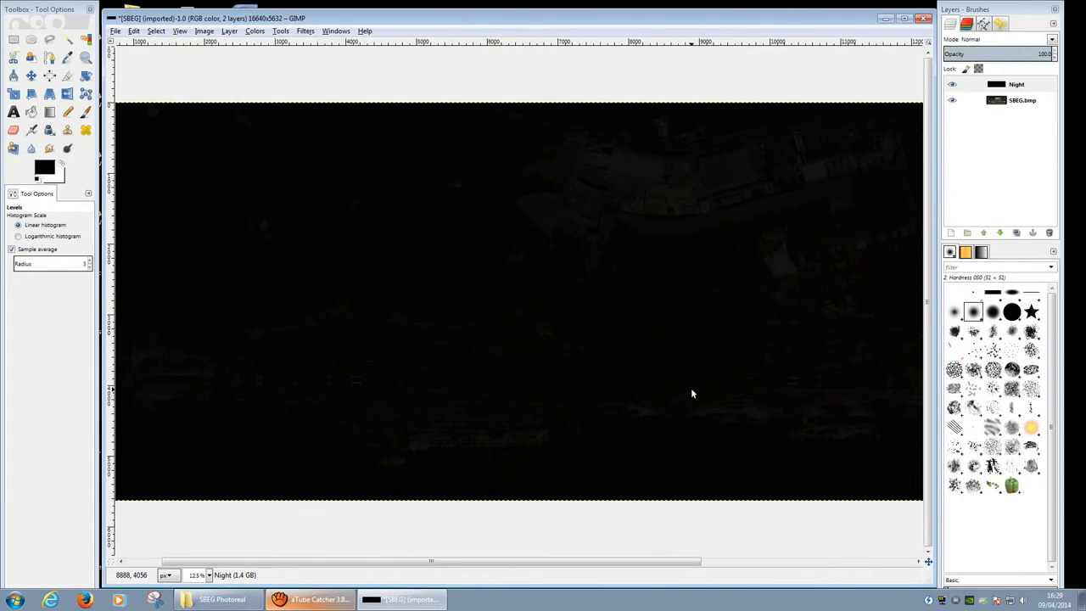
pyautogui.moveTo(694, 392); pyautogui.dragTo(313, 457, button='middle')
pyautogui.moveTo(791, 349); pyautogui.dragTo(556, 372, button='middle')
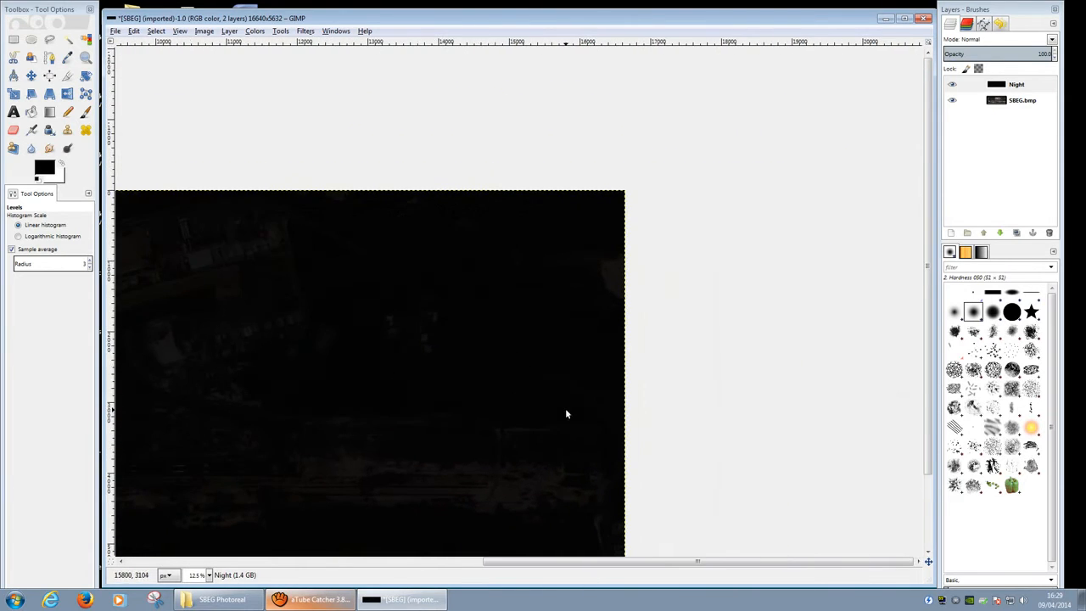
pyautogui.keyDown('ctrl'); pyautogui.scroll(3, 567, 414); pyautogui.keyUp('ctrl')
pyautogui.moveTo(286, 283); pyautogui.dragTo(921, 486, button='middle')
pyautogui.keyDown('ctrl'); pyautogui.scroll(-3, 591, 337); pyautogui.keyUp('ctrl')
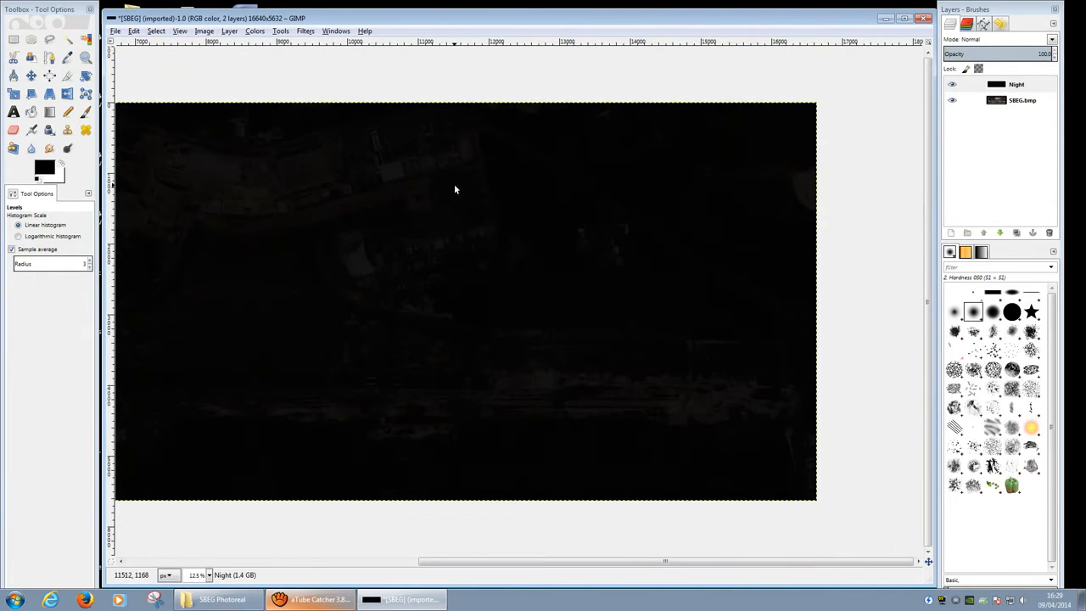
pyautogui.moveTo(565, 353); pyautogui.dragTo(815, 425, button='middle')
pyautogui.keyDown('ctrl'); pyautogui.scroll(2, 874, 339); pyautogui.keyUp('ctrl')
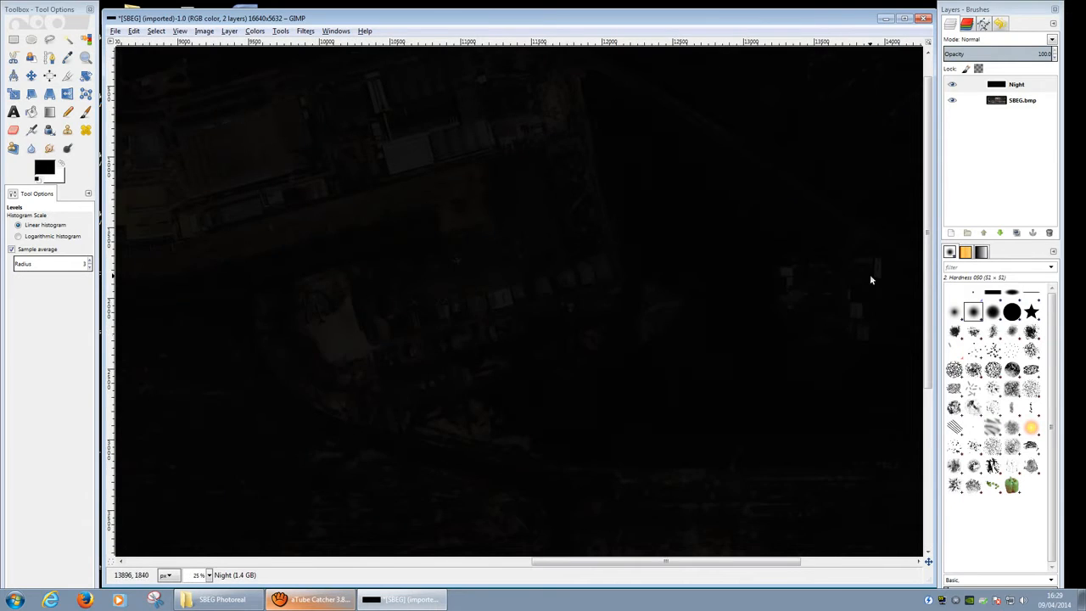
pyautogui.keyDown('ctrl'); pyautogui.scroll(-1, 759, 371); pyautogui.keyUp('ctrl')
pyautogui.moveTo(358, 270); pyautogui.dragTo(687, 274, button='middle')
pyautogui.keyDown('ctrl'); pyautogui.scroll(3, 464, 234); pyautogui.keyUp('ctrl')
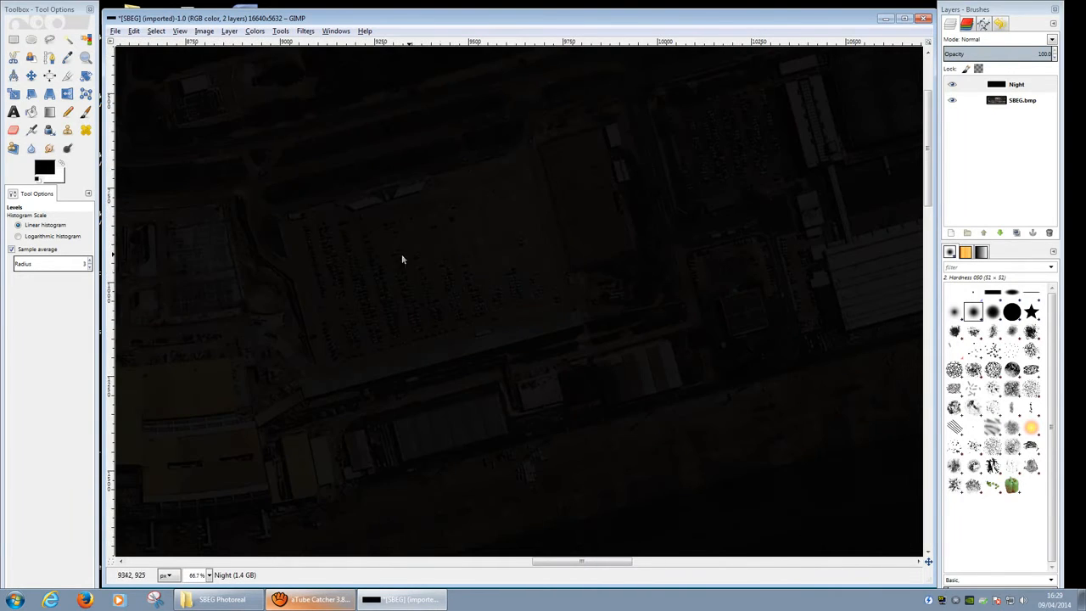
pyautogui.moveTo(237, 357); pyautogui.dragTo(757, 281, button='middle')
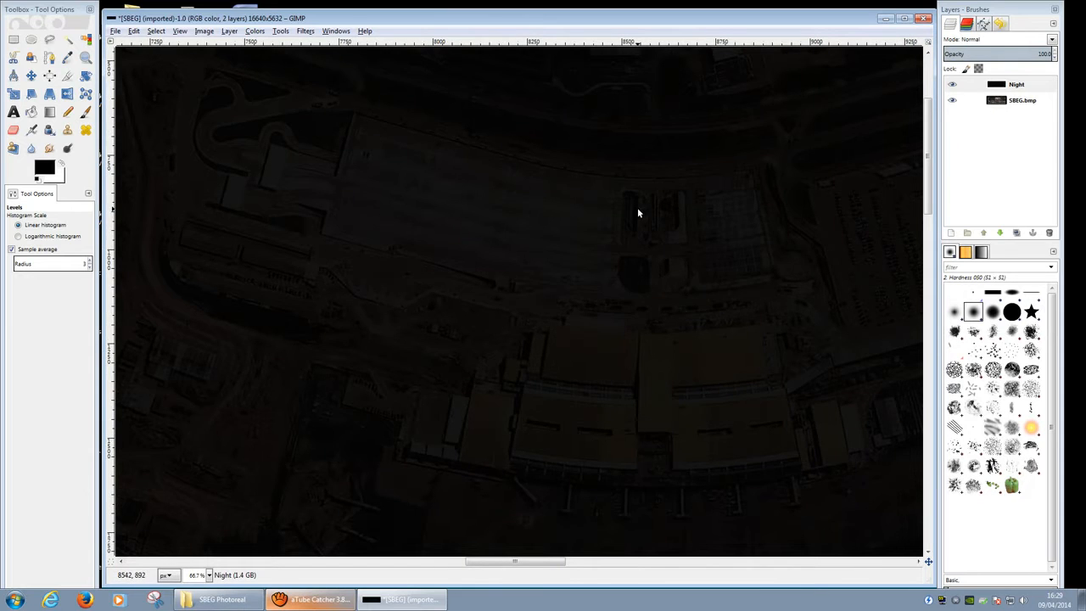
pyautogui.moveTo(638, 211); pyautogui.dragTo(585, 317, button='middle')
pyautogui.moveTo(308, 291); pyautogui.dragTo(310, 359, button='middle')
pyautogui.scroll(-3, 473, 335)
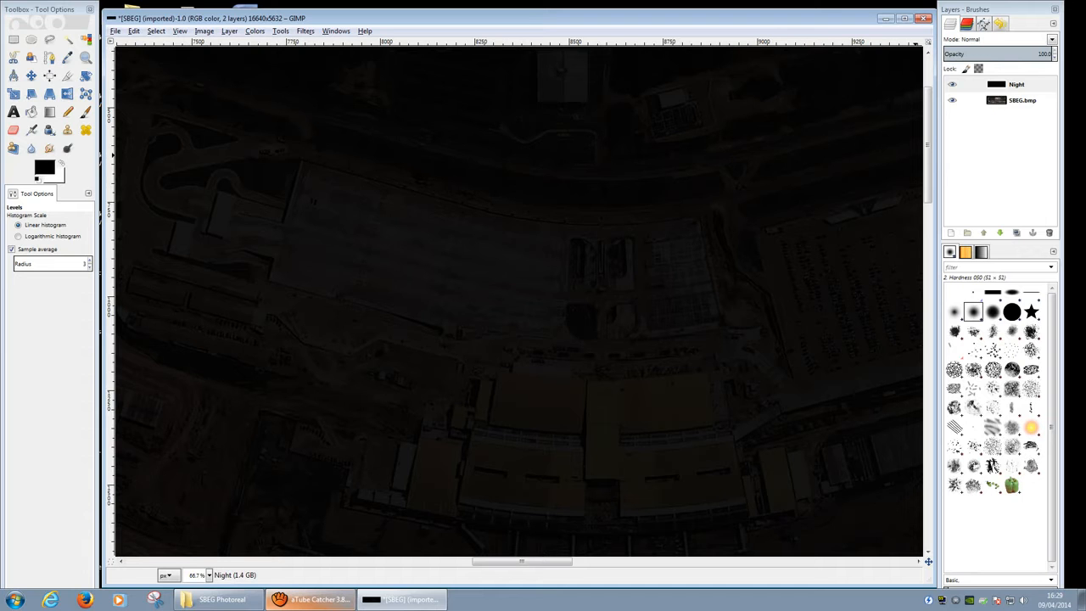
# Step: Set the Night layer opacity to 100 and reframe the view on the image's top edge
pyautogui.click(1014, 53)
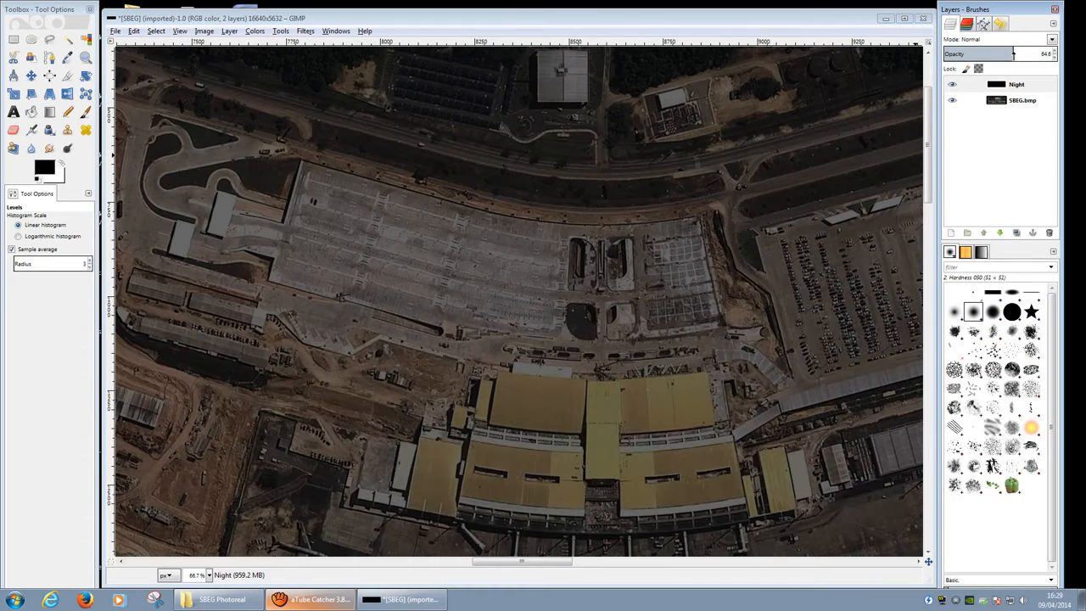
pyautogui.moveTo(993, 82); pyautogui.dragTo(1010, 84)
pyautogui.click(1018, 93)
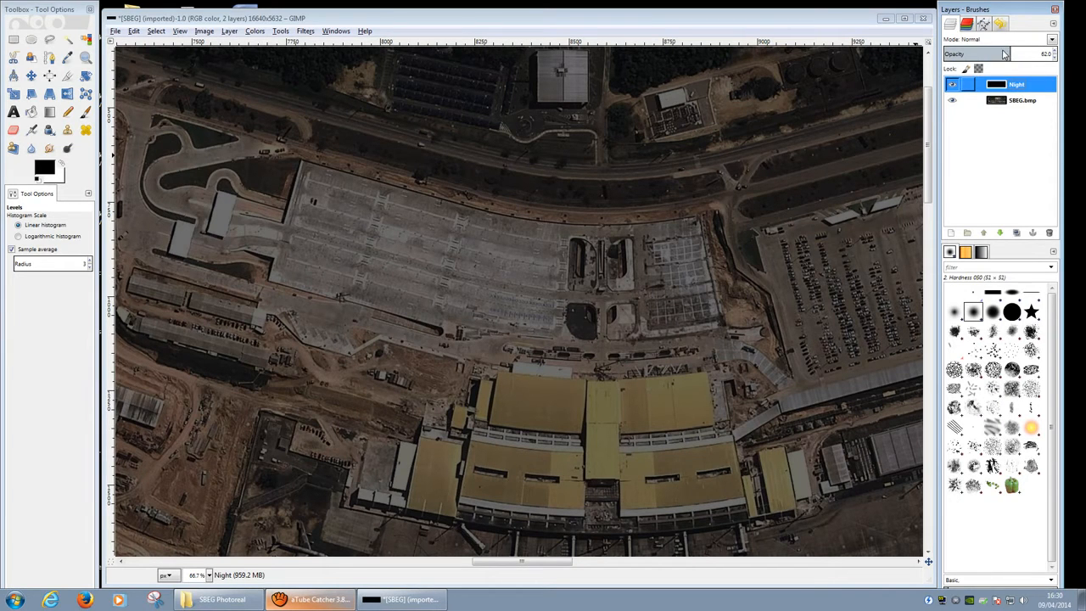
pyautogui.moveTo(1011, 54); pyautogui.dragTo(1025, 53)
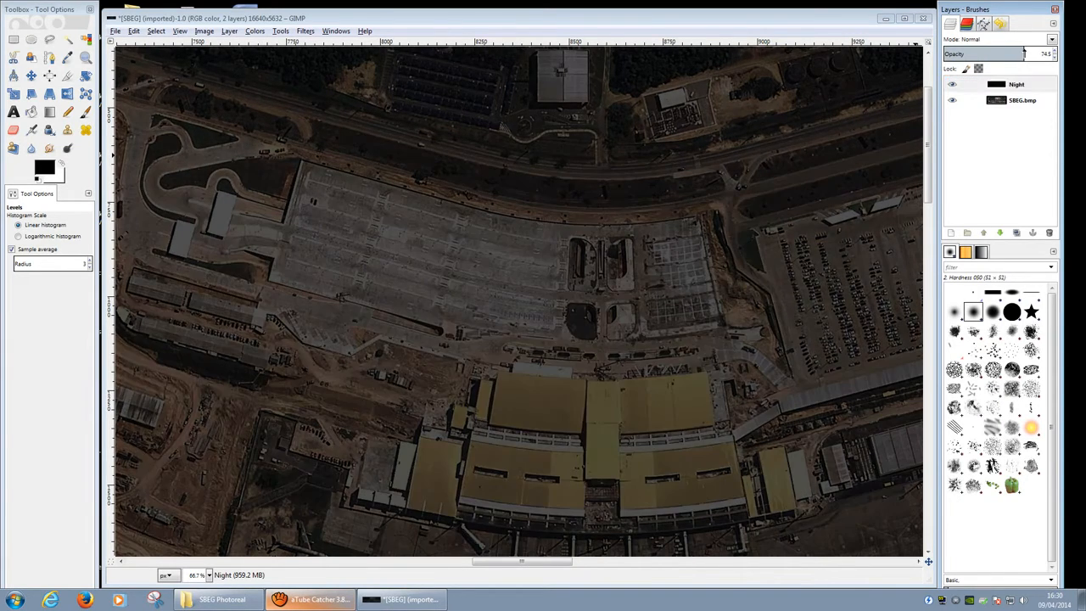
pyautogui.keyDown('ctrl'); pyautogui.scroll(-4, 482, 192); pyautogui.keyUp('ctrl')
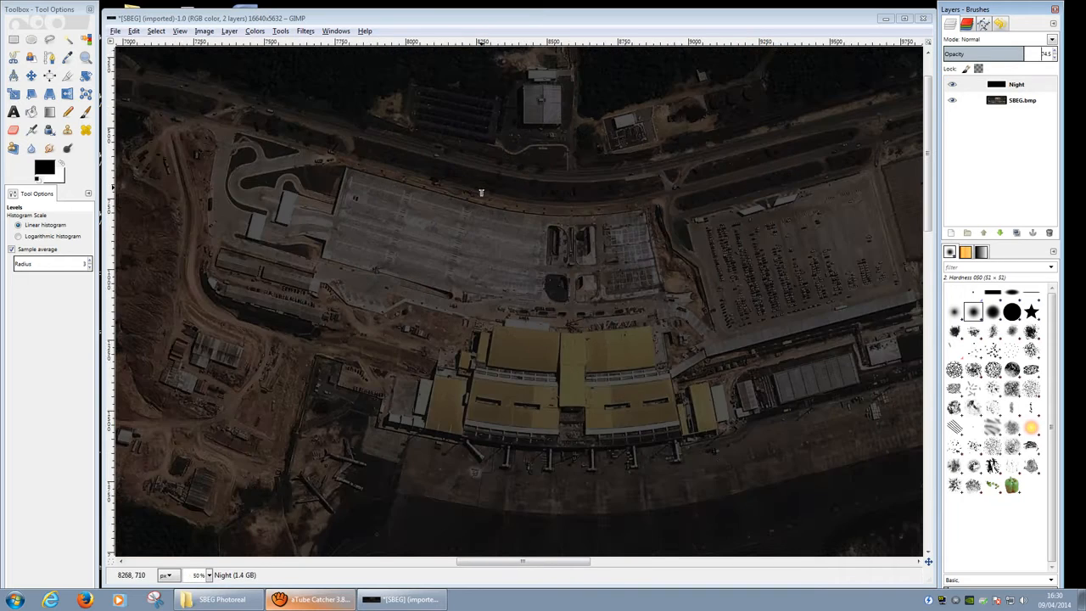
pyautogui.moveTo(379, 308); pyautogui.dragTo(403, 392, button='middle')
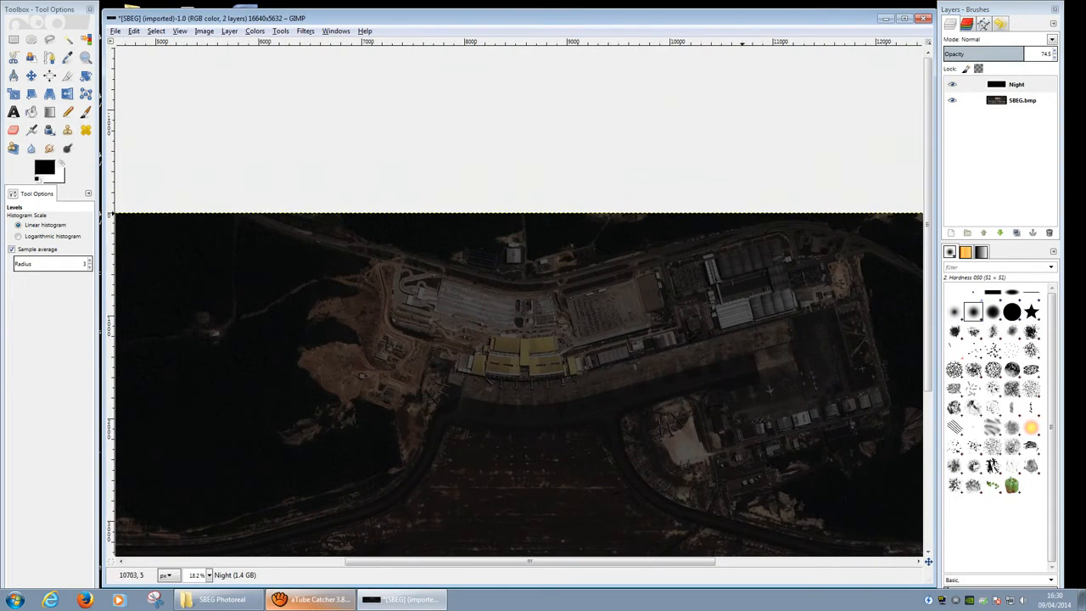
pyautogui.moveTo(1025, 55); pyautogui.dragTo(1085, 61)
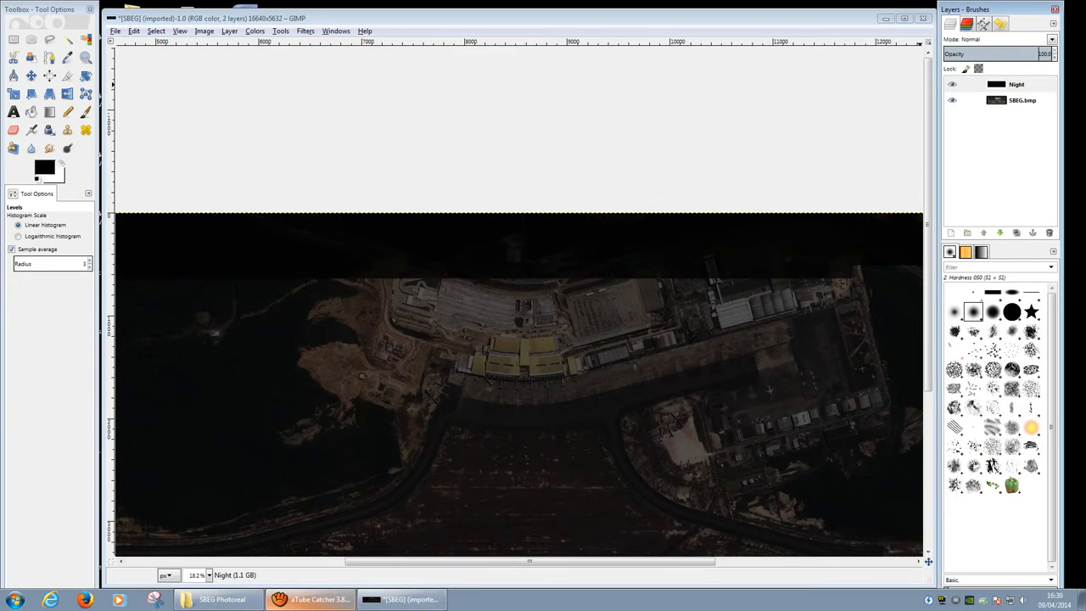
pyautogui.keyDown('ctrl'); pyautogui.scroll(2, 452, 316); pyautogui.keyUp('ctrl')
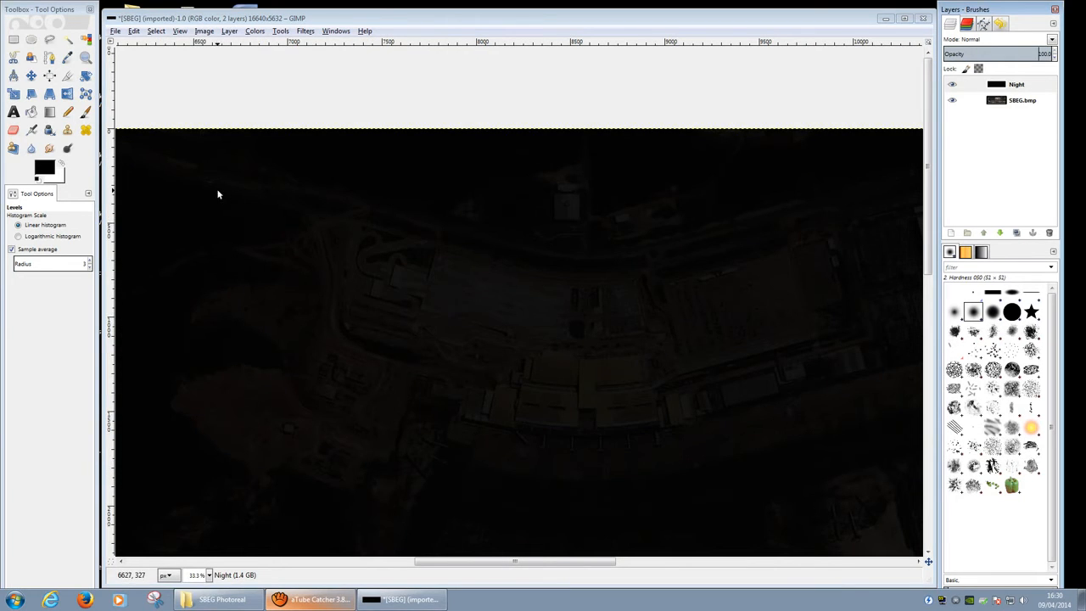
pyautogui.moveTo(174, 179); pyautogui.dragTo(532, 319, button='middle')
pyautogui.keyDown('ctrl'); pyautogui.scroll(5, 513, 307); pyautogui.keyUp('ctrl')
pyautogui.moveTo(553, 229); pyautogui.dragTo(560, 309, button='middle')
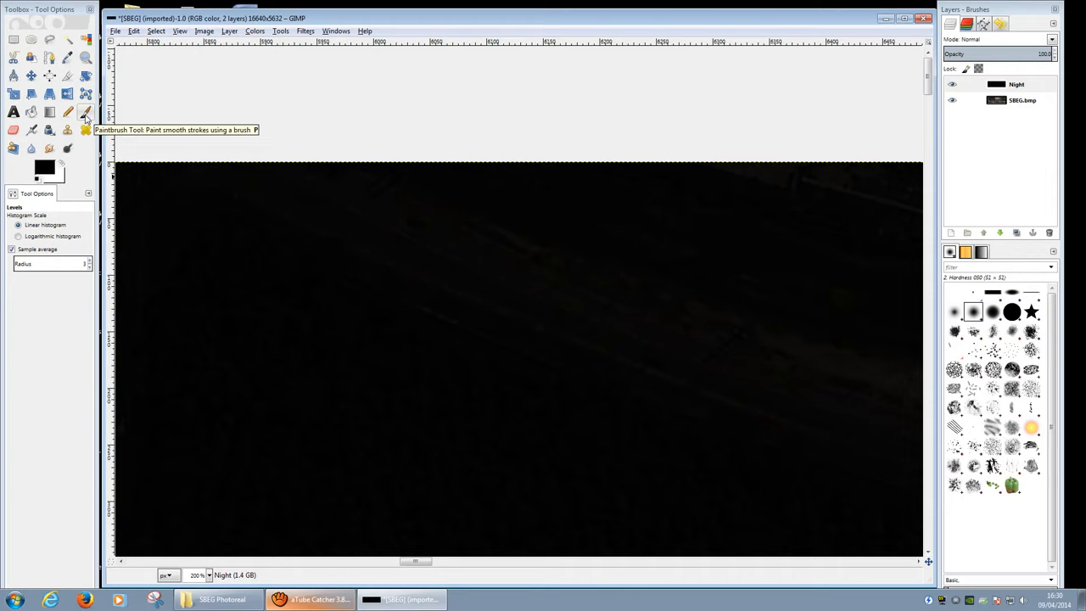
# Step: Choose the Paintbrush and set the foreground colour to pale cream fff2d4 (RGB 255, 242, 212)
pyautogui.click(86, 118)
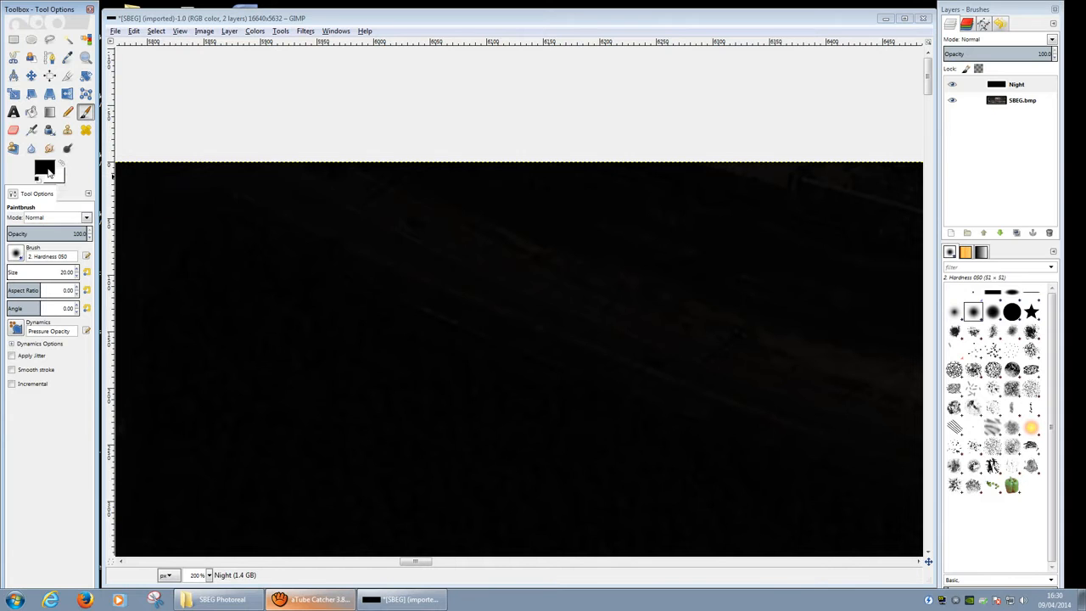
pyautogui.click(45, 169)
pyautogui.moveTo(383, 70); pyautogui.dragTo(460, 123)
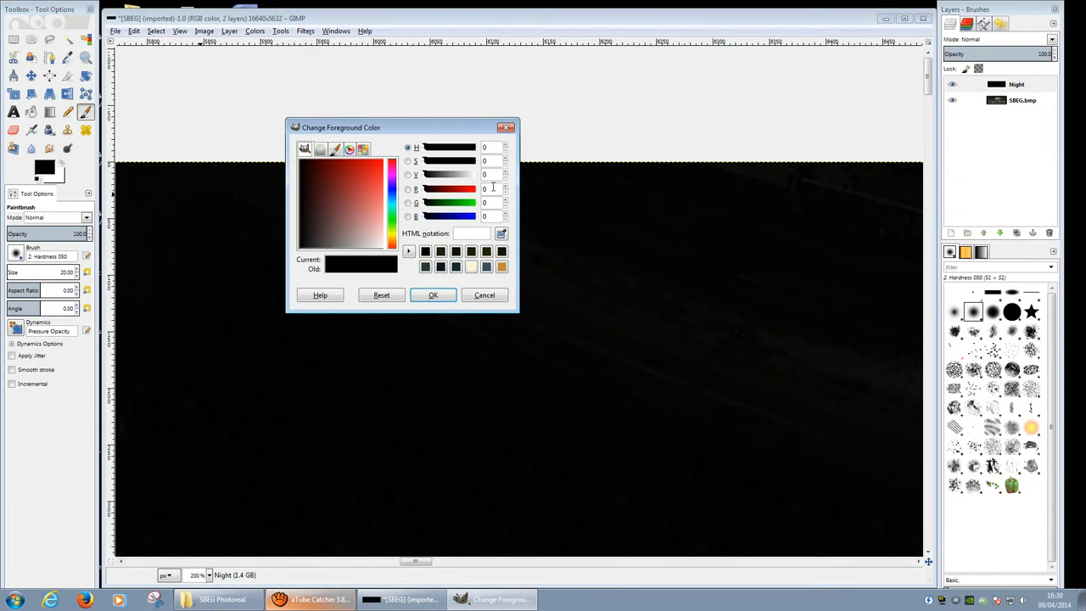
pyautogui.click(493, 187)
pyautogui.write('2')
pyautogui.press('Tab')
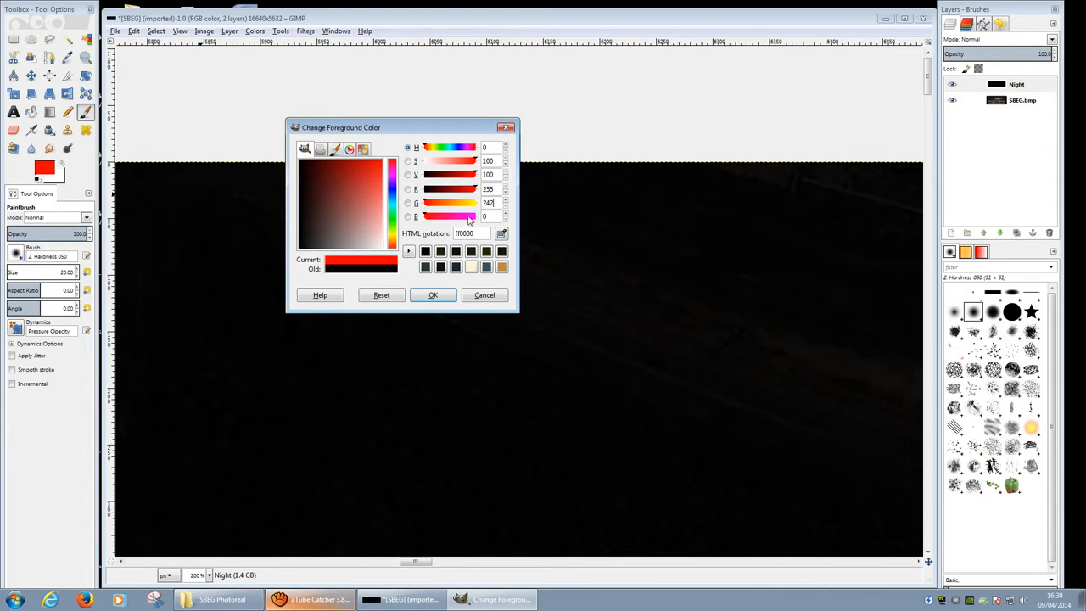
pyautogui.press('Tab')
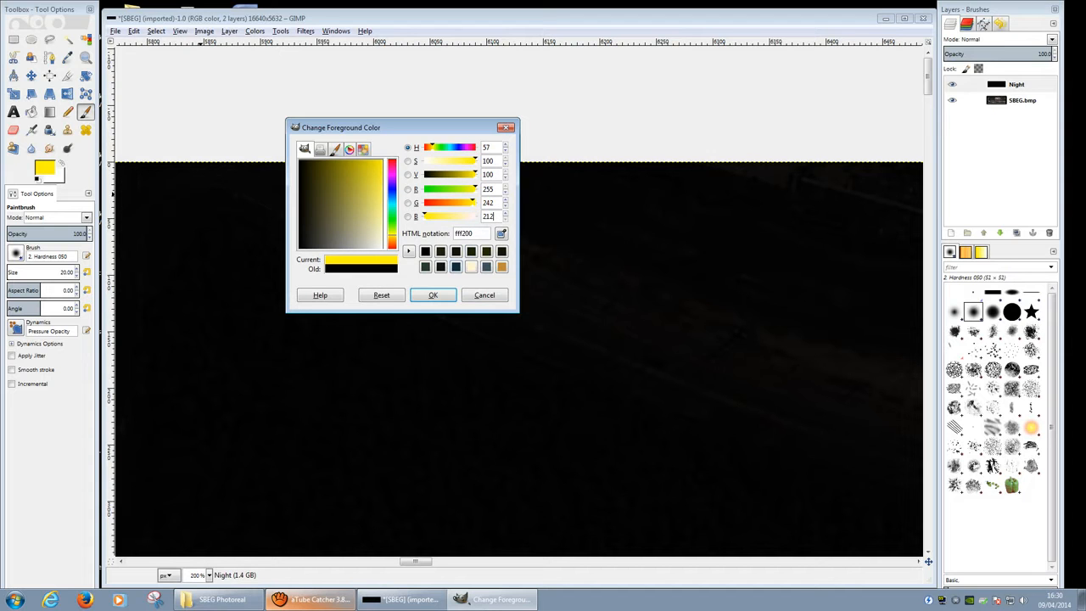
pyautogui.click(437, 295)
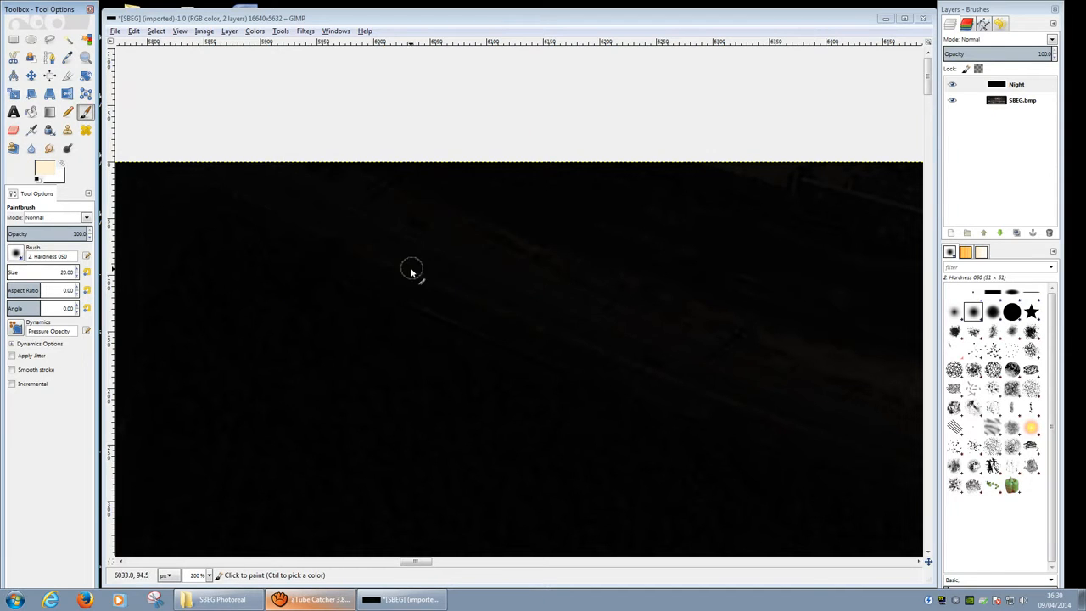
pyautogui.click(39, 172)
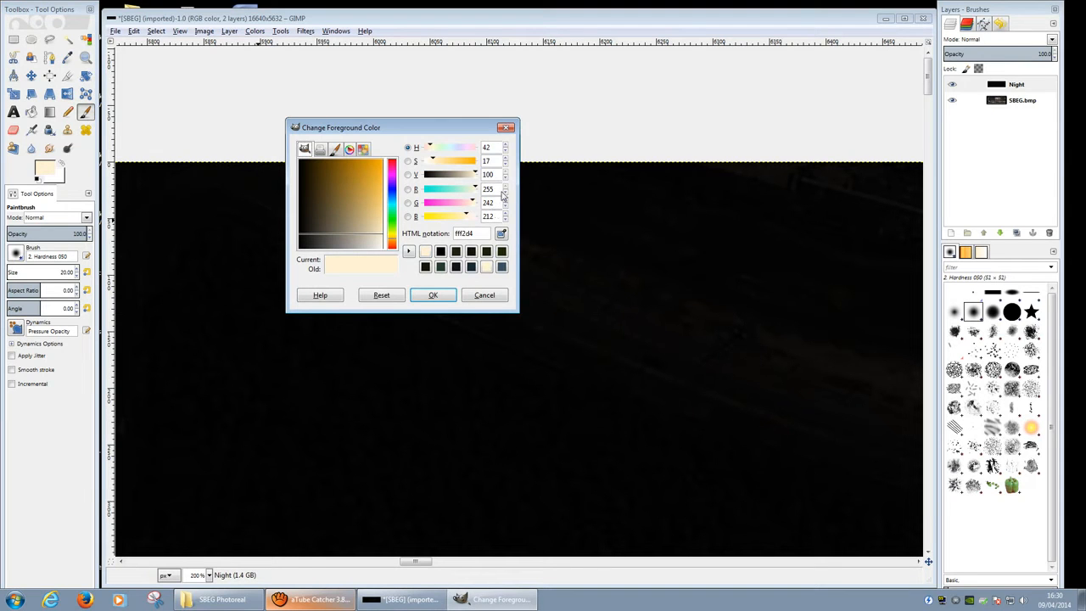
pyautogui.click(467, 295)
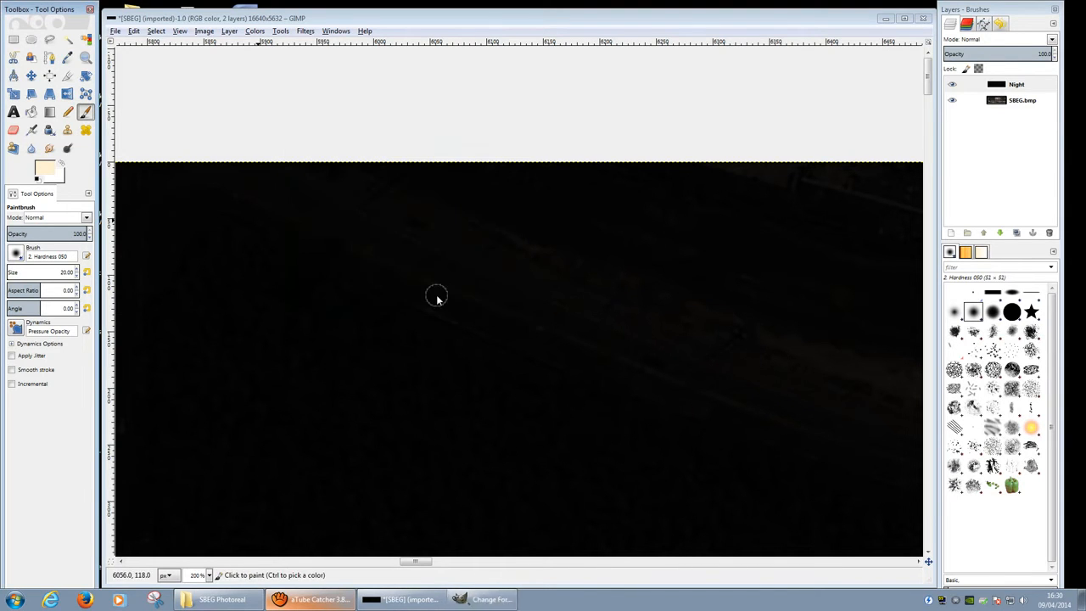
# Step: Paint one soft cream spot using the 2. Hardness 025 brush at size 67.53
pyautogui.click(16, 255)
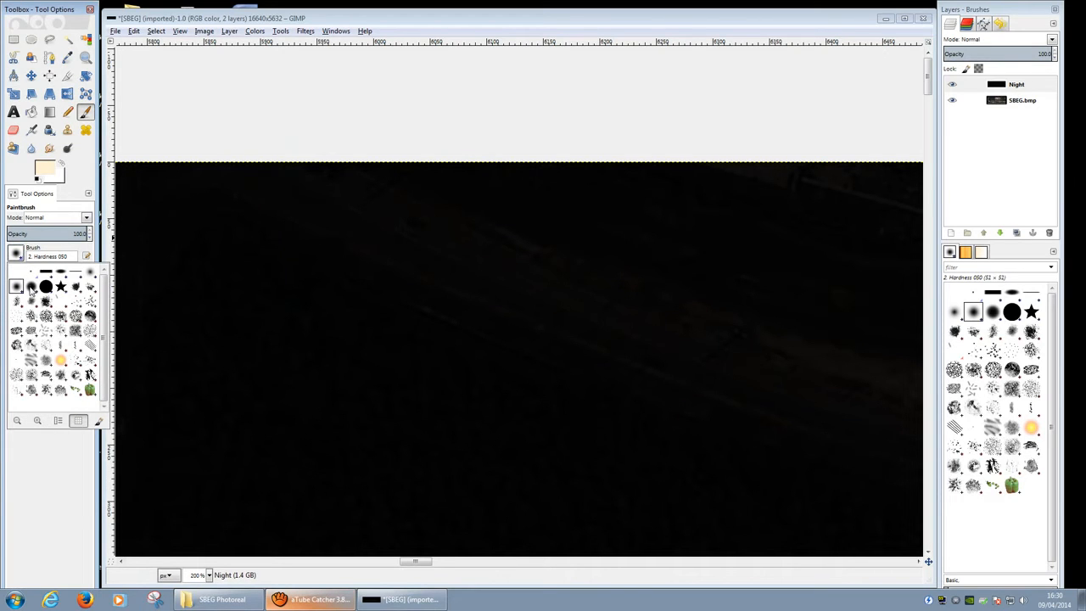
pyautogui.click(91, 273)
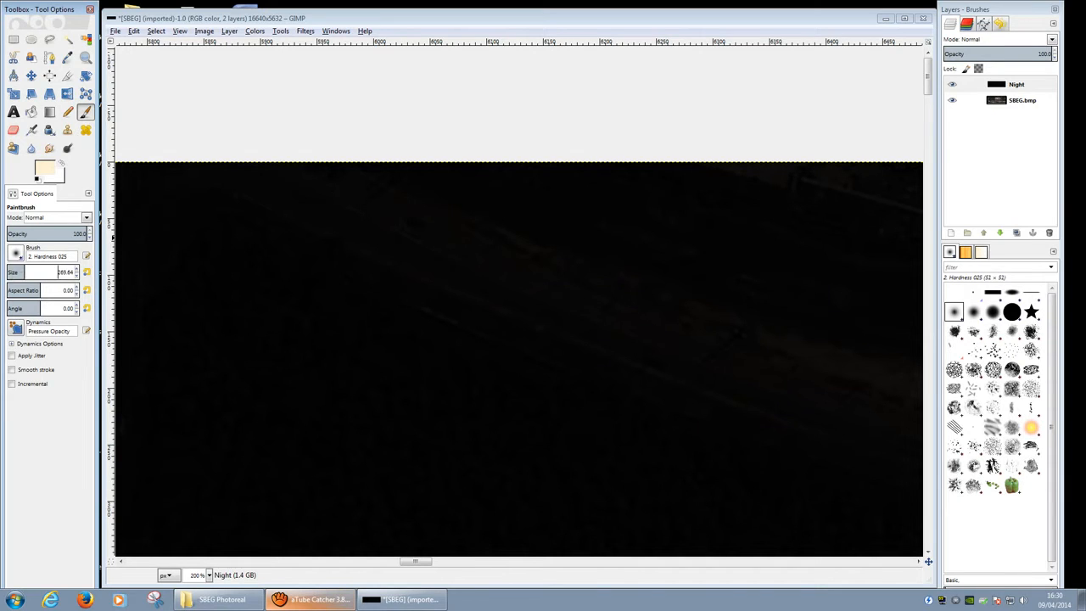
pyautogui.click(36, 271)
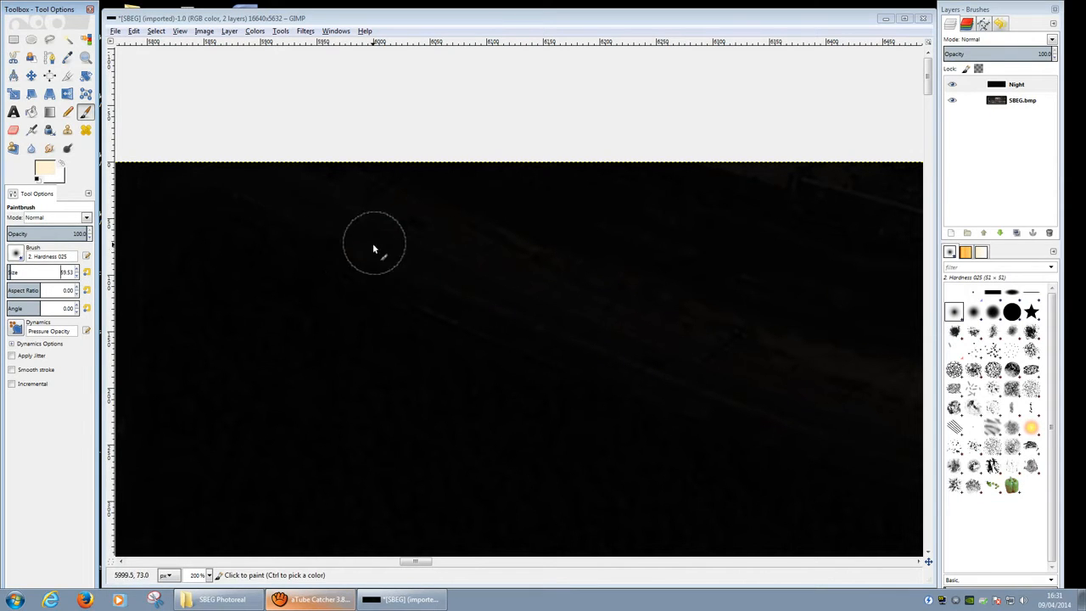
pyautogui.click(77, 270)
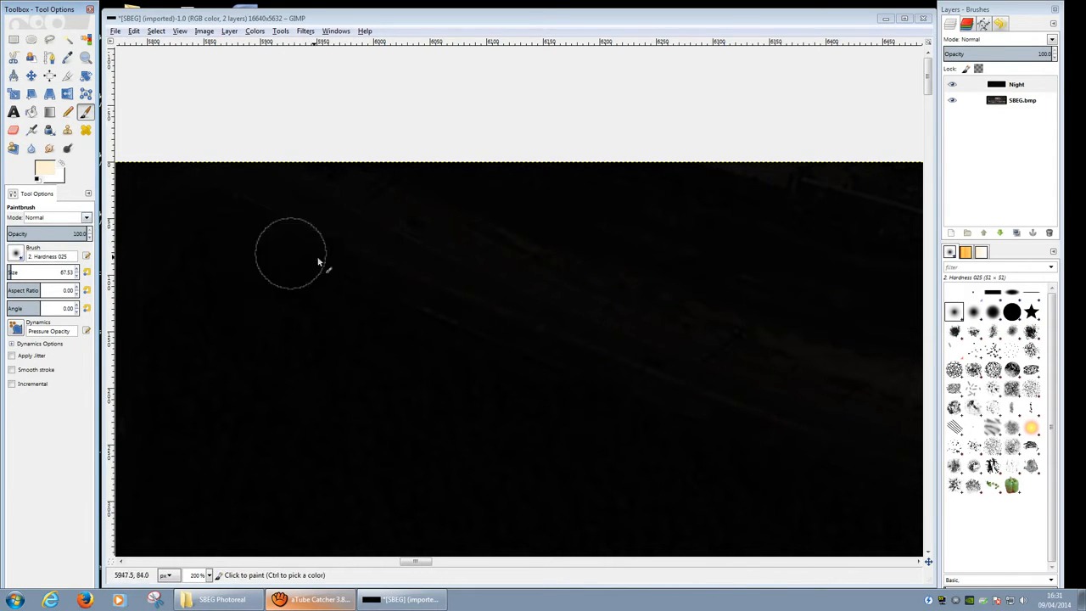
pyautogui.click(380, 277)
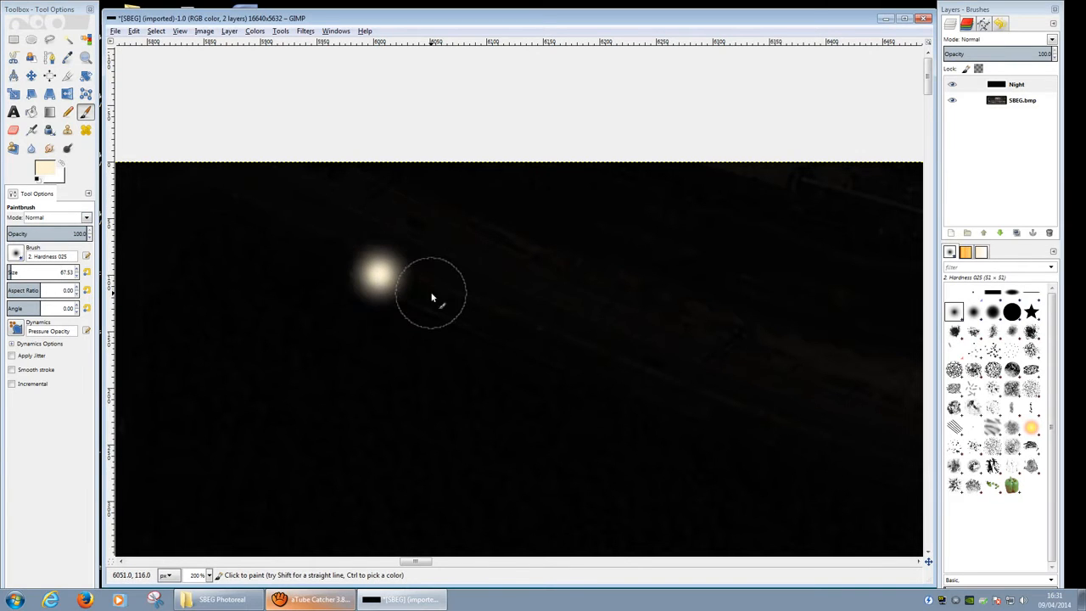
# Step: Undo the cream spot, switch the brush to Overlay mode, and test an orange glow
pyautogui.hotkey('ctrl', 'z')
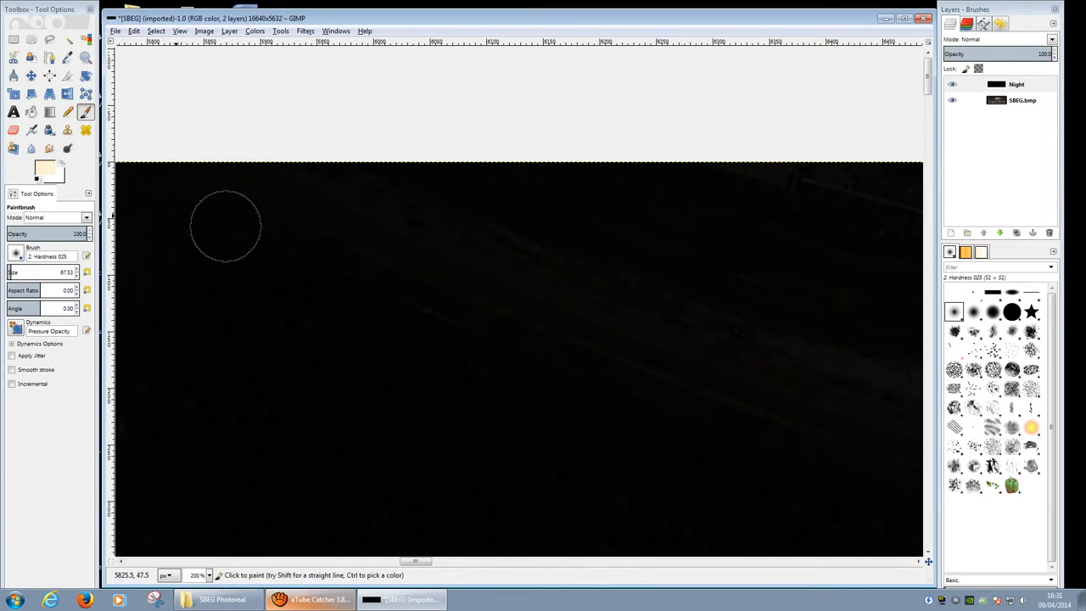
pyautogui.click(87, 218)
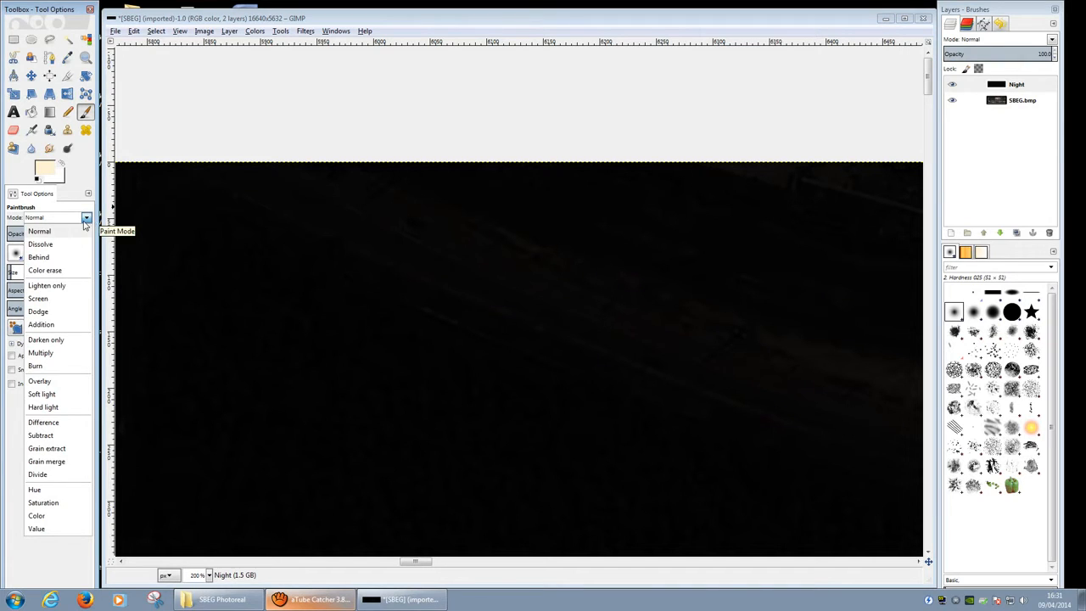
pyautogui.click(60, 381)
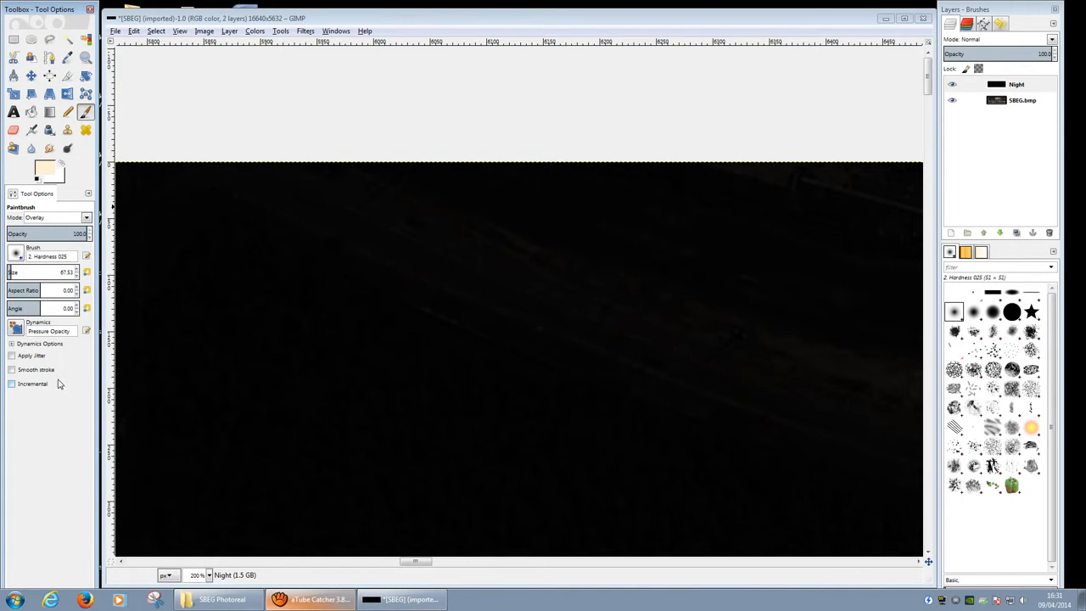
pyautogui.click(351, 240)
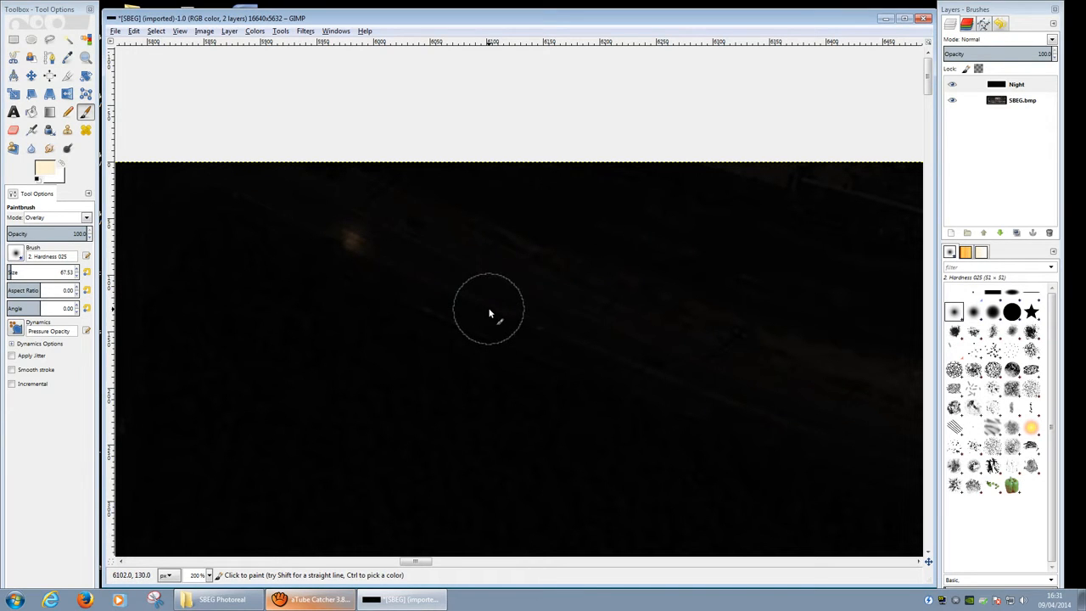
pyautogui.press('ctrl')
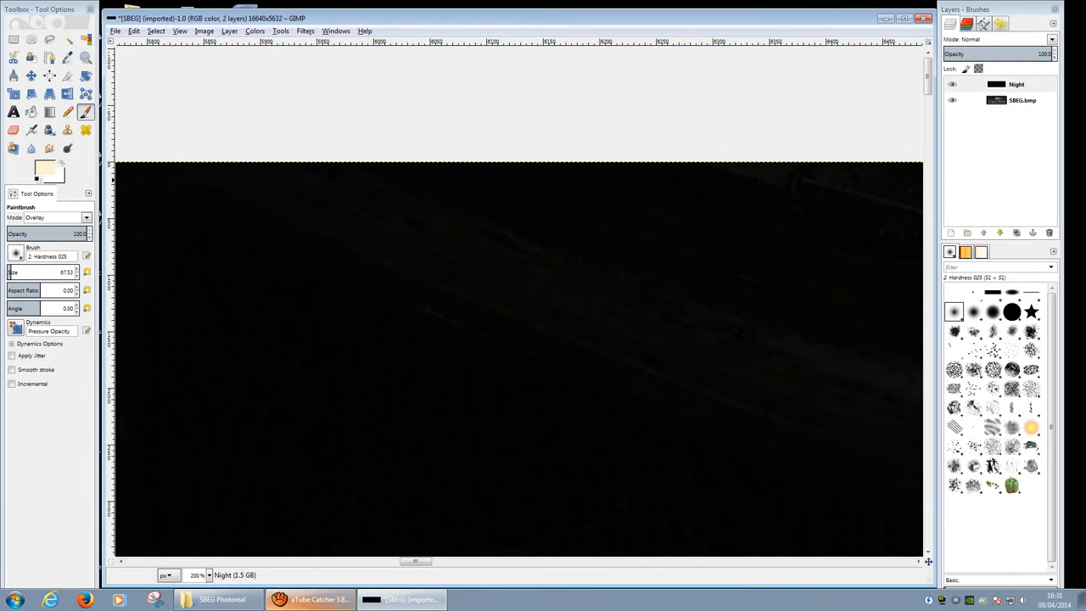
# Step: Enlarge the brush to 90.53 and paint amber glows near the top-left, undoing the extra one
pyautogui.click(77, 269)
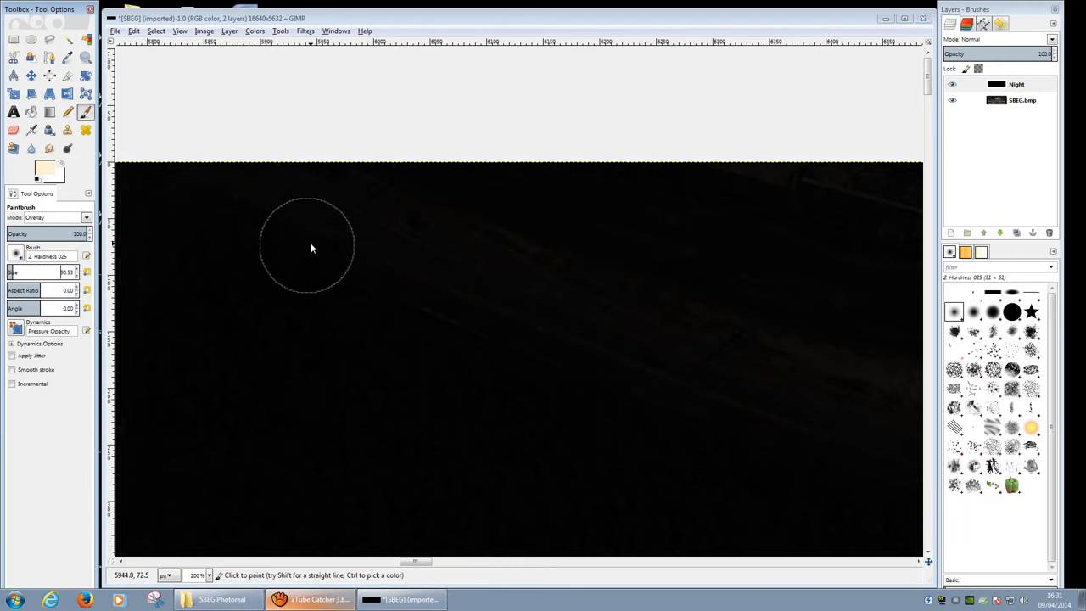
pyautogui.moveTo(327, 226); pyautogui.dragTo(606, 80, button='middle')
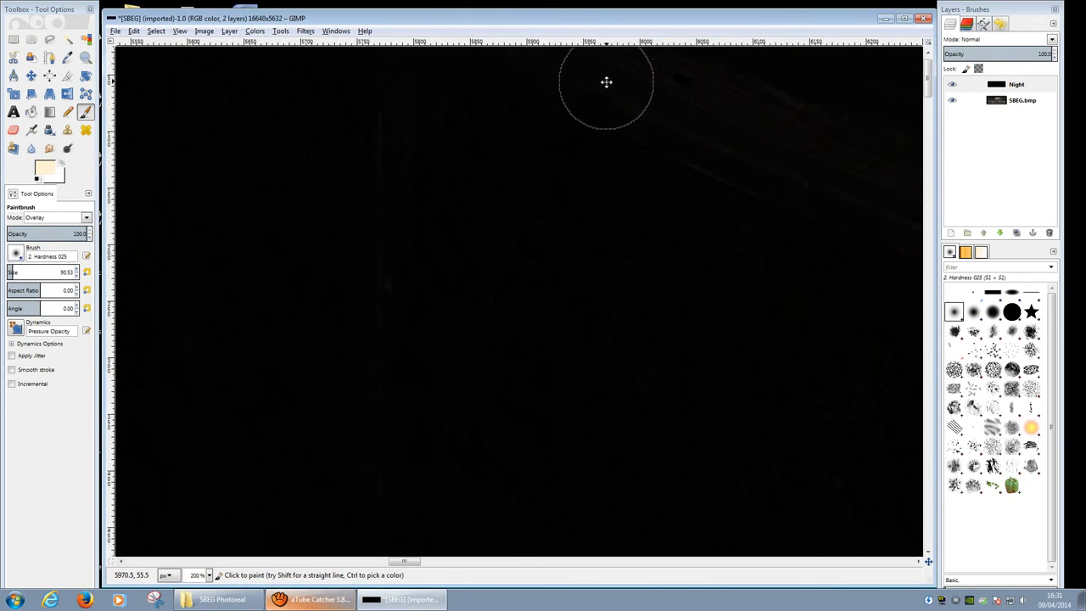
pyautogui.moveTo(517, 393)
pyautogui.mouseDown(button='middle')
pyautogui.moveTo(315, 468)
pyautogui.moveTo(228, 544)
pyautogui.moveTo(240, 548)
pyautogui.mouseUp(button='middle')
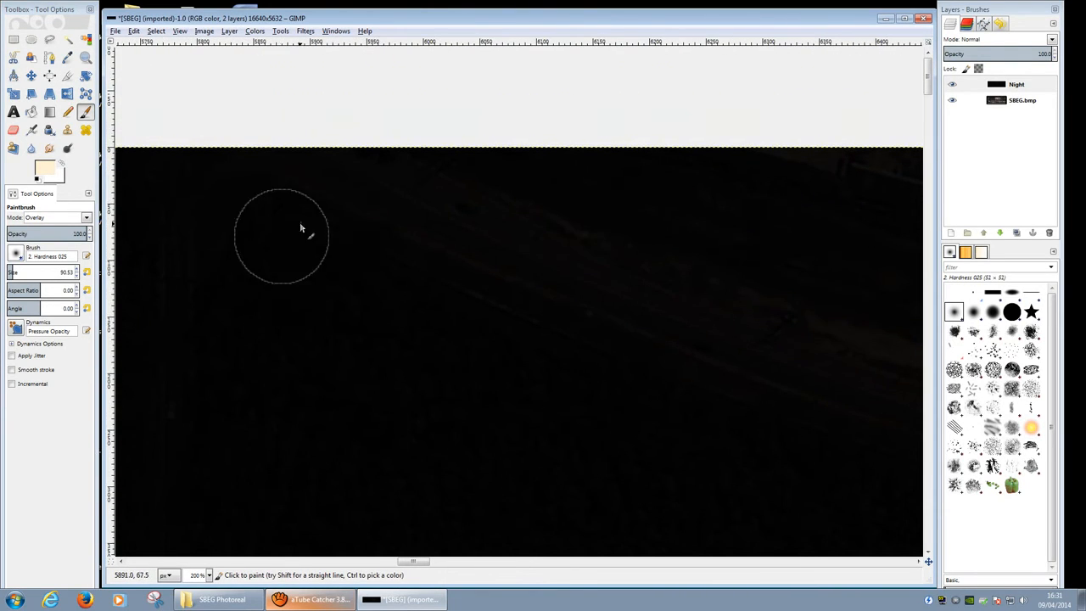
pyautogui.click(362, 196)
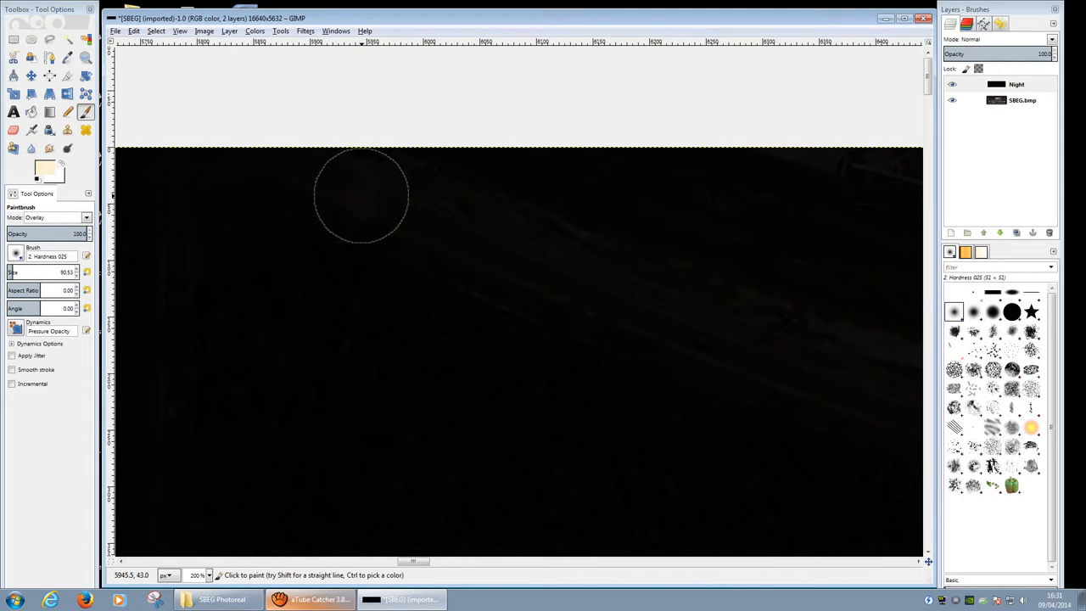
pyautogui.click(362, 198)
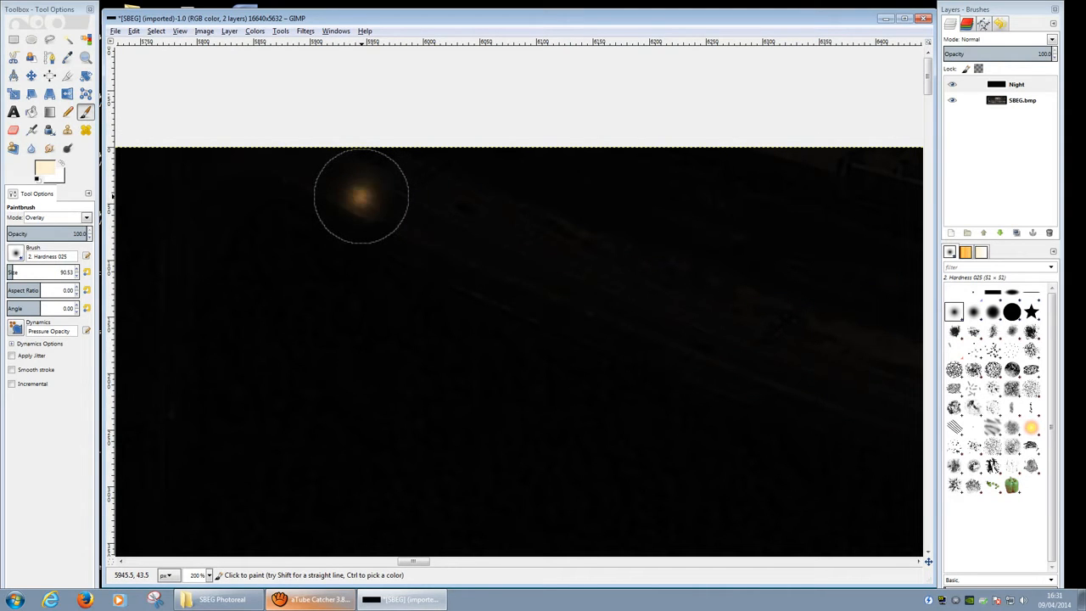
pyautogui.click(452, 239)
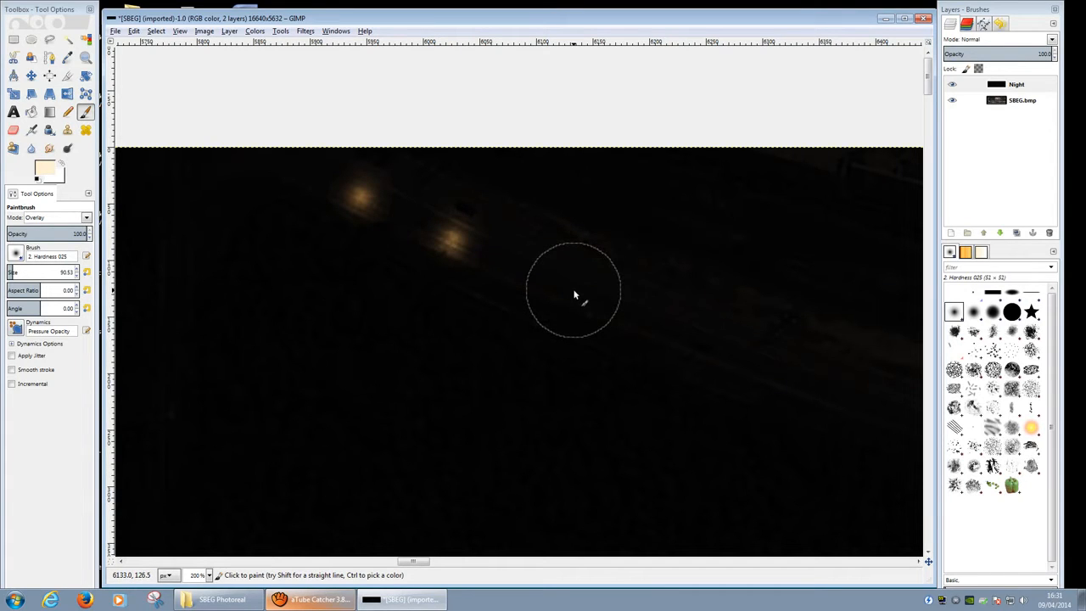
pyautogui.press('ctrl')
pyautogui.hotkey('ctrl', 'z')
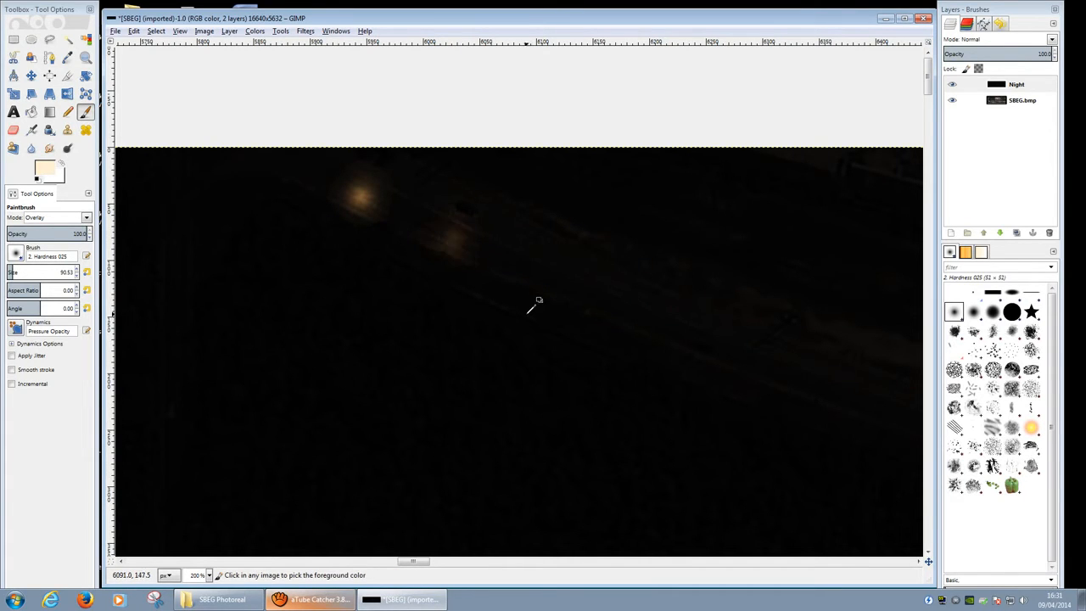
pyautogui.hotkey('ctrl', 'z')
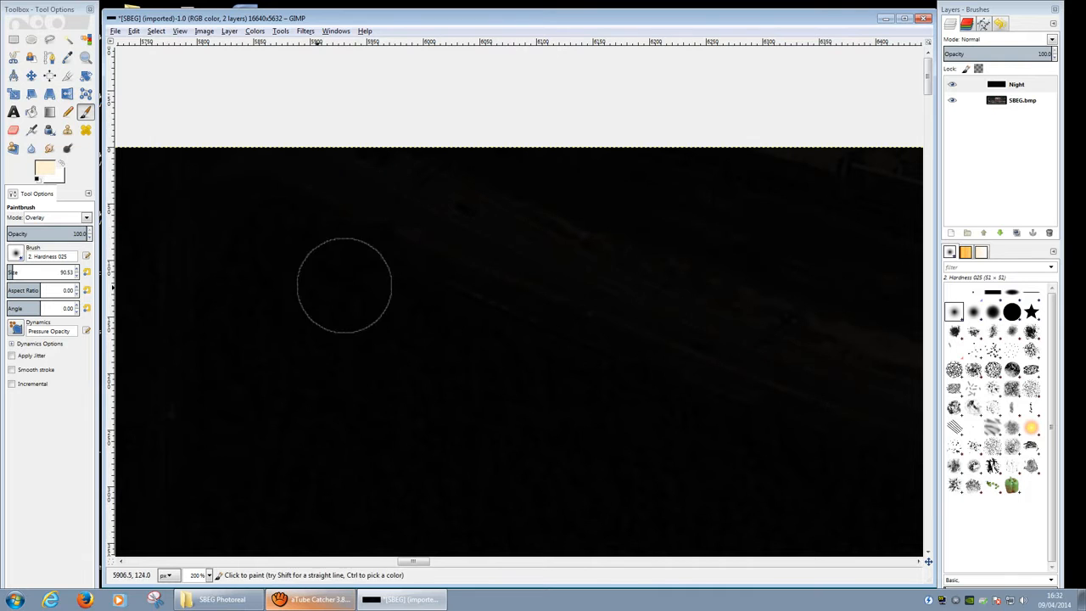
pyautogui.moveTo(12, 272); pyautogui.dragTo(28, 272)
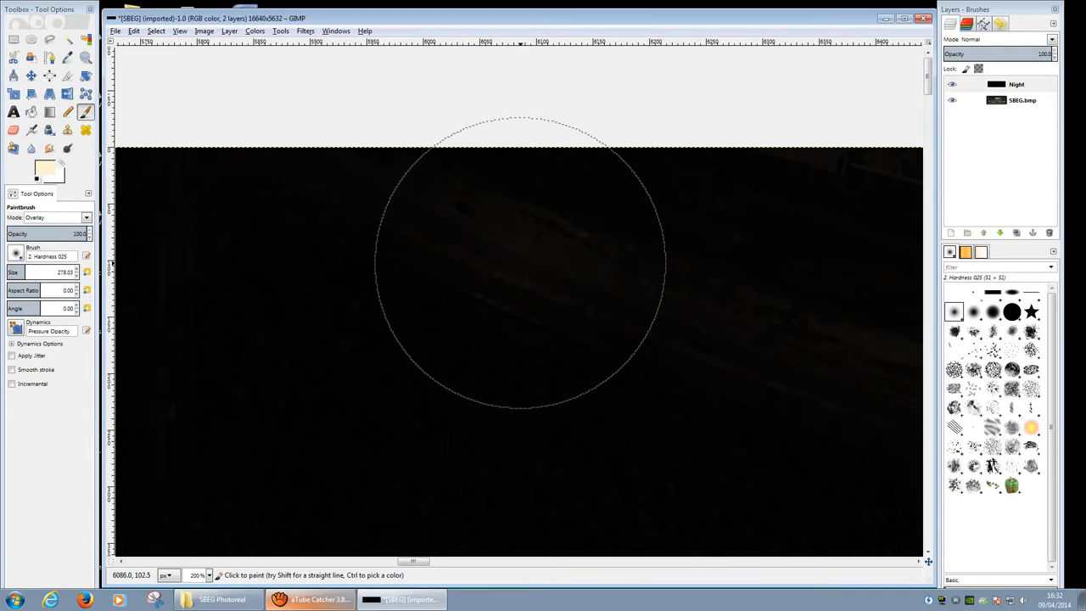
pyautogui.click(517, 266)
pyautogui.hotkey('ctrl', 'z')
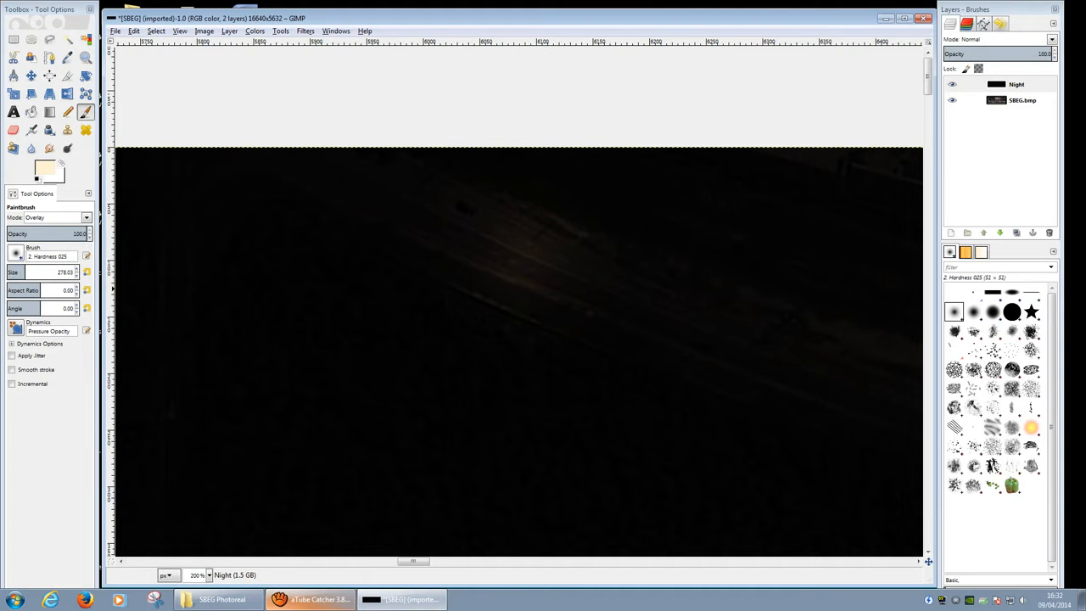
pyautogui.click(21, 270)
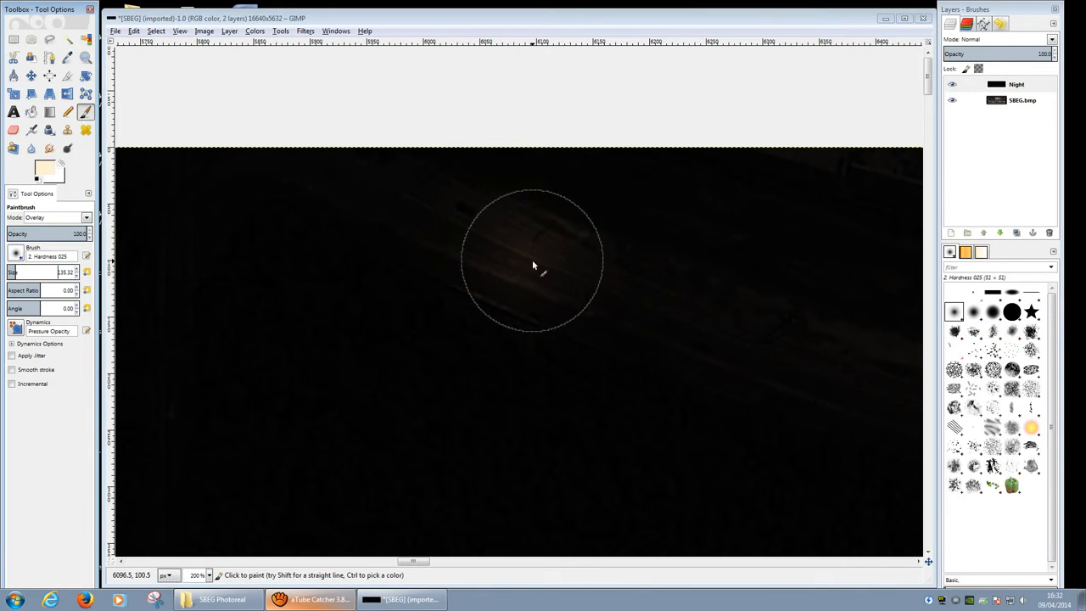
pyautogui.moveTo(465, 258); pyautogui.dragTo(139, 244, button='middle')
pyautogui.moveTo(399, 240)
pyautogui.mouseDown(button='middle')
pyautogui.moveTo(260, 129)
pyautogui.moveTo(335, 174)
pyautogui.moveTo(324, 163)
pyautogui.mouseUp(button='middle')
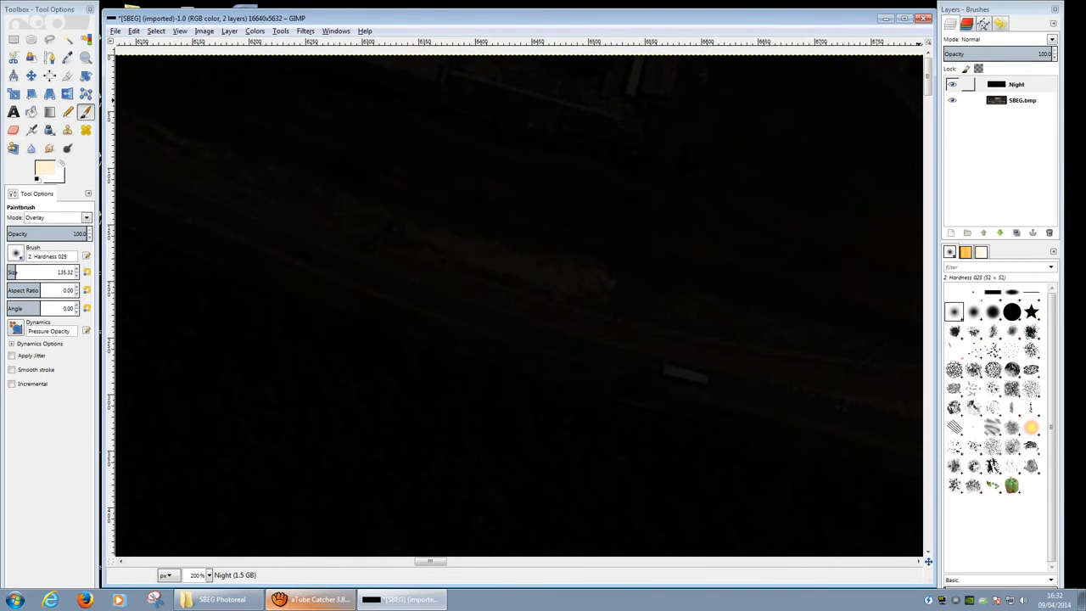
pyautogui.click(1016, 53)
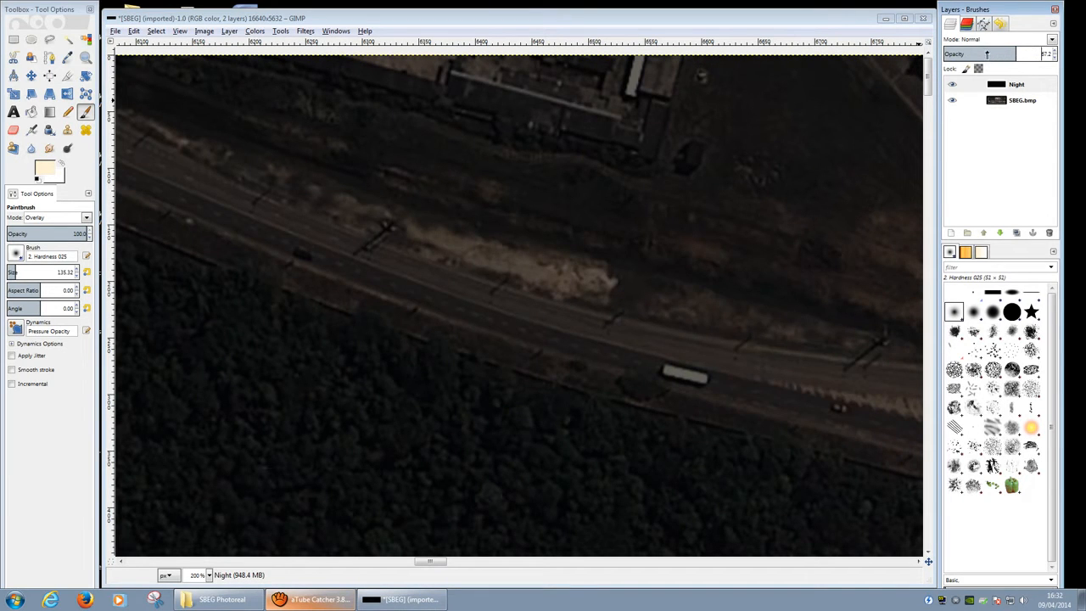
pyautogui.click(987, 54)
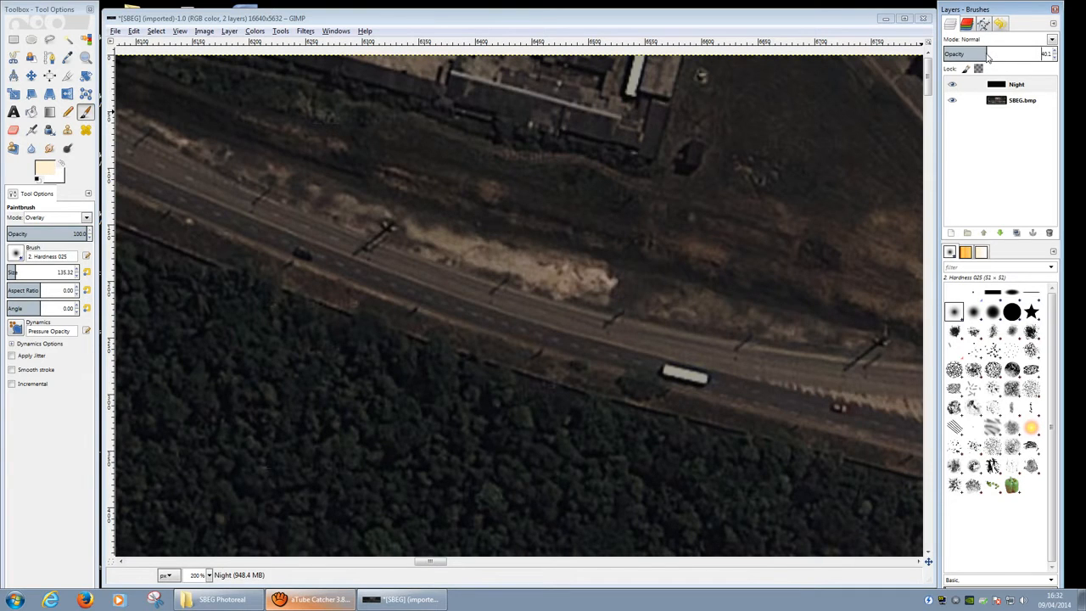
pyautogui.moveTo(988, 54); pyautogui.dragTo(1076, 56)
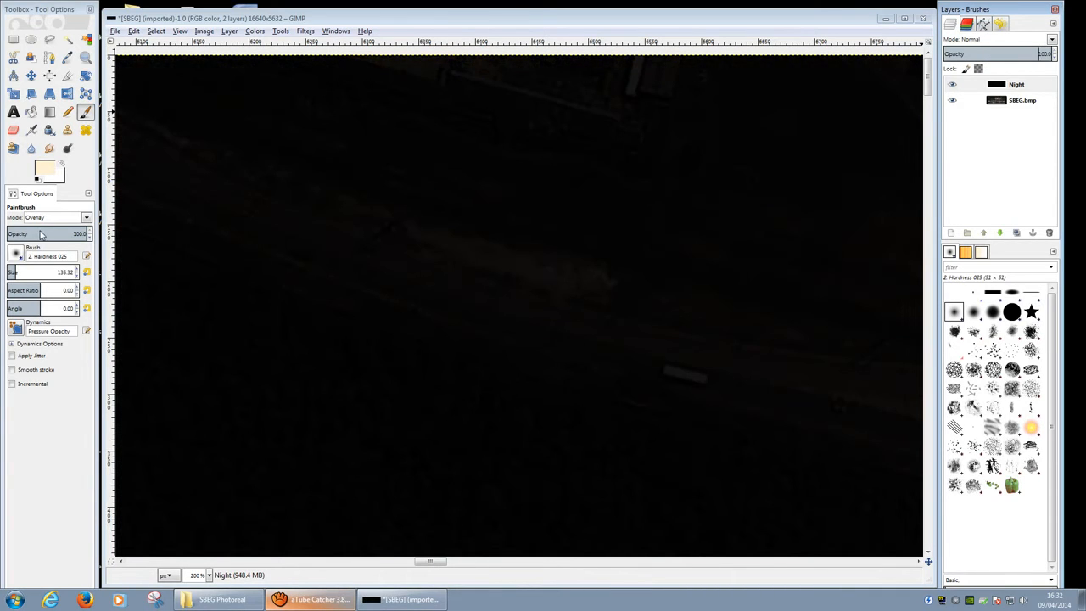
# Step: Shrink the brush to 129.32 and paint glows on the first road lamp posts
pyautogui.click(77, 276)
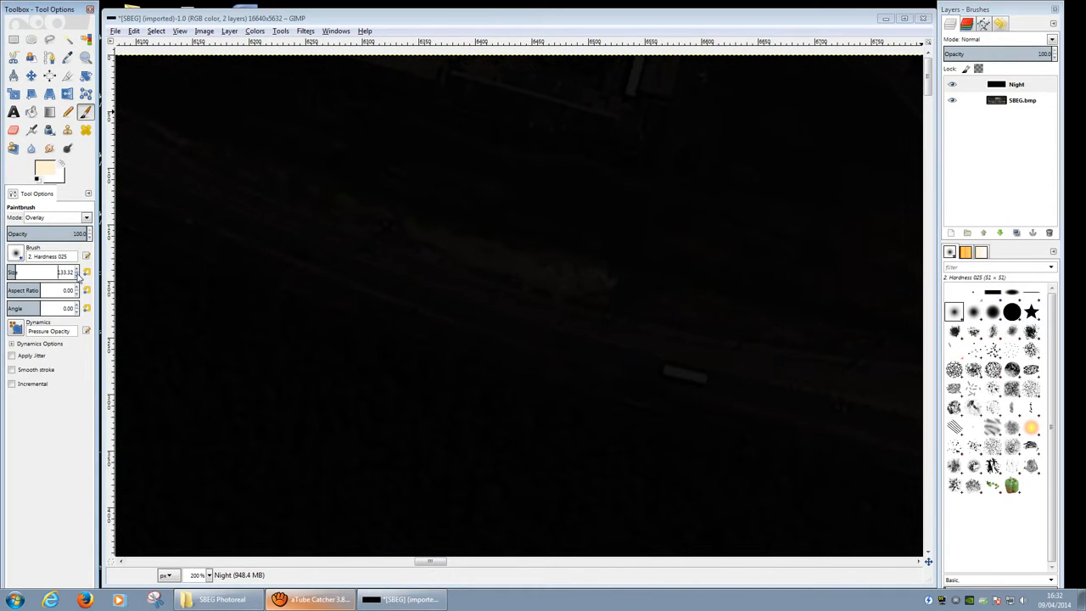
pyautogui.click(374, 243)
pyautogui.click(376, 244)
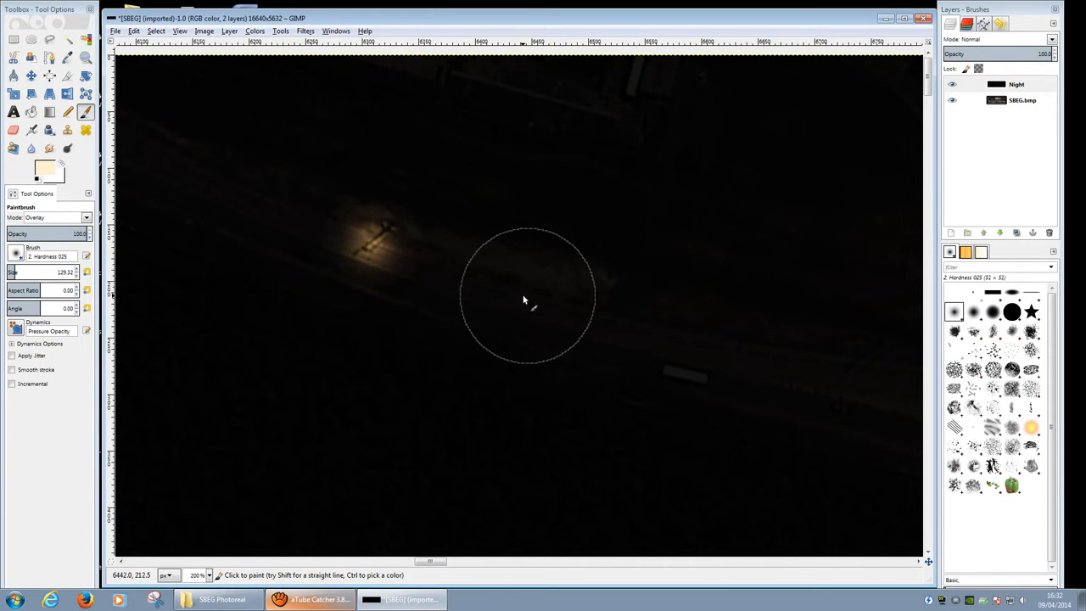
pyautogui.click(506, 288)
pyautogui.click(503, 287)
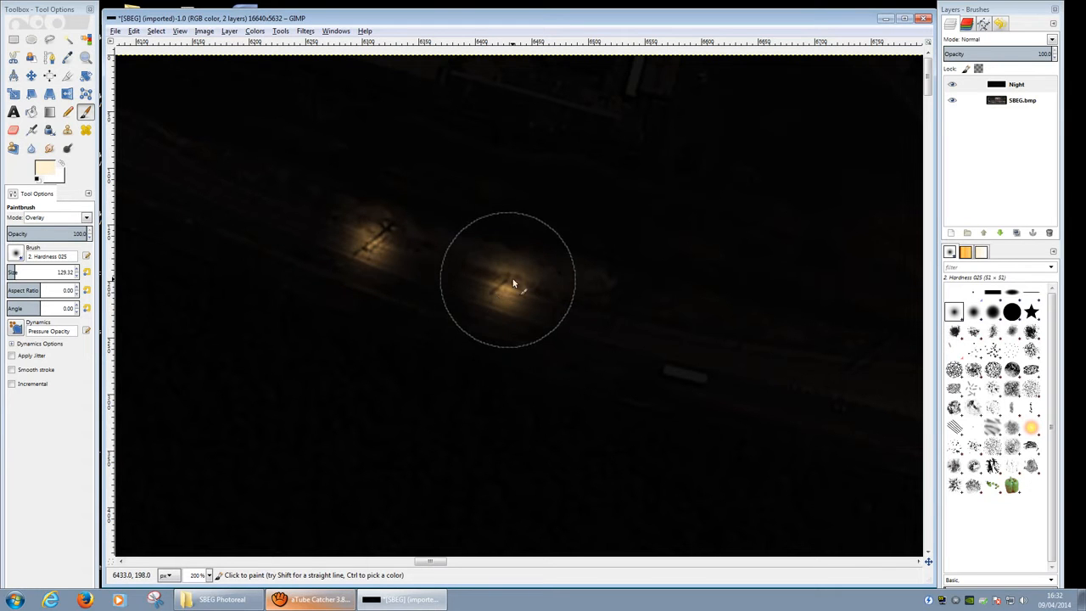
pyautogui.moveTo(650, 275); pyautogui.dragTo(514, 211, button='middle')
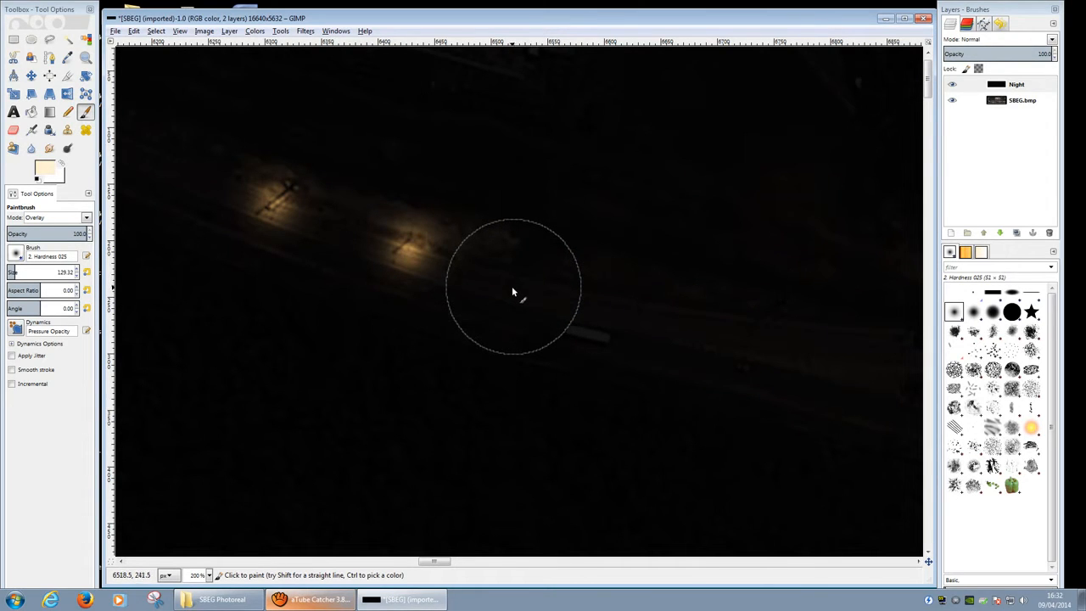
pyautogui.click(514, 286)
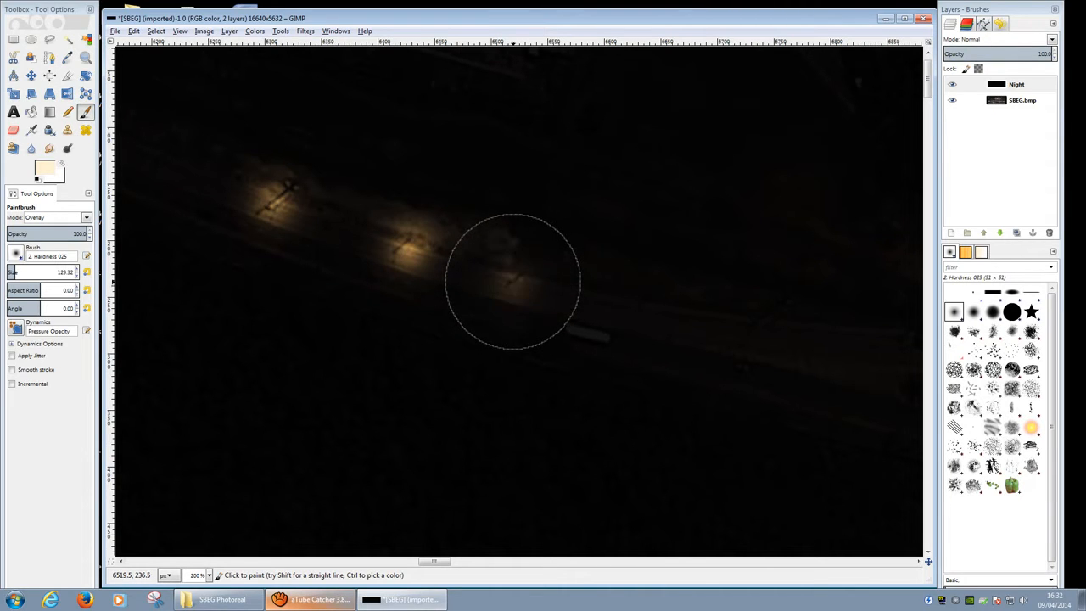
pyautogui.click(641, 305)
pyautogui.click(641, 304)
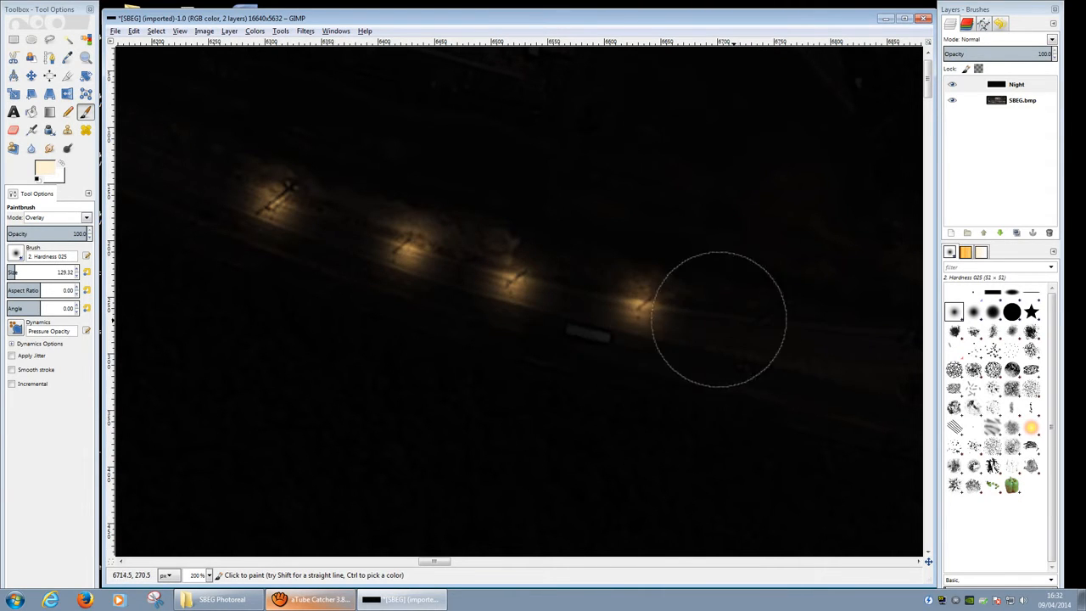
# Step: Paint amber glows on the remaining lamp posts further along the road
pyautogui.click(758, 318)
pyautogui.click(757, 318)
pyautogui.click(759, 318)
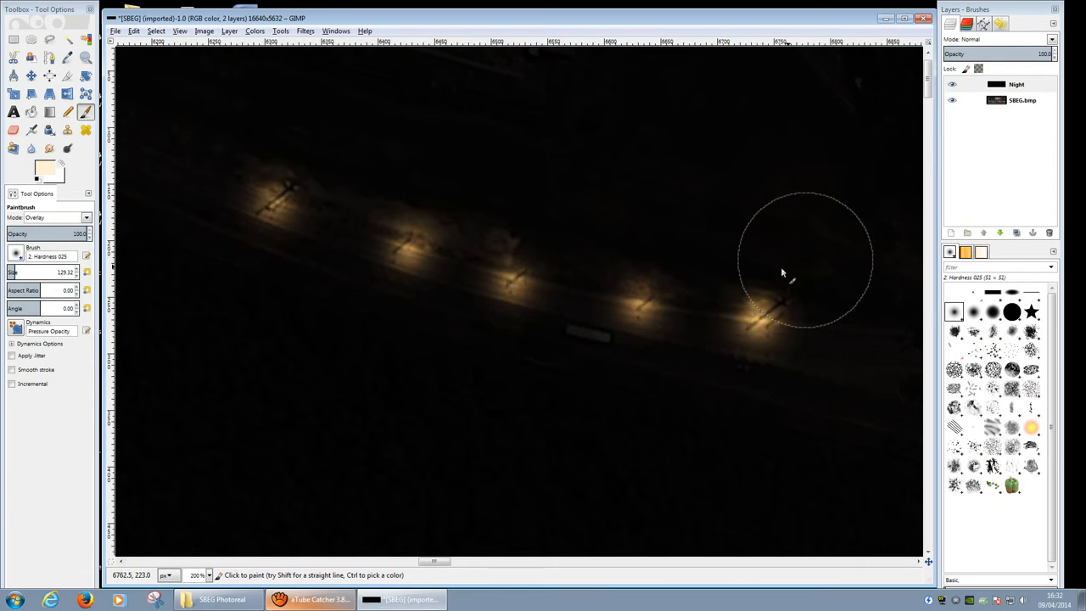
pyautogui.moveTo(805, 260); pyautogui.dragTo(405, 249, button='middle')
pyautogui.click(509, 326)
pyautogui.click(510, 326)
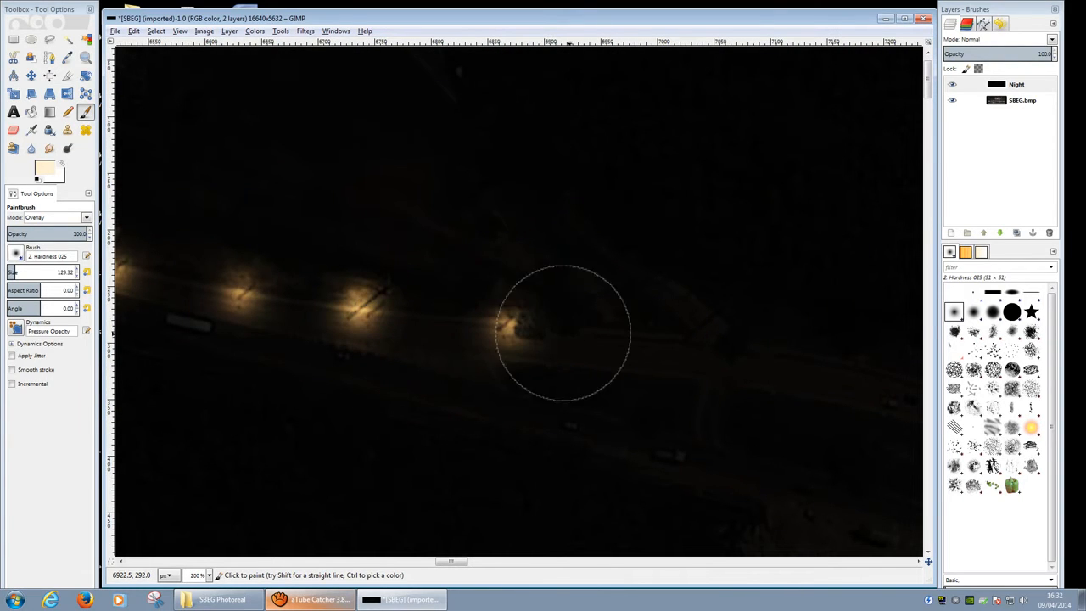
pyautogui.click(686, 332)
pyautogui.click(686, 332)
pyautogui.keyDown('ctrl'); pyautogui.scroll(-4, 441, 279); pyautogui.keyUp('ctrl')
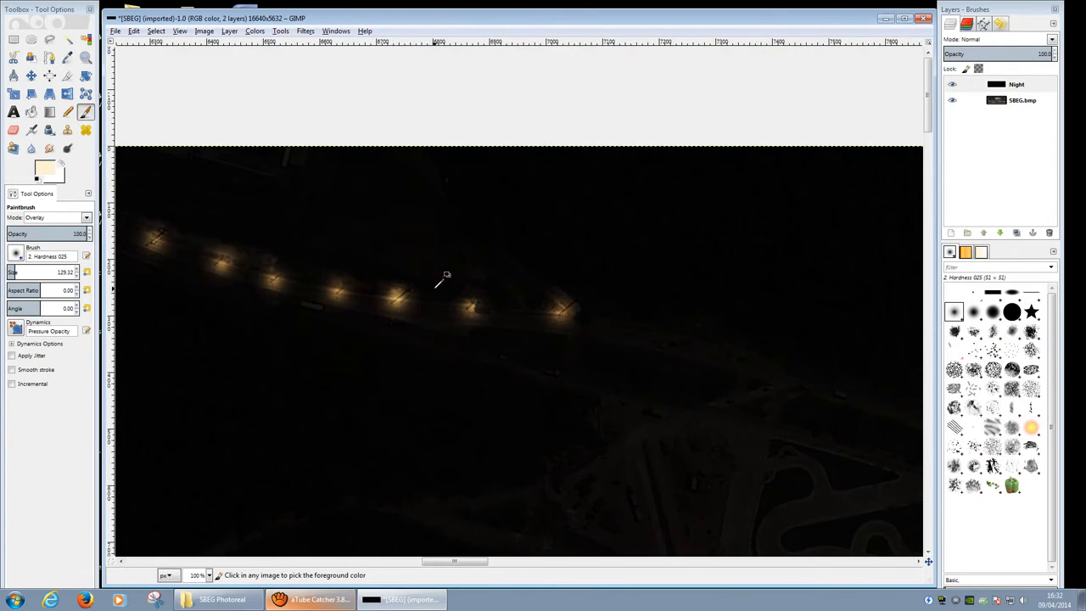
# Step: Paint a doubled glow on the last road lamp
pyautogui.keyDown('ctrl'); pyautogui.scroll(3, 268, 254); pyautogui.keyUp('ctrl')
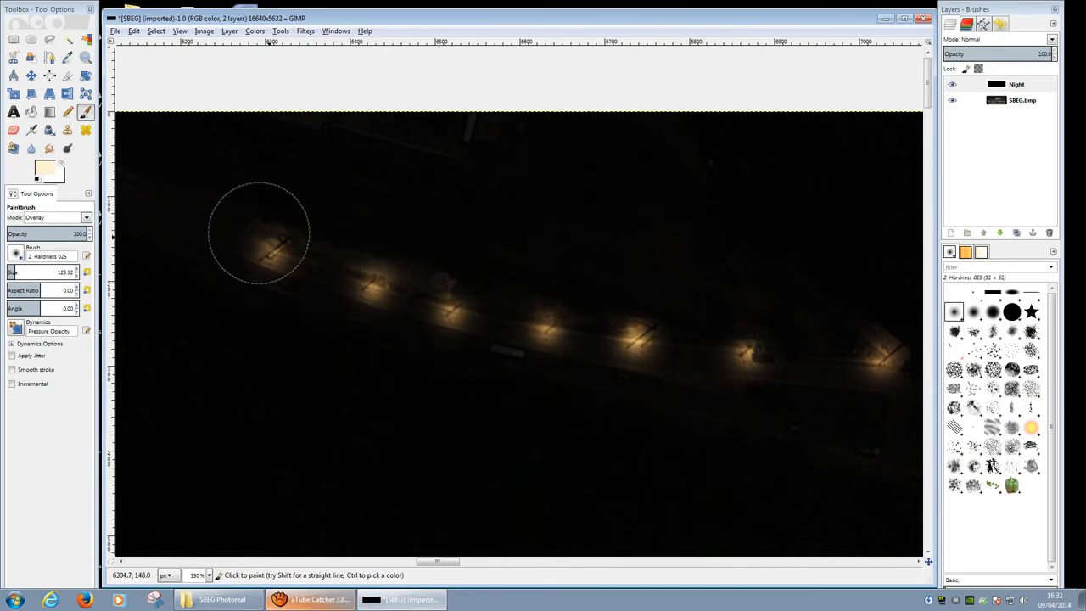
pyautogui.moveTo(267, 246); pyautogui.dragTo(460, 318, button='middle')
pyautogui.click(361, 293)
pyautogui.click(362, 293)
pyautogui.click(362, 293)
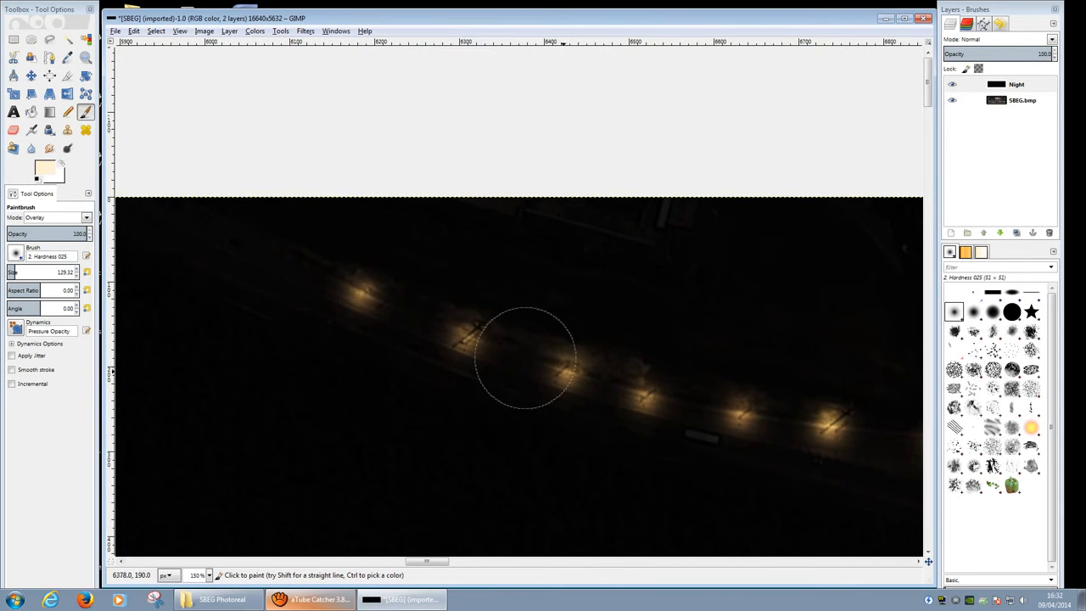
# Step: Center the view on the rectangular lot and paint three bottom-row floodlight glows
pyautogui.moveTo(776, 420); pyautogui.dragTo(441, 323, button='middle')
pyautogui.keyDown('ctrl'); pyautogui.scroll(-4, 454, 308); pyautogui.keyUp('ctrl')
pyautogui.moveTo(659, 395); pyautogui.dragTo(538, 365, button='middle')
pyautogui.keyDown('ctrl'); pyautogui.scroll(4, 574, 362); pyautogui.keyUp('ctrl')
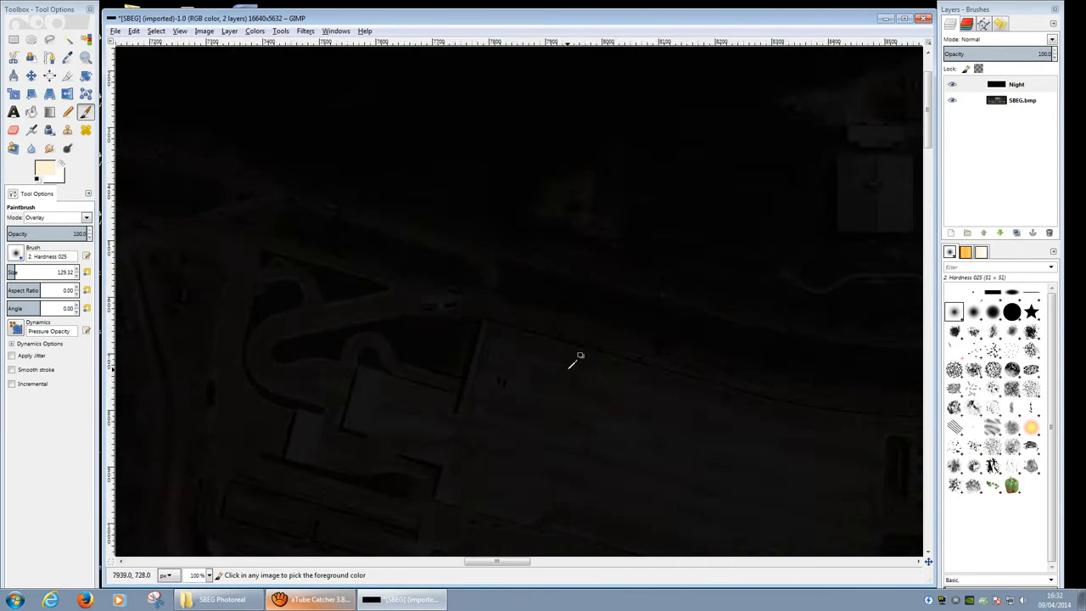
pyautogui.moveTo(535, 321); pyautogui.dragTo(407, 119, button='middle')
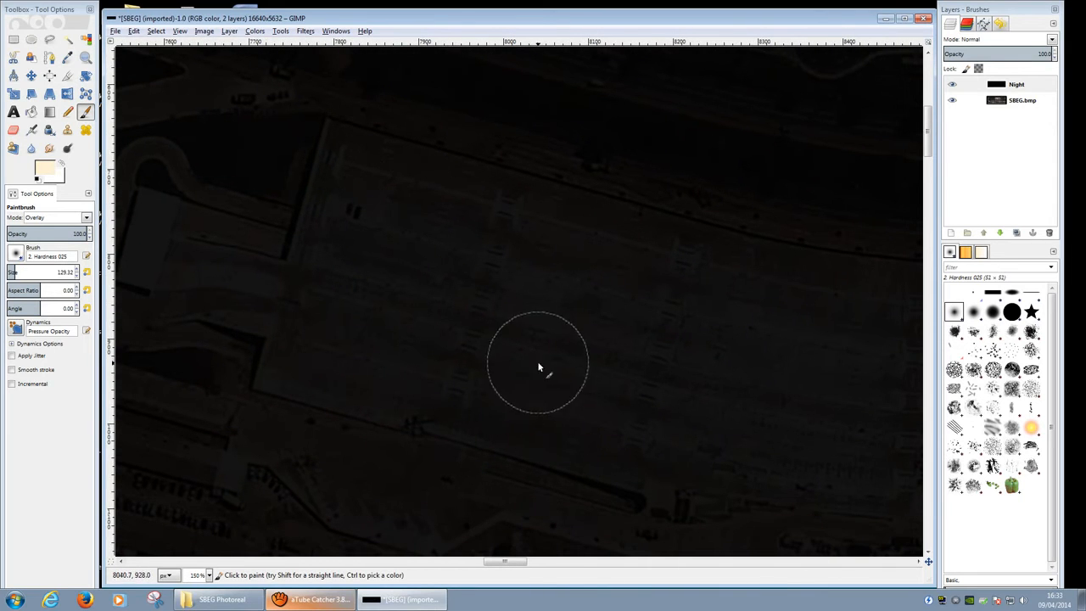
pyautogui.click(313, 343)
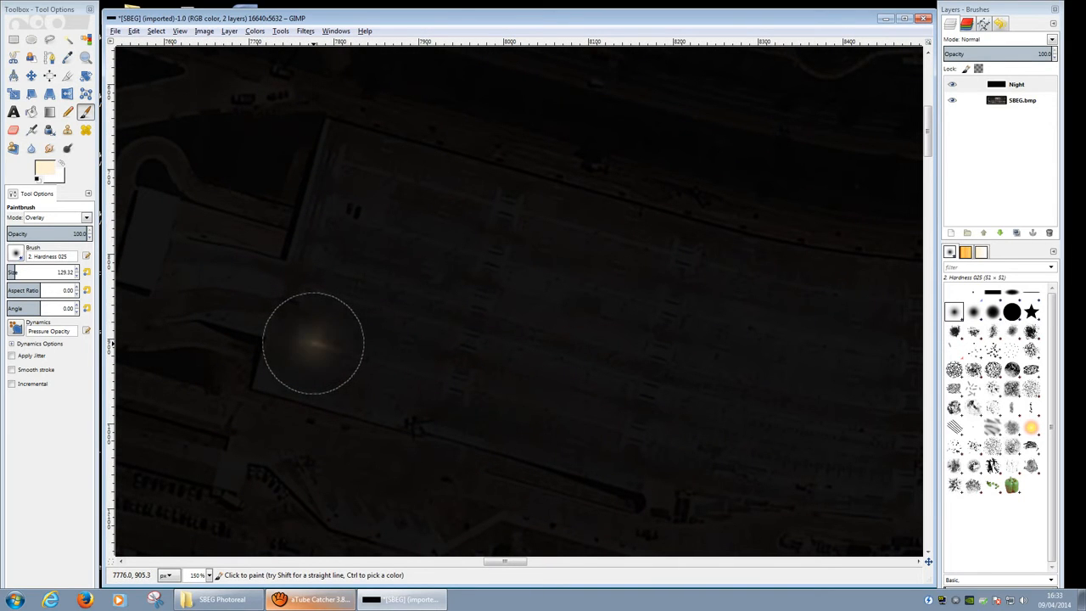
pyautogui.click(313, 342)
pyautogui.keyDown('shift'); pyautogui.click(368, 360); pyautogui.keyUp('shift')
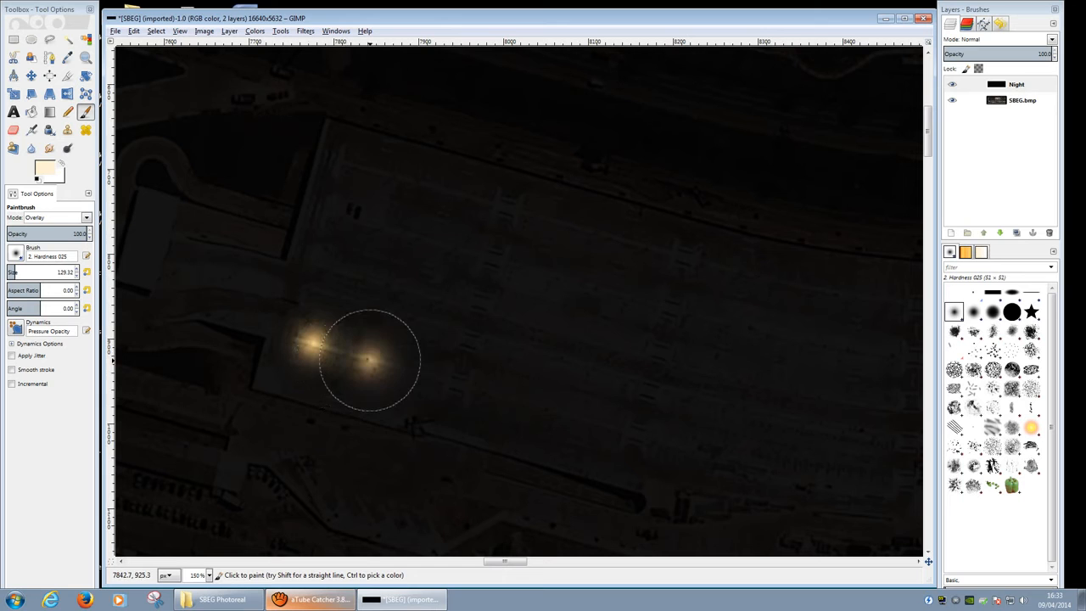
pyautogui.keyDown('shift'); pyautogui.click(425, 379); pyautogui.keyUp('shift')
# Step: Paint the second row of three floodlight glows on the lot
pyautogui.click(446, 308)
pyautogui.click(446, 308)
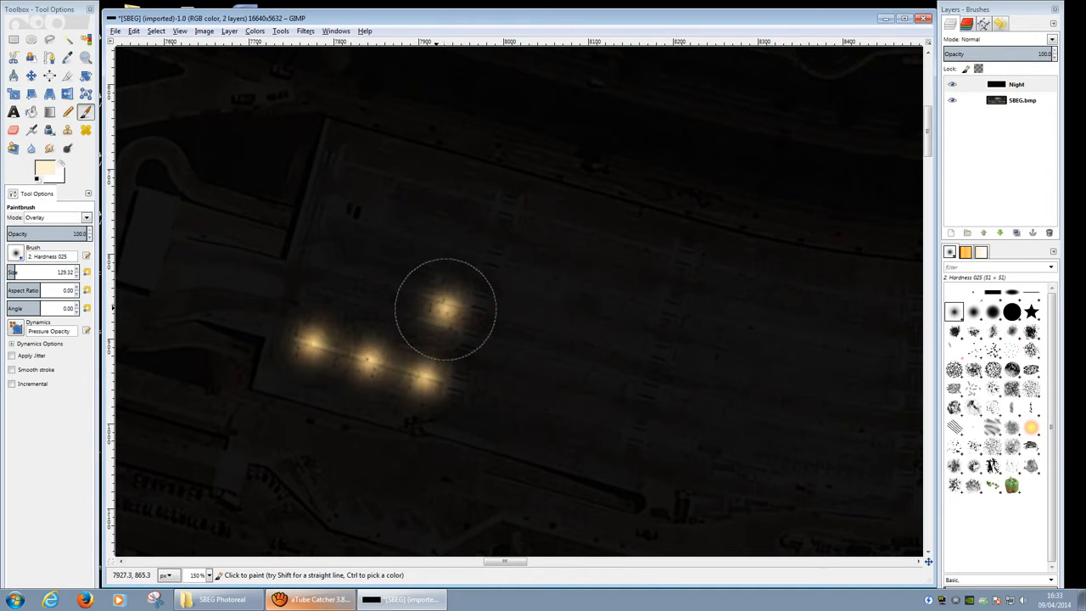
pyautogui.keyDown('shift'); pyautogui.click(389, 297); pyautogui.keyUp('shift')
pyautogui.click(389, 297)
pyautogui.keyDown('shift'); pyautogui.click(351, 281); pyautogui.keyUp('shift')
pyautogui.click(351, 281)
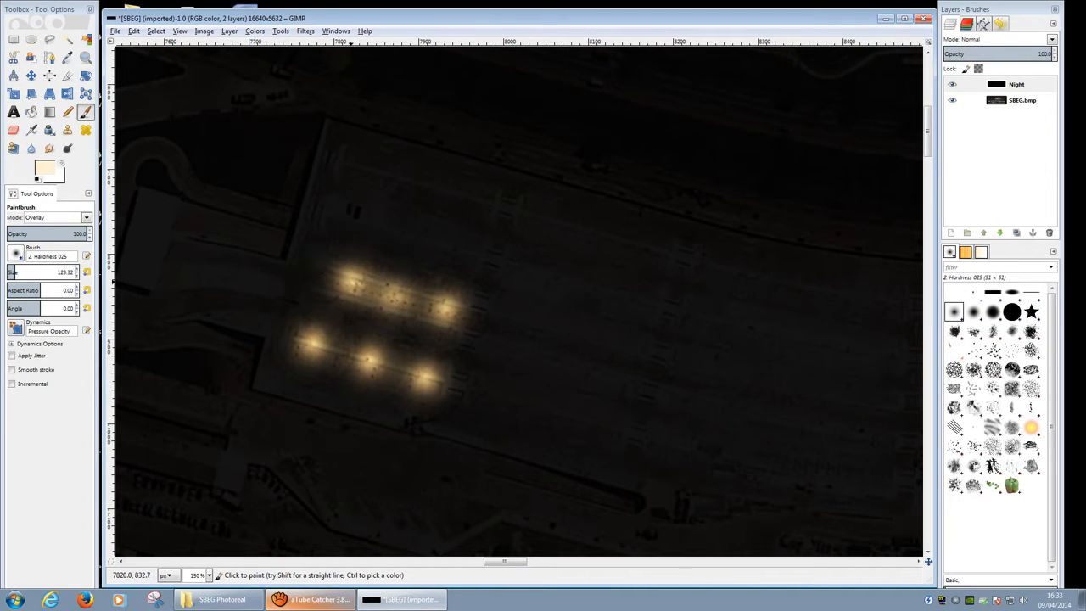
# Step: Add the third and top rows of floodlights plus in-between glows
pyautogui.click(354, 231)
pyautogui.click(354, 230)
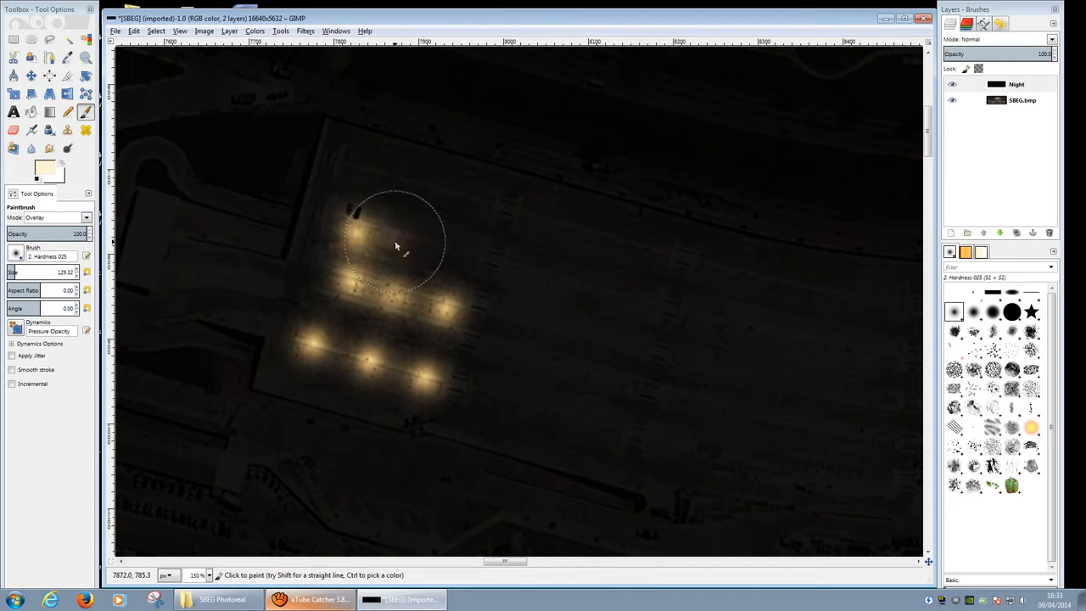
pyautogui.click(443, 257)
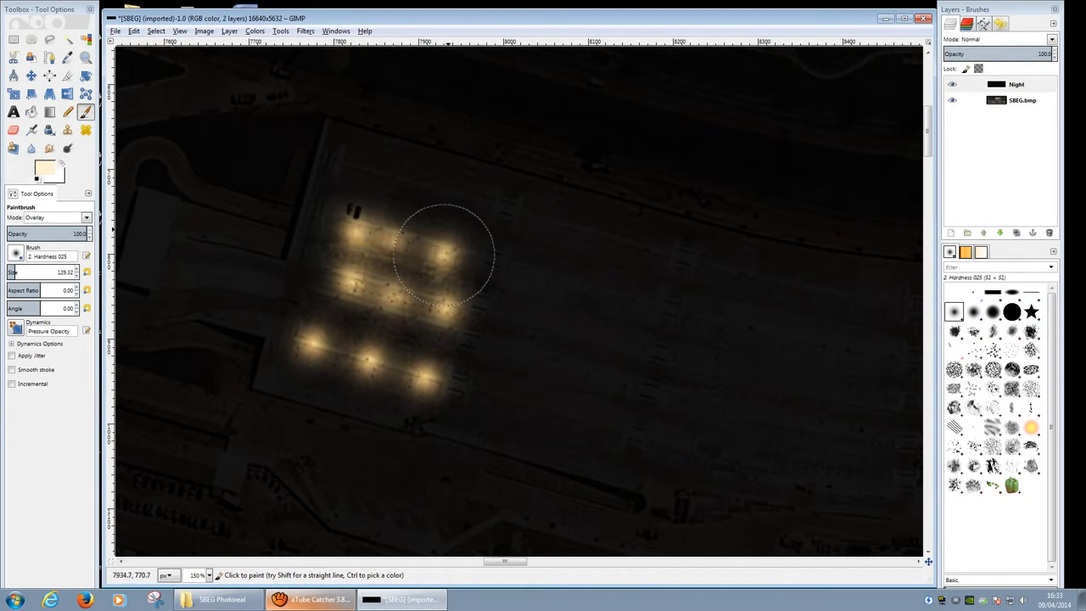
pyautogui.click(459, 203)
pyautogui.click(424, 183)
pyautogui.click(425, 183)
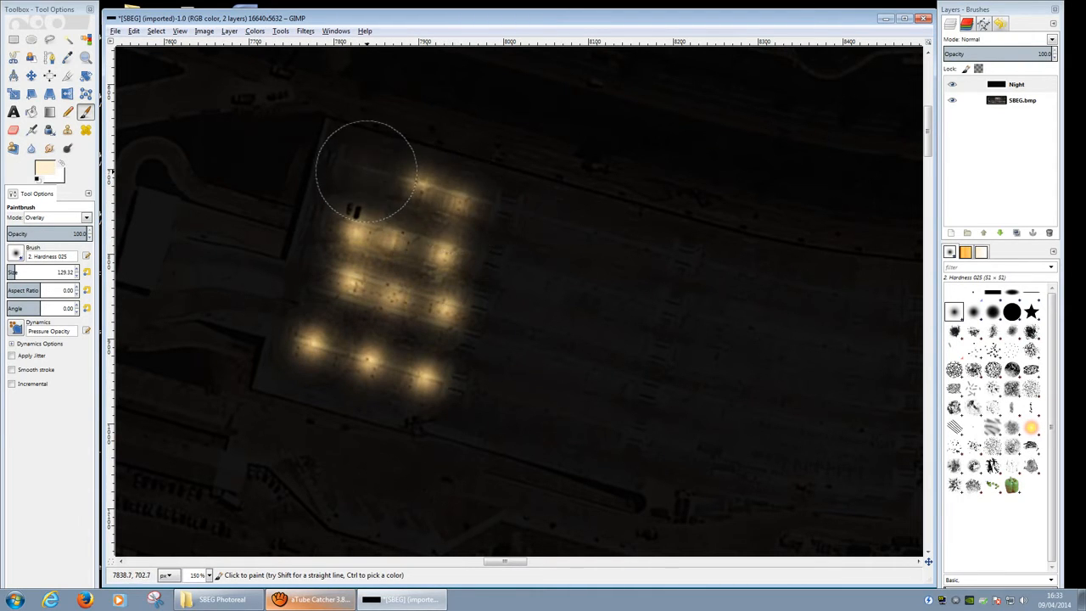
pyautogui.click(367, 173)
pyautogui.click(366, 173)
pyautogui.click(365, 208)
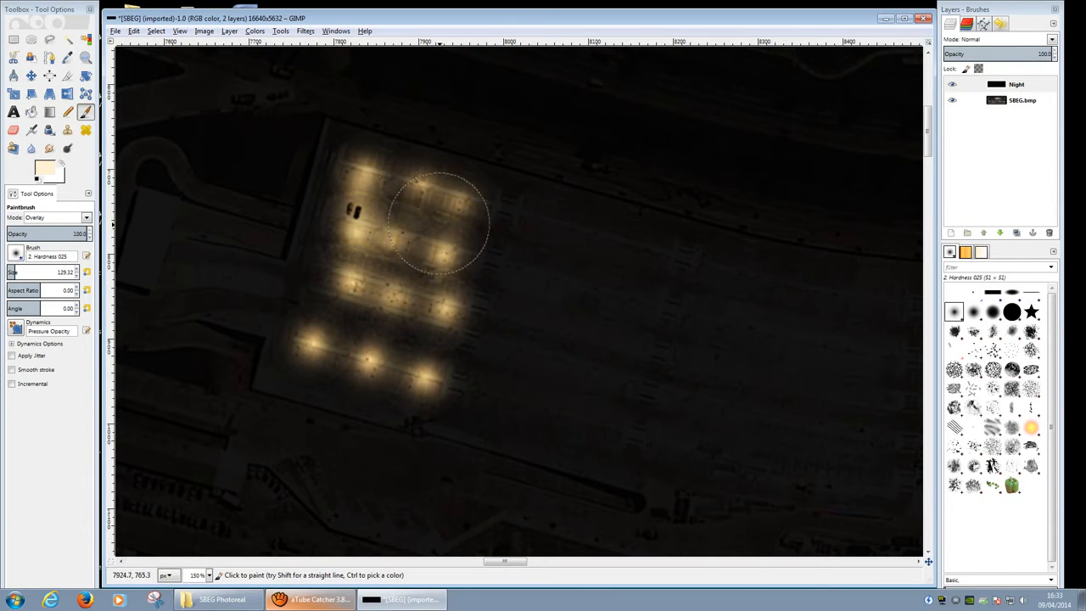
pyautogui.click(446, 227)
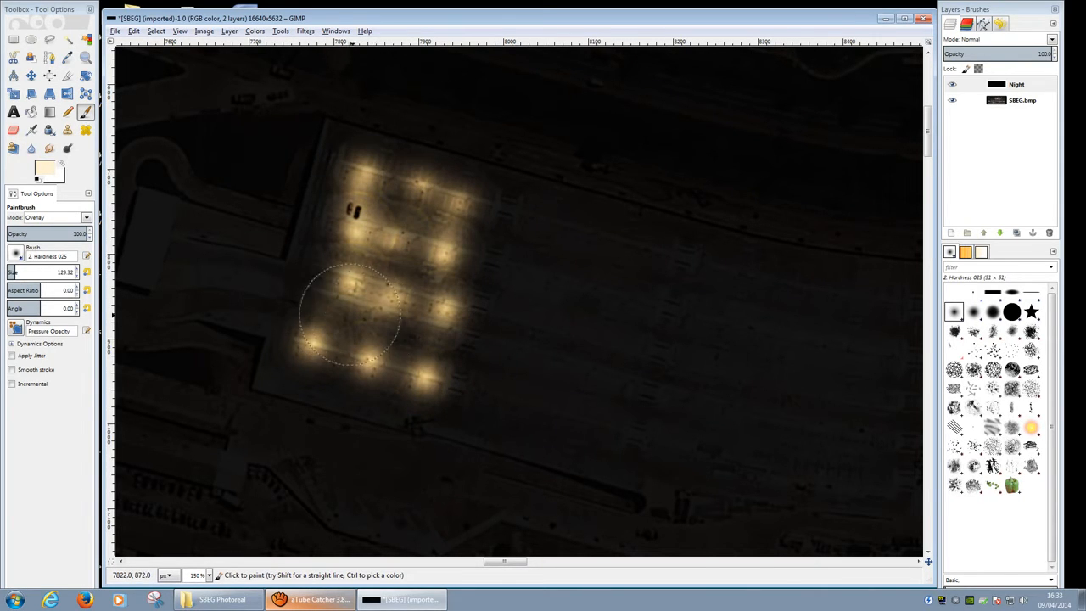
# Step: Repaint the left column, top, bottom and center floodlights to intensify them
pyautogui.moveTo(322, 339); pyautogui.dragTo(356, 208)
pyautogui.click(364, 180)
pyautogui.click(371, 348)
pyautogui.click(387, 298)
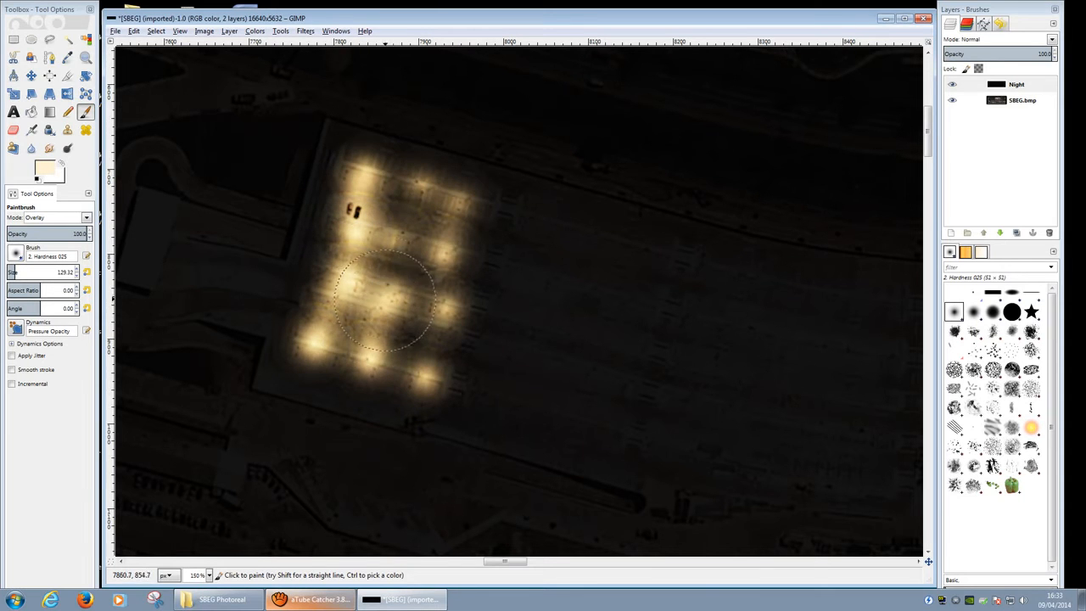
pyautogui.click(404, 236)
pyautogui.click(426, 190)
pyautogui.click(424, 370)
pyautogui.click(431, 317)
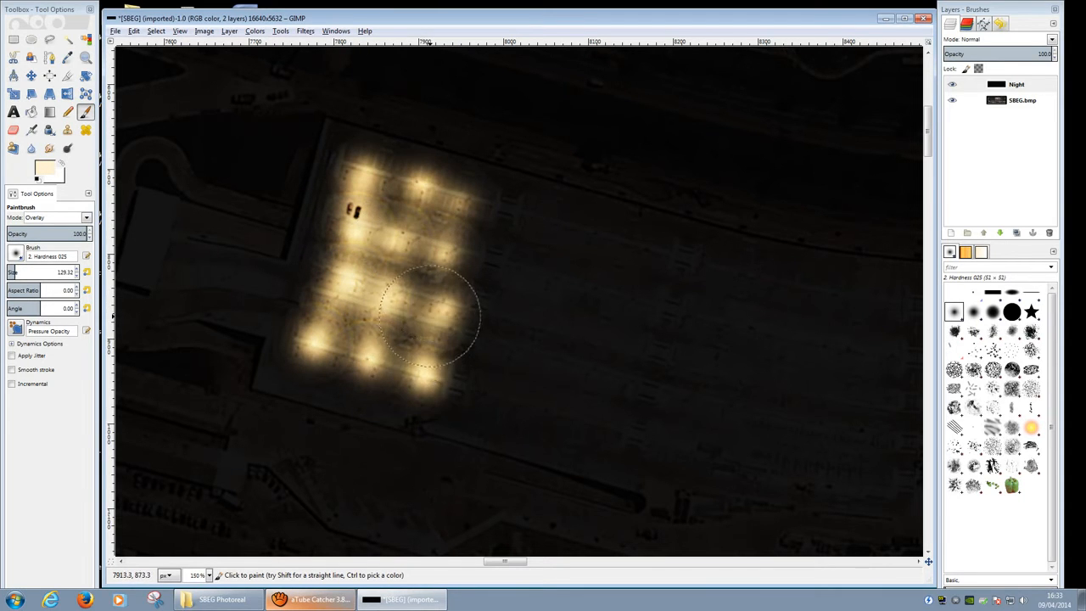
# Step: Boost the right-side, top-row and left-side floodlights once more
pyautogui.click(448, 253)
pyautogui.click(459, 200)
pyautogui.click(423, 182)
pyautogui.click(365, 173)
pyautogui.click(367, 224)
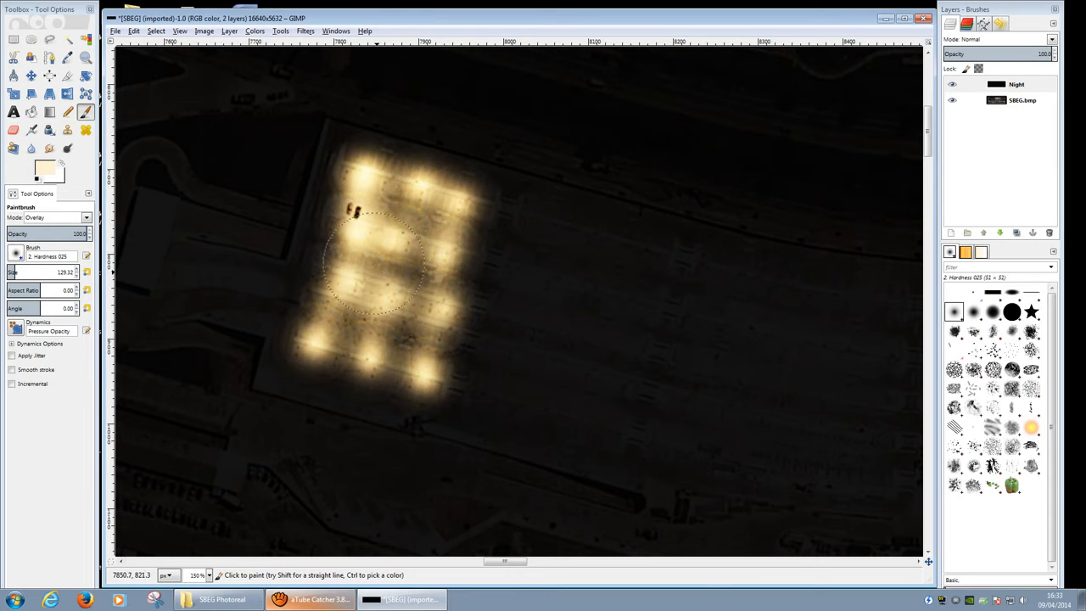
pyautogui.click(379, 301)
pyautogui.click(360, 342)
# Step: Zoom out and pan to review the lit lot
pyautogui.keyDown('ctrl'); pyautogui.scroll(-3, 401, 378); pyautogui.keyUp('ctrl')
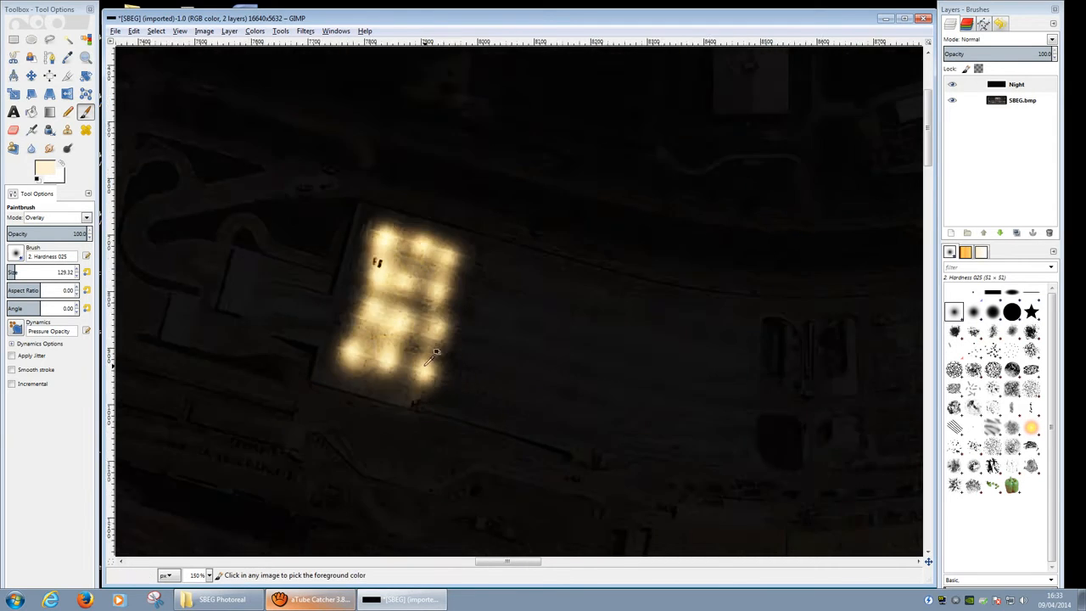
pyautogui.keyDown('ctrl'); pyautogui.scroll(3, 400, 377); pyautogui.keyUp('ctrl')
pyautogui.moveTo(425, 338); pyautogui.dragTo(272, 437, button='middle')
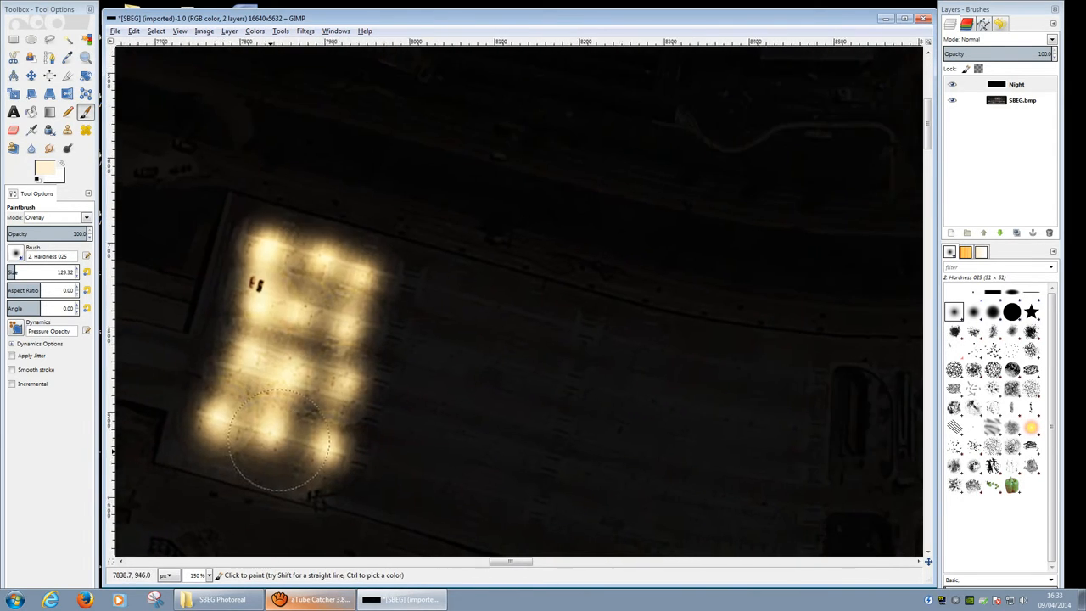
pyautogui.keyDown('ctrl'); pyautogui.scroll(-3, 272, 437); pyautogui.keyUp('ctrl')
pyautogui.scroll(-1, 371, 438)
pyautogui.moveTo(520, 235); pyautogui.dragTo(581, 167, button='middle')
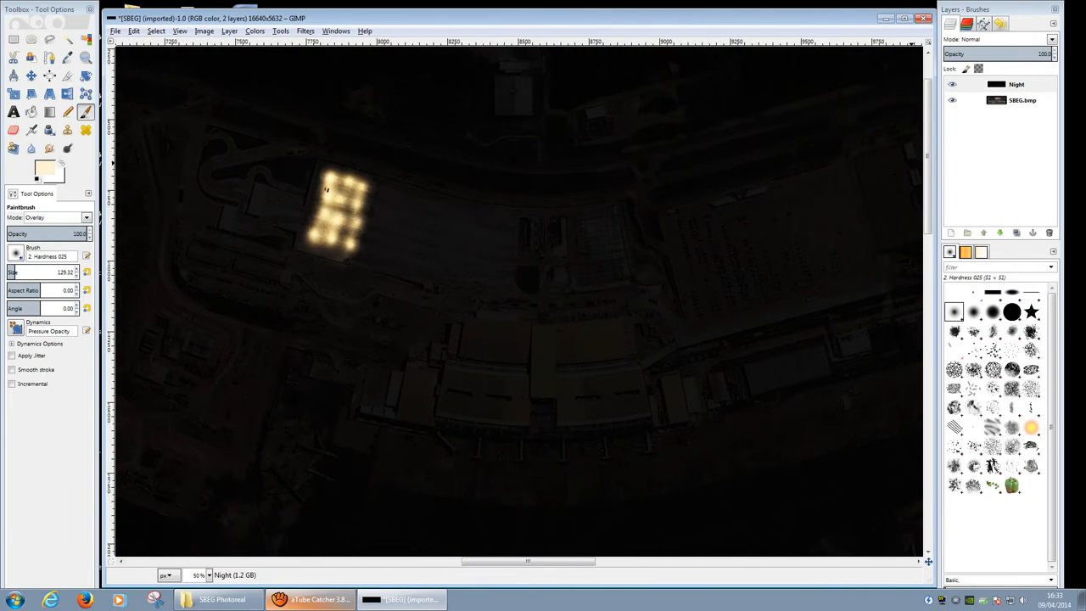
# Step: Hide the Night layer and load SBEG Night.bmp as a new top layer
pyautogui.click(953, 85)
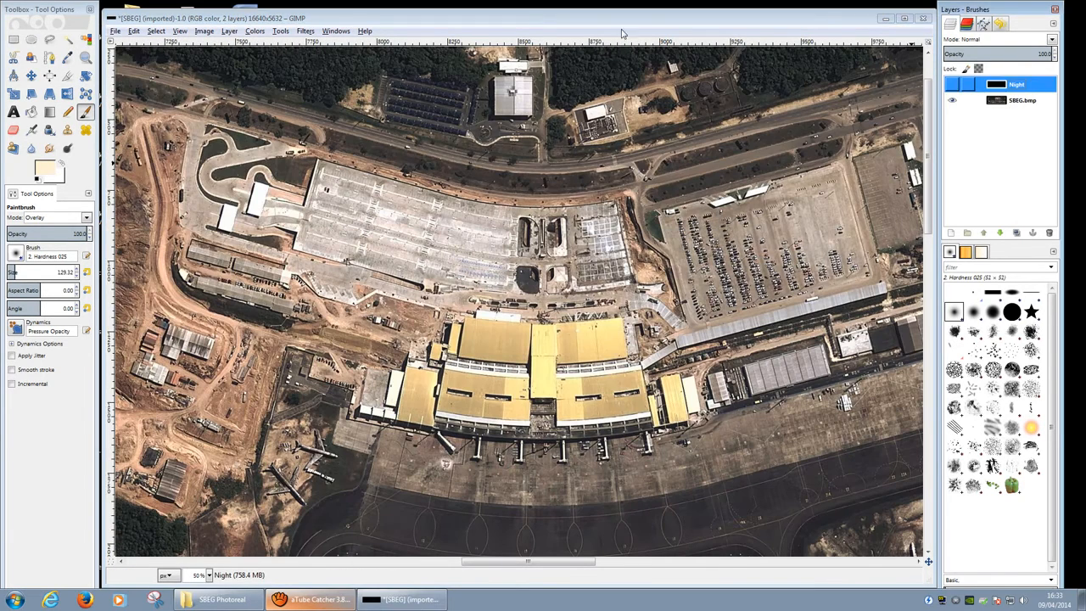
pyautogui.click(116, 31)
pyautogui.click(159, 79)
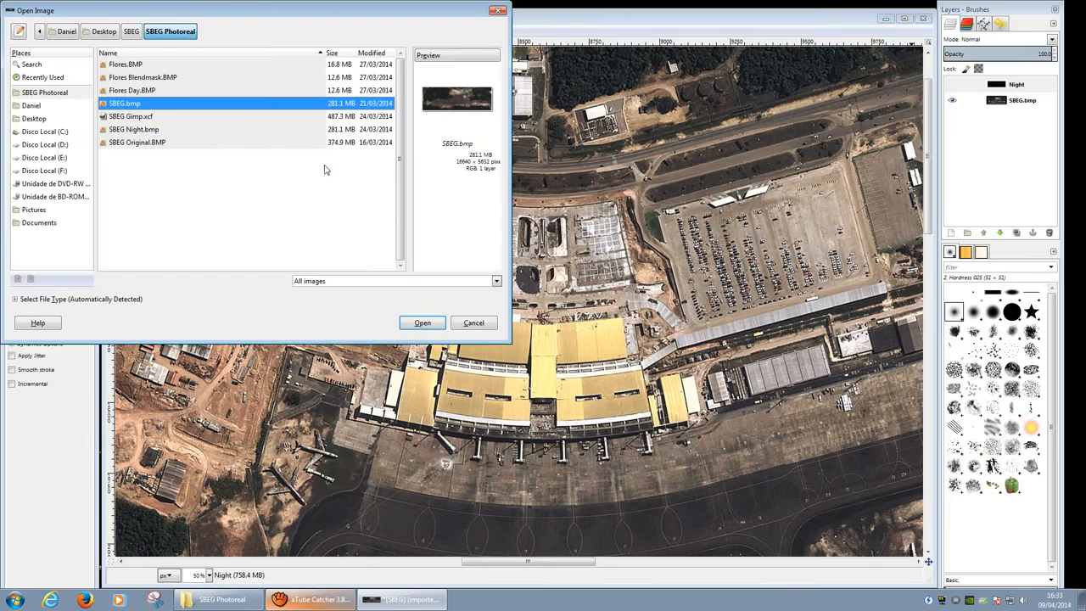
pyautogui.click(151, 130)
pyautogui.click(422, 323)
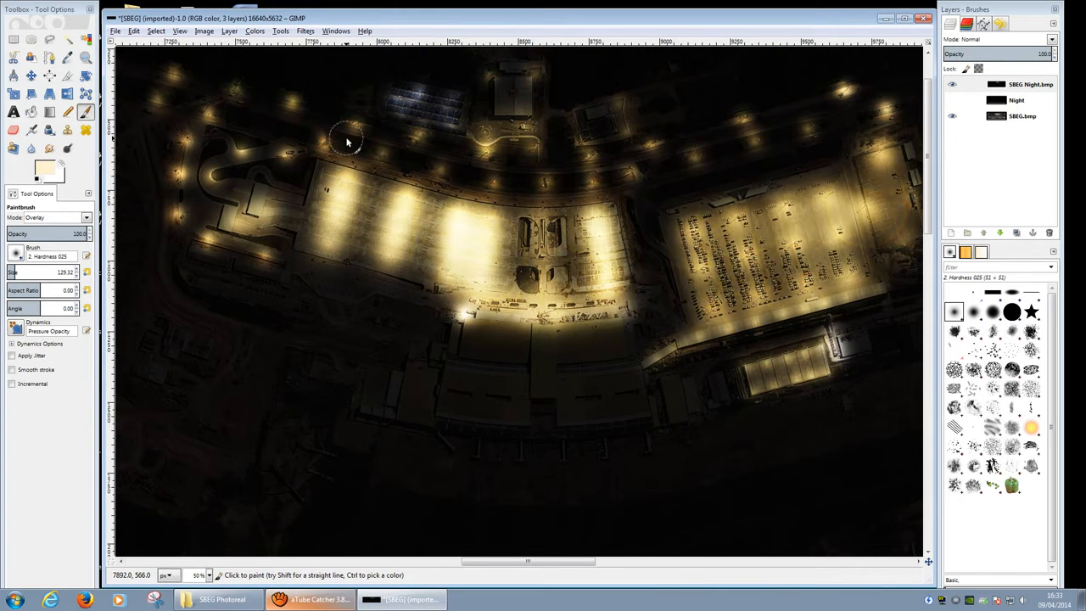
pyautogui.keyDown('ctrl'); pyautogui.scroll(3, 347, 142); pyautogui.keyUp('ctrl')
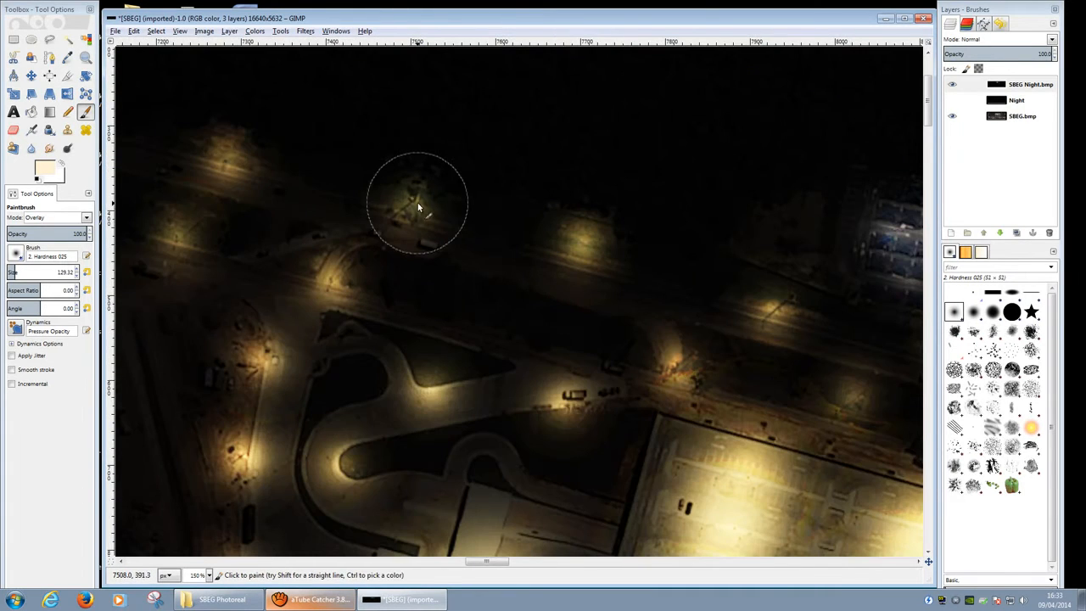
pyautogui.keyDown('ctrl'); pyautogui.scroll(-5, 417, 206); pyautogui.keyUp('ctrl')
pyautogui.keyDown('ctrl'); pyautogui.scroll(1, 216, 354); pyautogui.keyUp('ctrl')
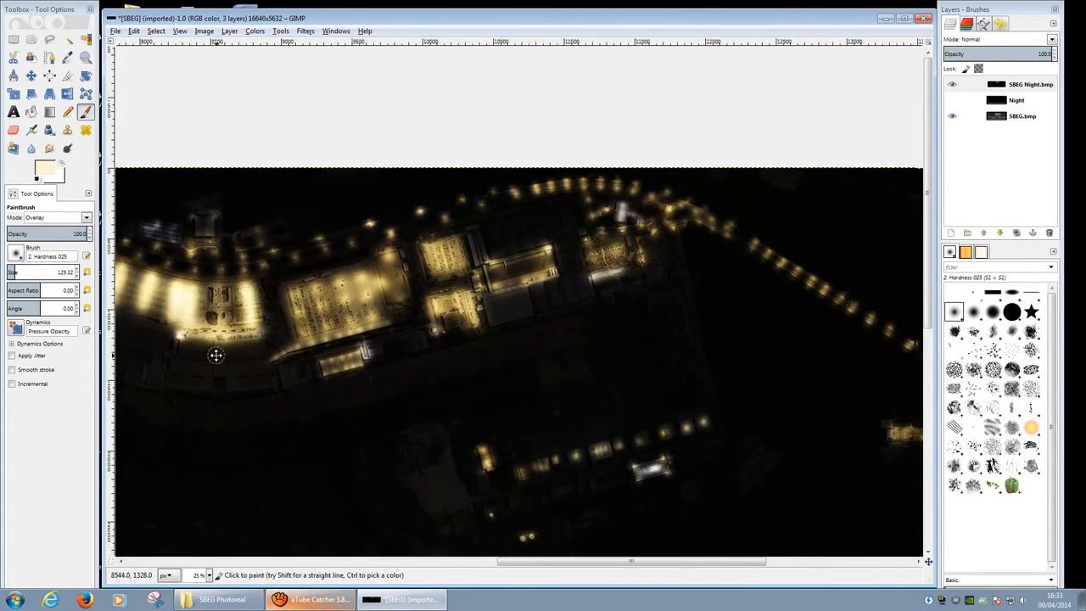
pyautogui.moveTo(216, 355); pyautogui.dragTo(150, 345, button='middle')
pyautogui.moveTo(586, 376); pyautogui.dragTo(847, 543, button='middle')
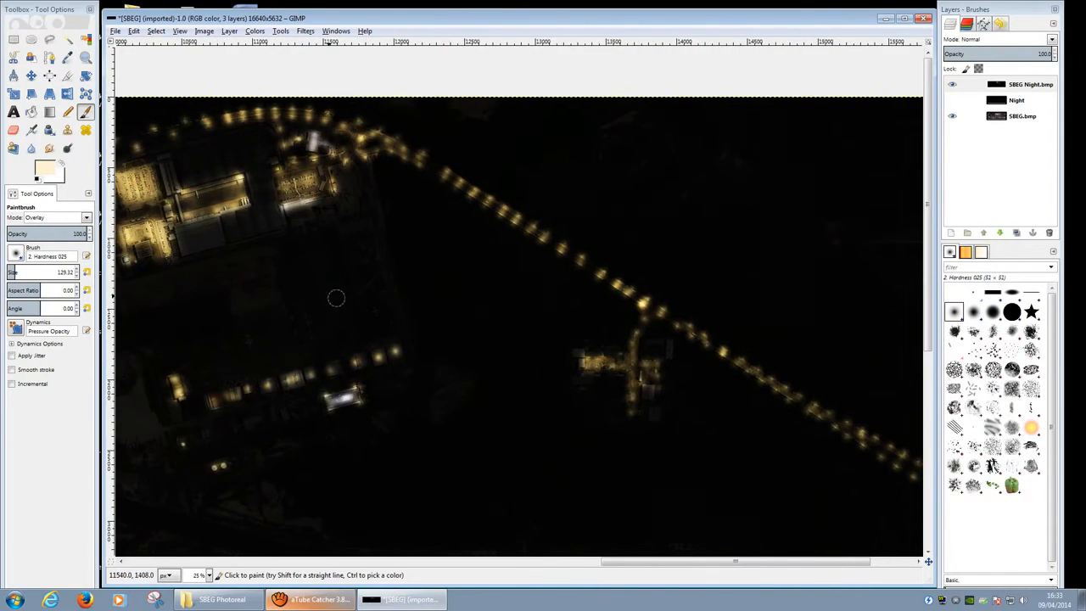
pyautogui.moveTo(336, 298); pyautogui.dragTo(812, 304, button='middle')
pyautogui.moveTo(414, 277); pyautogui.dragTo(821, 332, button='middle')
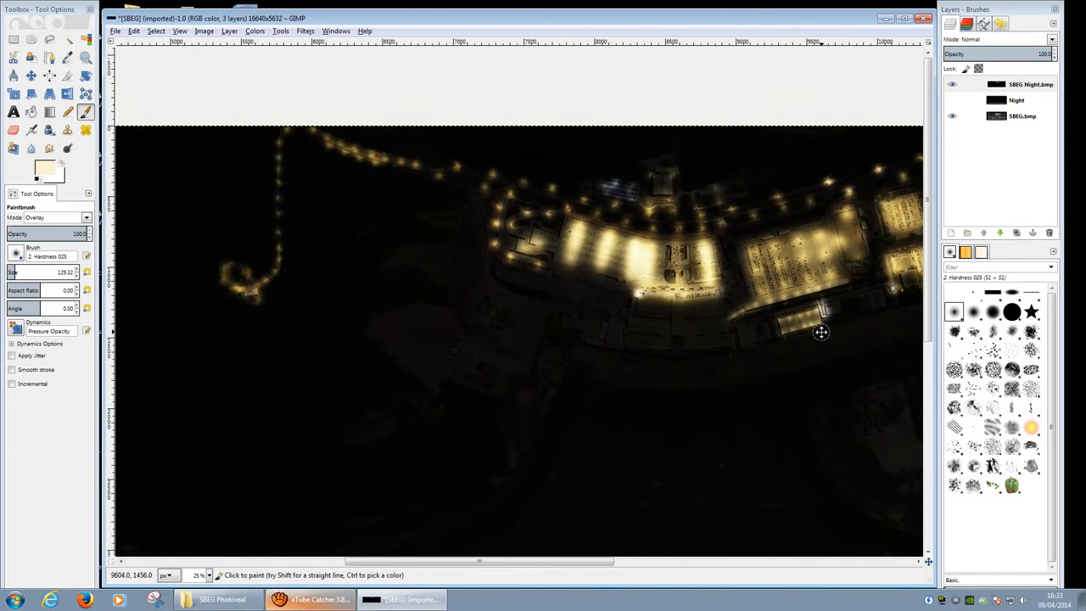
pyautogui.moveTo(297, 264); pyautogui.dragTo(852, 288, button='middle')
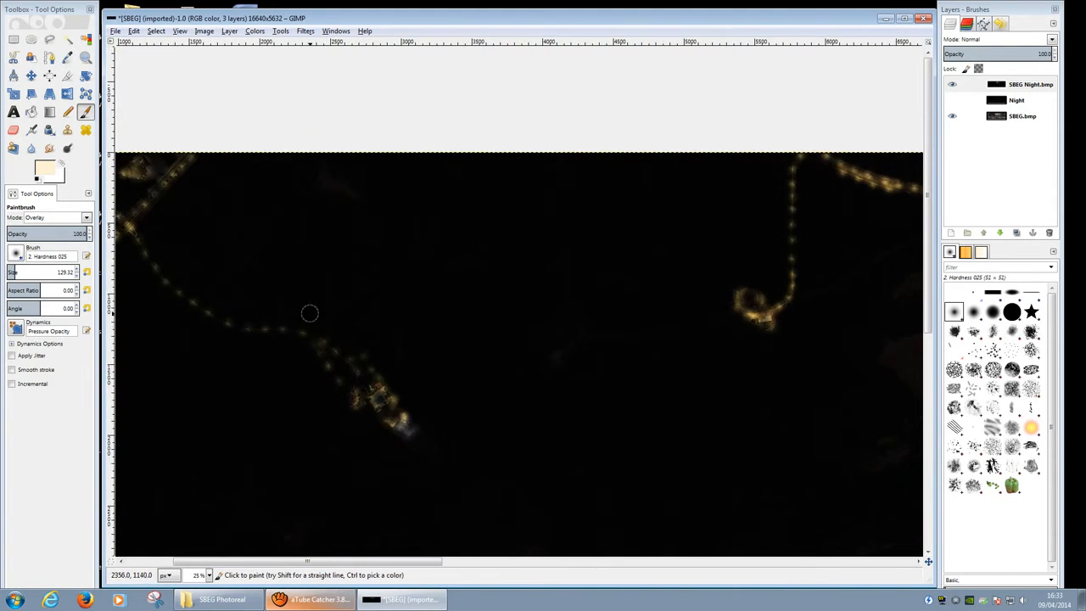
pyautogui.moveTo(172, 269)
pyautogui.mouseDown(button='middle')
pyautogui.moveTo(364, 255)
pyautogui.moveTo(484, 101)
pyautogui.moveTo(459, 70)
pyautogui.mouseUp(button='middle')
pyautogui.moveTo(438, 300)
pyautogui.mouseDown(button='middle')
pyautogui.moveTo(374, 119)
pyautogui.moveTo(315, 60)
pyautogui.moveTo(240, 64)
pyautogui.mouseUp(button='middle')
pyautogui.moveTo(643, 272); pyautogui.dragTo(207, 458, button='middle')
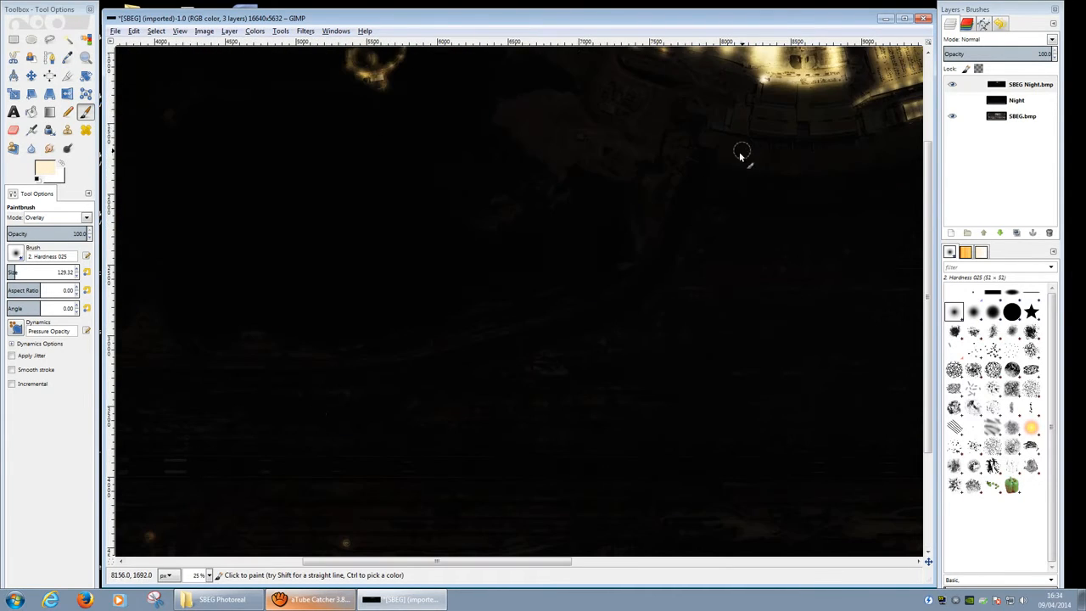
pyautogui.moveTo(741, 155); pyautogui.dragTo(374, 436, button='middle')
pyautogui.keyDown('ctrl'); pyautogui.scroll(2, 485, 381); pyautogui.keyUp('ctrl')
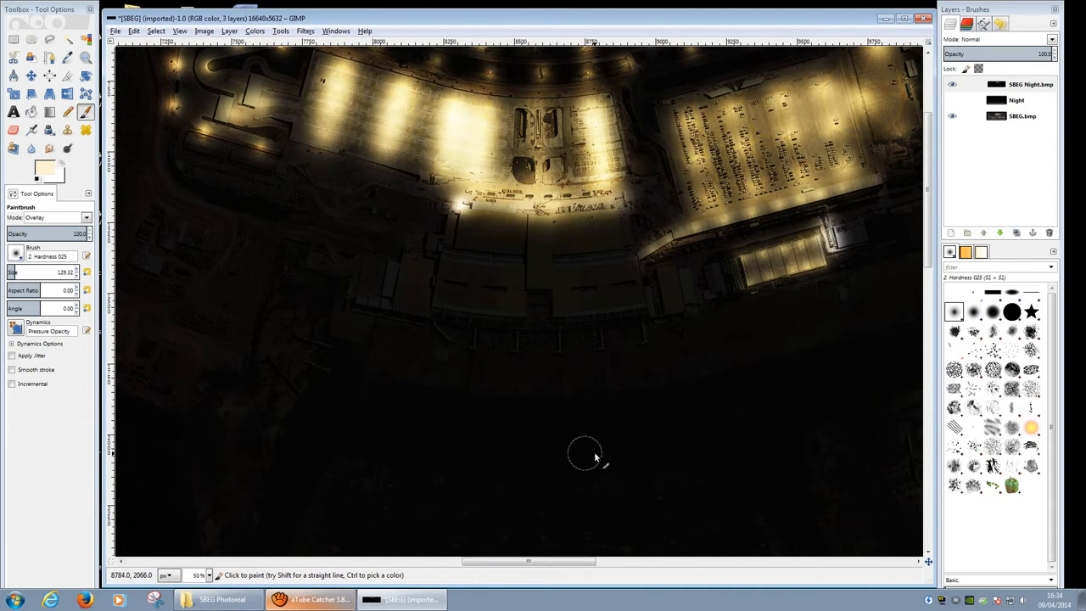
pyautogui.moveTo(685, 277); pyautogui.dragTo(526, 166, button='middle')
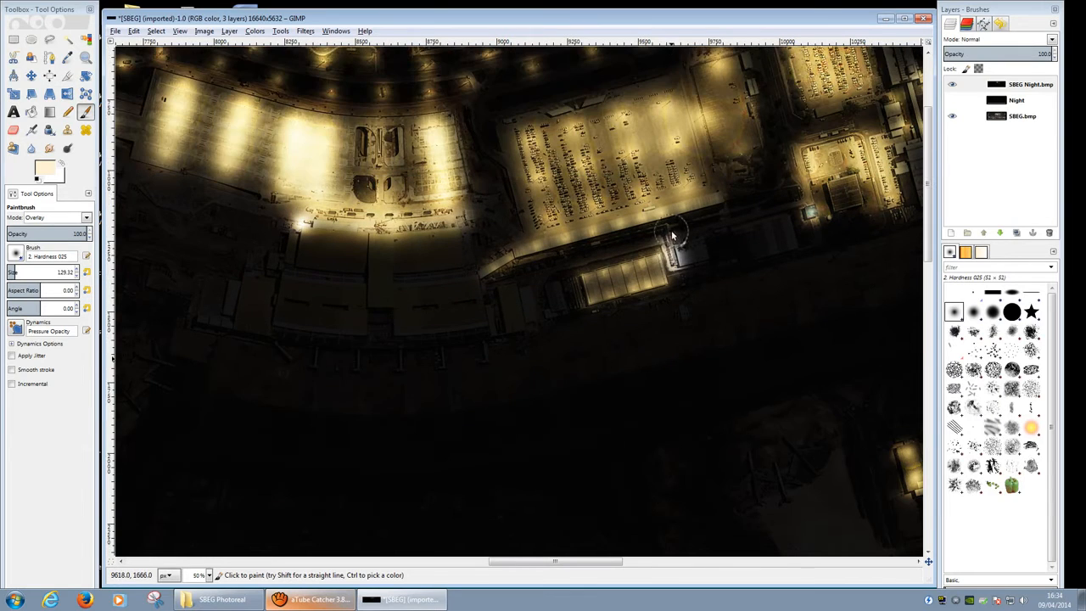
pyautogui.scroll(3, 476, 250)
pyautogui.moveTo(560, 382); pyautogui.dragTo(619, 266, button='middle')
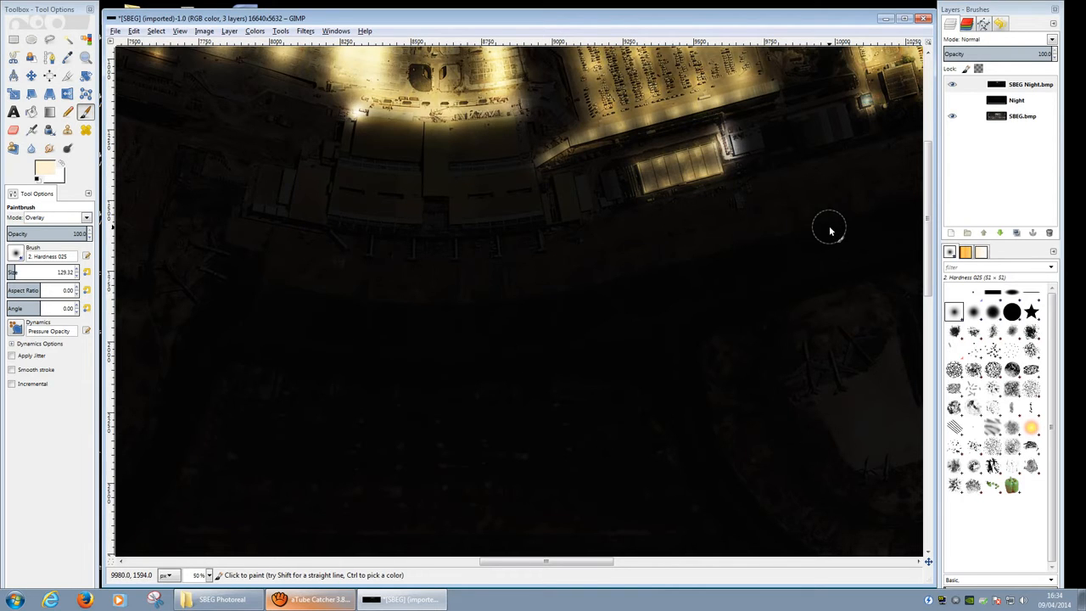
pyautogui.moveTo(810, 228)
pyautogui.mouseDown(button='middle')
pyautogui.moveTo(619, 209)
pyautogui.moveTo(370, 291)
pyautogui.mouseUp(button='middle')
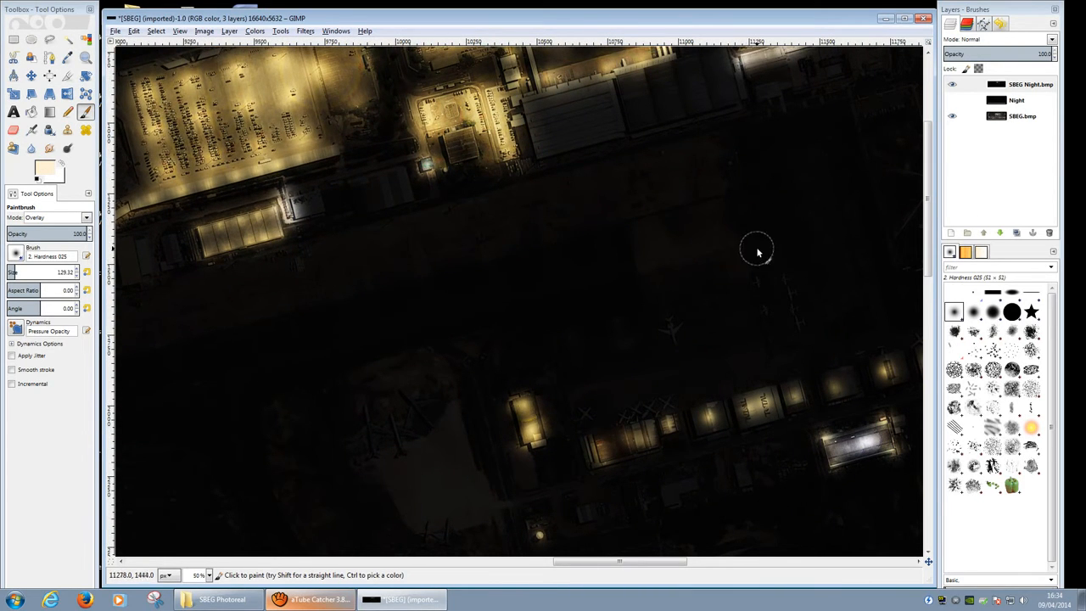
pyautogui.moveTo(745, 247)
pyautogui.mouseDown(button='middle')
pyautogui.moveTo(654, 209)
pyautogui.moveTo(552, 280)
pyautogui.moveTo(599, 315)
pyautogui.moveTo(650, 310)
pyautogui.moveTo(708, 286)
pyautogui.mouseUp(button='middle')
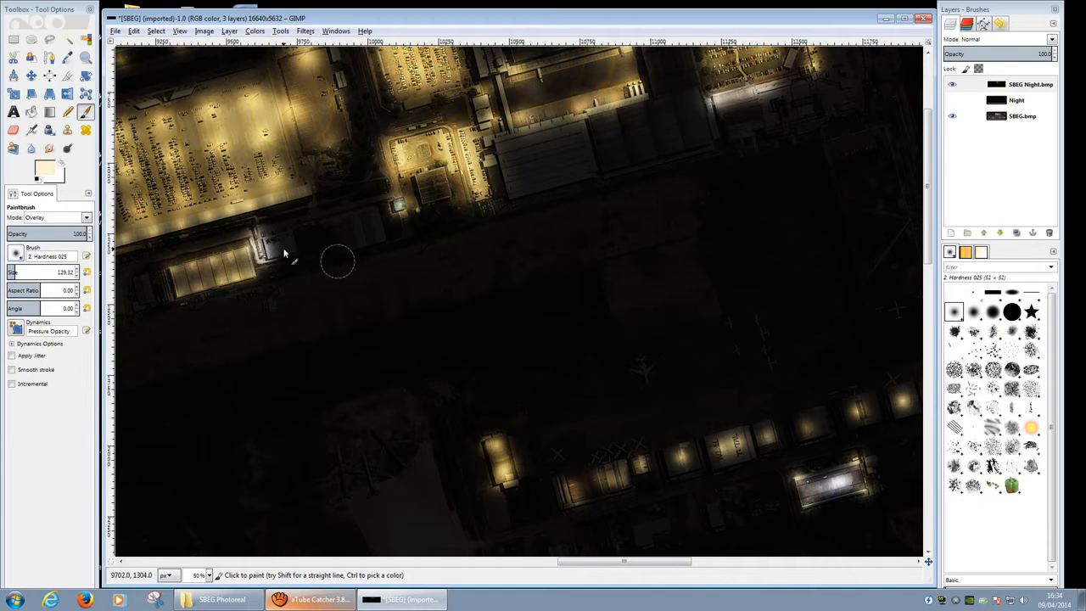
# Step: Set brush size to 244.45 and paint warm glow across the dark apron
pyautogui.moveTo(16, 268); pyautogui.dragTo(24, 269)
pyautogui.moveTo(489, 340); pyautogui.dragTo(498, 463, button='middle')
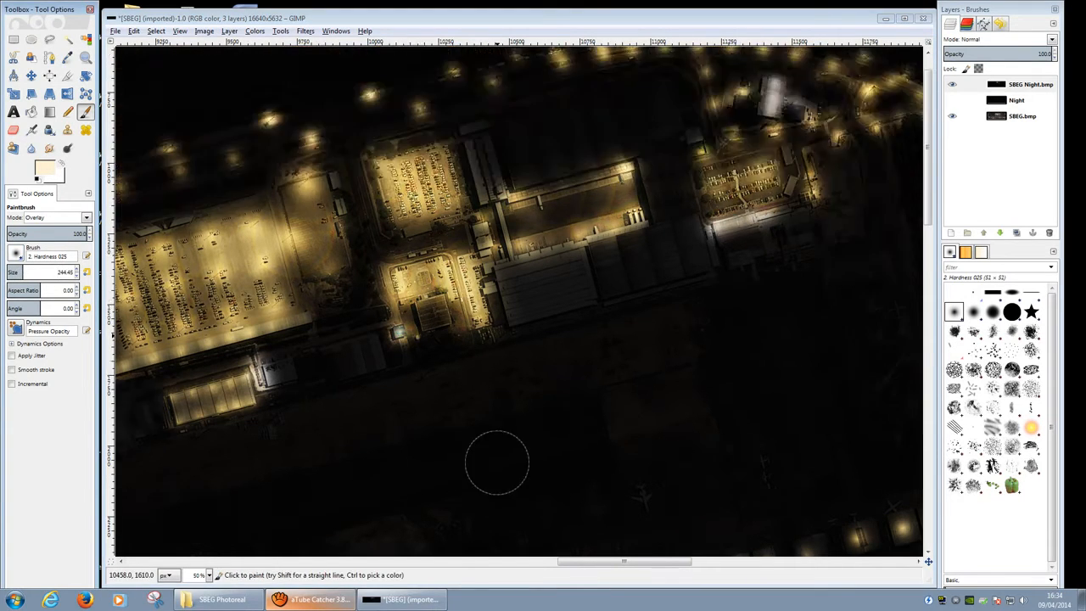
pyautogui.keyDown('ctrl'); pyautogui.scroll(1, 535, 343); pyautogui.keyUp('ctrl')
pyautogui.moveTo(470, 160); pyautogui.dragTo(425, 78, button='middle')
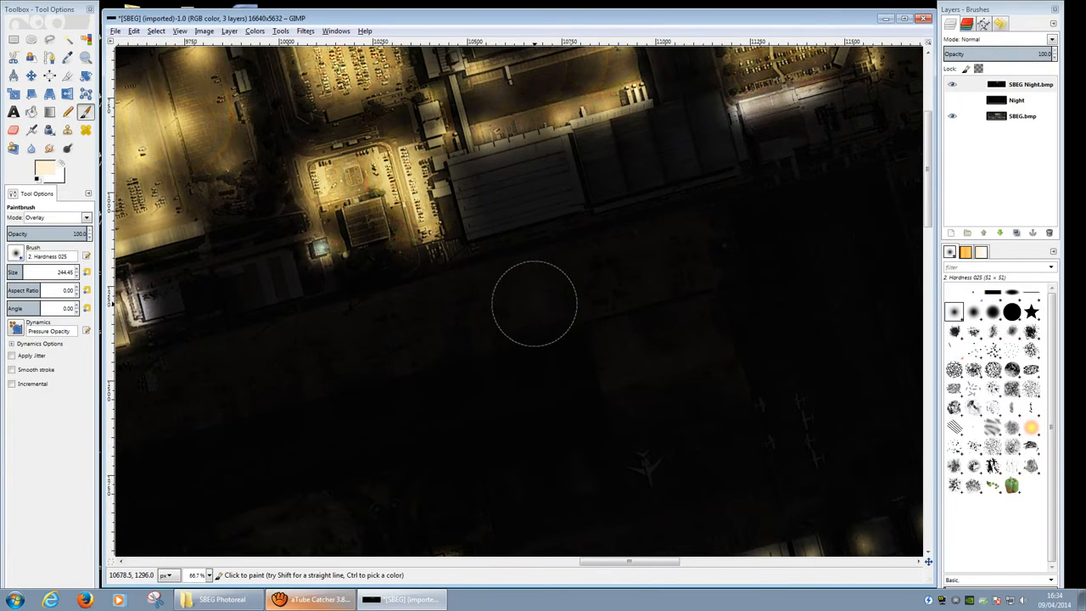
pyautogui.moveTo(535, 303); pyautogui.dragTo(570, 416)
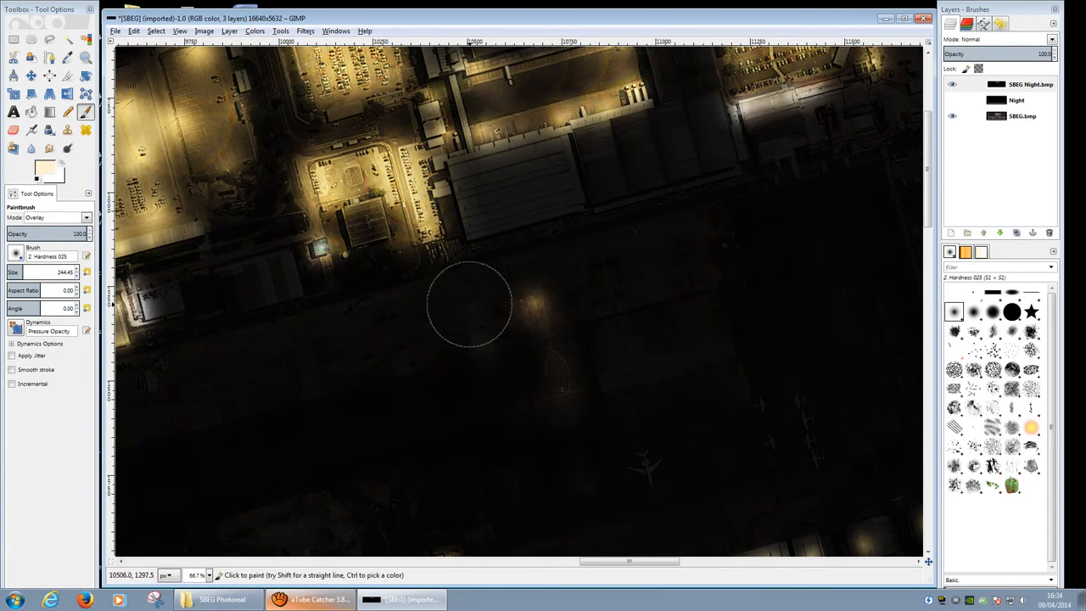
pyautogui.moveTo(444, 308)
pyautogui.mouseDown()
pyautogui.moveTo(439, 332)
pyautogui.moveTo(502, 423)
pyautogui.moveTo(391, 356)
pyautogui.moveTo(369, 410)
pyautogui.moveTo(527, 409)
pyautogui.moveTo(572, 300)
pyautogui.mouseUp()
pyautogui.click(620, 362)
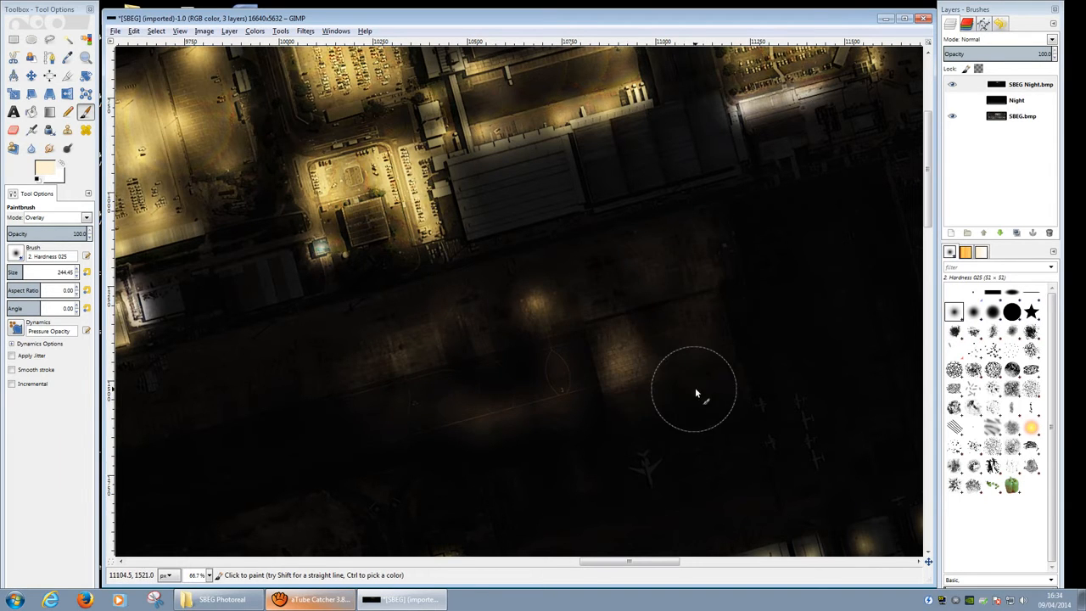
# Step: Light up the hangar row with overlay strokes, then pan over the area beyond
pyautogui.moveTo(584, 184); pyautogui.dragTo(411, 61, button='middle')
pyautogui.keyDown('ctrl'); pyautogui.scroll(-2, 521, 200); pyautogui.keyUp('ctrl')
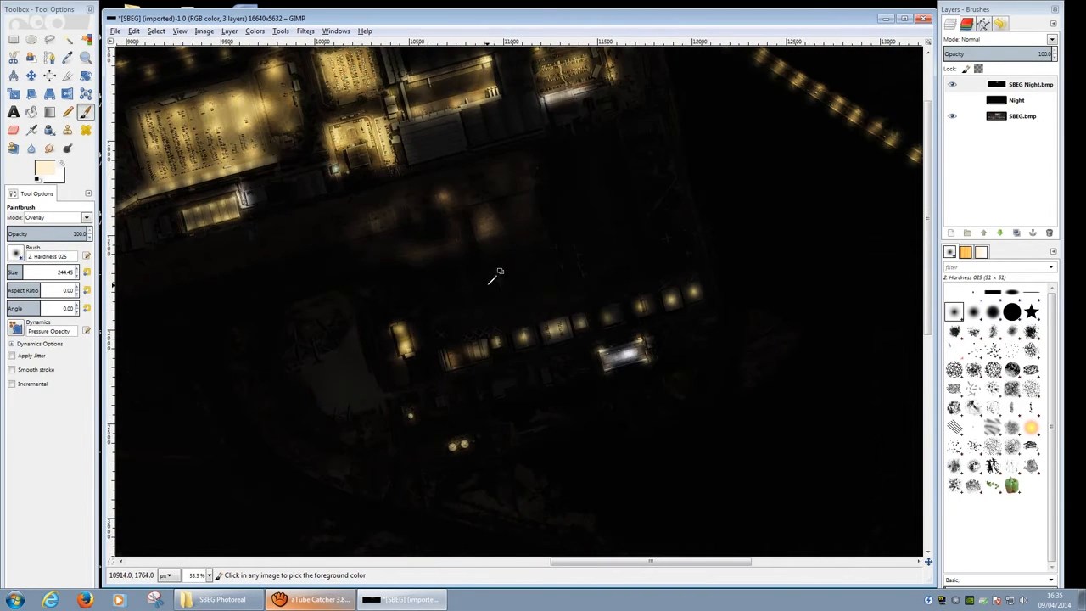
pyautogui.keyDown('ctrl'); pyautogui.scroll(3, 502, 335); pyautogui.keyUp('ctrl')
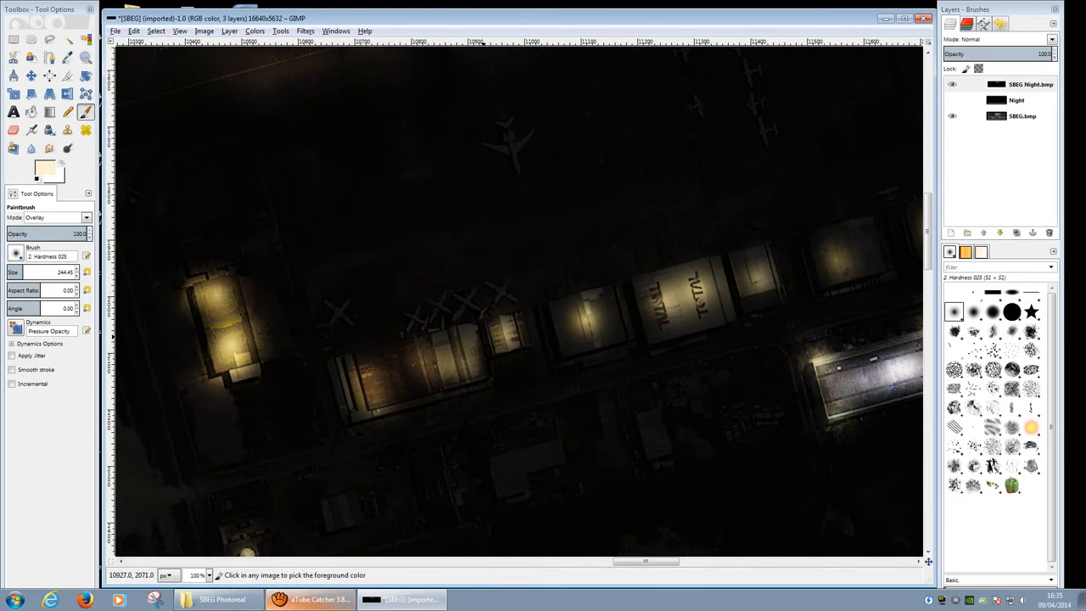
pyautogui.keyDown('ctrl'); pyautogui.scroll(-1, 495, 339); pyautogui.keyUp('ctrl')
pyautogui.moveTo(495, 340)
pyautogui.mouseDown()
pyautogui.moveTo(412, 359)
pyautogui.moveTo(662, 301)
pyautogui.mouseUp()
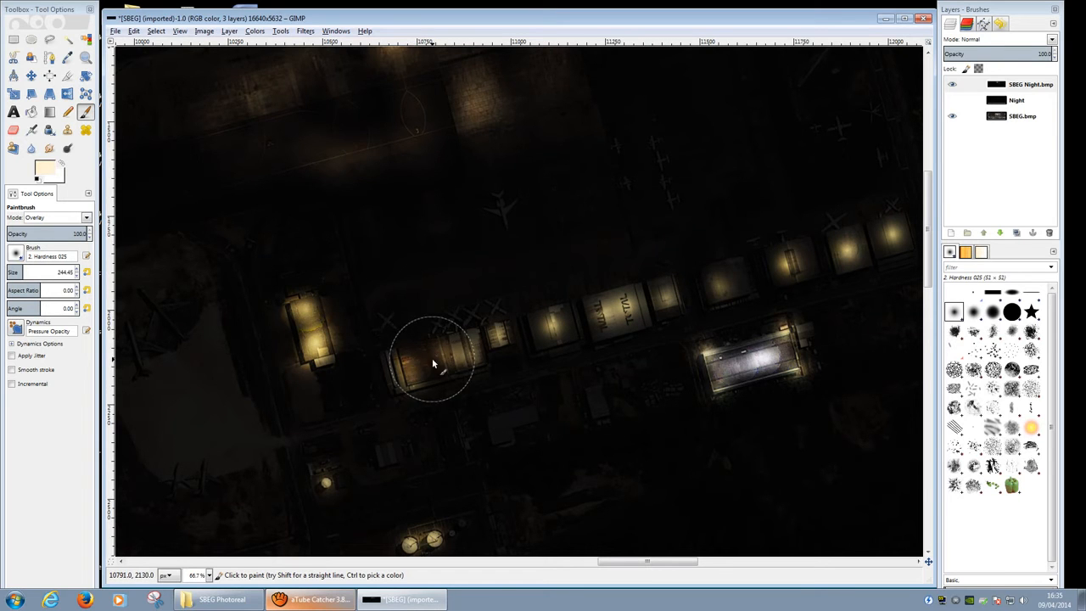
pyautogui.moveTo(413, 369); pyautogui.dragTo(649, 310)
pyautogui.moveTo(402, 356)
pyautogui.mouseDown()
pyautogui.moveTo(417, 365)
pyautogui.moveTo(525, 351)
pyautogui.moveTo(560, 317)
pyautogui.moveTo(560, 359)
pyautogui.moveTo(533, 331)
pyautogui.moveTo(558, 318)
pyautogui.moveTo(547, 316)
pyautogui.moveTo(563, 340)
pyautogui.moveTo(548, 315)
pyautogui.moveTo(550, 329)
pyautogui.moveTo(566, 308)
pyautogui.moveTo(550, 337)
pyautogui.moveTo(556, 327)
pyautogui.mouseUp()
pyautogui.moveTo(805, 242); pyautogui.dragTo(395, 450, button='middle')
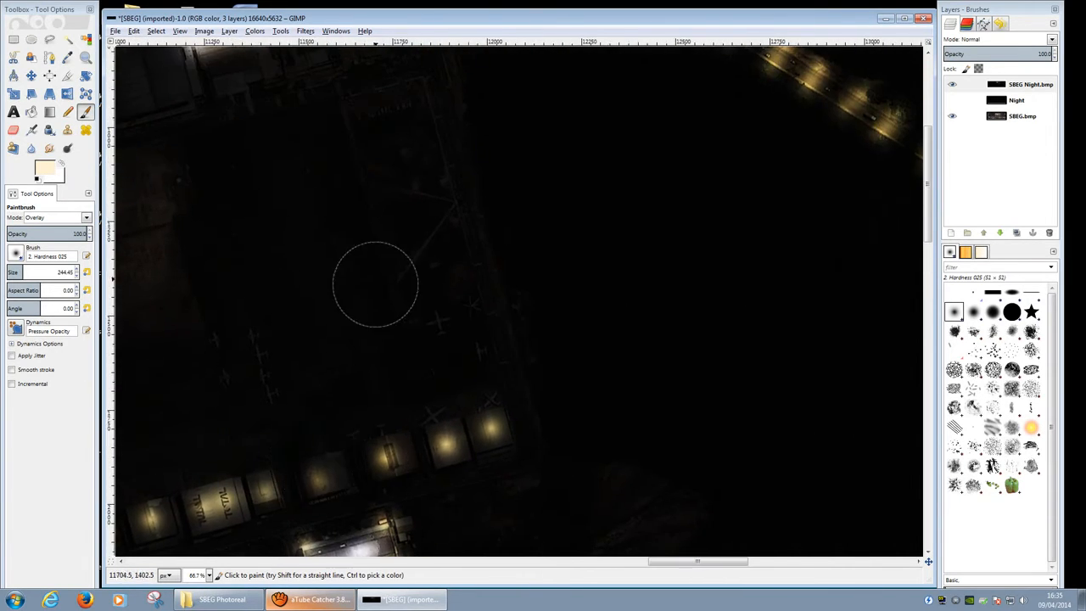
pyautogui.moveTo(484, 257); pyautogui.dragTo(628, 281, button='middle')
pyautogui.keyDown('ctrl'); pyautogui.scroll(-6, 523, 231); pyautogui.keyUp('ctrl')
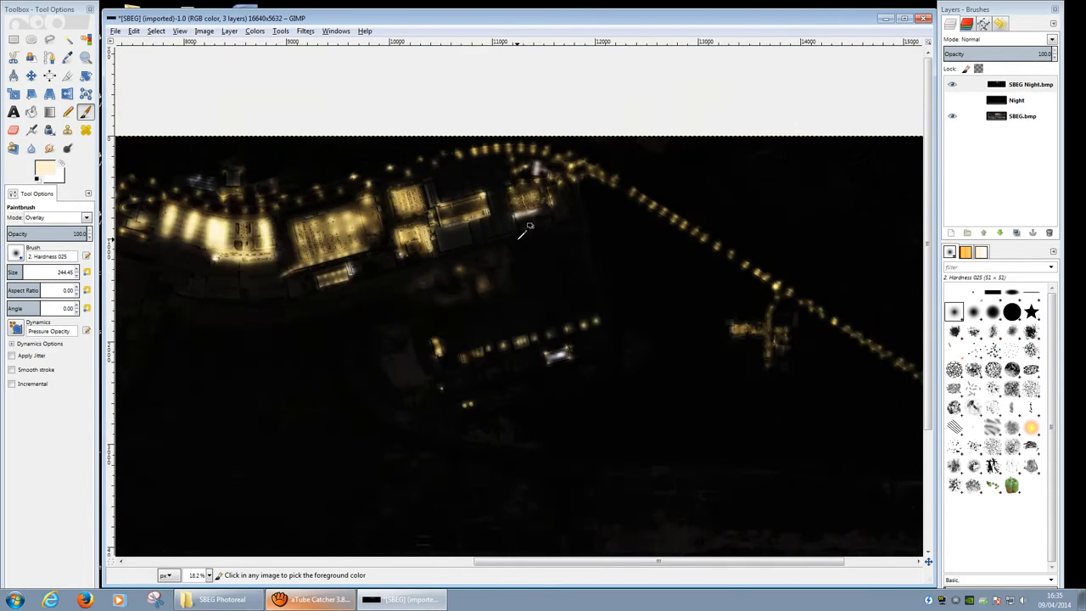
# Step: Browse brush shapes, toggle Smooth stroke on and off, and undo the test glow
pyautogui.keyDown('ctrl'); pyautogui.scroll(-2, 523, 230); pyautogui.keyUp('ctrl')
pyautogui.keyDown('ctrl'); pyautogui.scroll(3, 456, 254); pyautogui.keyUp('ctrl')
pyautogui.keyDown('ctrl'); pyautogui.scroll(-4, 456, 257); pyautogui.keyUp('ctrl')
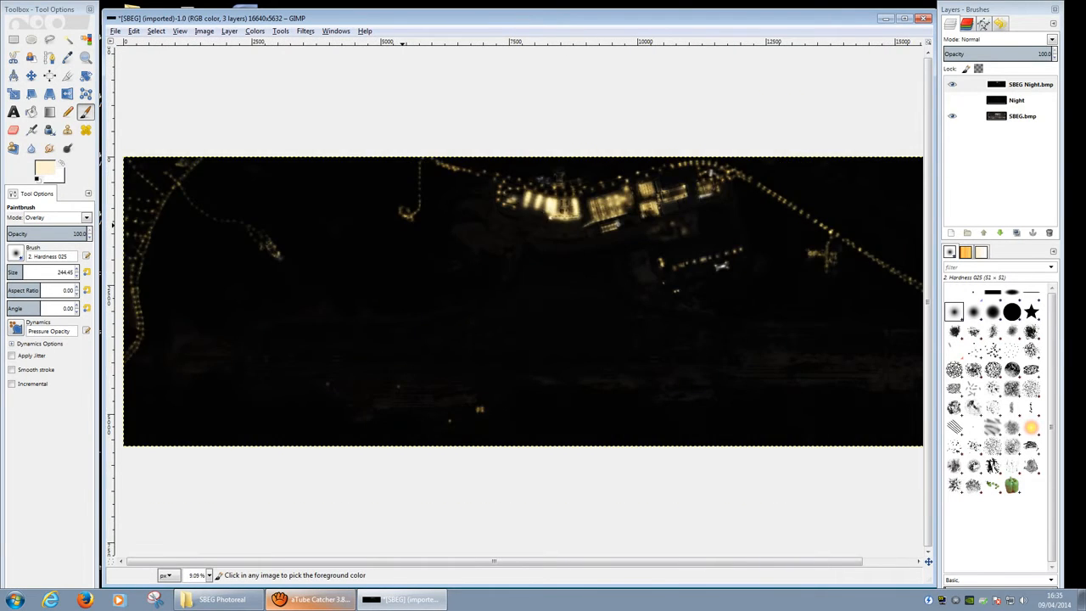
pyautogui.keyDown('ctrl'); pyautogui.scroll(3, 456, 255); pyautogui.keyUp('ctrl')
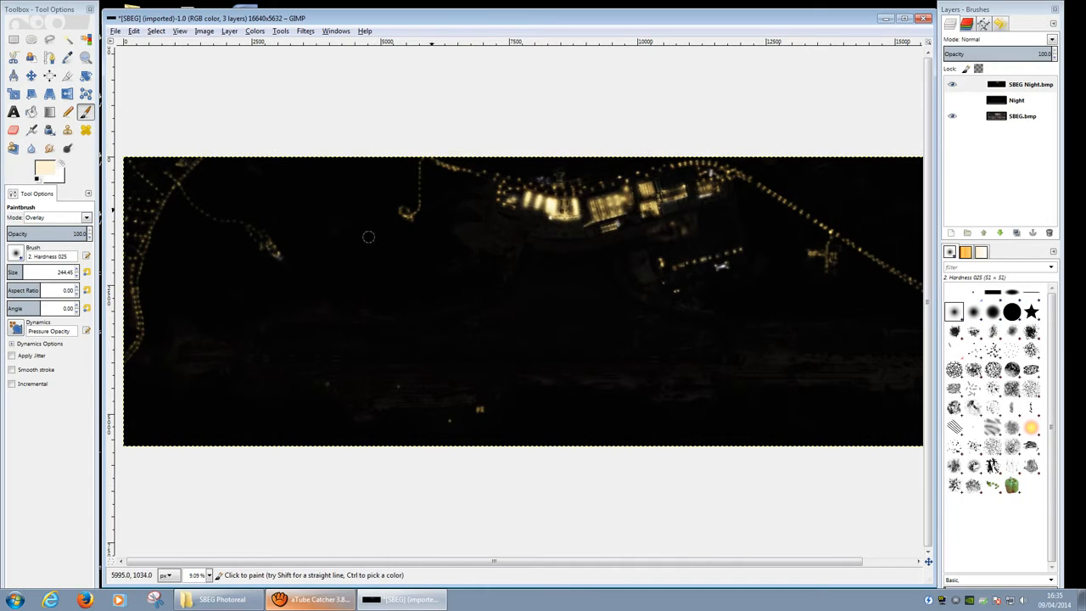
pyautogui.keyDown('ctrl'); pyautogui.scroll(3, 701, 206); pyautogui.keyUp('ctrl')
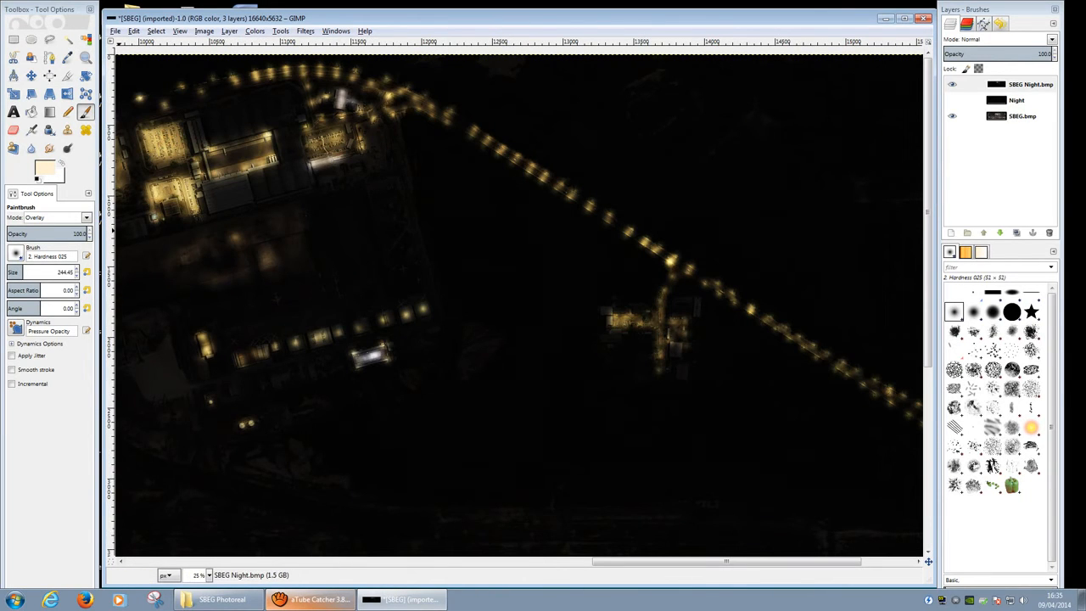
pyautogui.click(16, 254)
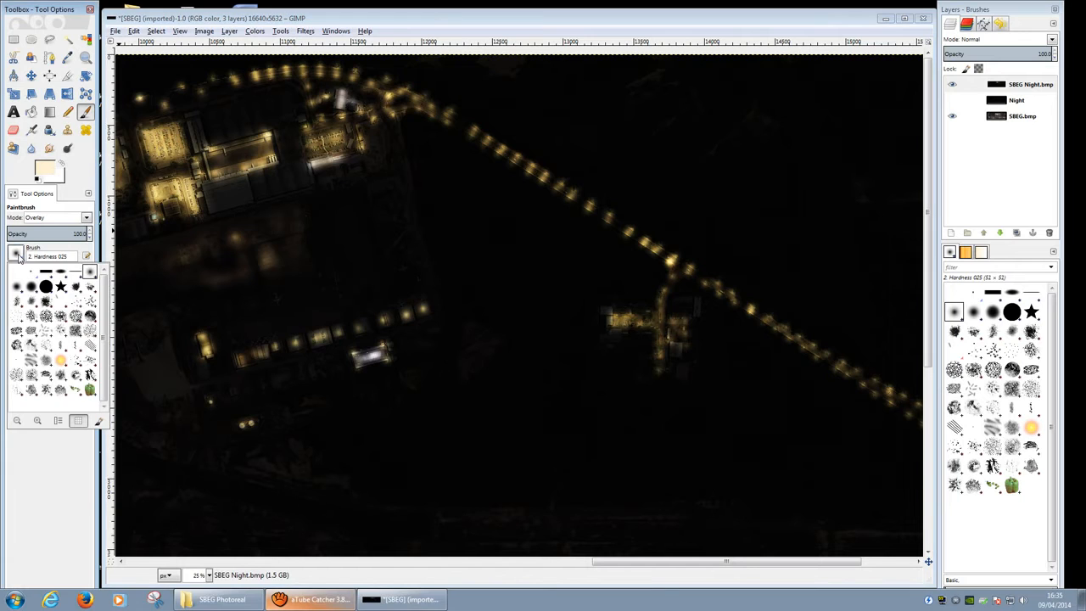
pyautogui.click(84, 254)
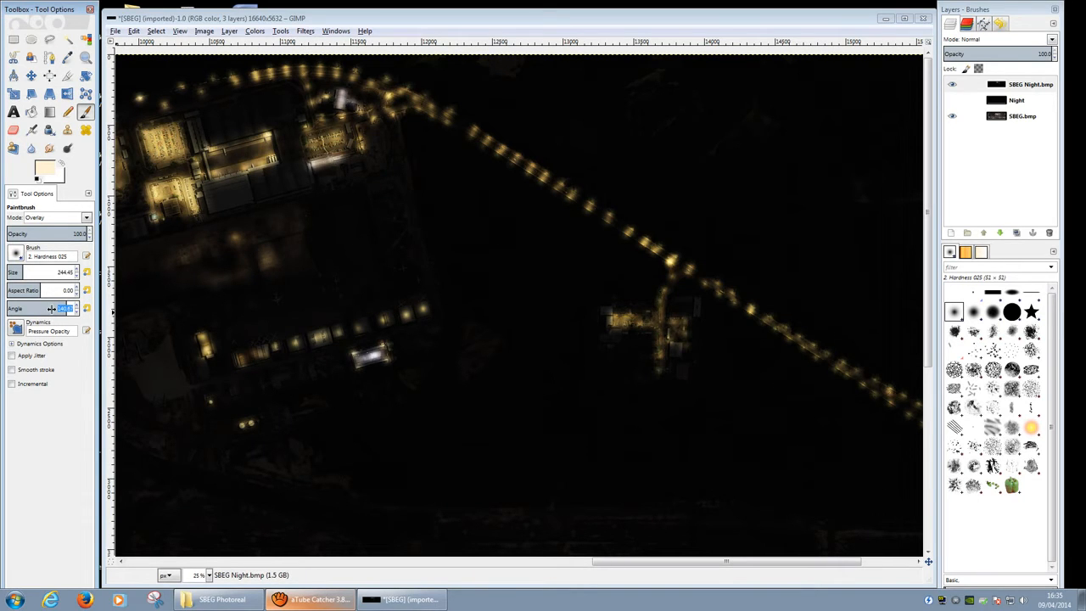
pyautogui.click(13, 370)
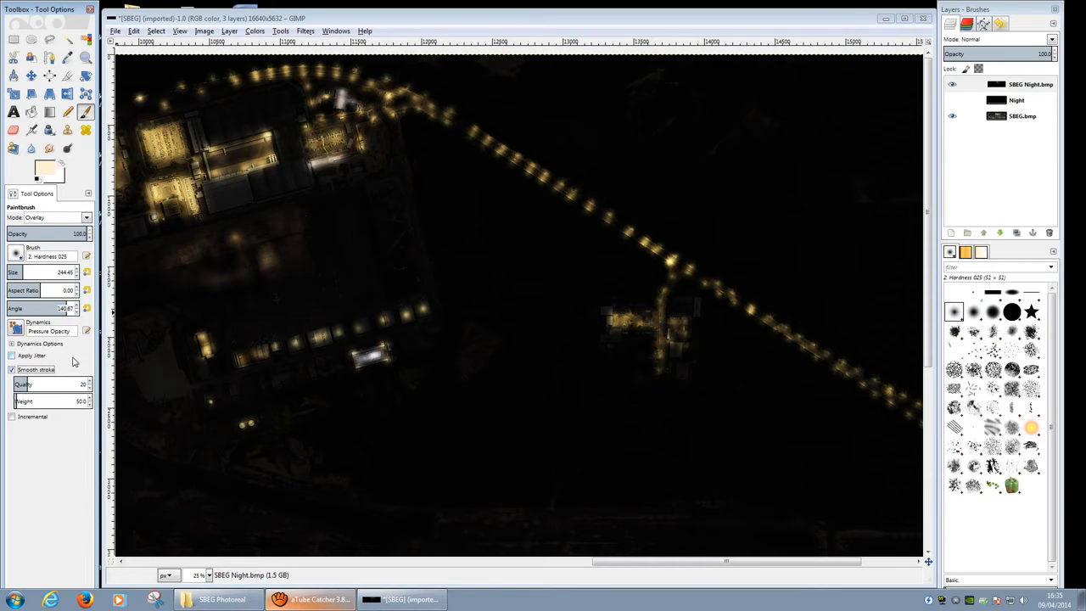
pyautogui.click(11, 371)
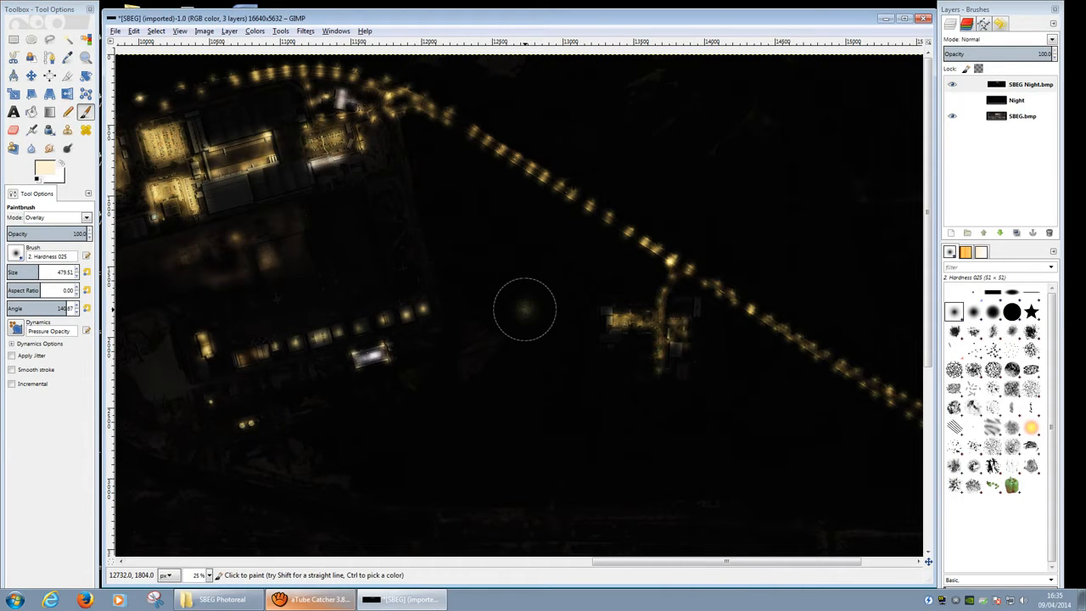
pyautogui.hotkey('ctrl', 'z')
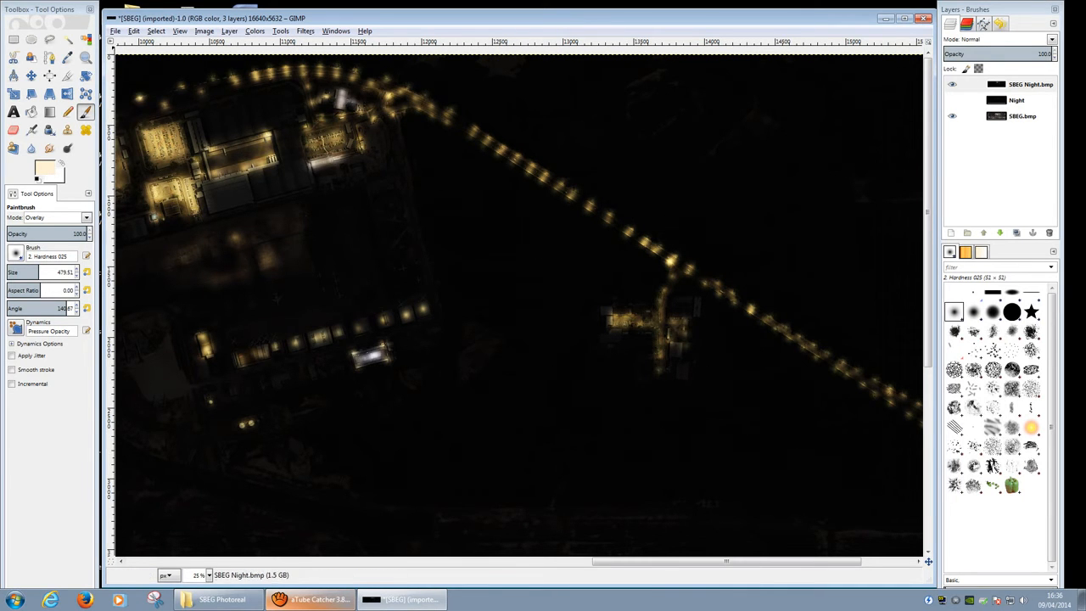
# Step: Start exporting as teste.bmp, inspect the Compatibility and Advanced options, then close the dialog
pyautogui.click(116, 32)
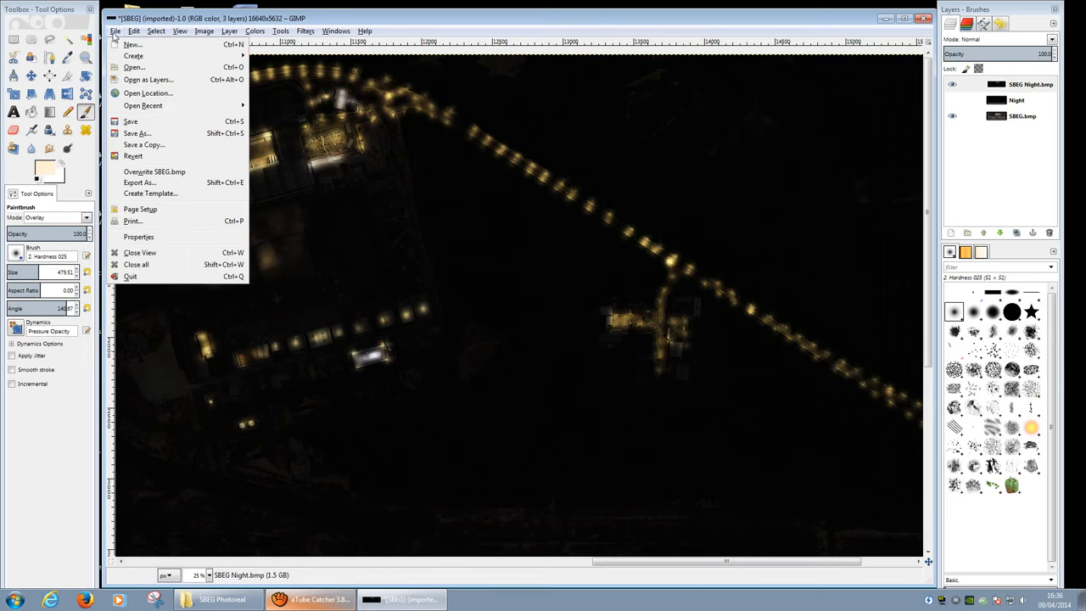
pyautogui.click(155, 183)
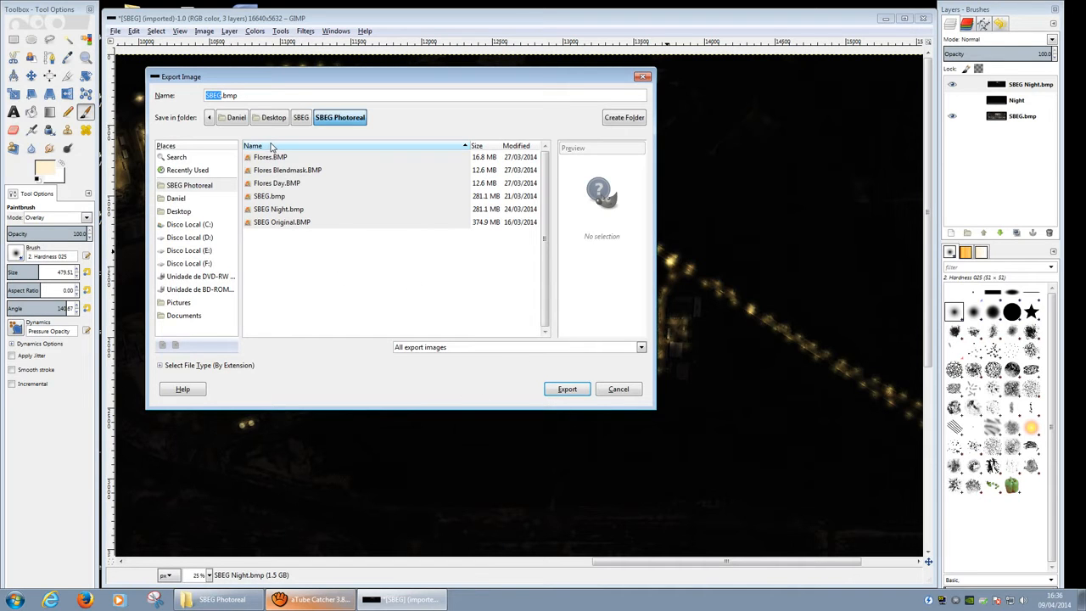
pyautogui.press('BackSpace')
pyautogui.press('BackSpace')
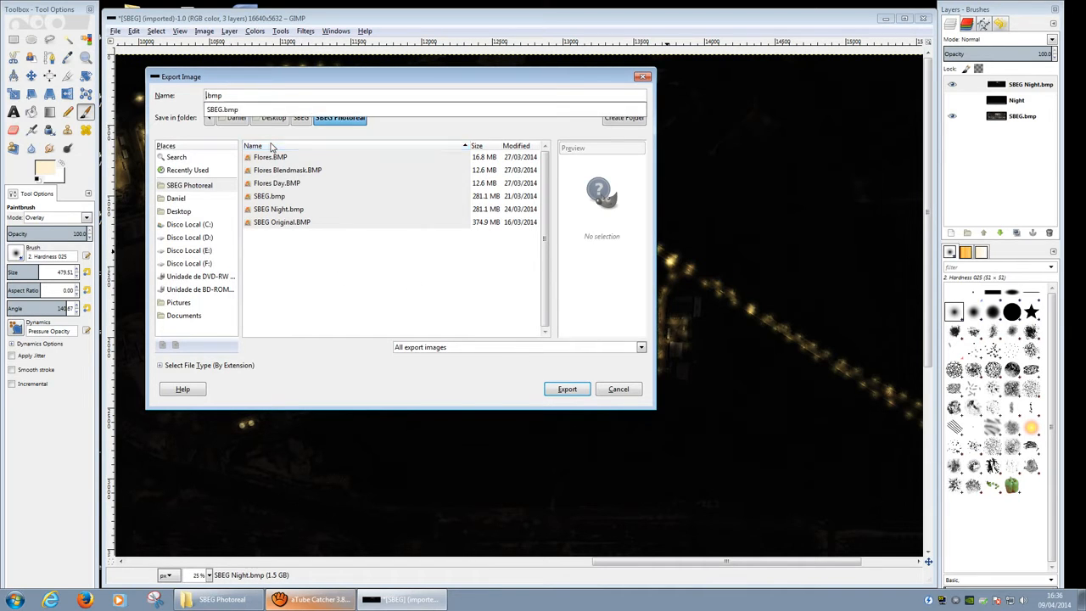
pyautogui.write('teste')
pyautogui.press('Return')
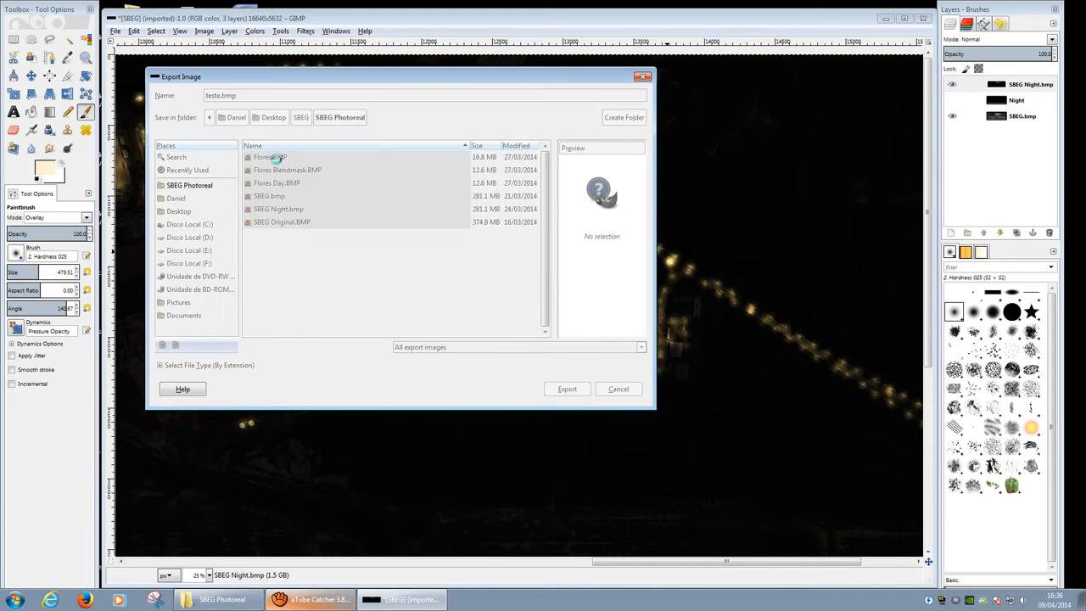
pyautogui.click(475, 307)
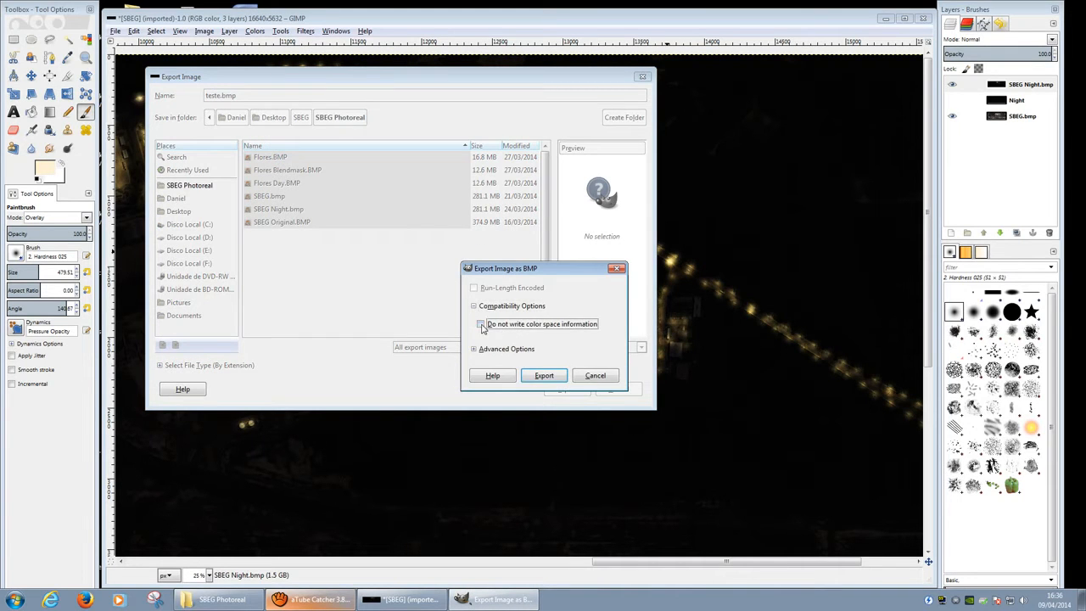
pyautogui.click(474, 349)
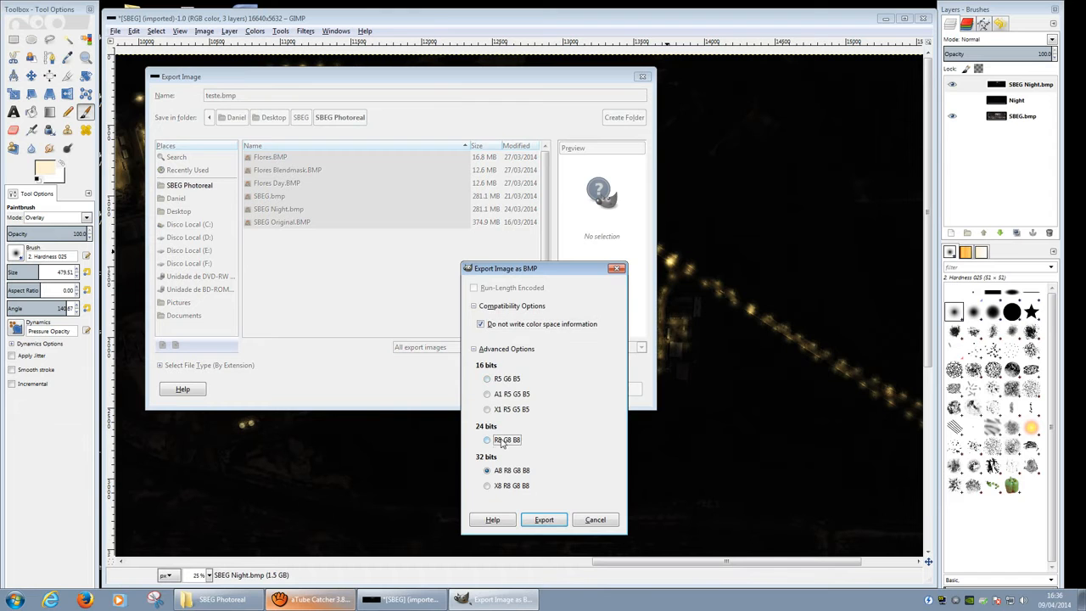
pyautogui.click(547, 520)
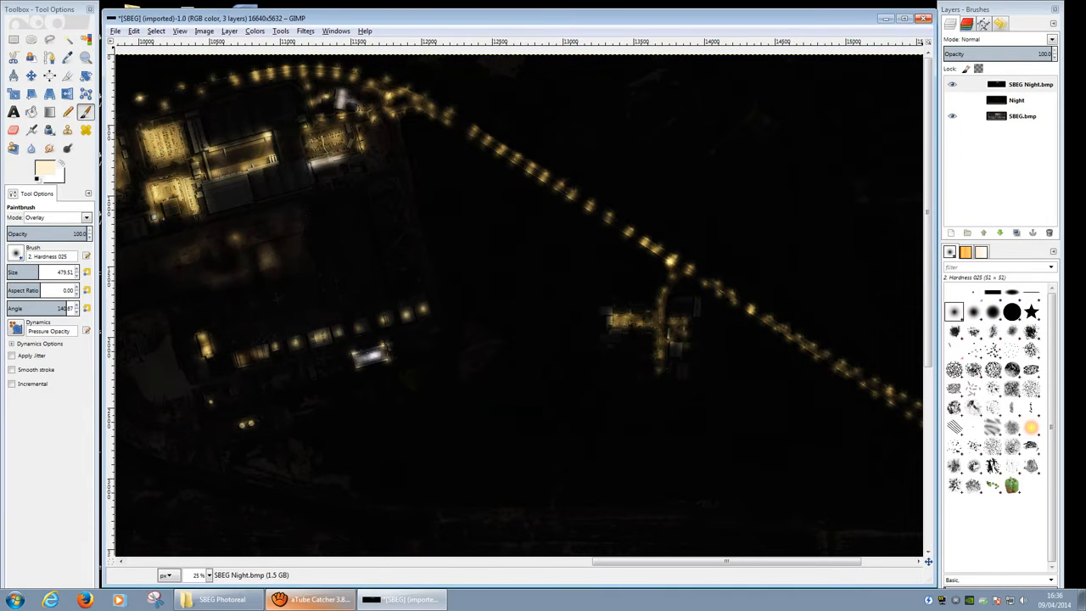
# Step: Close the night image discarding changes, and quit GIMP
pyautogui.click(923, 18)
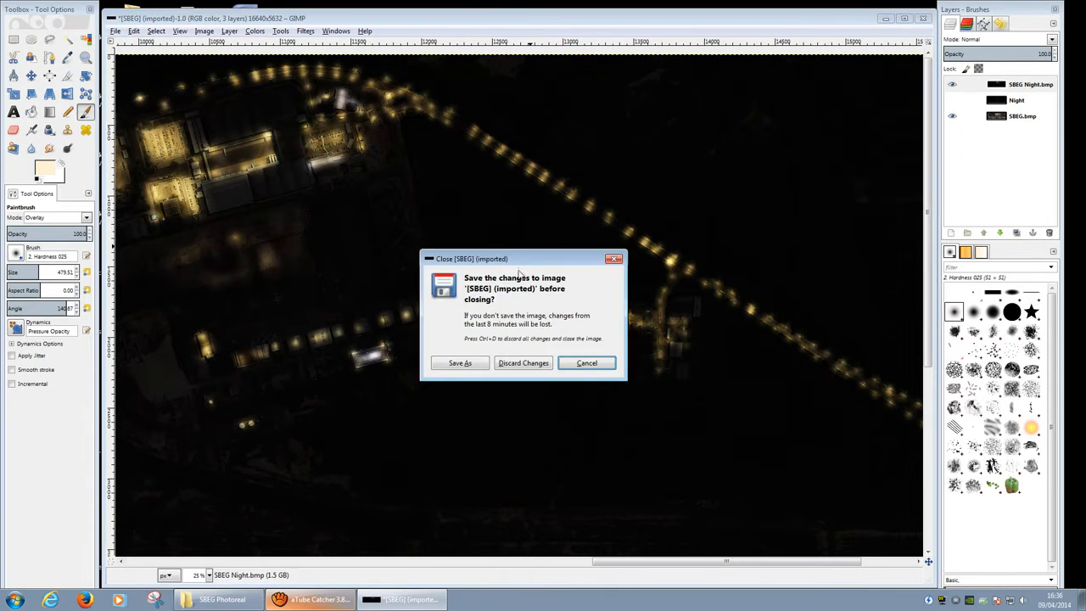
pyautogui.click(521, 363)
pyautogui.click(924, 18)
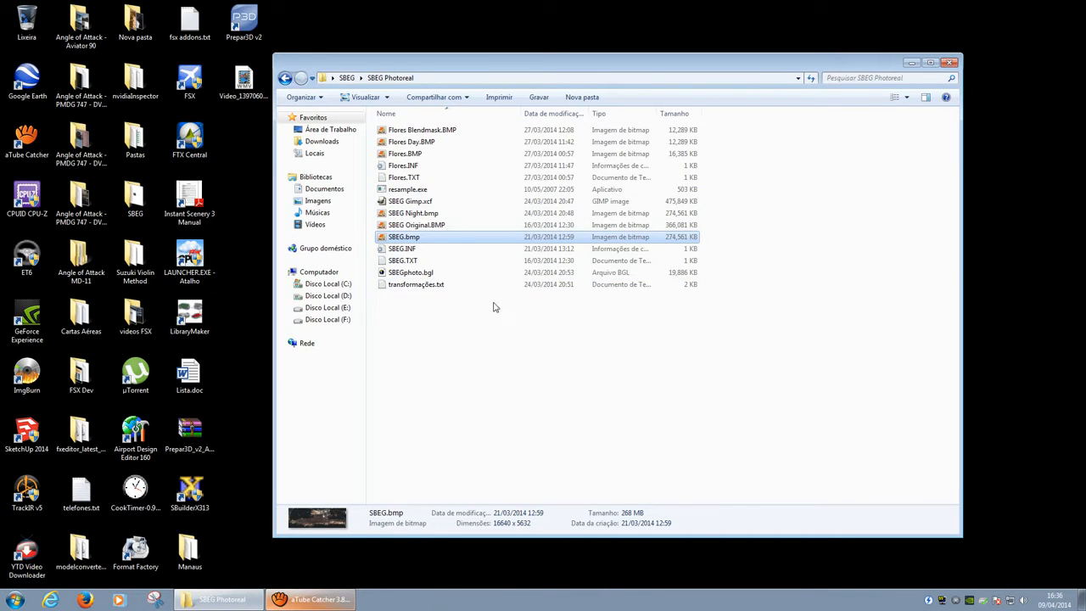
pyautogui.press('Return')
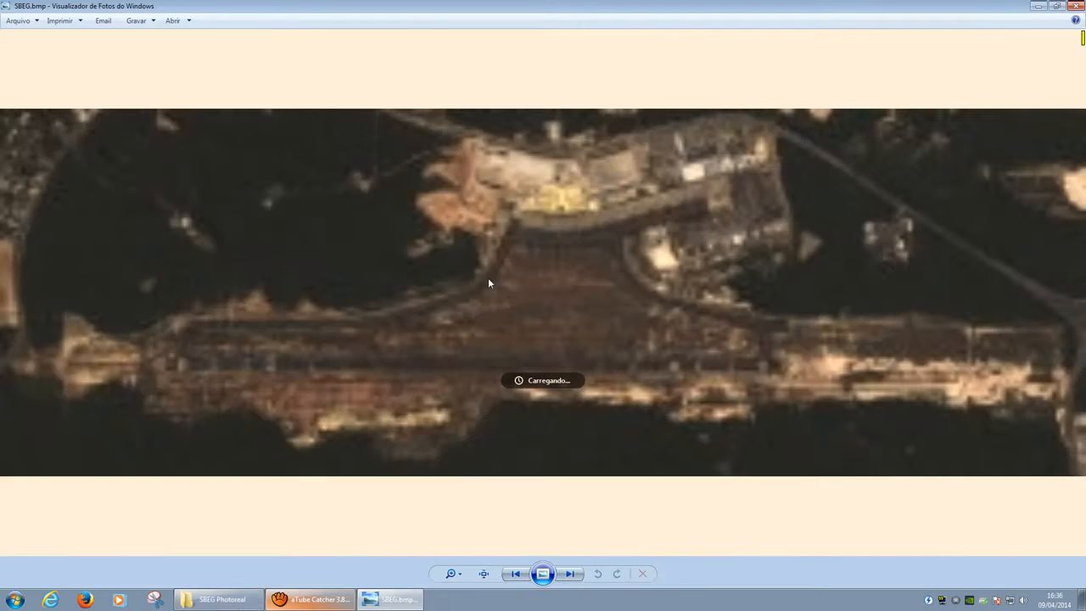
pyautogui.press('Right')
pyautogui.press('Right')
pyautogui.press('Right')
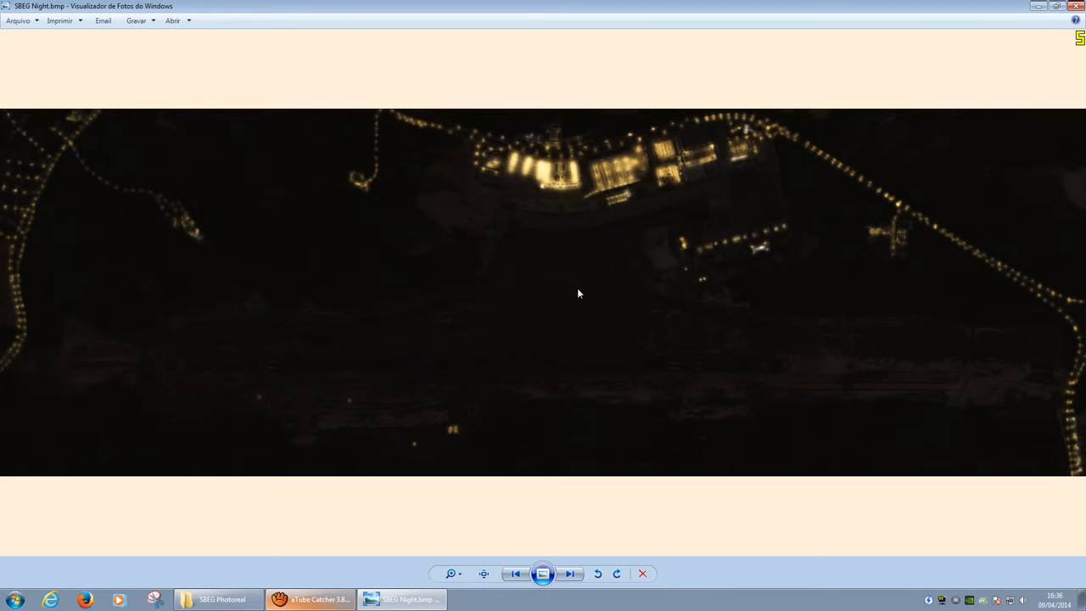
pyautogui.press('Right')
pyautogui.press('Left')
pyautogui.press('Right')
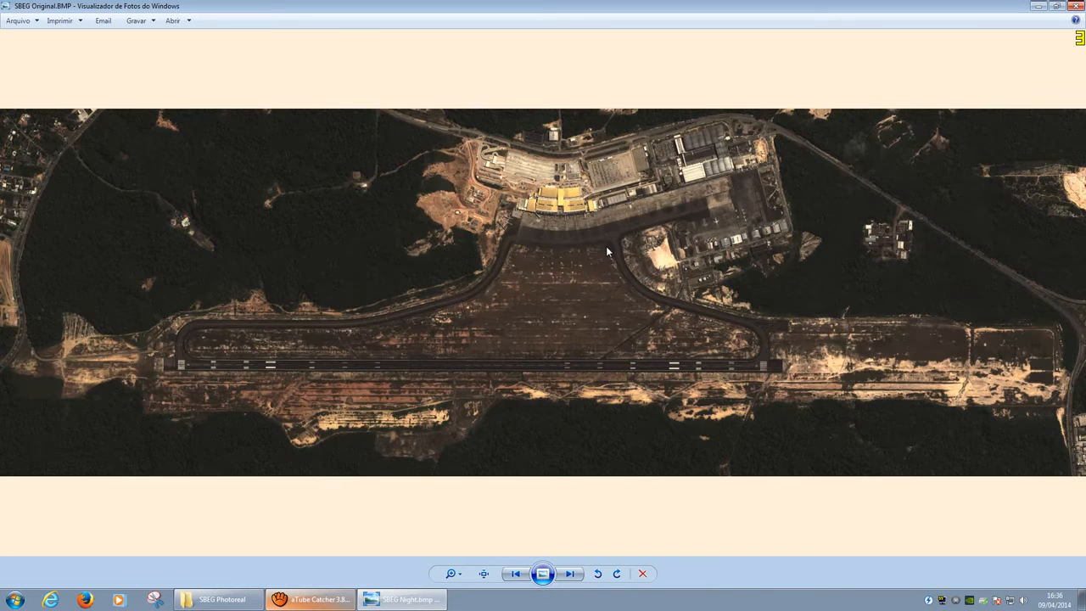
pyautogui.press('Left')
pyautogui.press('Right')
pyautogui.press('Left')
pyautogui.press('Right')
pyautogui.press('Left')
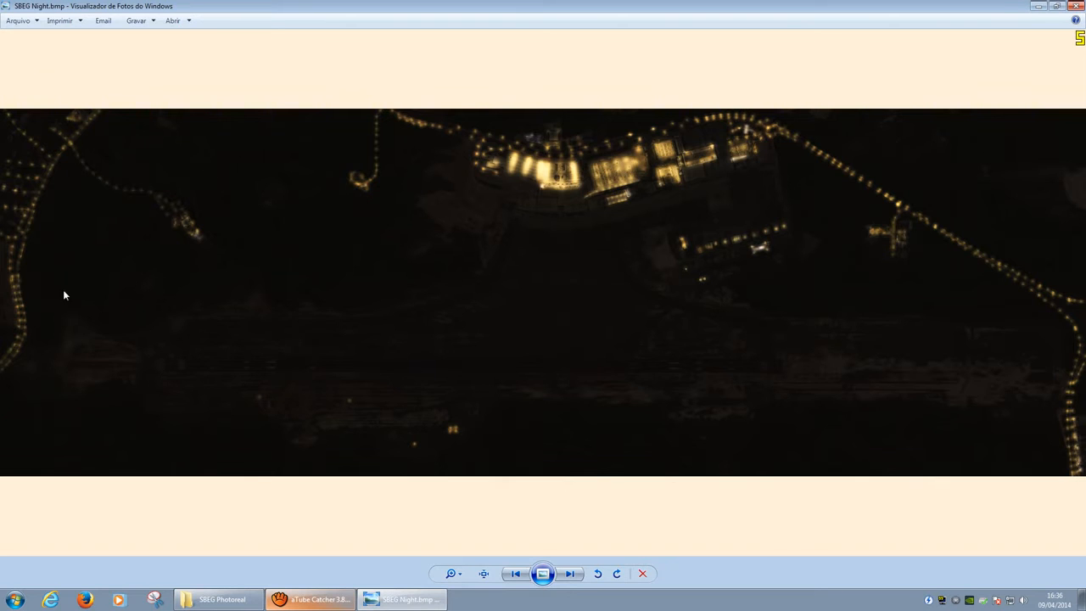
pyautogui.press('Right')
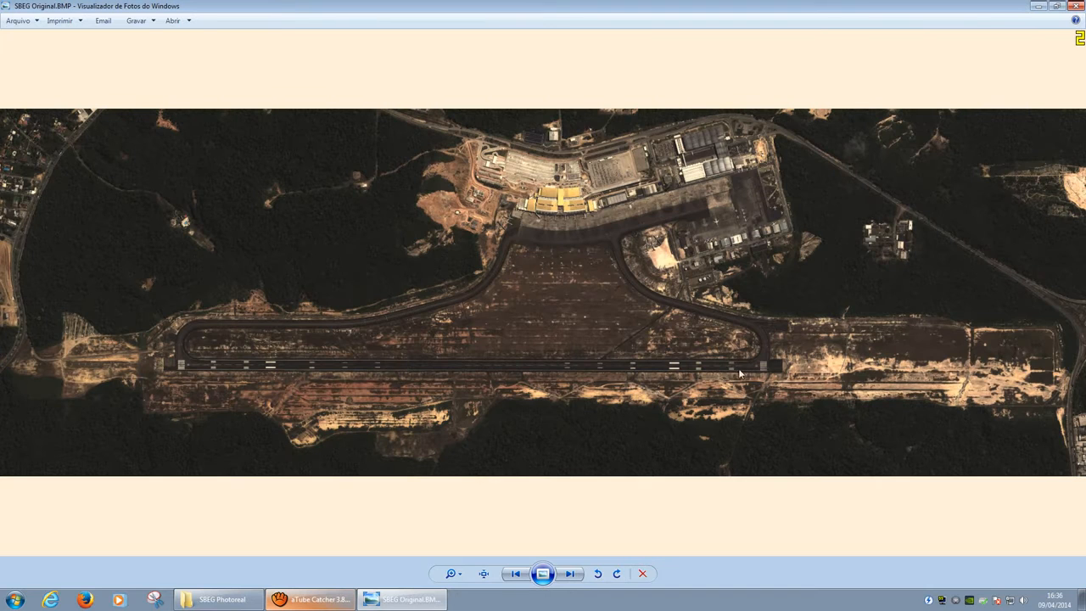
pyautogui.click(1074, 7)
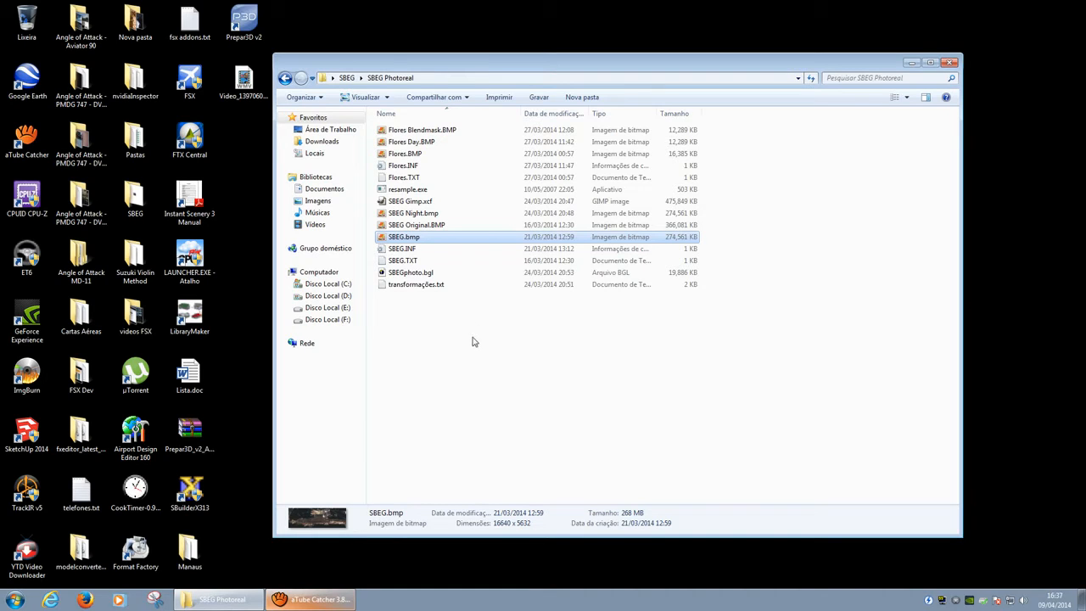
pyautogui.click(416, 250)
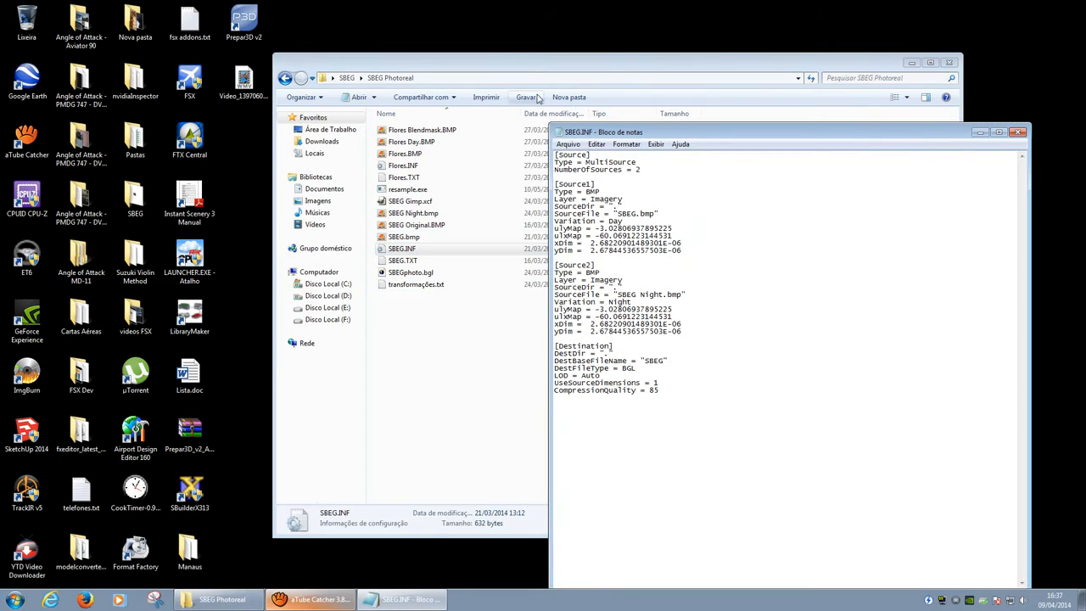
pyautogui.moveTo(522, 72); pyautogui.dragTo(349, 57)
pyautogui.click(844, 138)
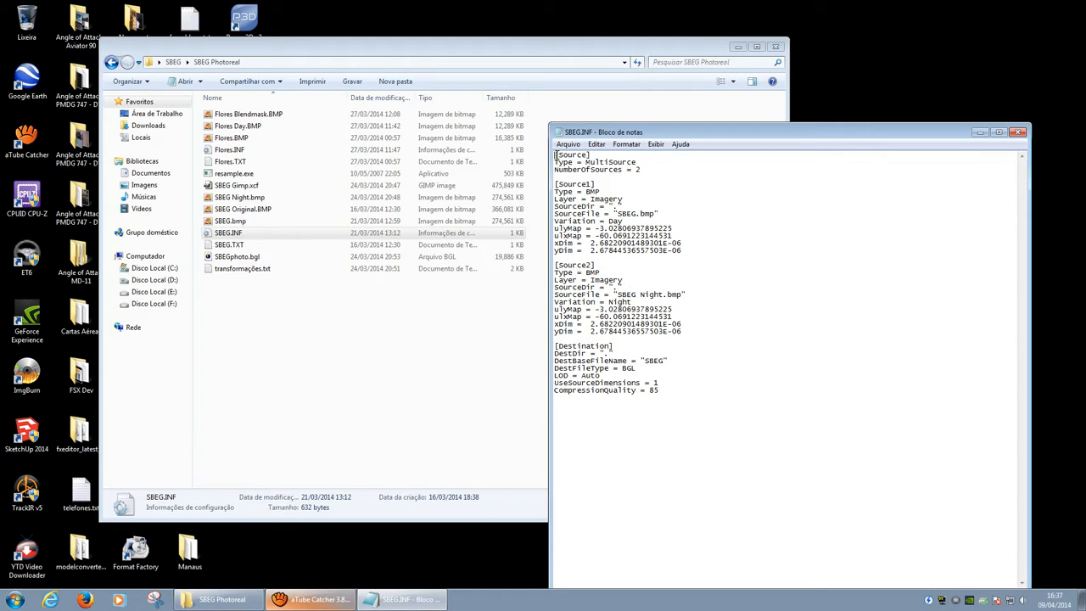
pyautogui.moveTo(557, 156); pyautogui.dragTo(643, 169)
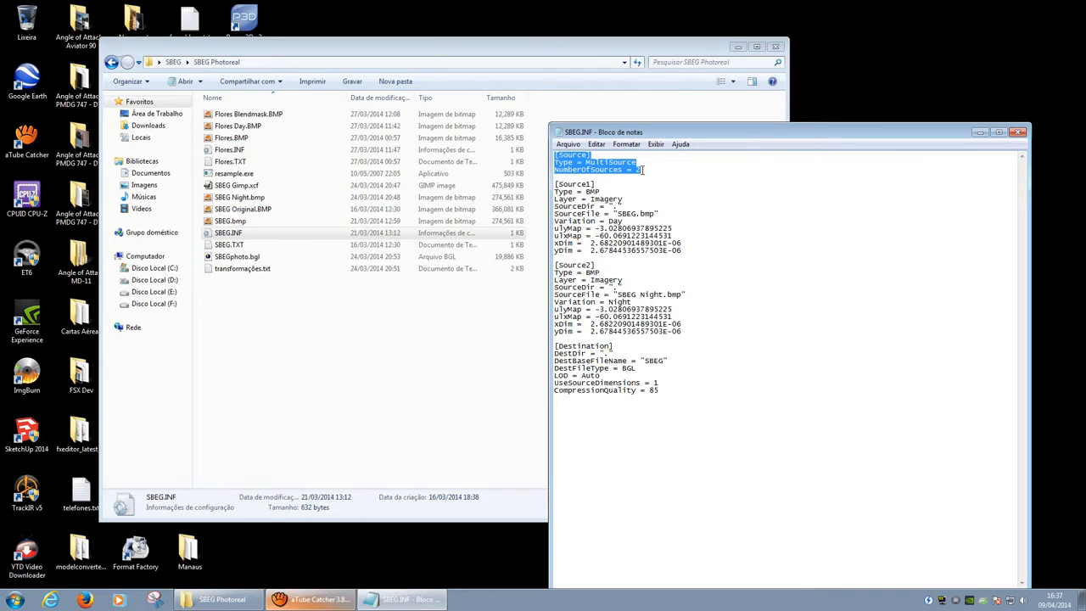
pyautogui.moveTo(586, 192); pyautogui.dragTo(655, 214)
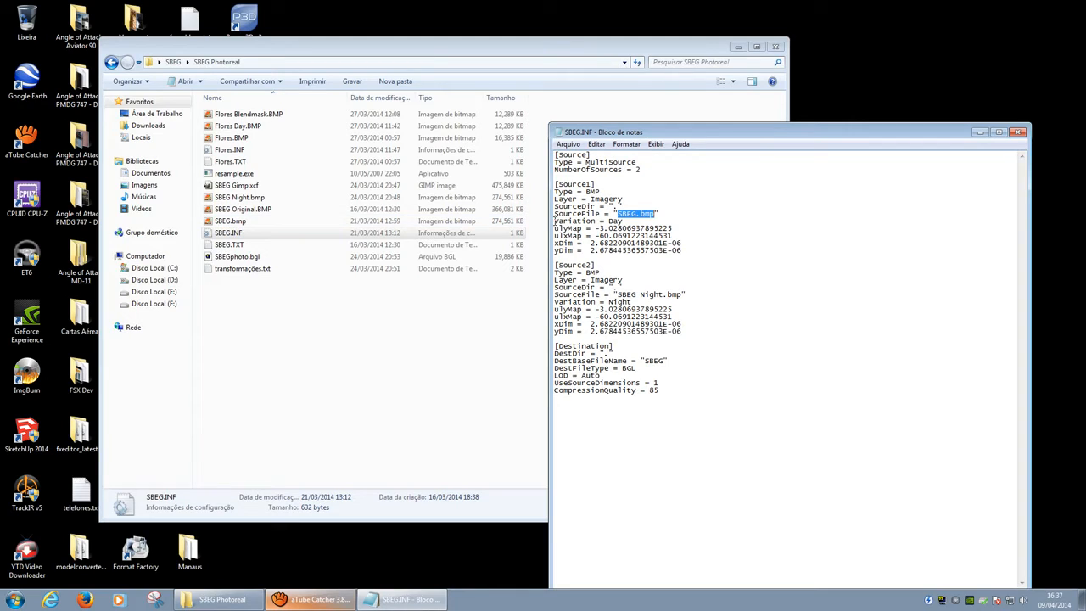
pyautogui.click(556, 222)
pyautogui.moveTo(572, 222); pyautogui.dragTo(598, 223)
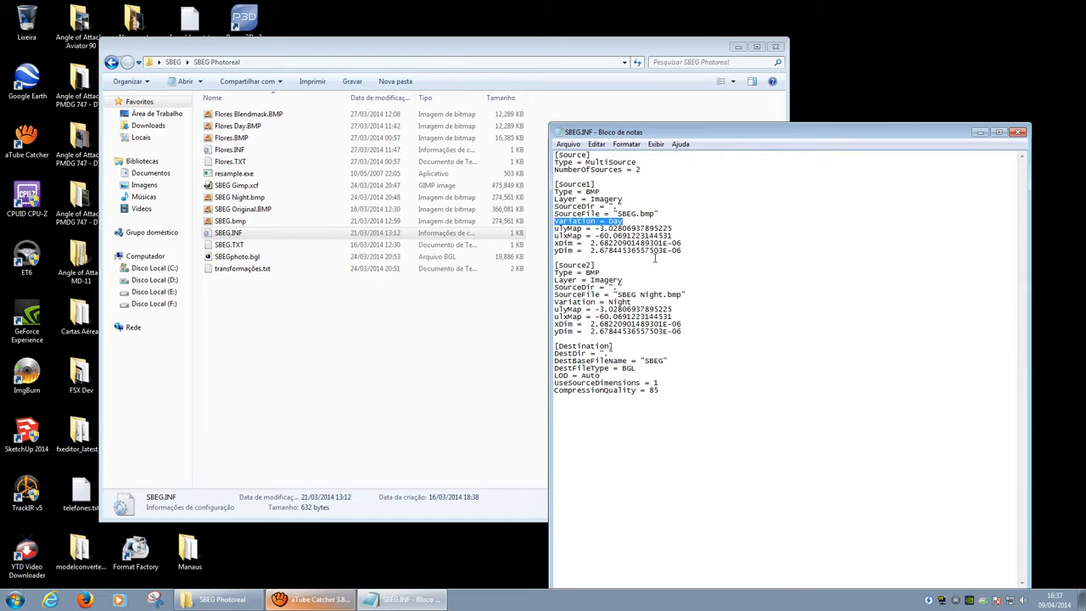
pyautogui.moveTo(558, 228); pyautogui.dragTo(671, 251)
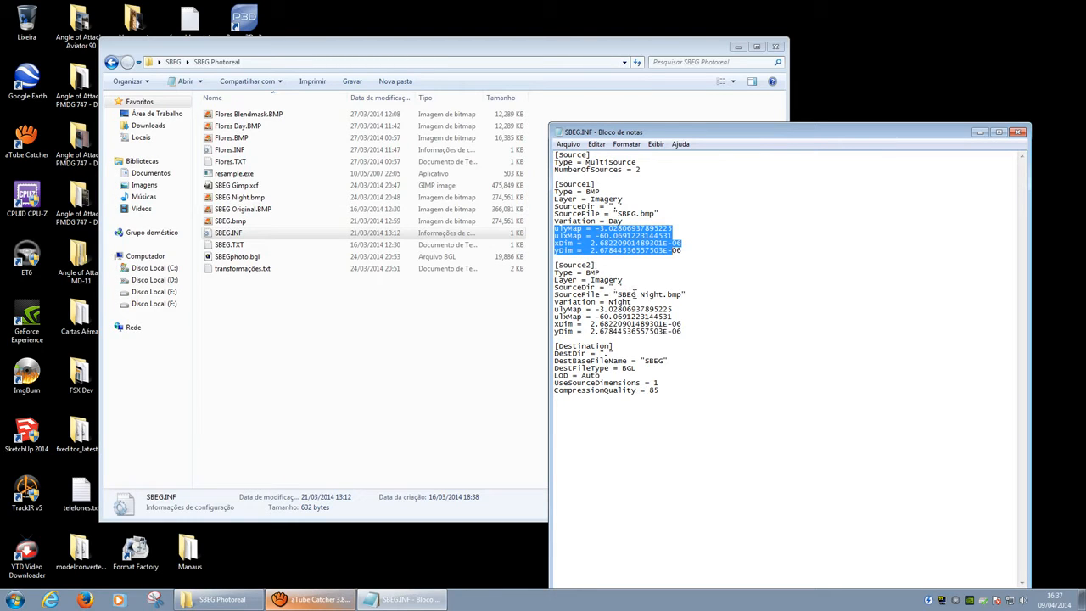
pyautogui.moveTo(680, 294); pyautogui.dragTo(563, 293)
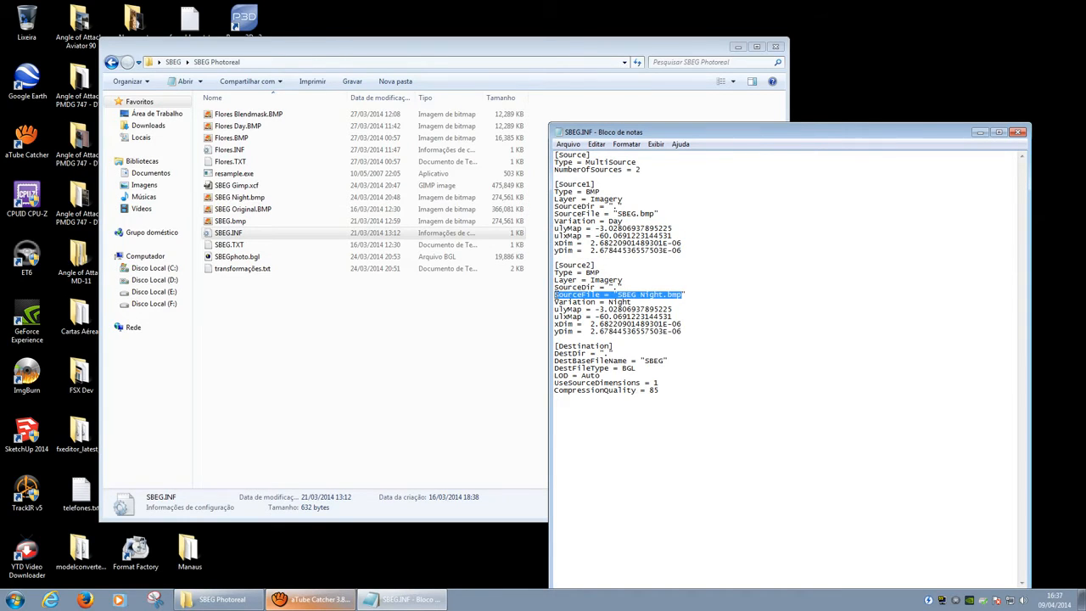
pyautogui.click(248, 197)
pyautogui.click(846, 137)
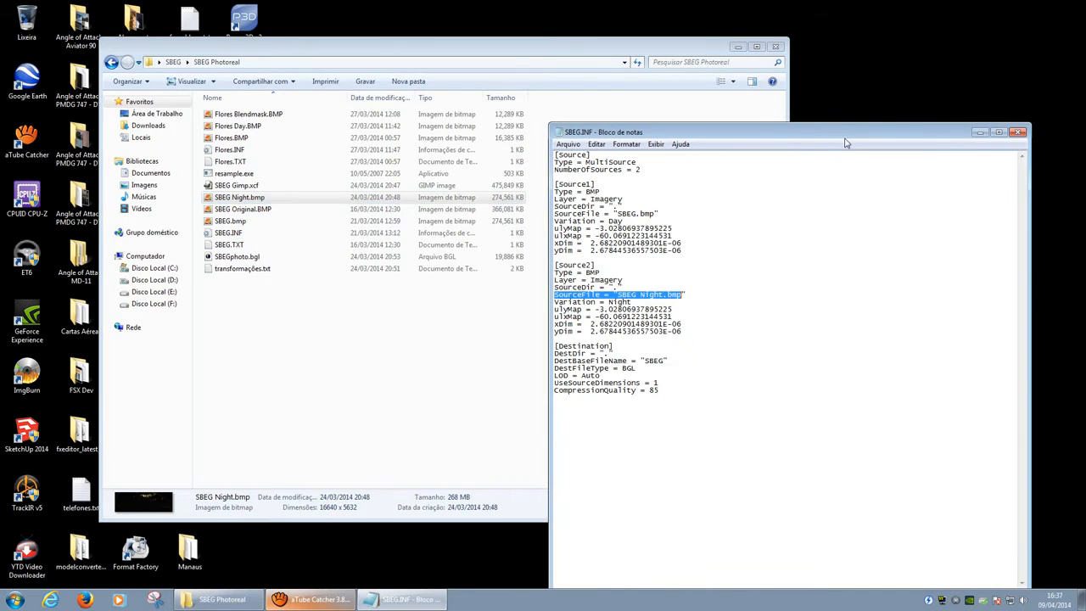
pyautogui.moveTo(555, 303); pyautogui.dragTo(635, 302)
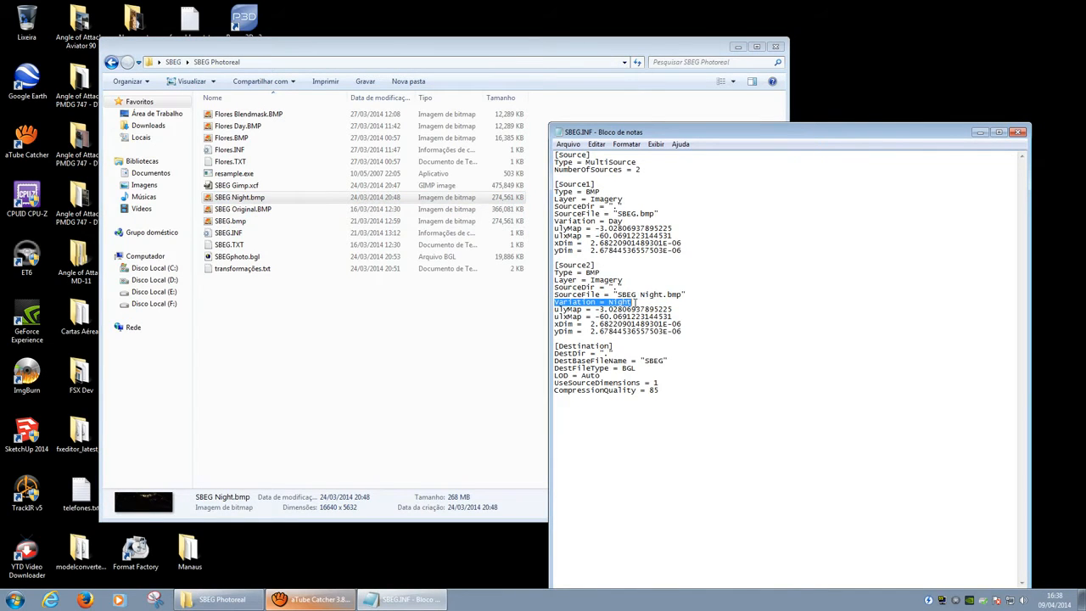
pyautogui.moveTo(689, 332); pyautogui.dragTo(595, 310)
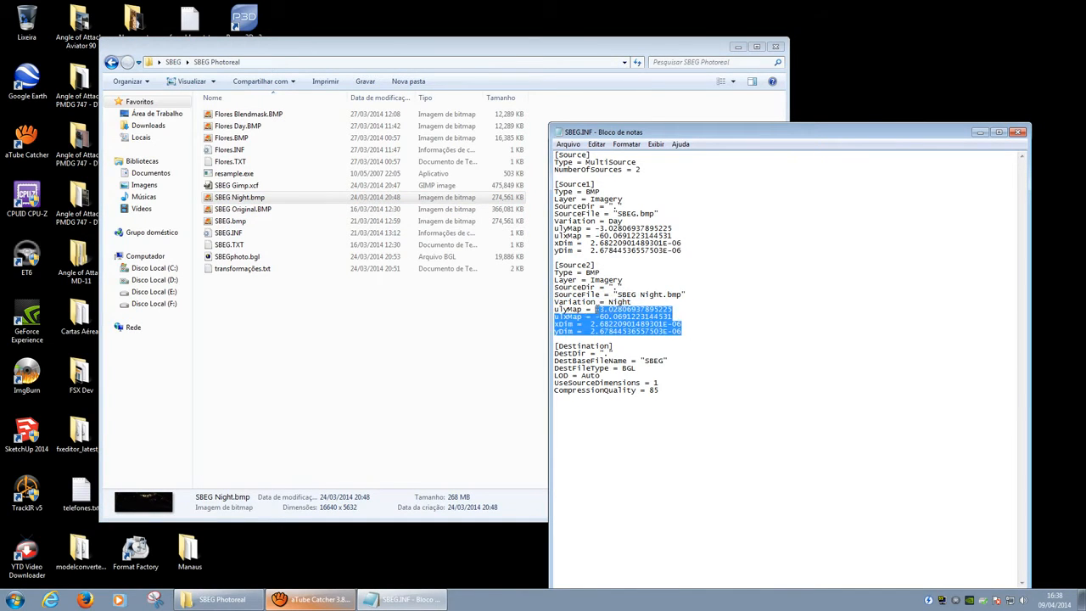
pyautogui.click(634, 352)
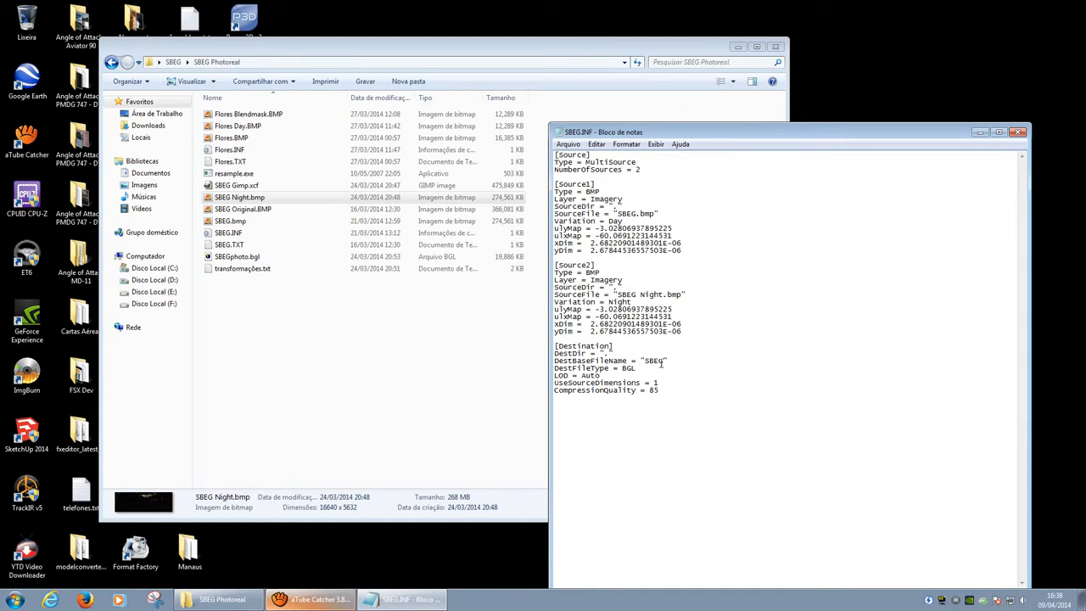
pyautogui.moveTo(663, 362); pyautogui.dragTo(618, 370)
pyautogui.moveTo(674, 388); pyautogui.dragTo(649, 389)
pyautogui.click(697, 362)
pyautogui.click(1020, 132)
pyautogui.click(249, 232)
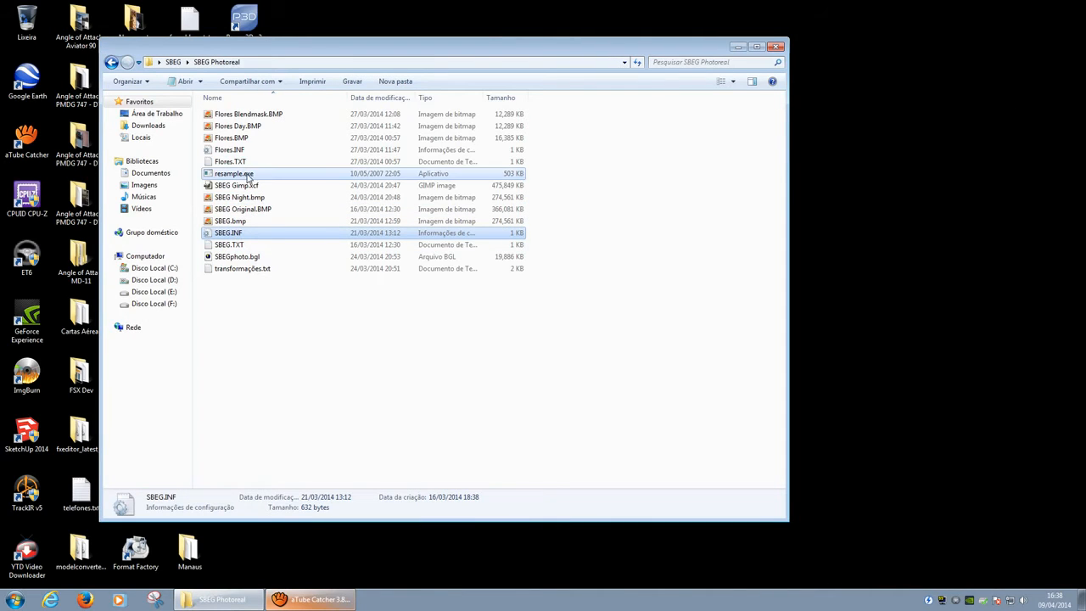
# Step: Open SBEGphoto.bgl in TmfViewer and switch it to the Night variation
pyautogui.click(241, 233)
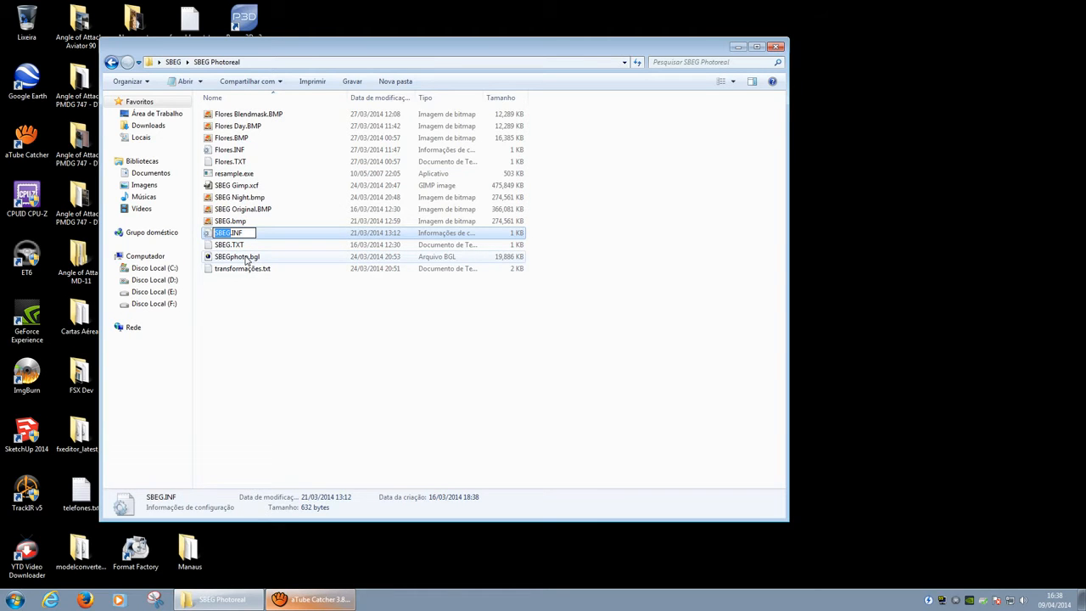
pyautogui.doubleClick(244, 257)
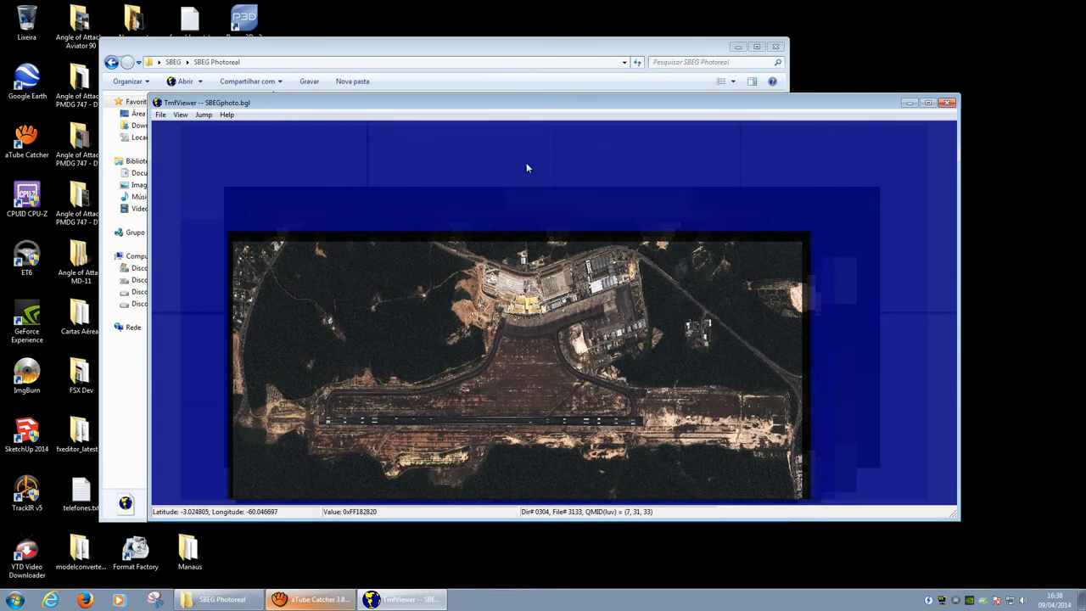
pyautogui.moveTo(522, 104); pyautogui.dragTo(533, 41)
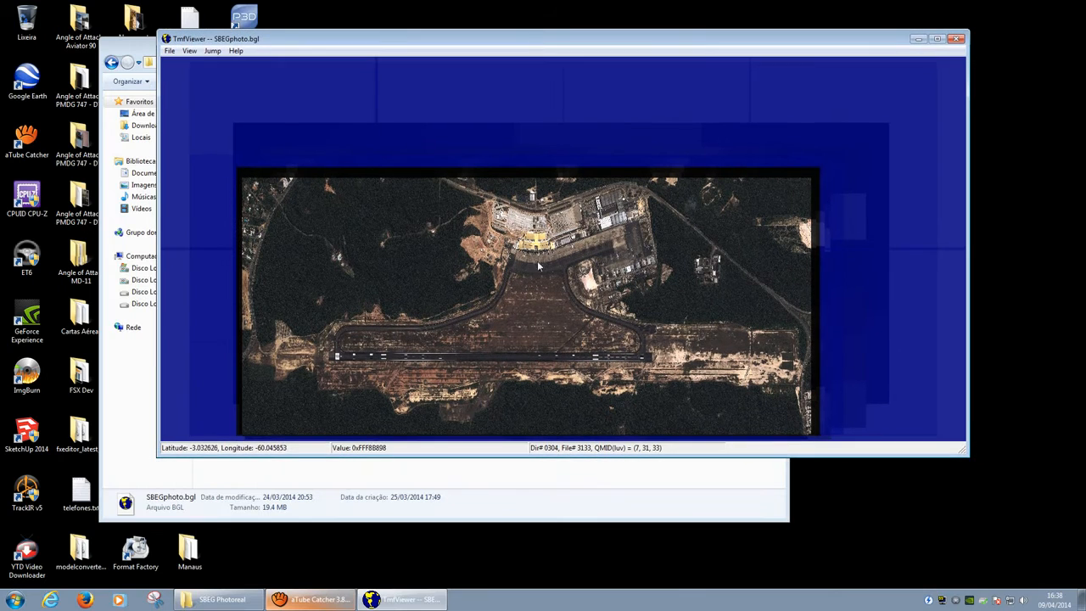
pyautogui.click(190, 51)
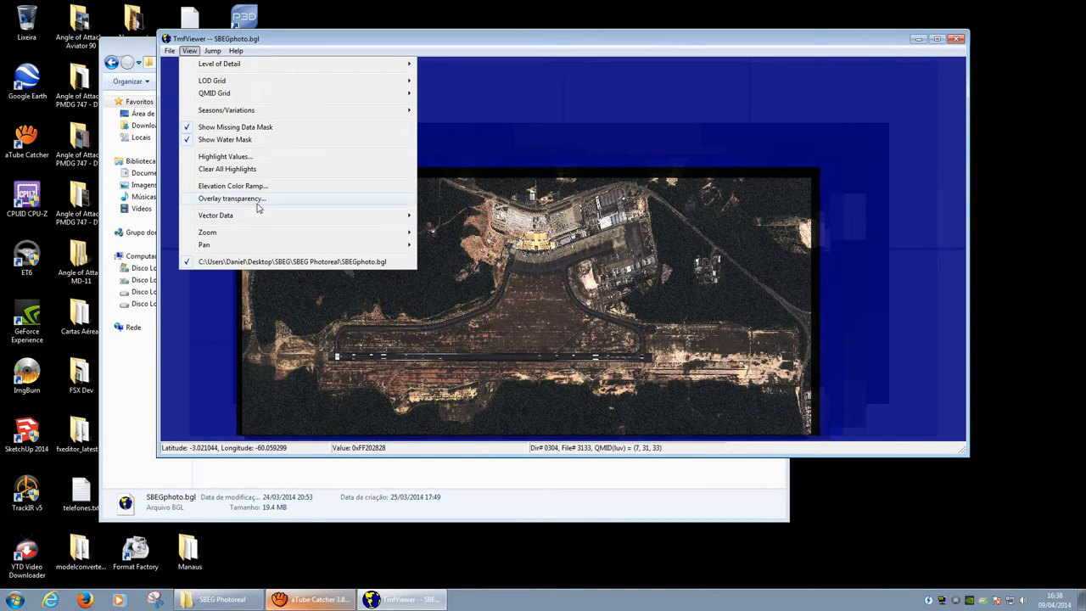
pyautogui.moveTo(245, 113)
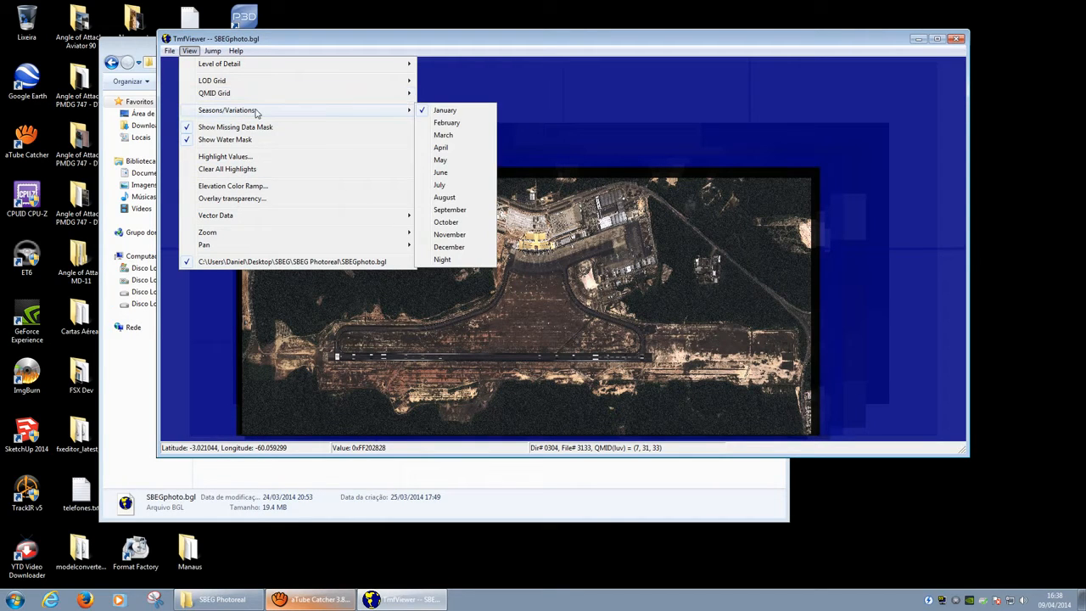
pyautogui.click(458, 260)
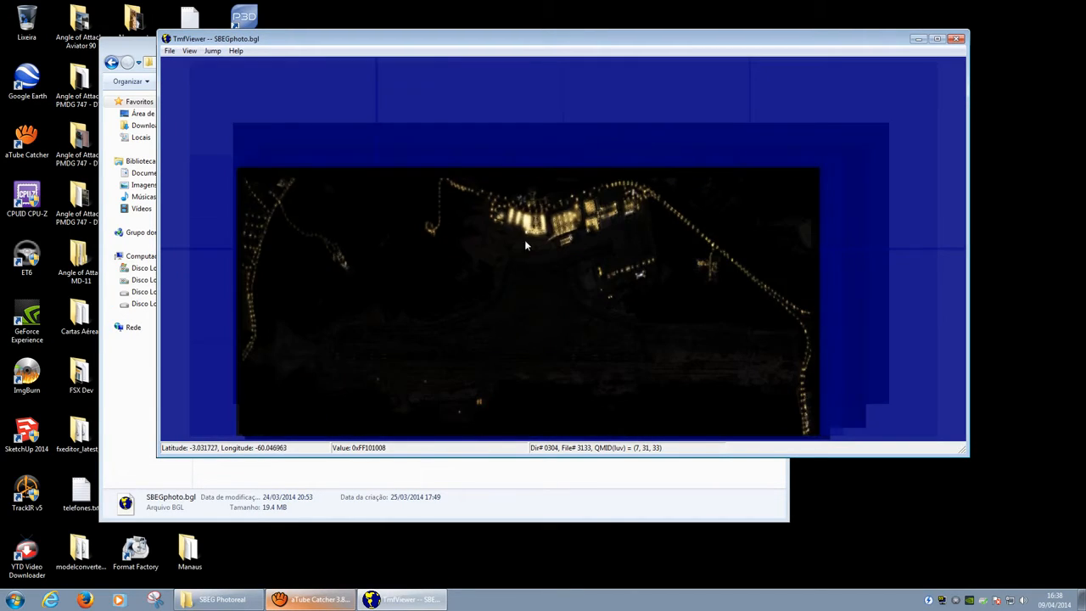
# Step: Preview the January variation, then return to the Night variation
pyautogui.click(190, 51)
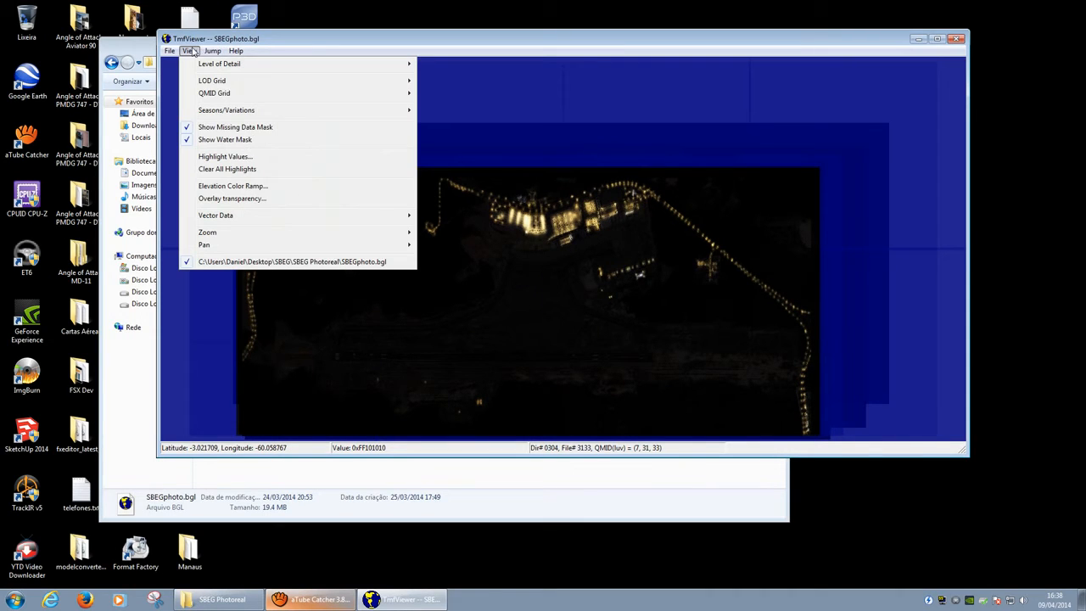
pyautogui.moveTo(254, 110)
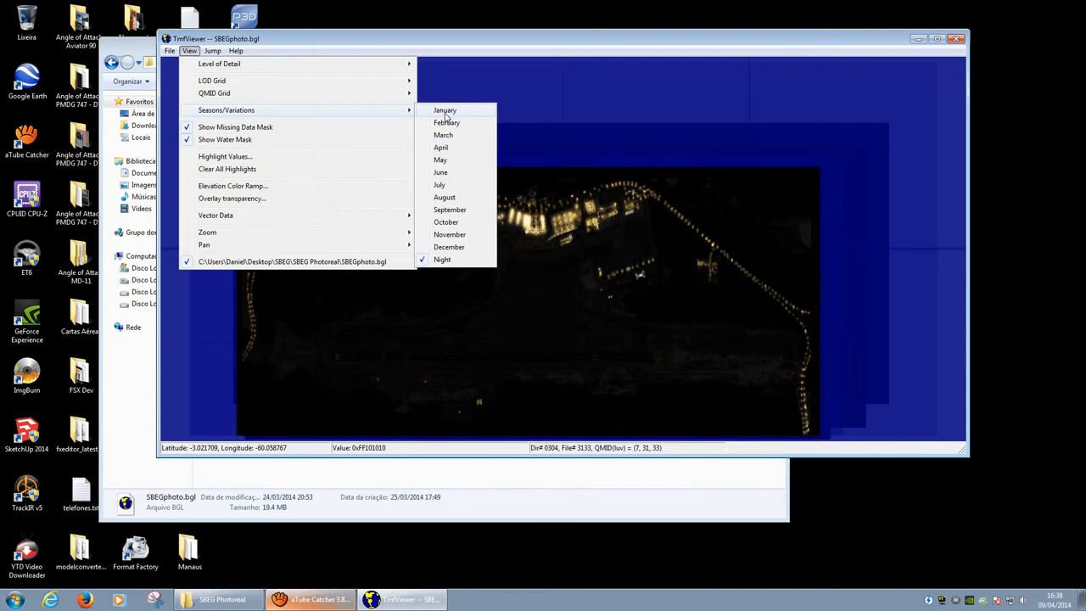
pyautogui.click(447, 117)
pyautogui.click(189, 51)
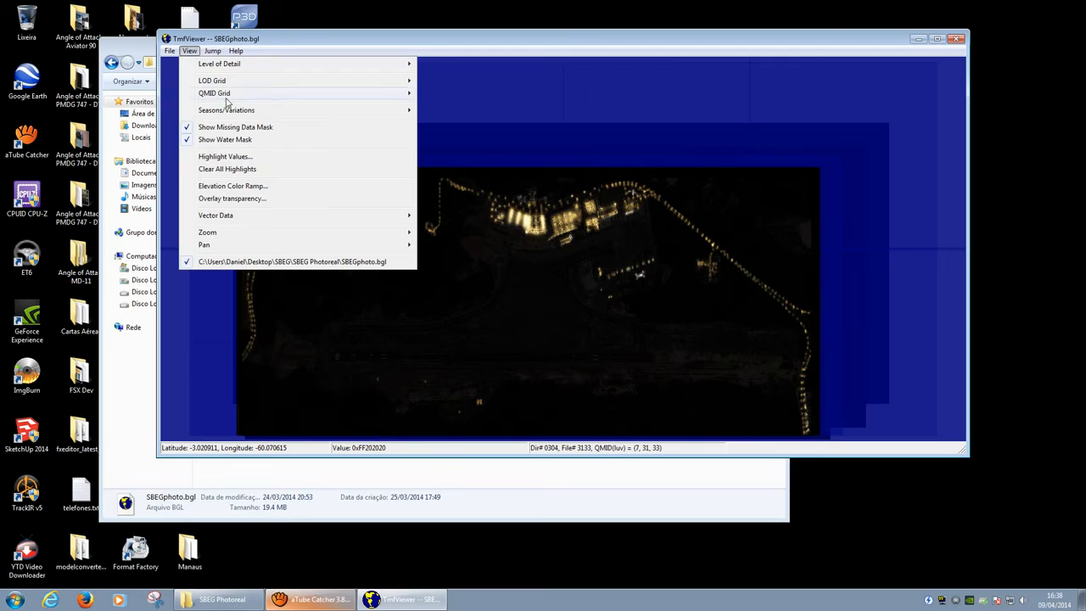
pyautogui.moveTo(229, 110)
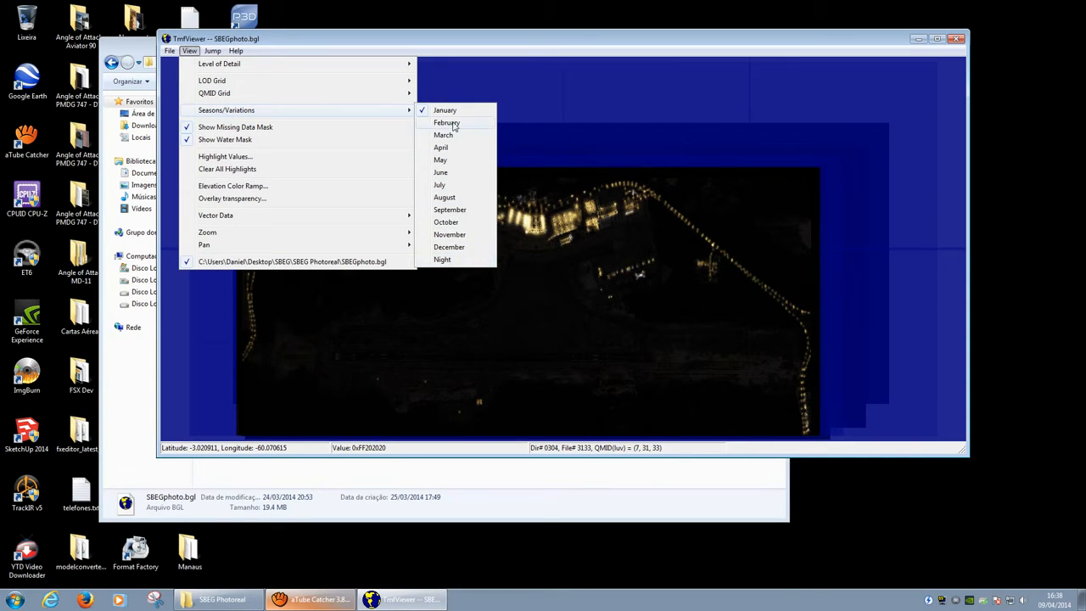
pyautogui.click(454, 258)
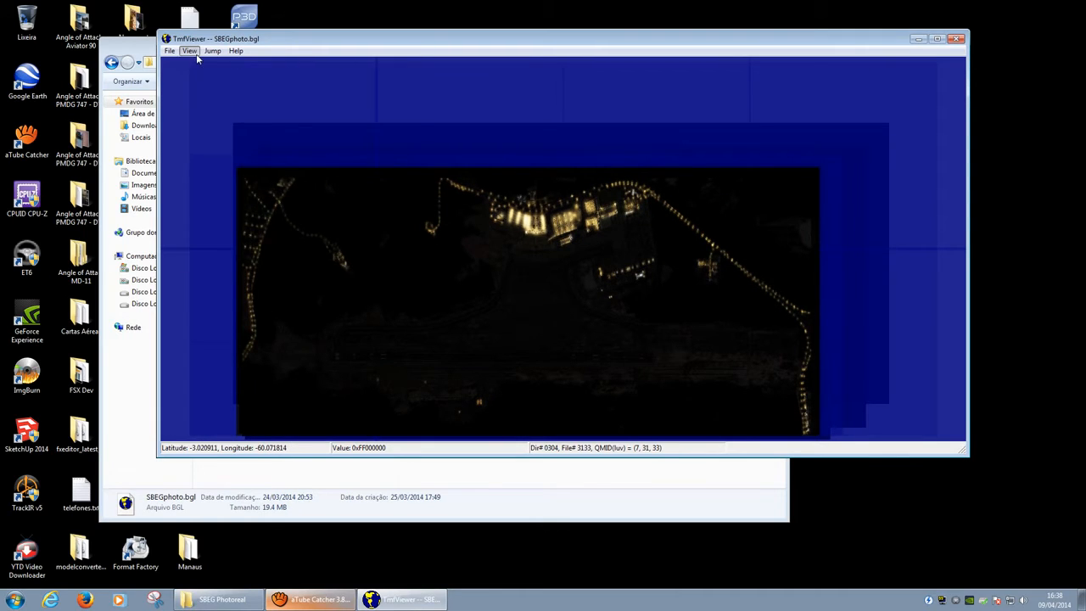
# Step: Keep the night view, make the viewer window taller, then close TmfViewer
pyautogui.click(190, 51)
pyautogui.moveTo(254, 111)
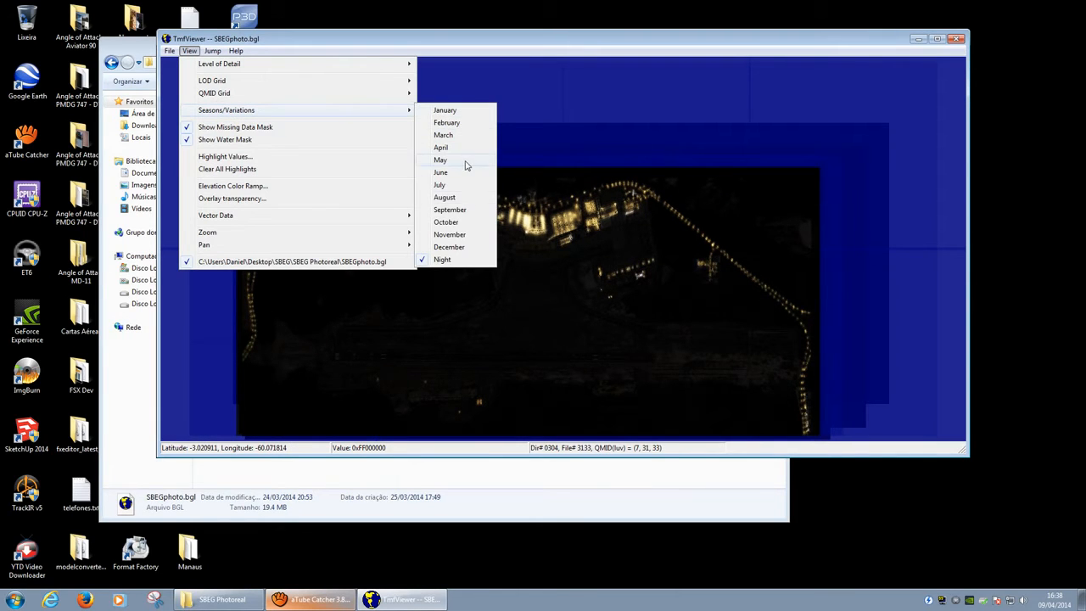
pyautogui.click(509, 207)
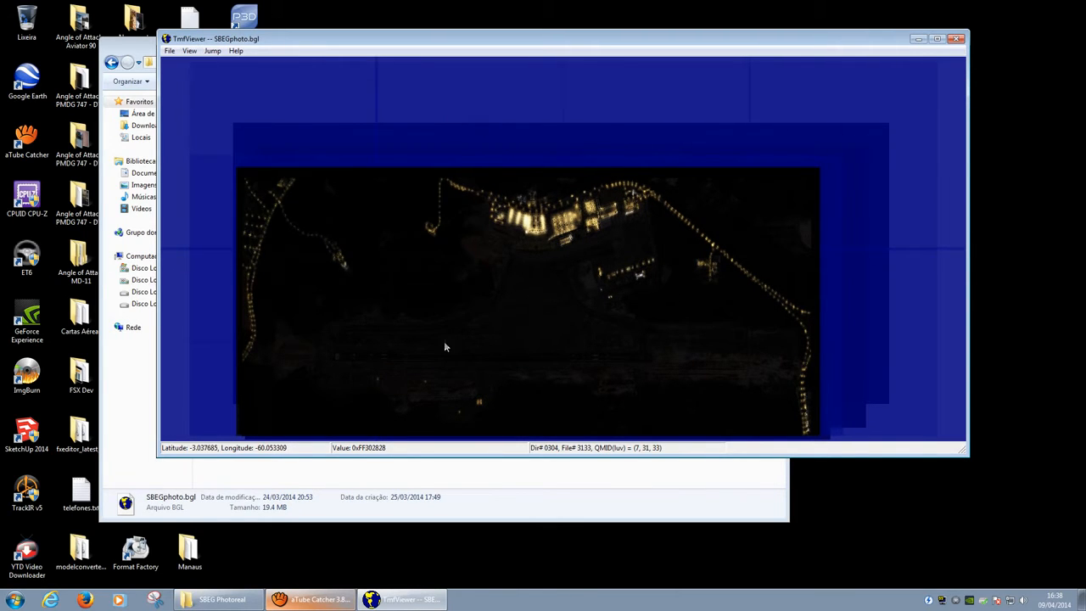
pyautogui.moveTo(710, 457); pyautogui.dragTo(711, 539)
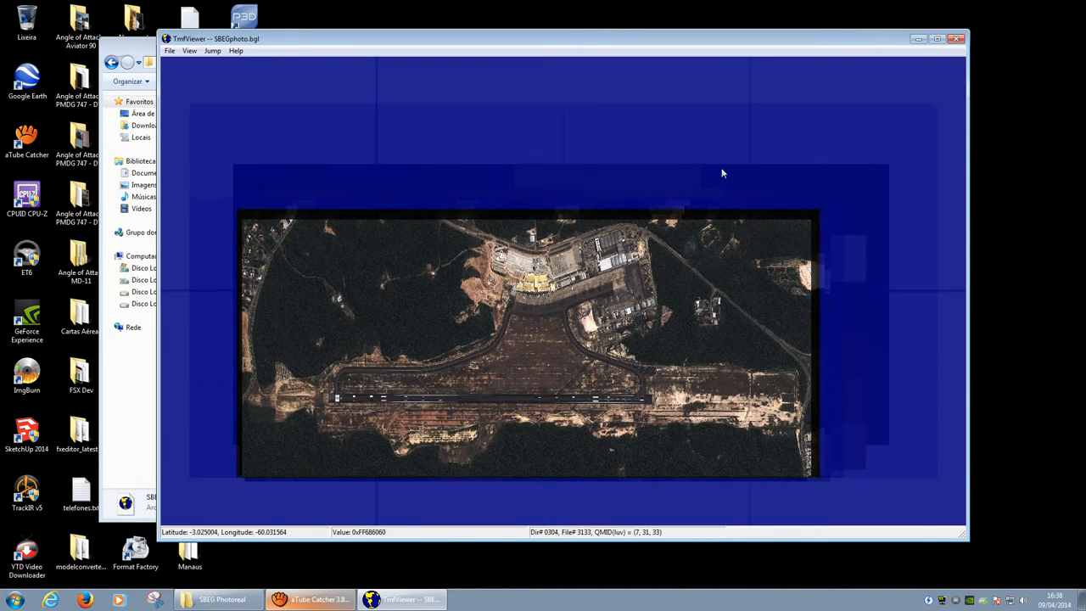
pyautogui.click(956, 39)
# Step: Reposition the Explorer window and launch Airport Design Editor X with FSX selected
pyautogui.moveTo(675, 29); pyautogui.dragTo(810, 62)
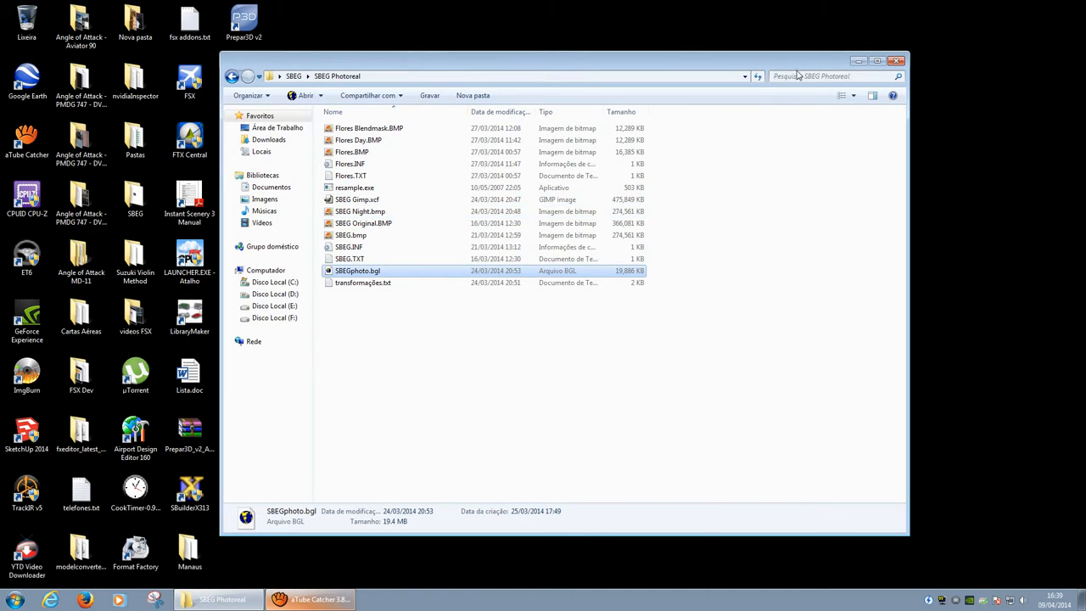
pyautogui.moveTo(797, 71); pyautogui.dragTo(842, 79)
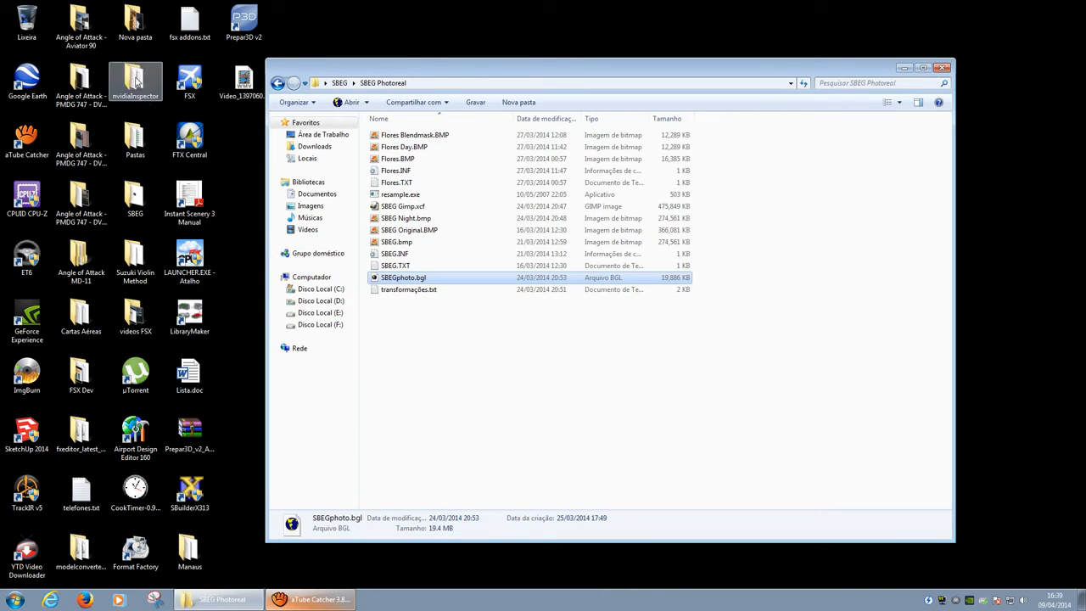
pyautogui.click(138, 432)
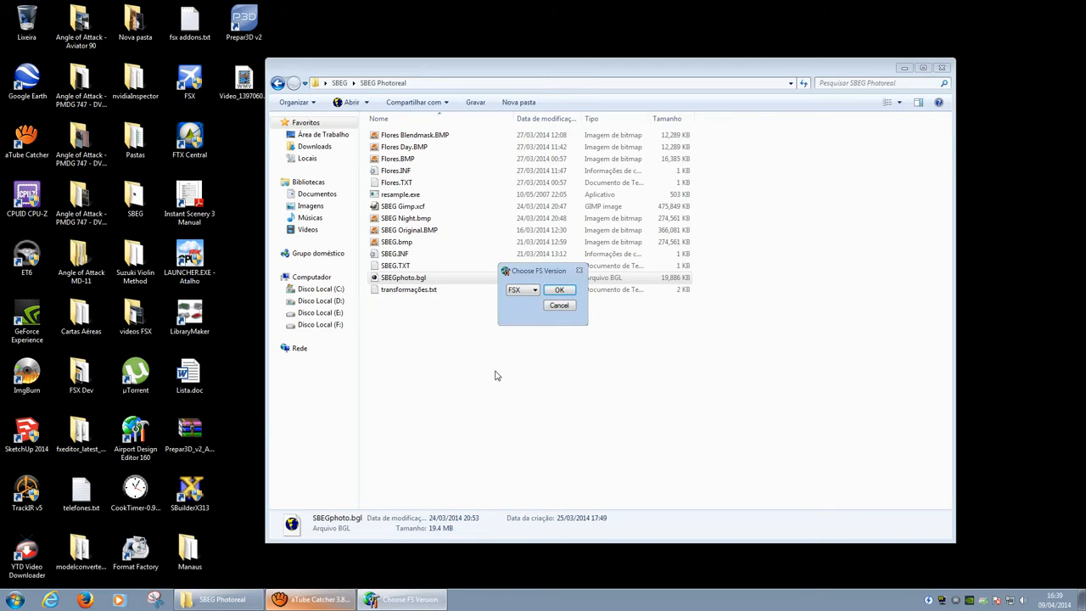
pyautogui.click(558, 290)
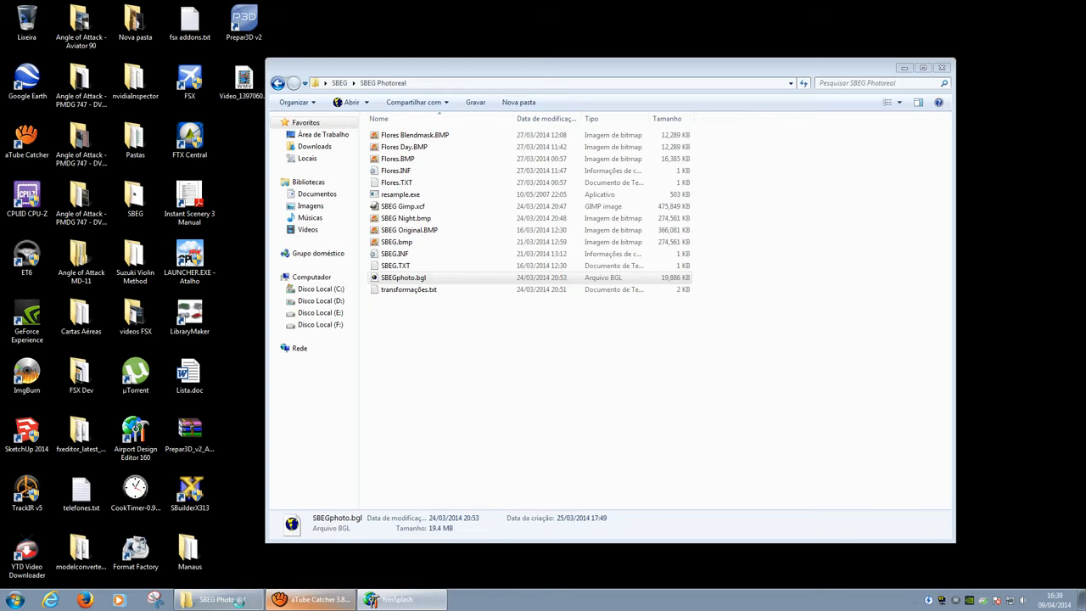
pyautogui.click(307, 600)
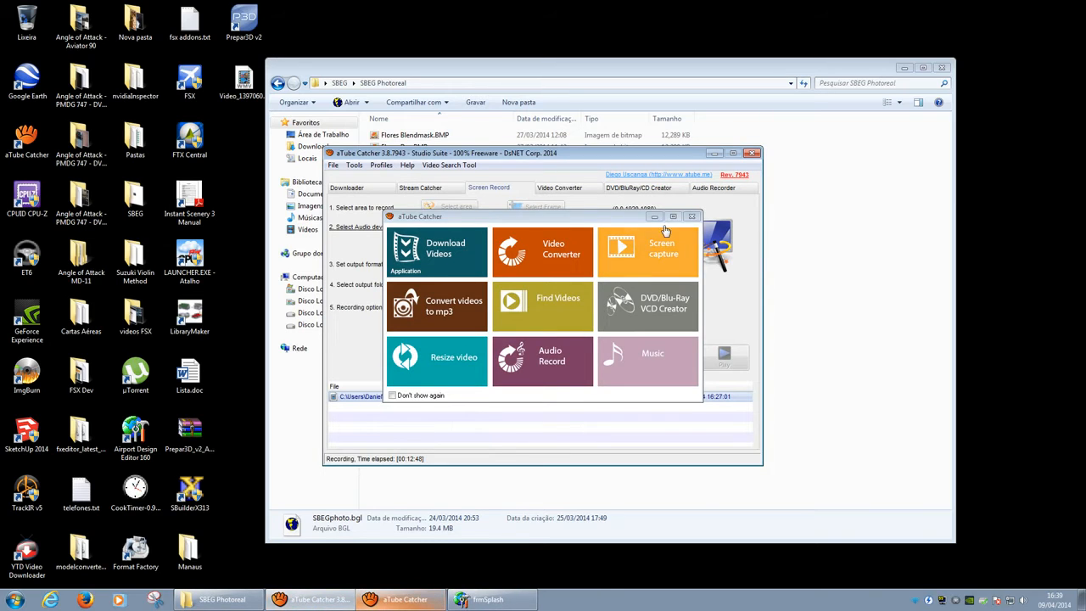
# Step: Load stock airport SBEG - Eduardo Gomes Intl via ICAO search 'sbeg', then raise the SBEG Photoreal folder
pyautogui.click(692, 216)
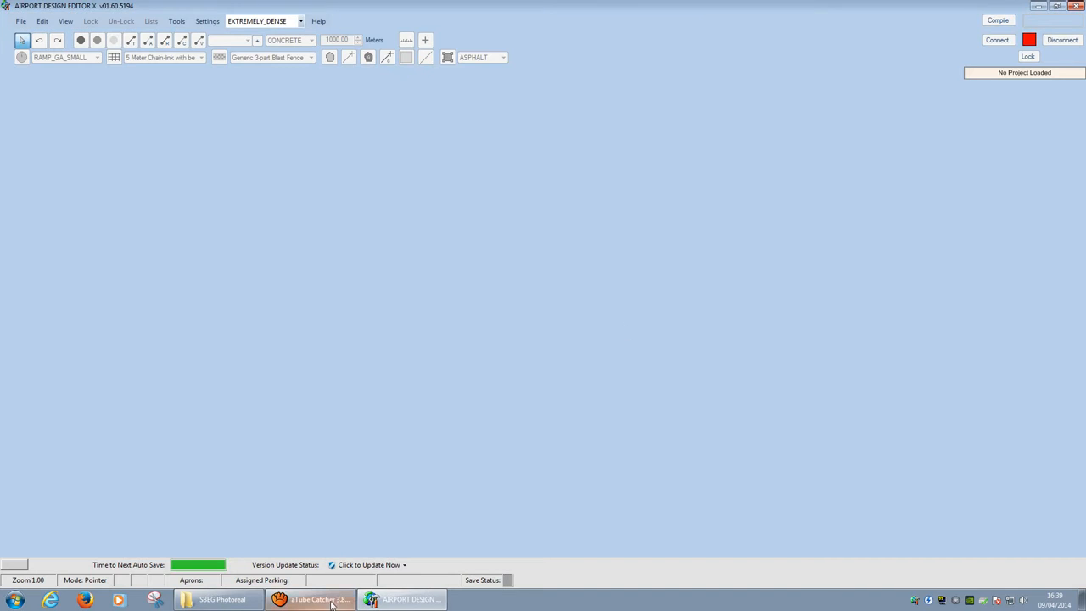
pyautogui.click(329, 602)
pyautogui.click(329, 603)
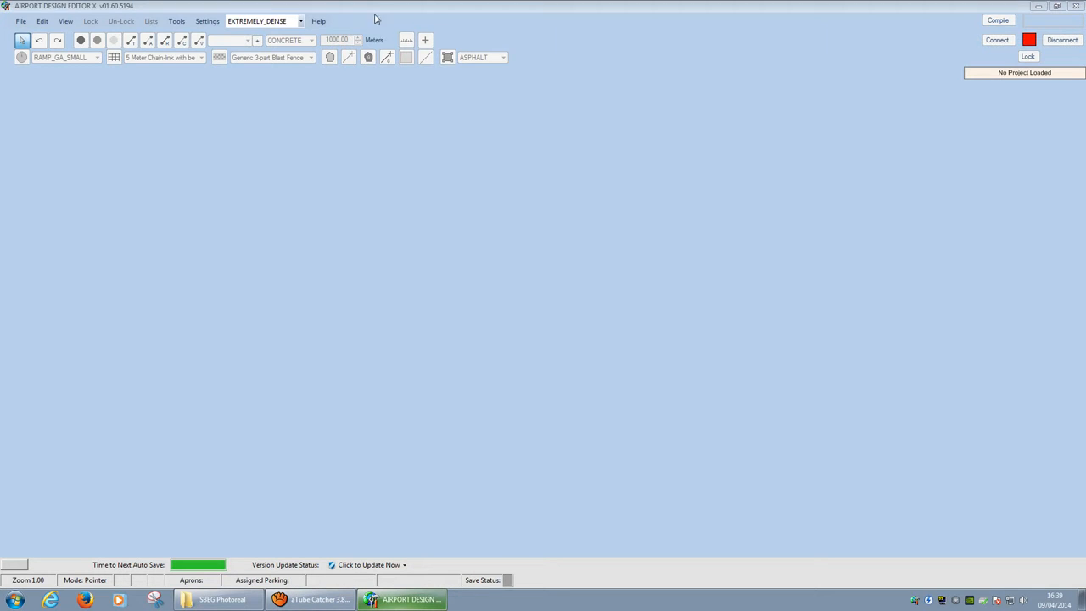
pyautogui.click(21, 23)
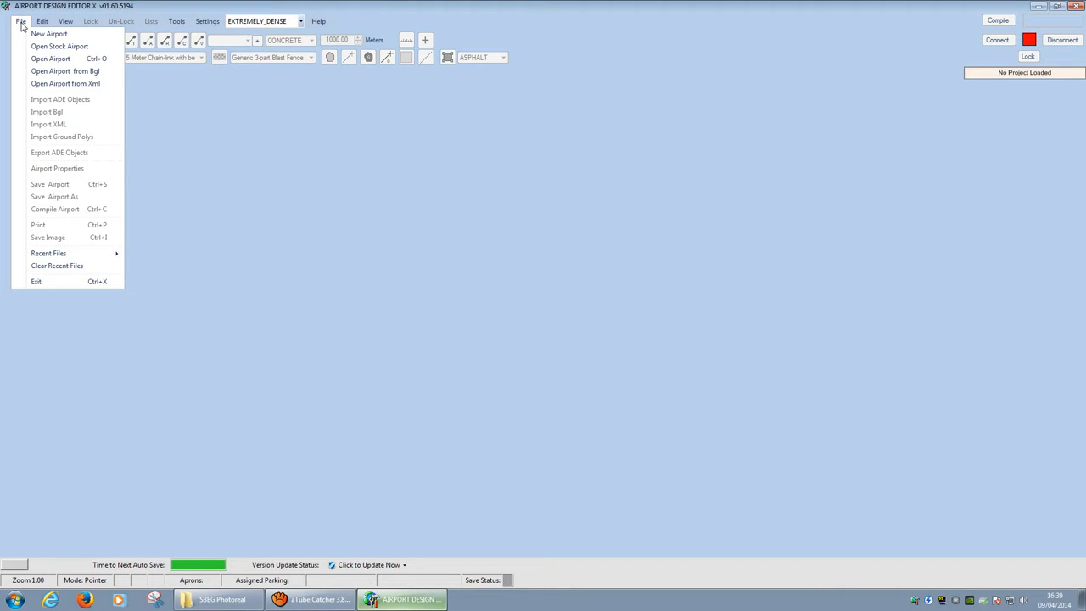
pyautogui.click(68, 48)
pyautogui.click(355, 224)
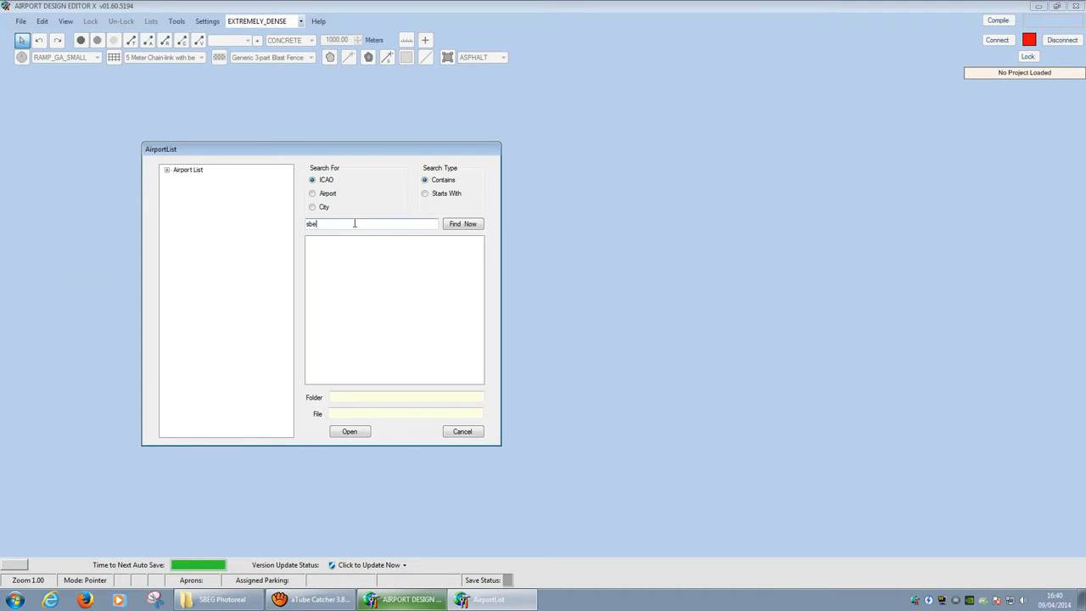
pyautogui.click(459, 224)
pyautogui.click(378, 241)
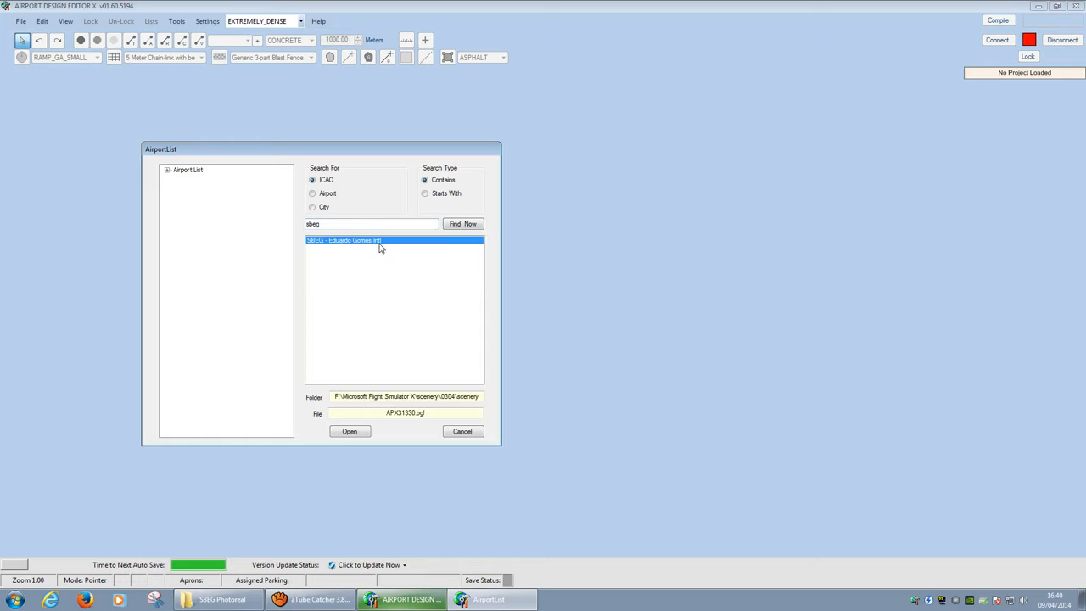
pyautogui.click(355, 433)
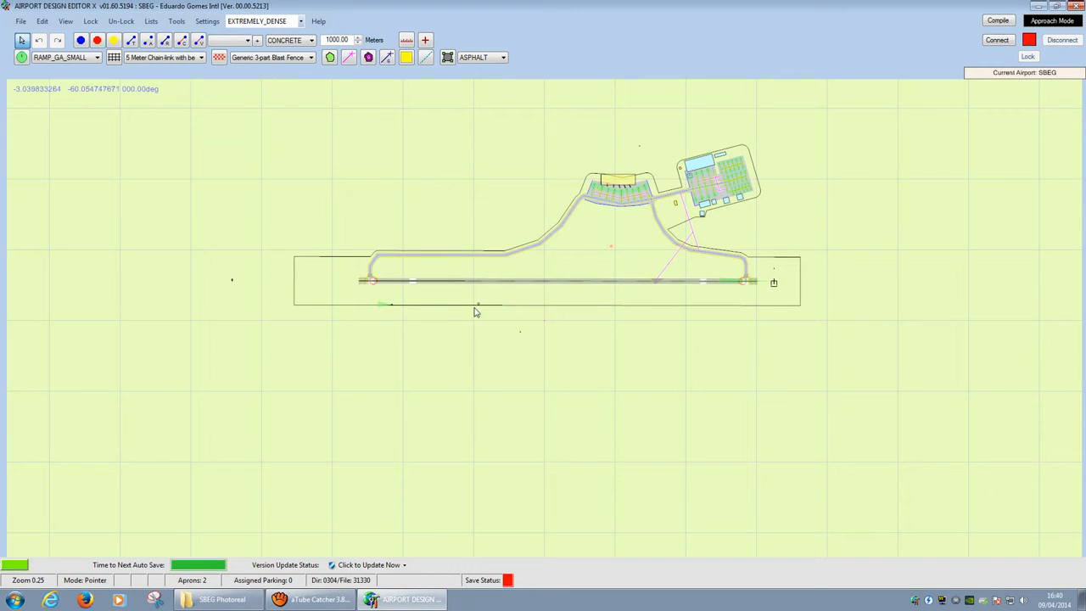
pyautogui.click(222, 599)
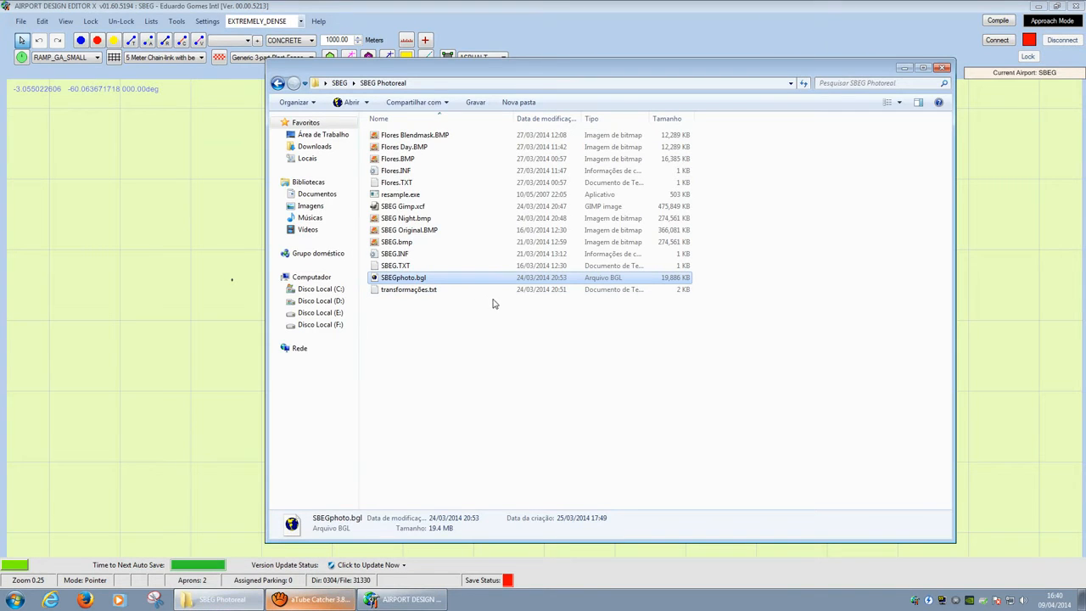
# Step: Try editing SBEG Night.bmp in Paint, dismiss its error, then open it with GIMP
pyautogui.click(418, 220)
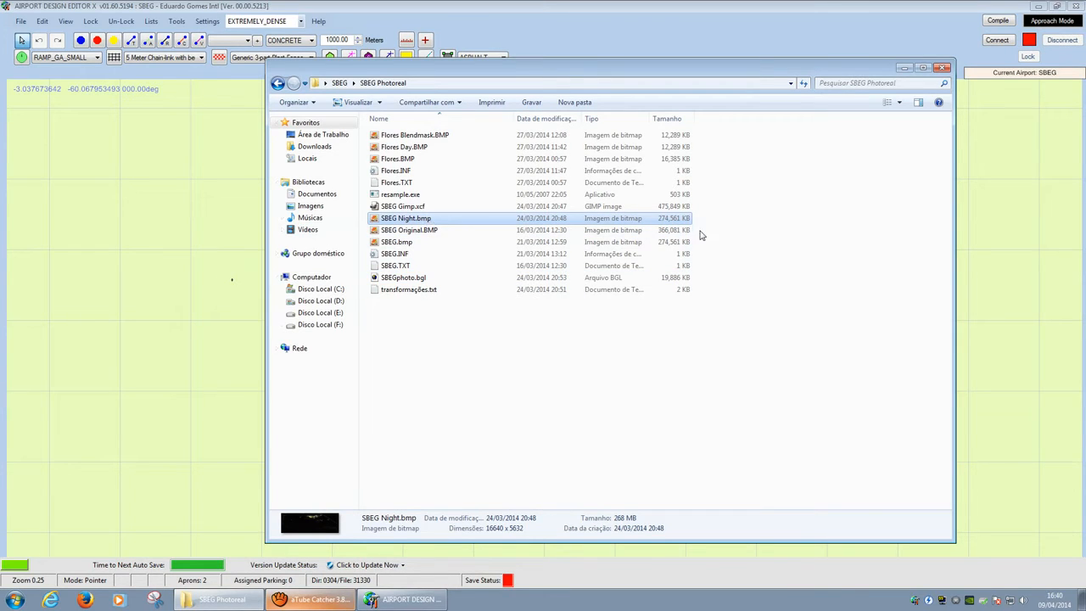
pyautogui.rightClick(433, 221)
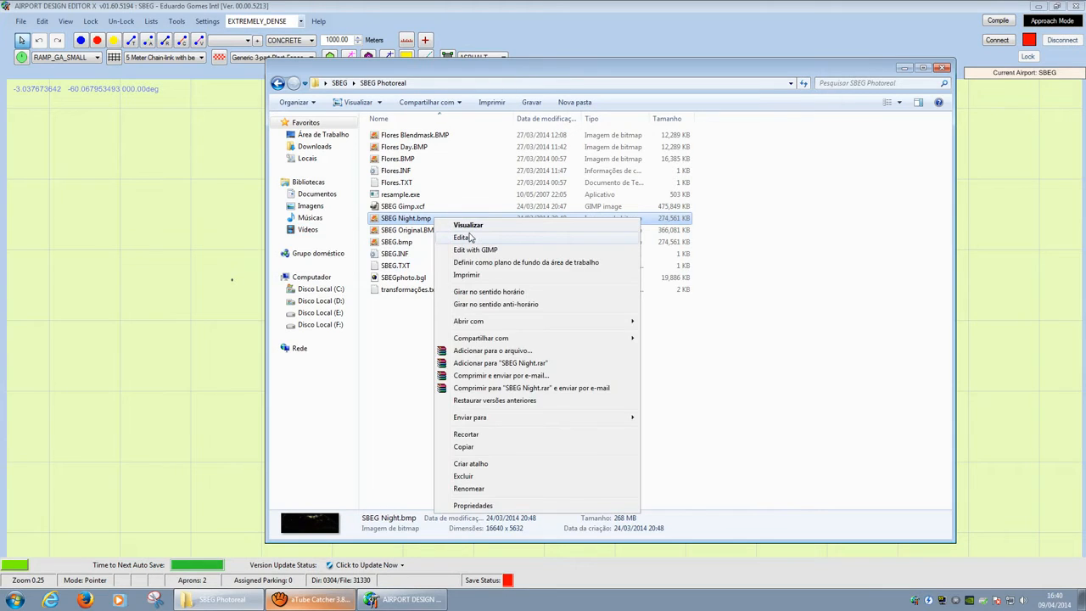
pyautogui.click(470, 238)
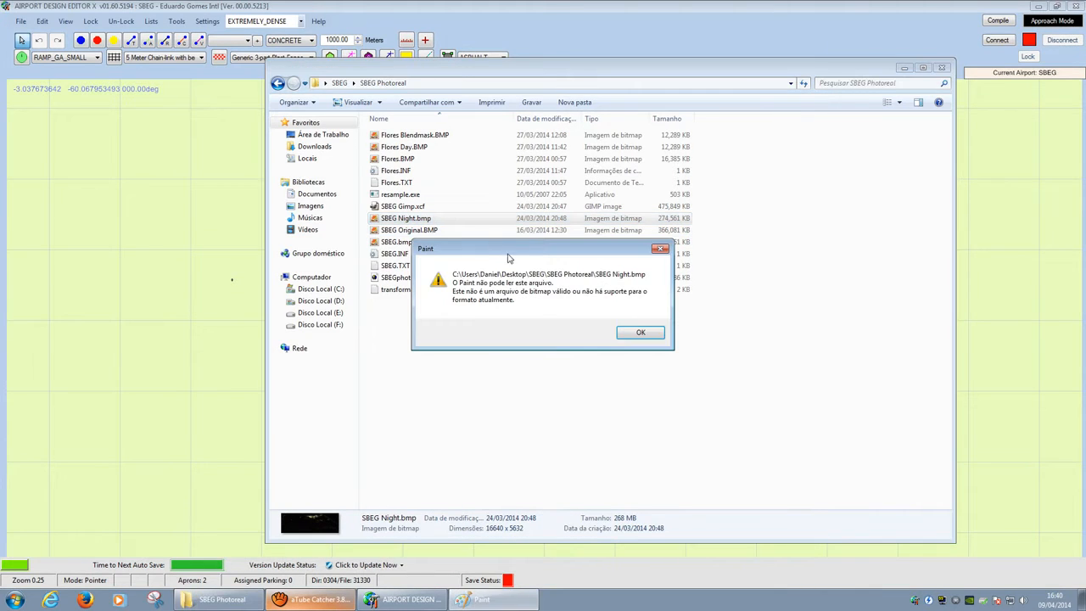
pyautogui.click(638, 332)
pyautogui.rightClick(413, 222)
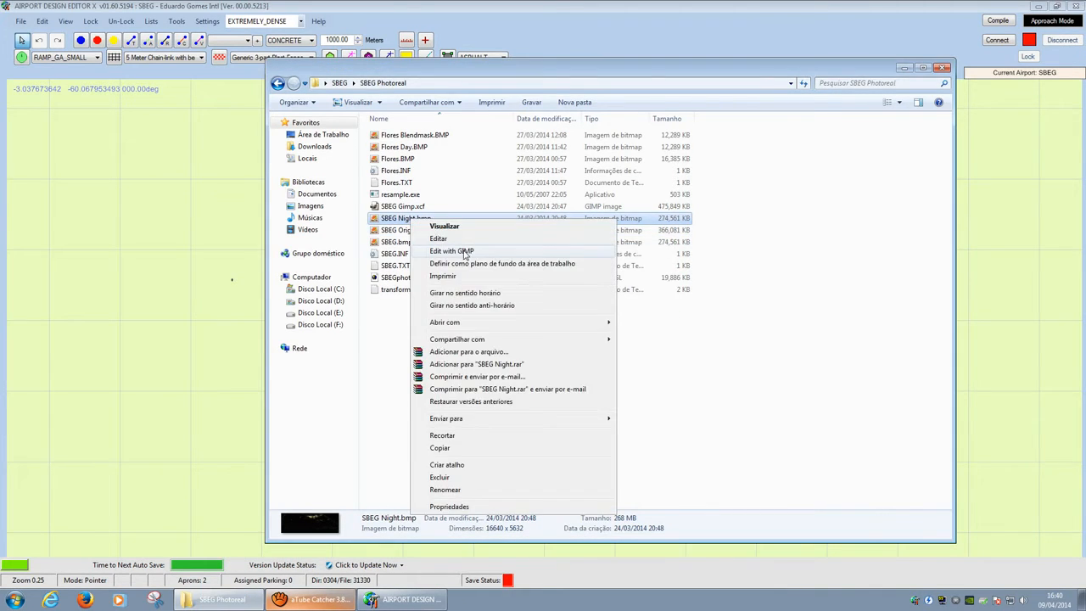
pyautogui.click(466, 252)
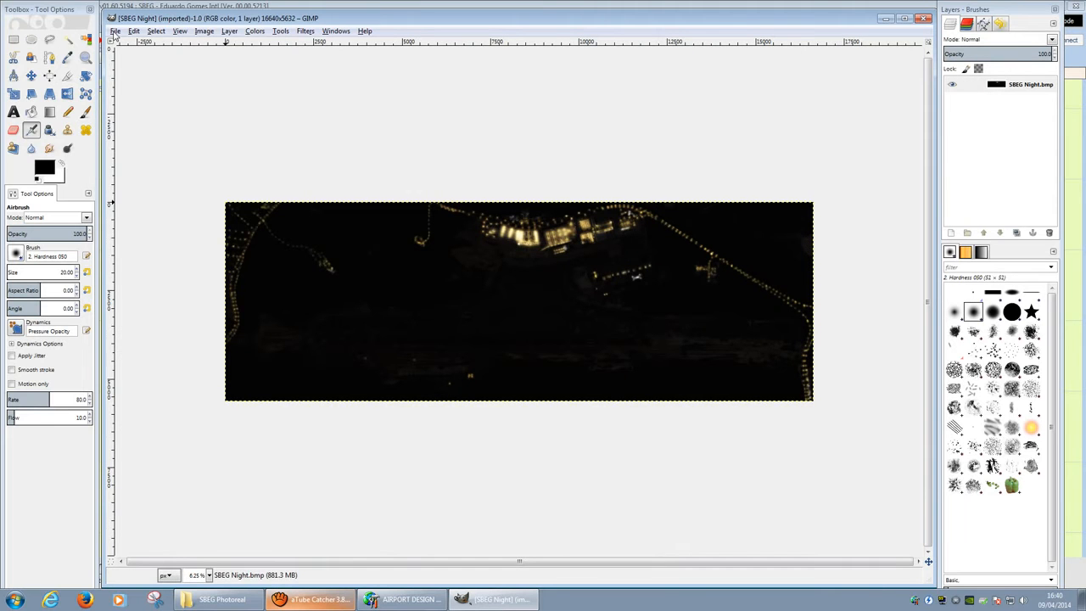
# Step: Export the image as SBEG Night.jpg with the default JPEG settings
pyautogui.click(115, 31)
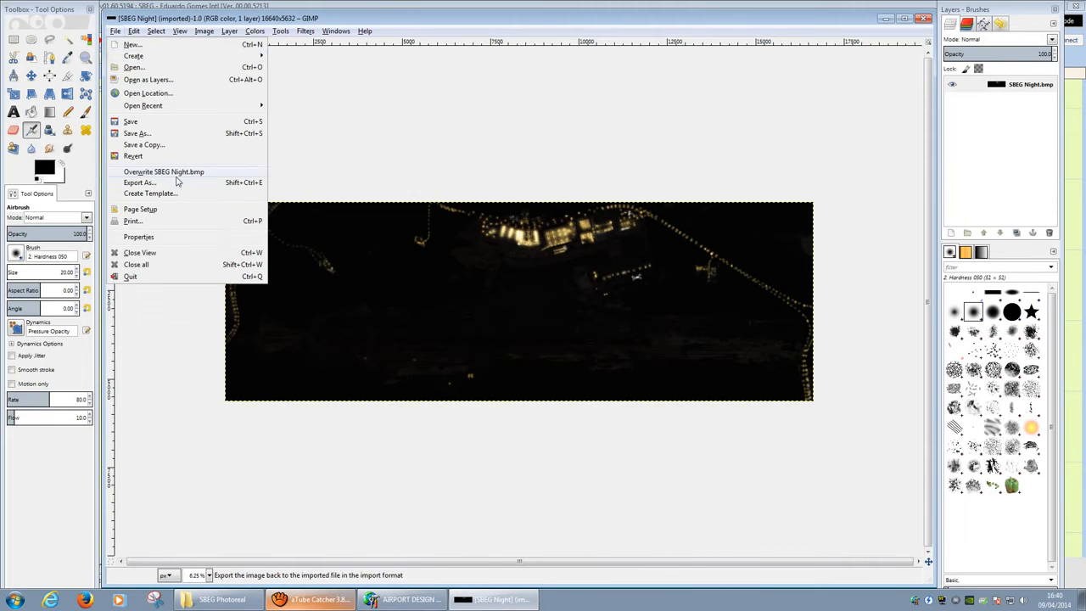
pyautogui.click(242, 182)
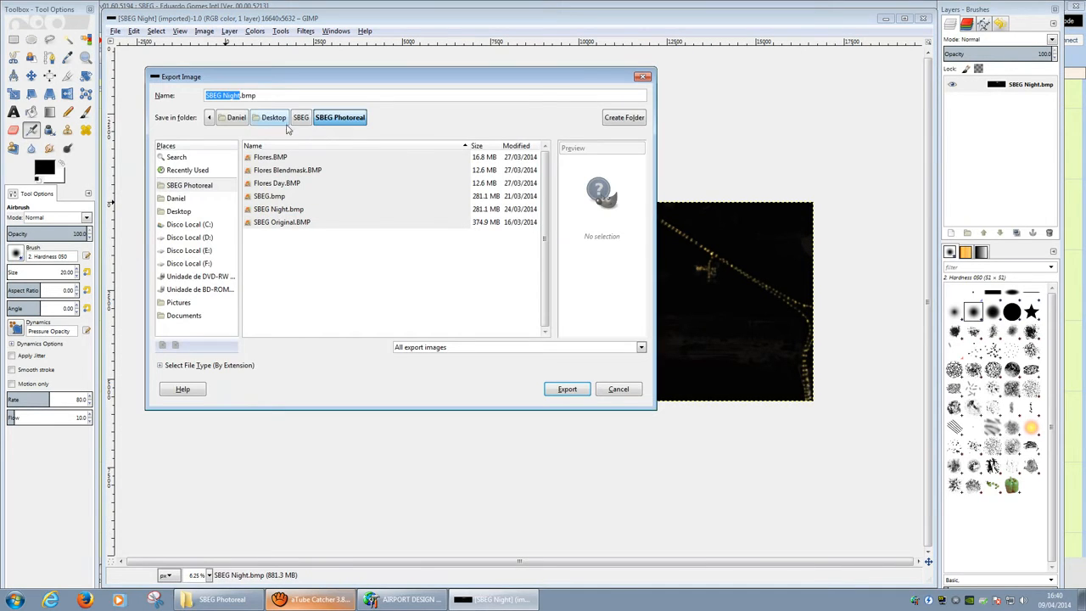
pyautogui.click(334, 98)
pyautogui.press('BackSpace')
pyautogui.press('BackSpace')
pyautogui.press('BackSpace')
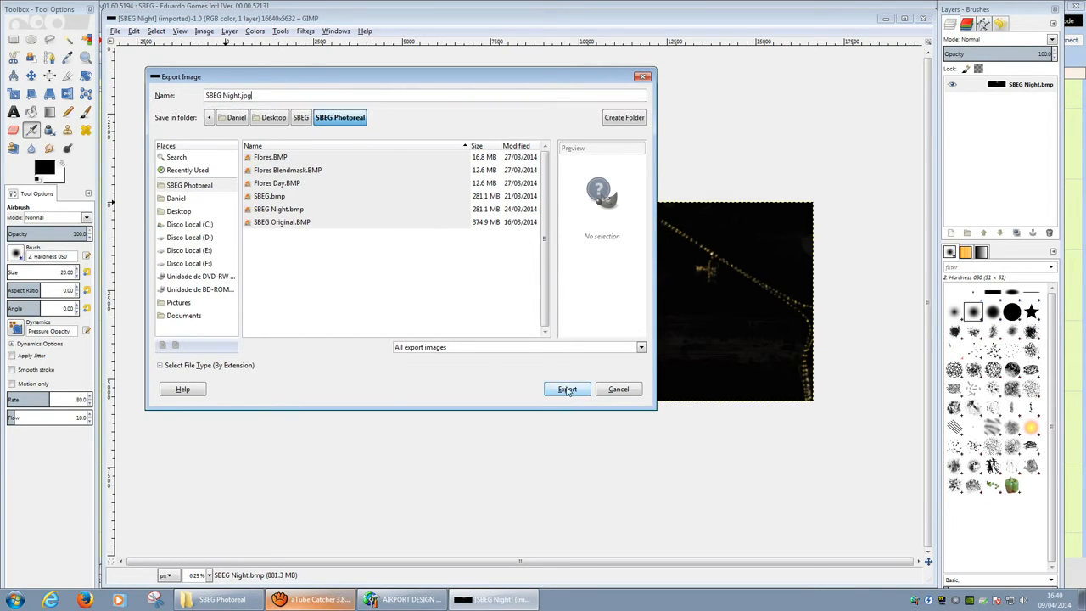
pyautogui.click(567, 389)
pyautogui.click(547, 374)
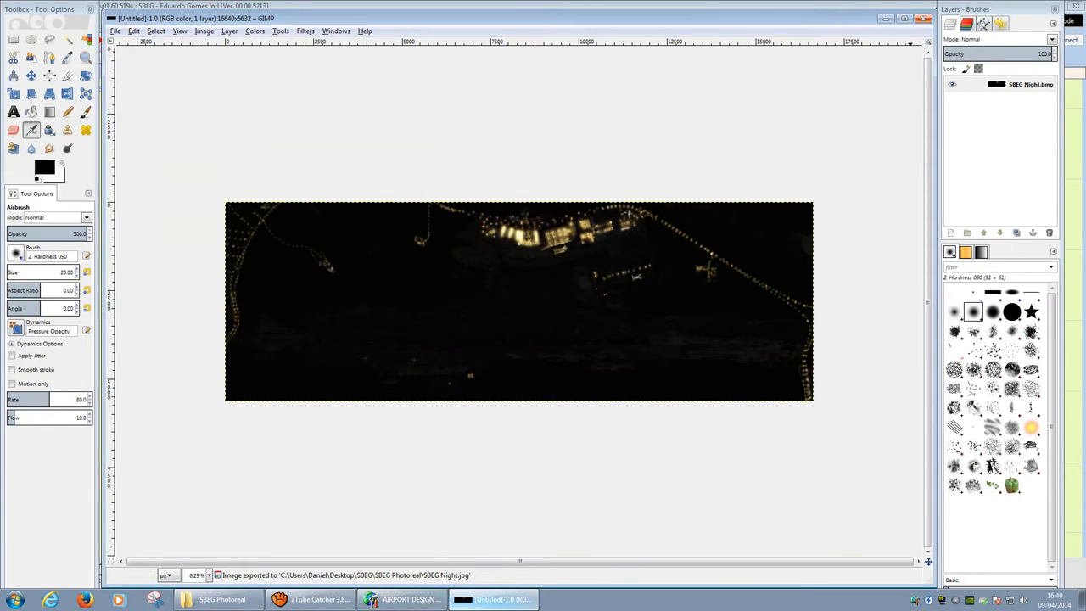
# Step: Close the image and GIMP, select SBEG Night.jpg in the folder, and return to Airport Design Editor
pyautogui.click(924, 18)
pyautogui.click(923, 18)
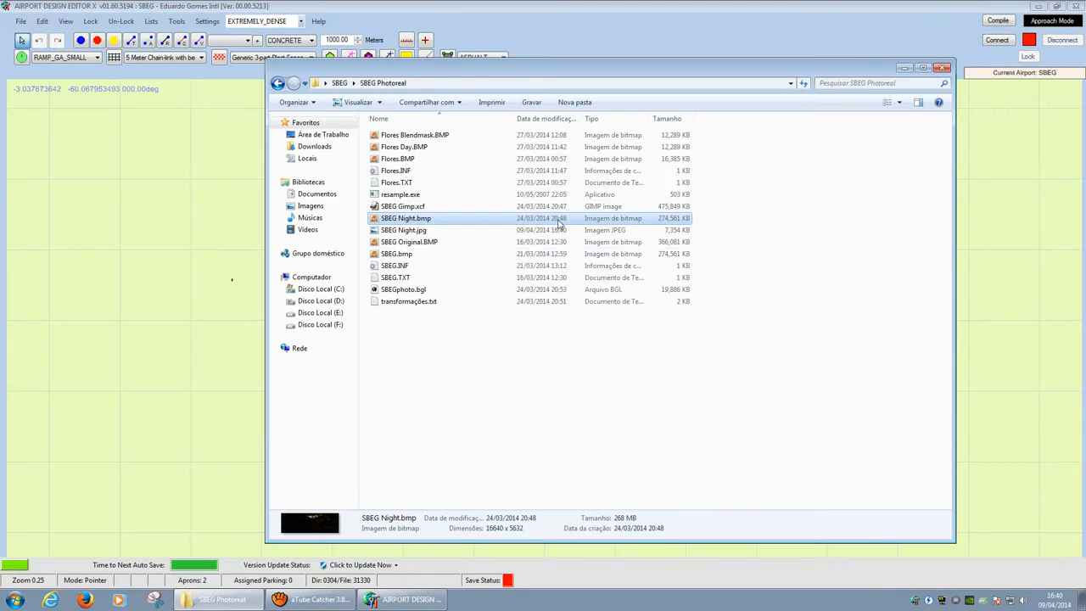
pyautogui.click(427, 231)
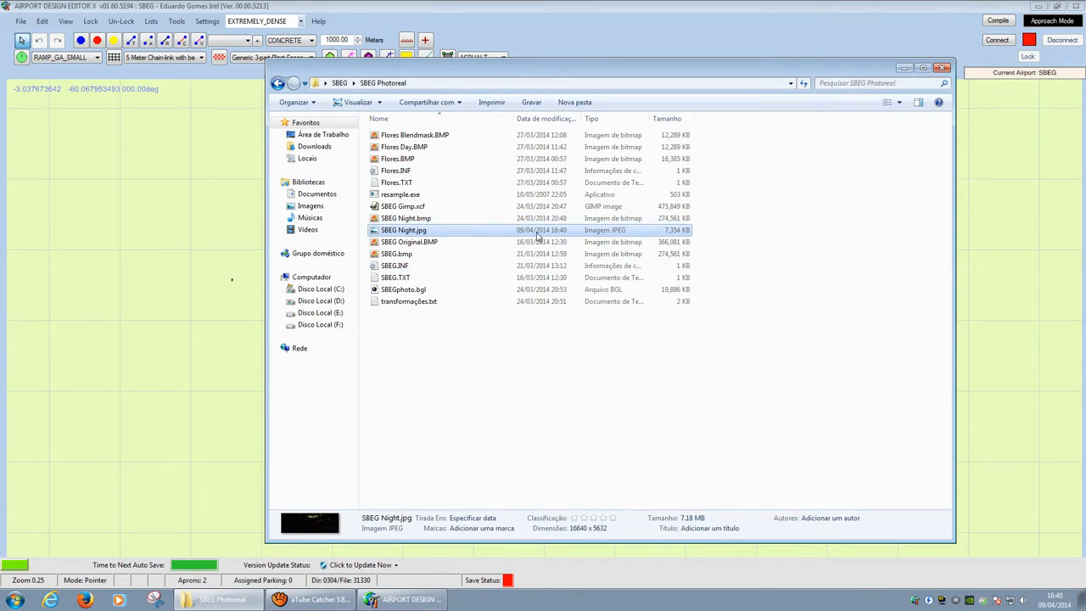
pyautogui.click(456, 12)
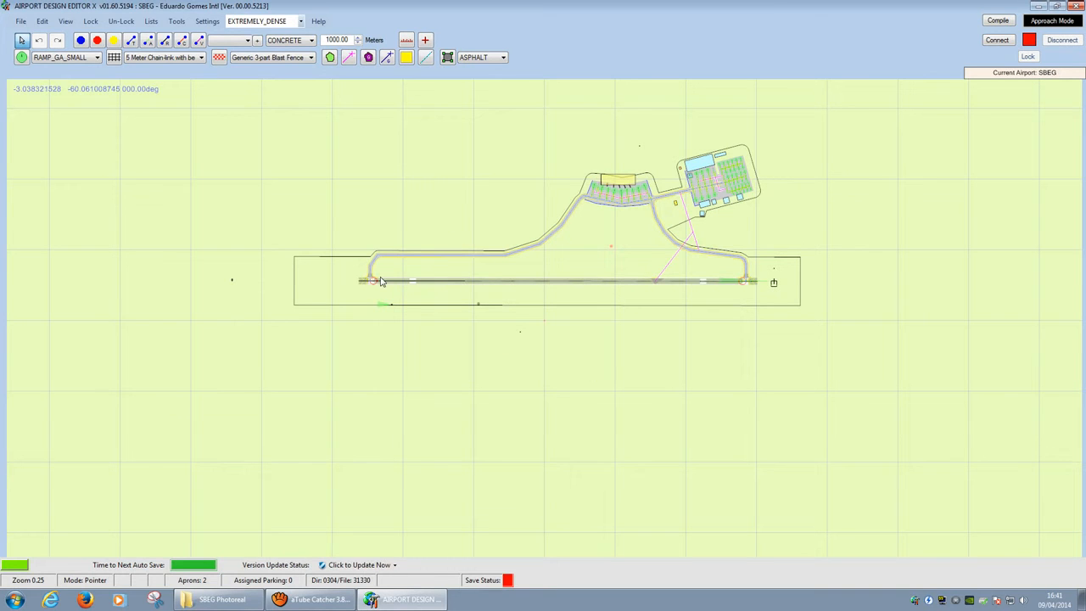
# Step: Start adding a background image to the map and browse to the Desktop
pyautogui.rightClick(323, 177)
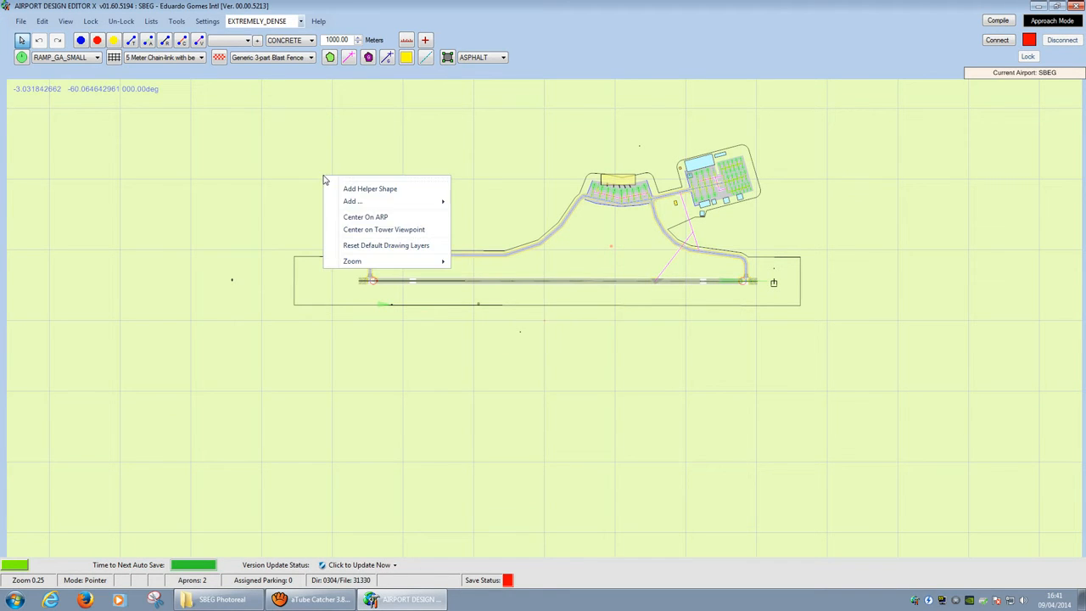
pyautogui.moveTo(354, 202)
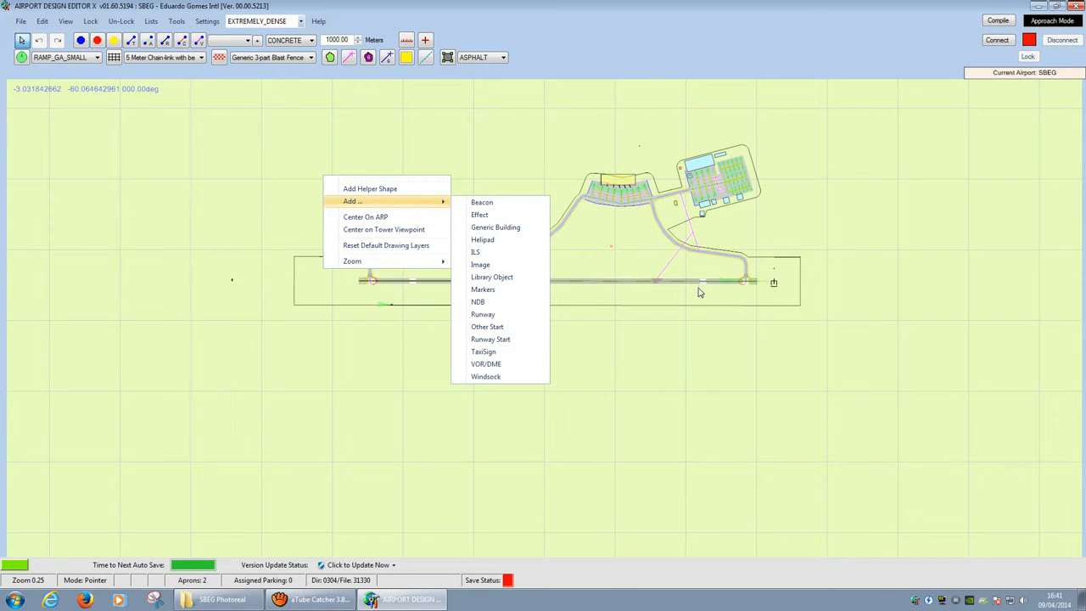
pyautogui.click(502, 268)
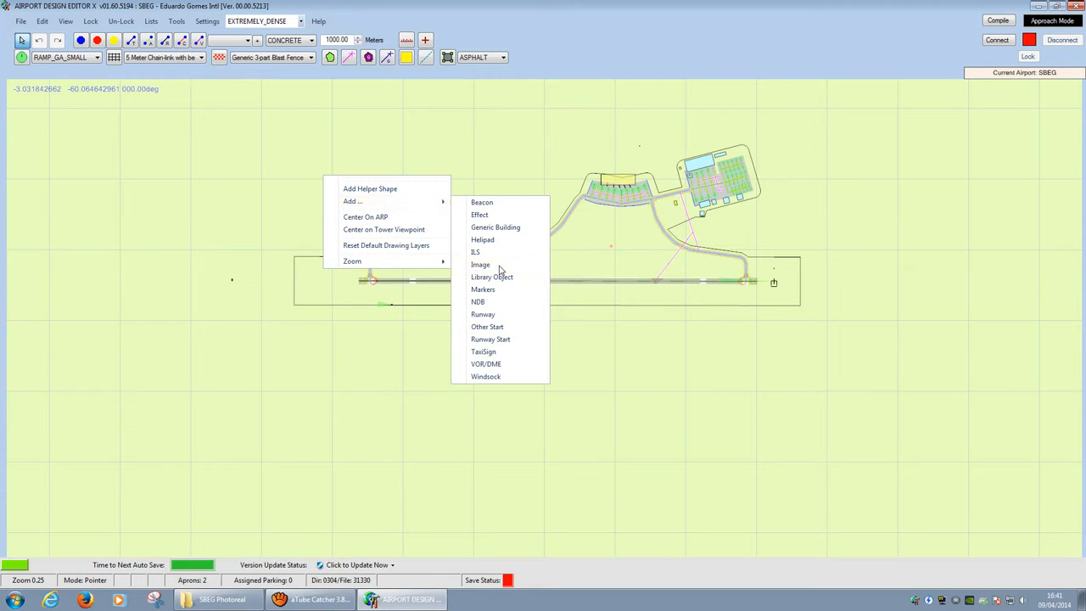
pyautogui.click(351, 146)
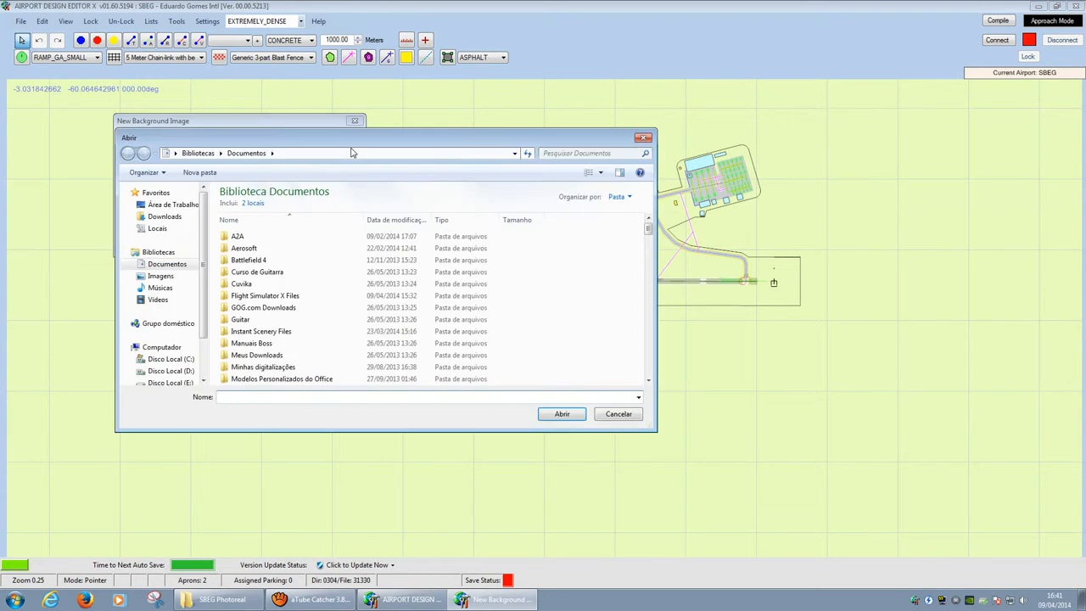
pyautogui.click(173, 204)
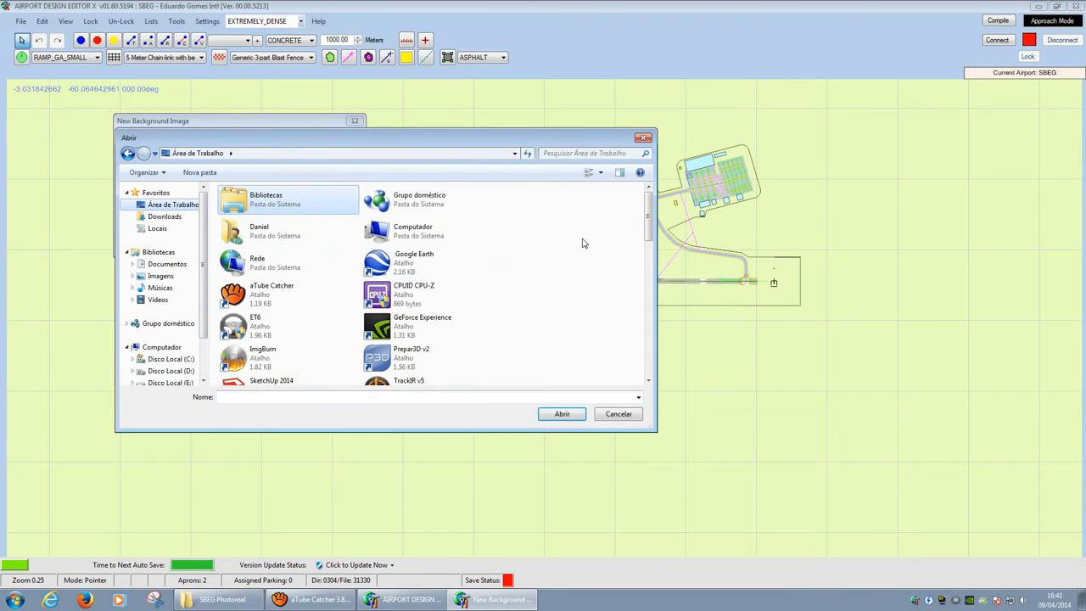
pyautogui.moveTo(647, 222); pyautogui.dragTo(650, 303)
# Step: Try loading SBEG Night.jpg from SBEG Photoreal, dismiss the size and load-failure warnings, and cancel
pyautogui.doubleClick(280, 313)
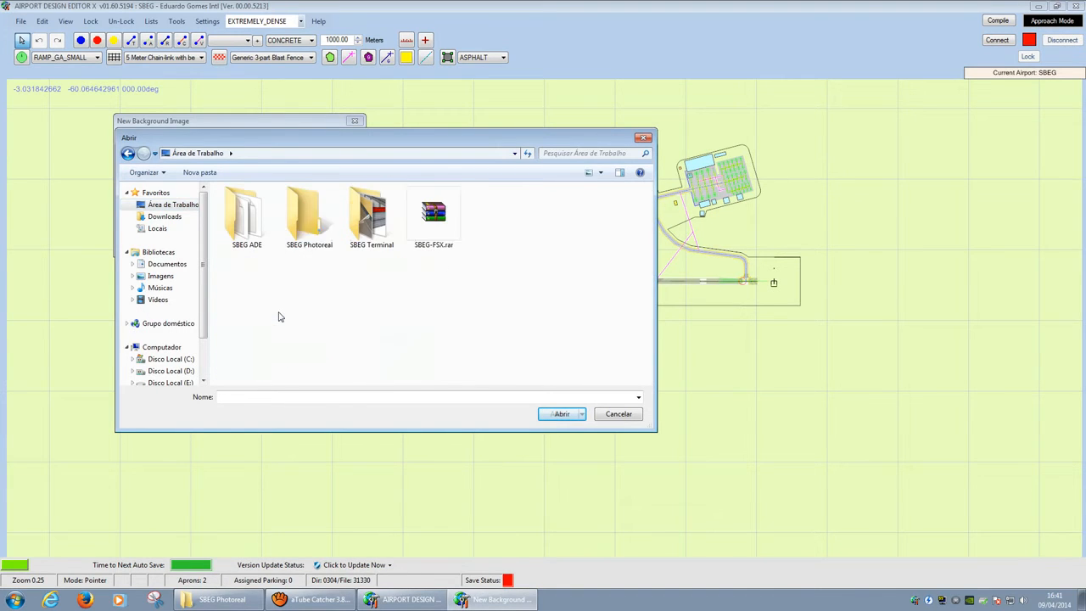
pyautogui.doubleClick(292, 219)
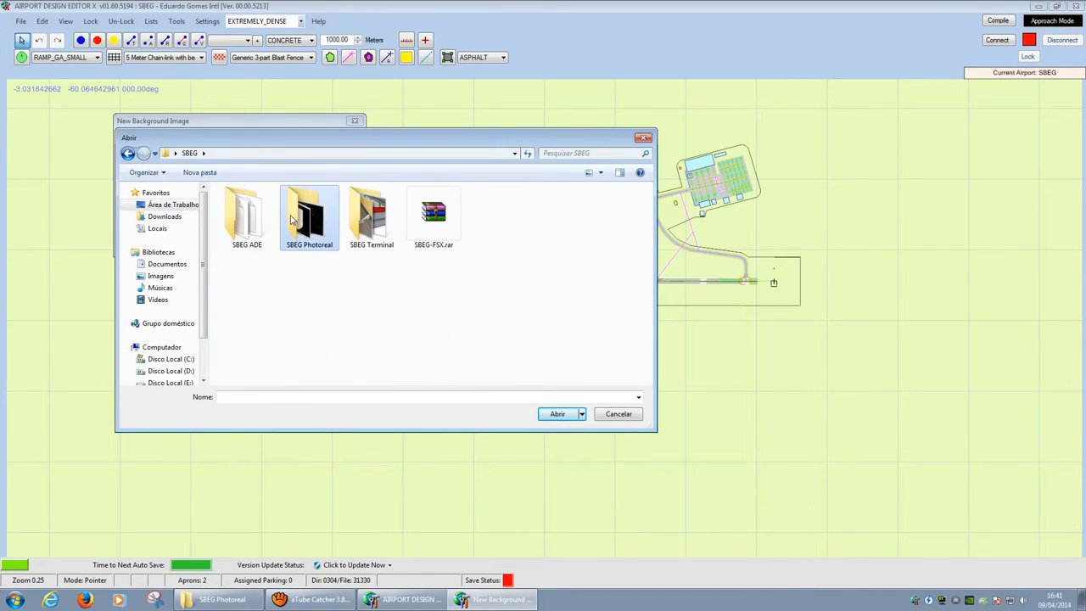
pyautogui.click(340, 300)
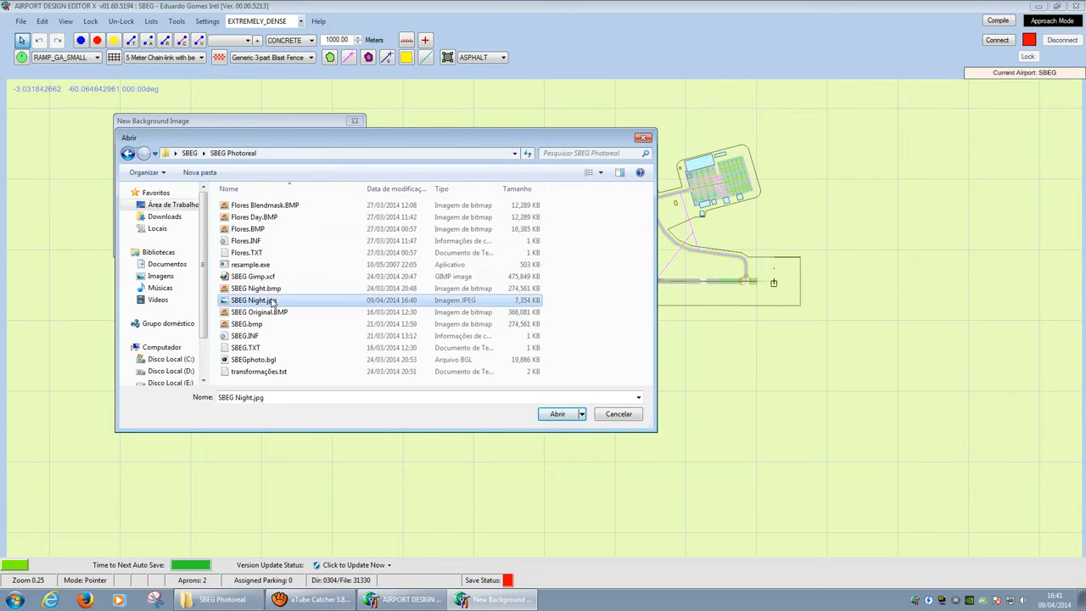
pyautogui.click(564, 415)
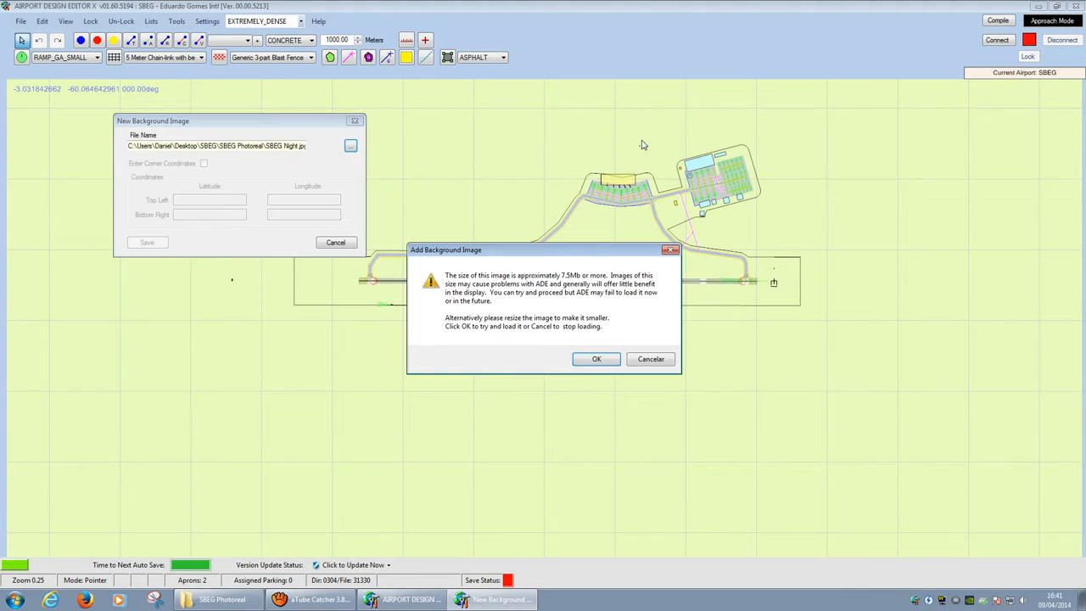
pyautogui.click(594, 361)
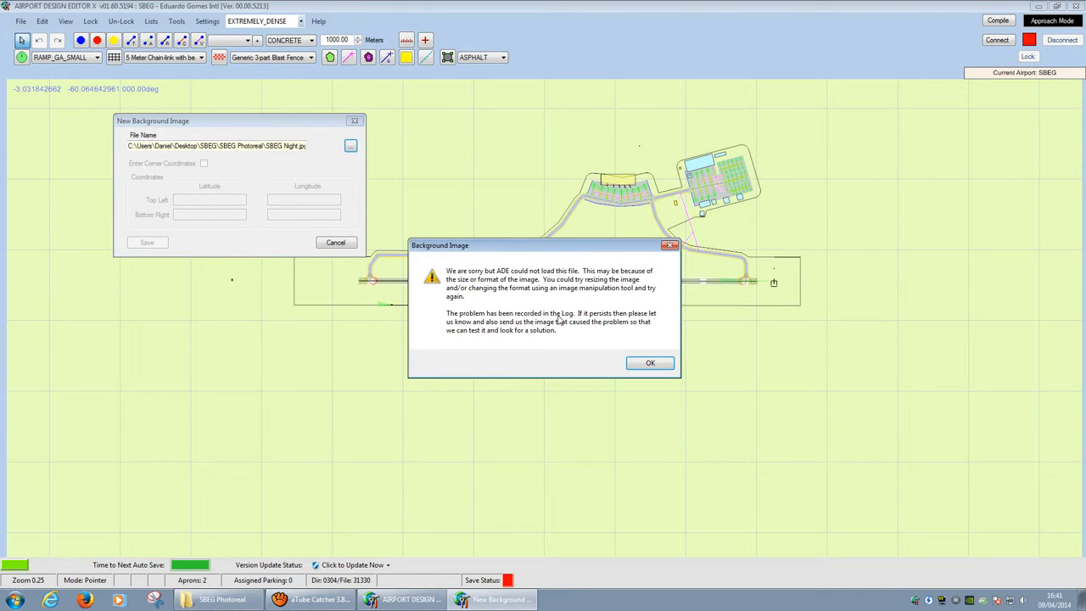
pyautogui.click(650, 363)
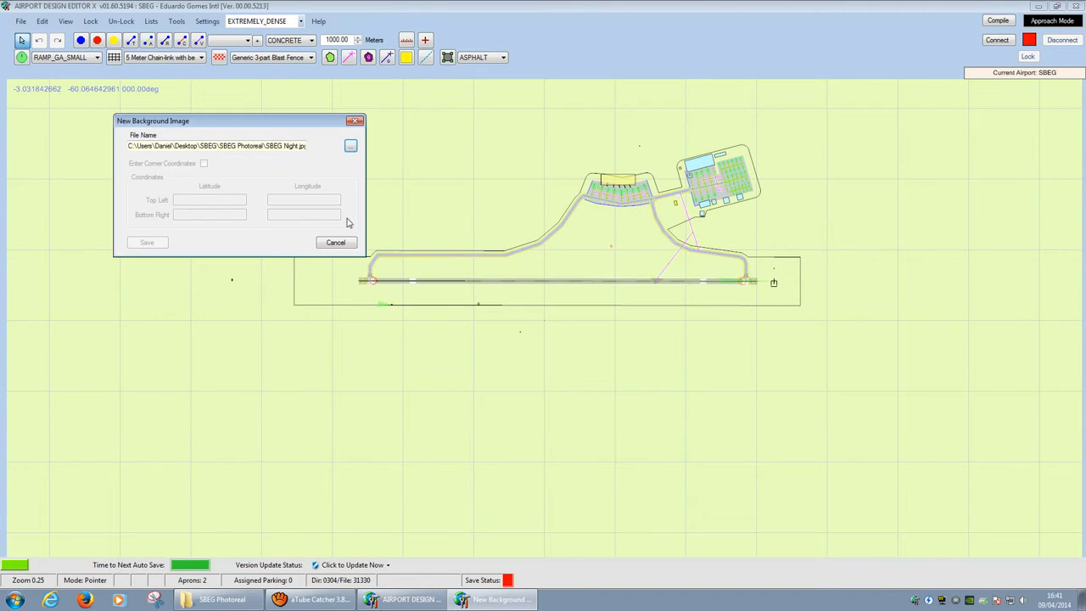
pyautogui.click(341, 243)
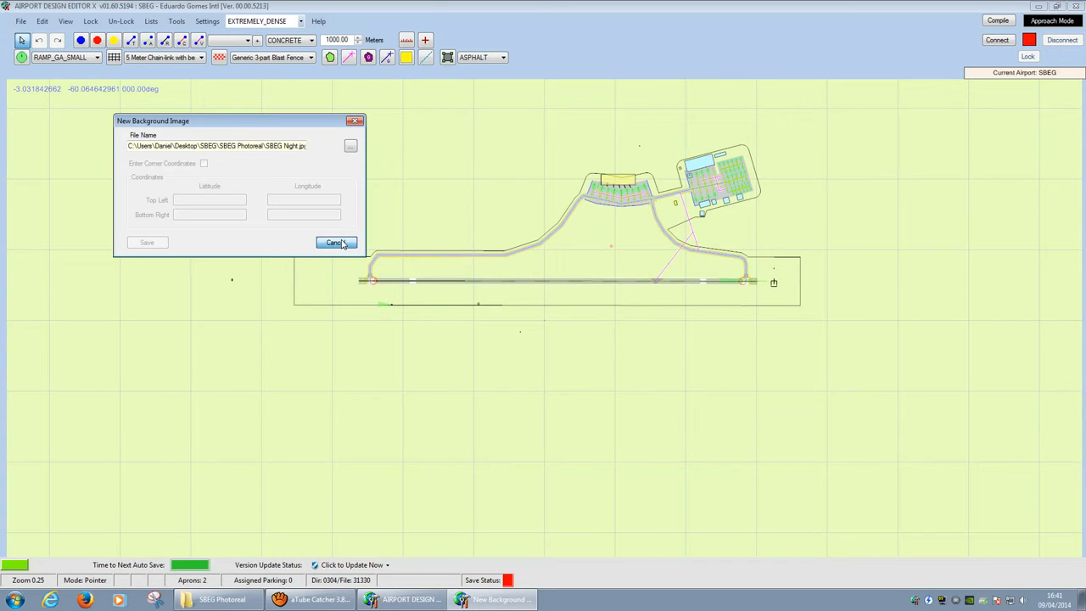
pyautogui.click(219, 599)
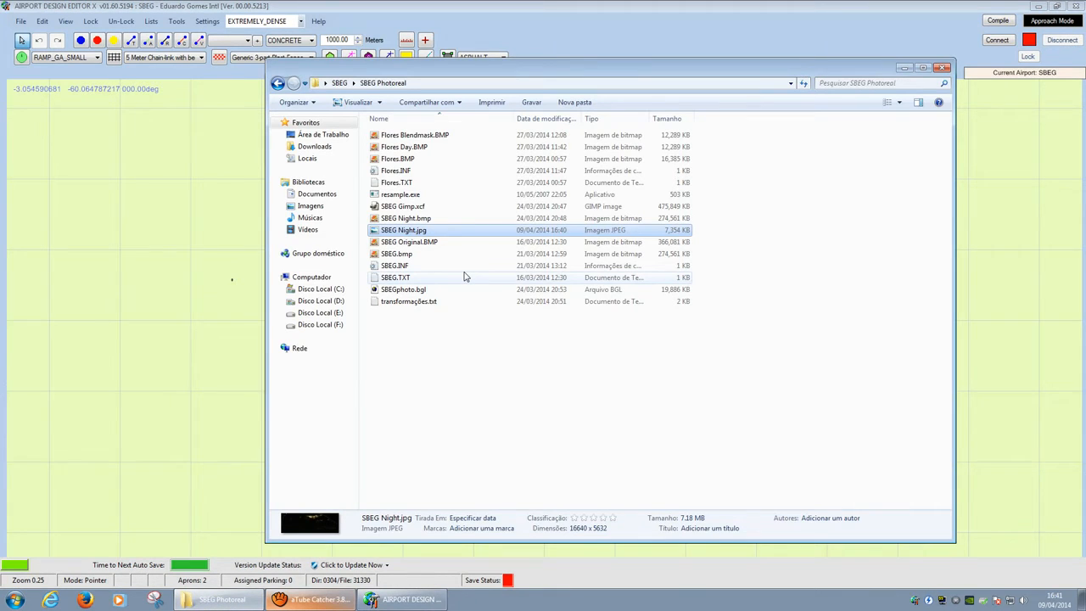
# Step: Hide the screen recorder and delete SBEG Night.jpg from the SBEG Photoreal folder
pyautogui.press('Down')
pyautogui.press('Up')
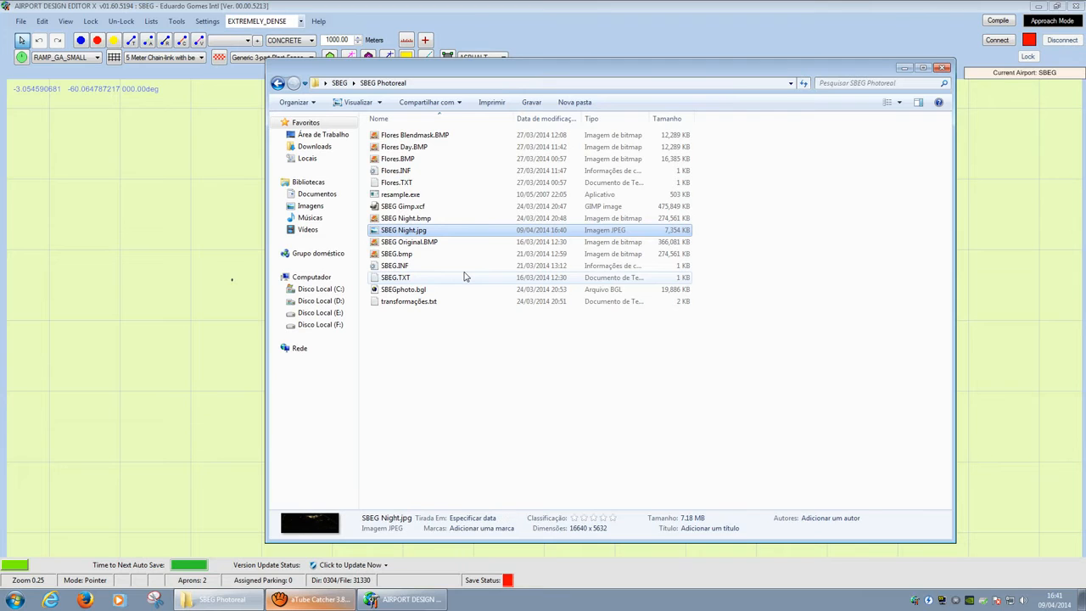
pyautogui.click(327, 601)
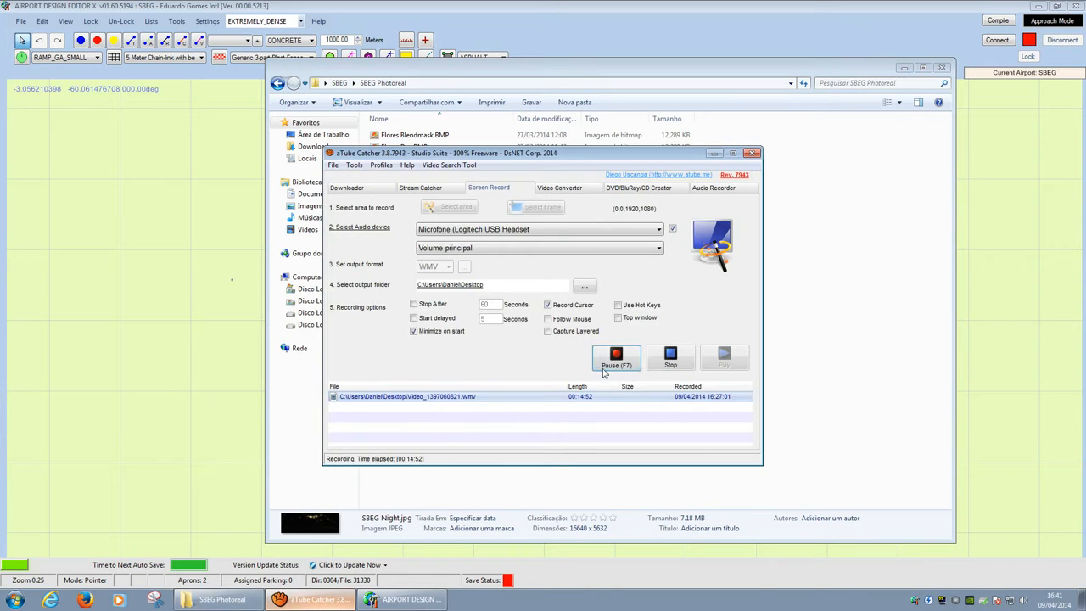
pyautogui.click(714, 153)
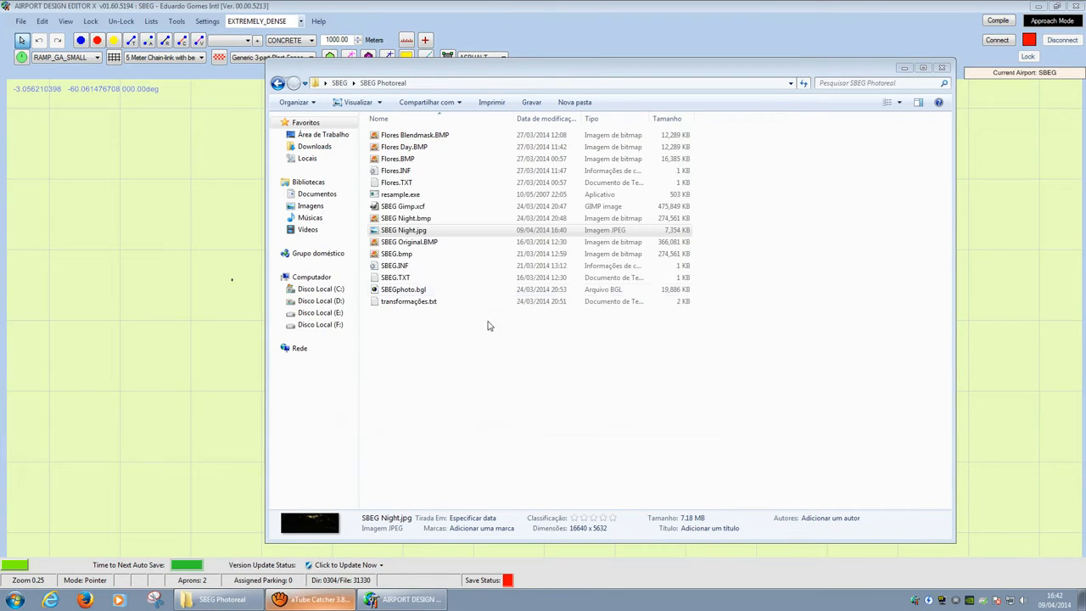
pyautogui.click(435, 244)
pyautogui.click(434, 231)
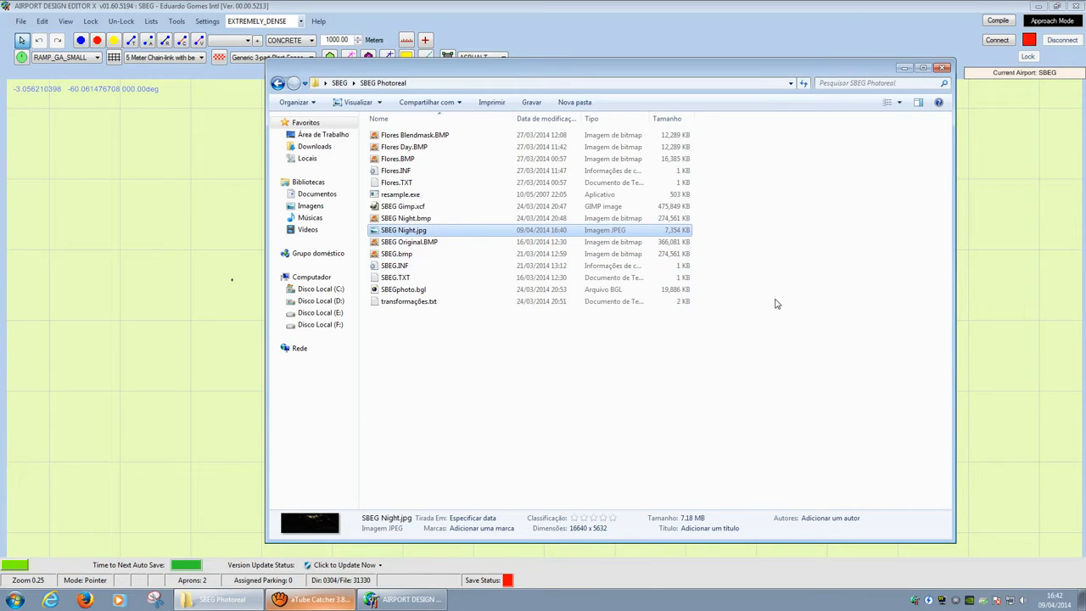
pyautogui.press('Delete')
# Step: Open SBEG Night.bmp in GIMP using Edit with GIMP
pyautogui.click(429, 220)
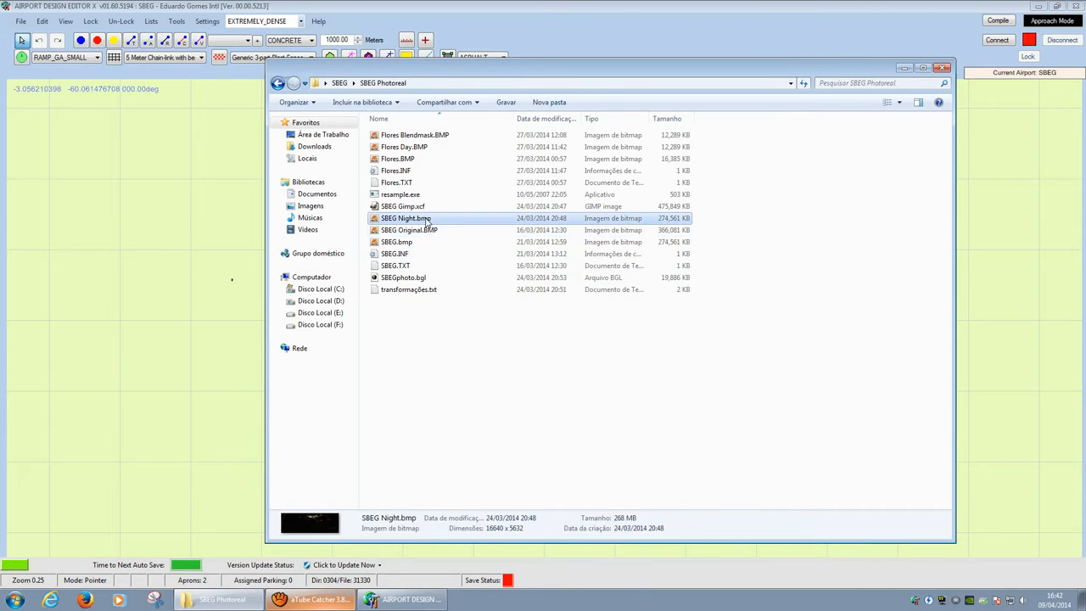
pyautogui.rightClick(428, 221)
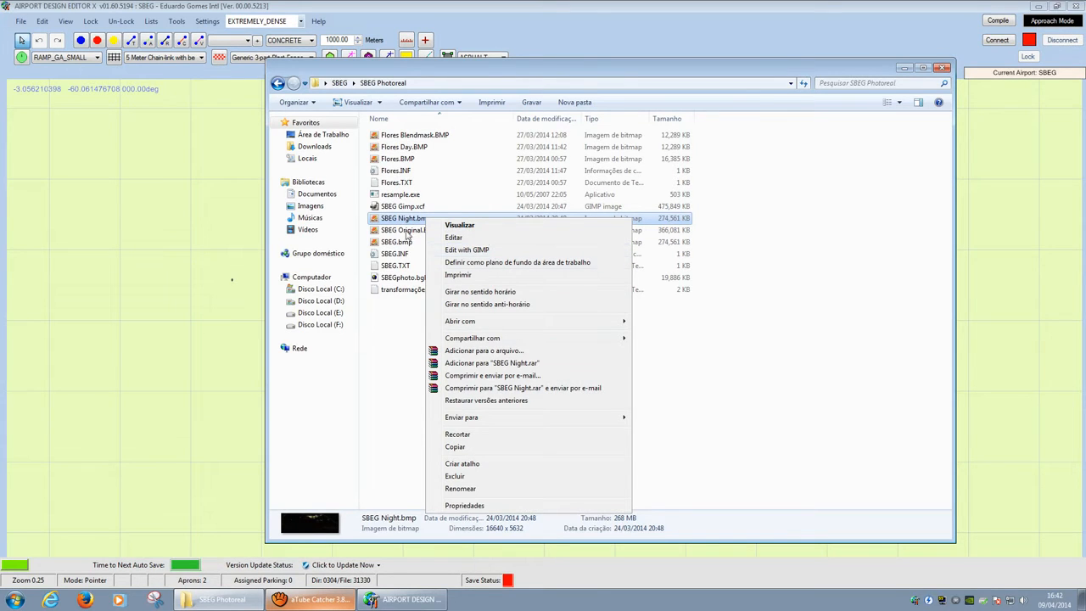
pyautogui.click(469, 250)
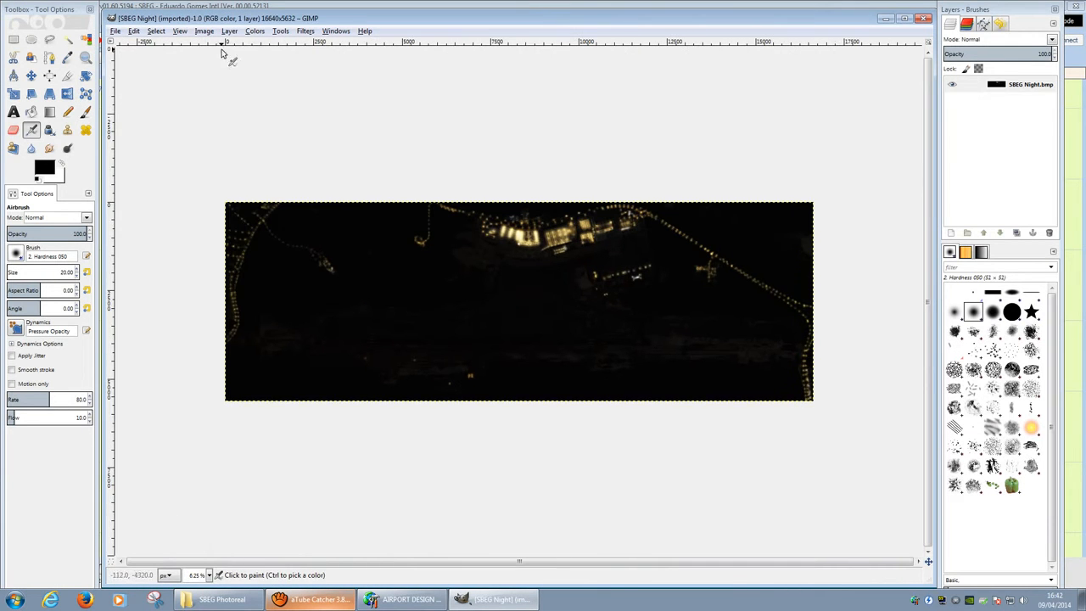
# Step: Scale the night image to 5000 × 1692 pixels
pyautogui.click(180, 31)
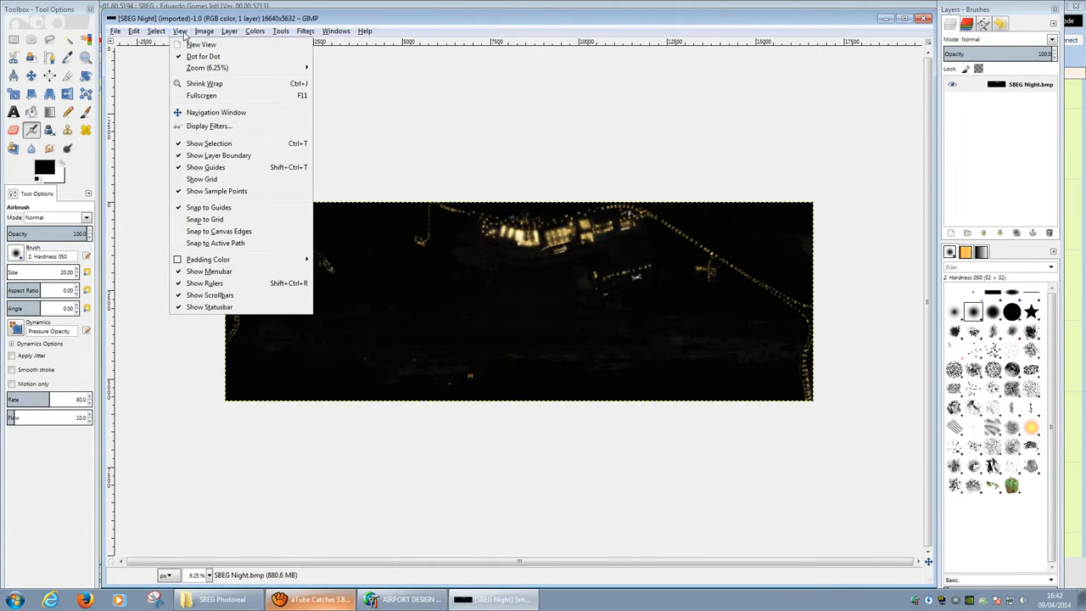
pyautogui.moveTo(205, 31)
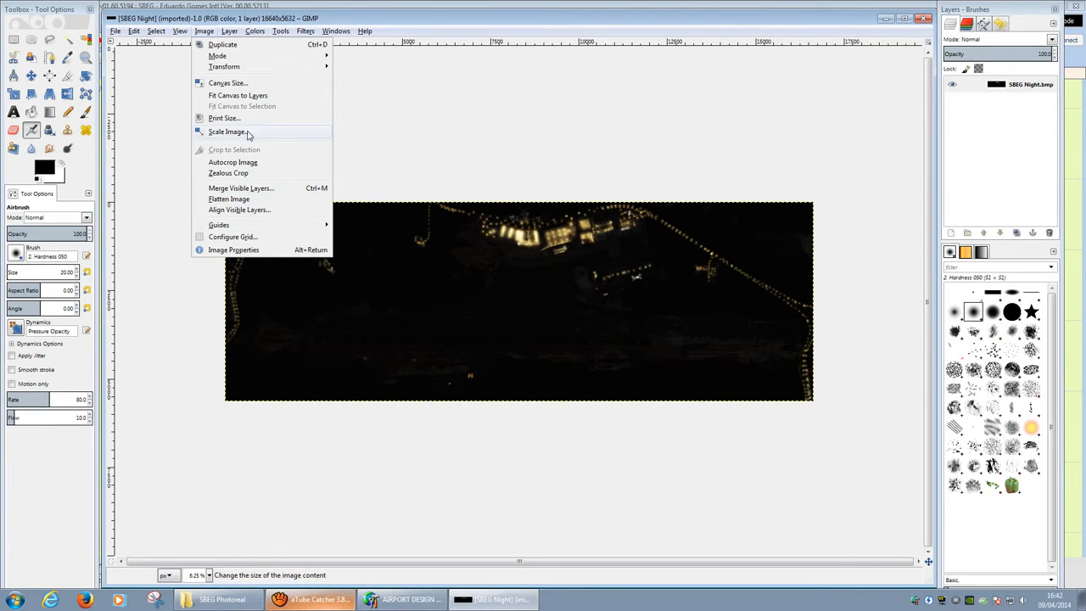
pyautogui.click(246, 133)
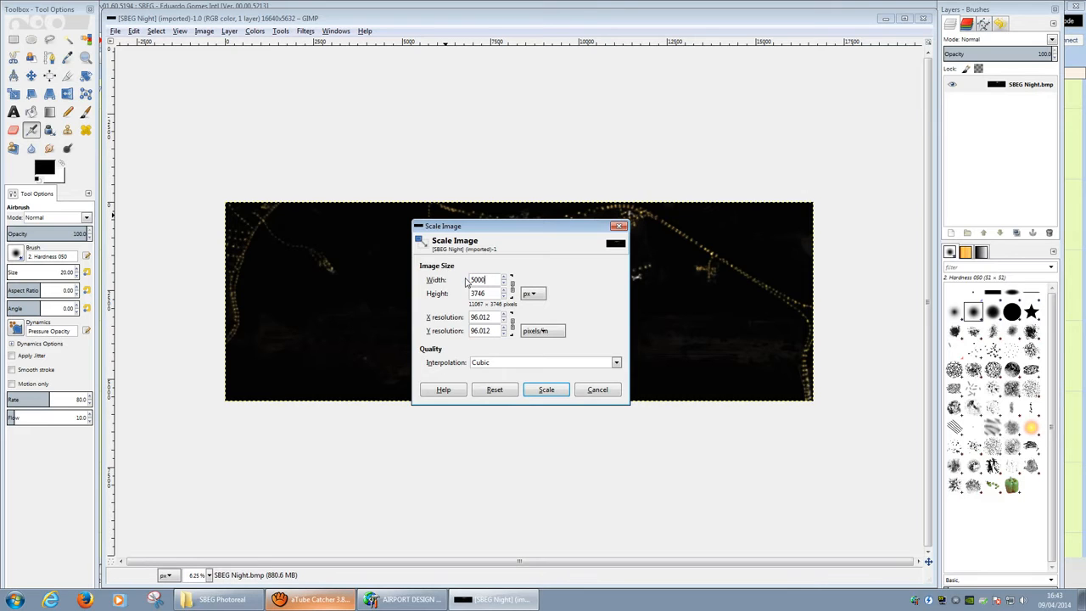
pyautogui.click(495, 294)
pyautogui.click(548, 390)
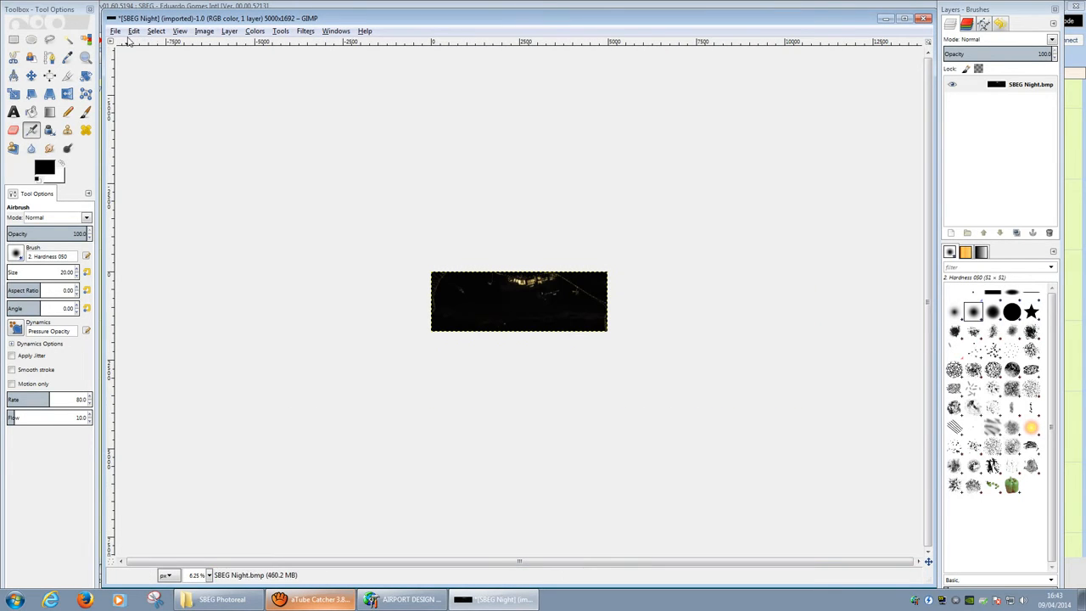
# Step: Export the image as SBEG Night.jpg at JPEG quality 90
pyautogui.click(114, 31)
pyautogui.click(187, 182)
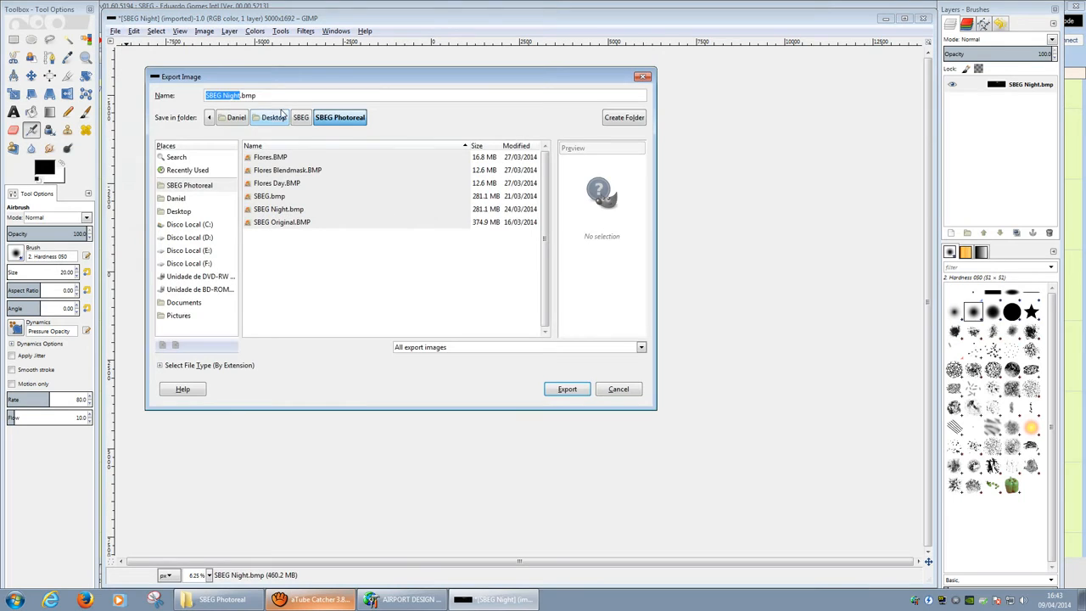
pyautogui.click(327, 99)
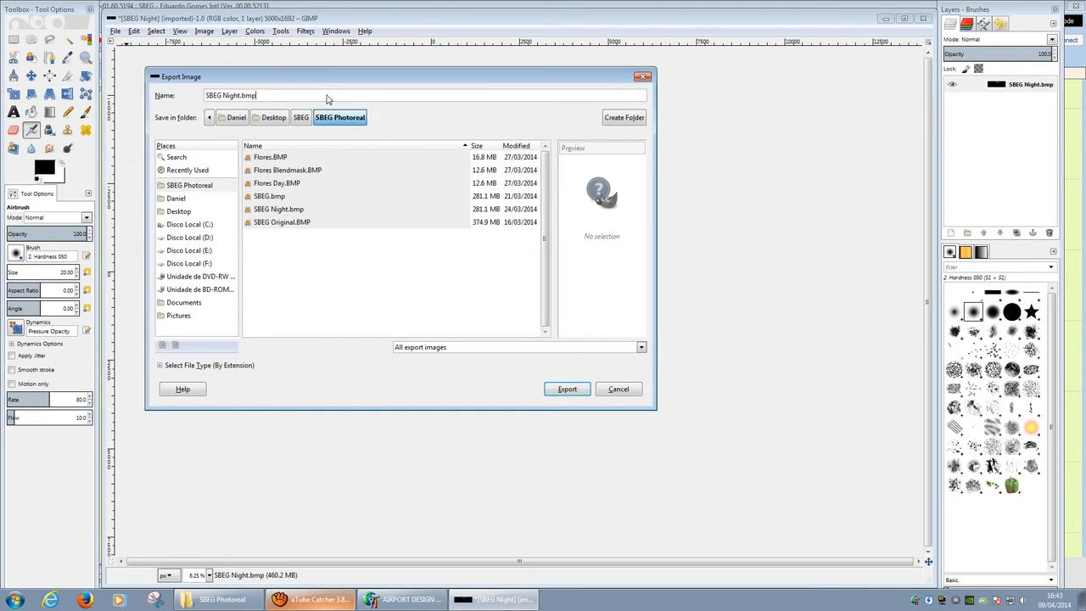
pyautogui.press('BackSpace')
pyautogui.press('BackSpace')
pyautogui.press('BackSpace')
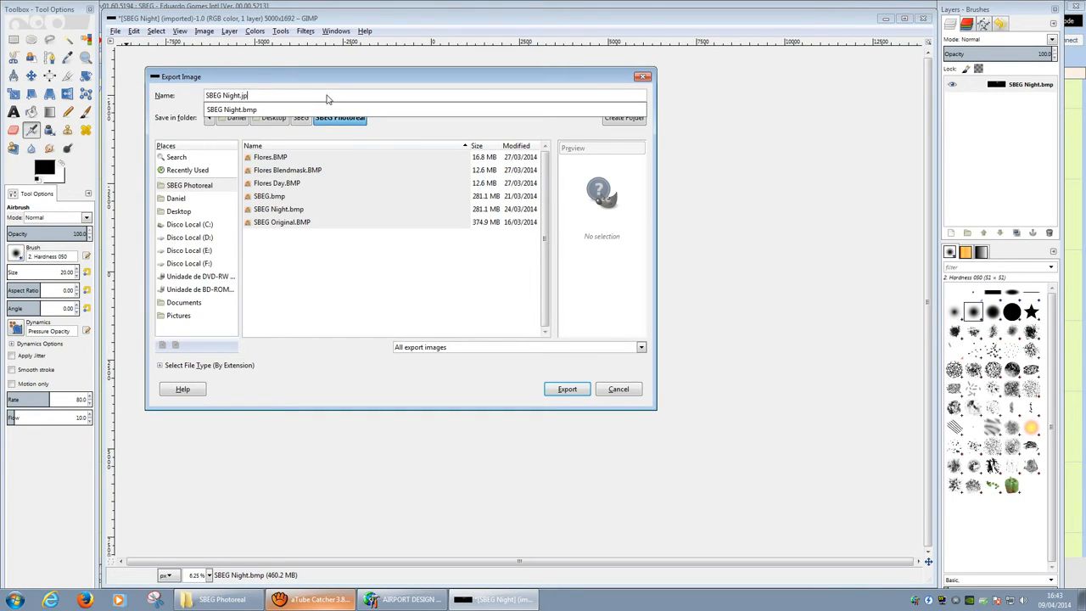
pyautogui.write('jpg')
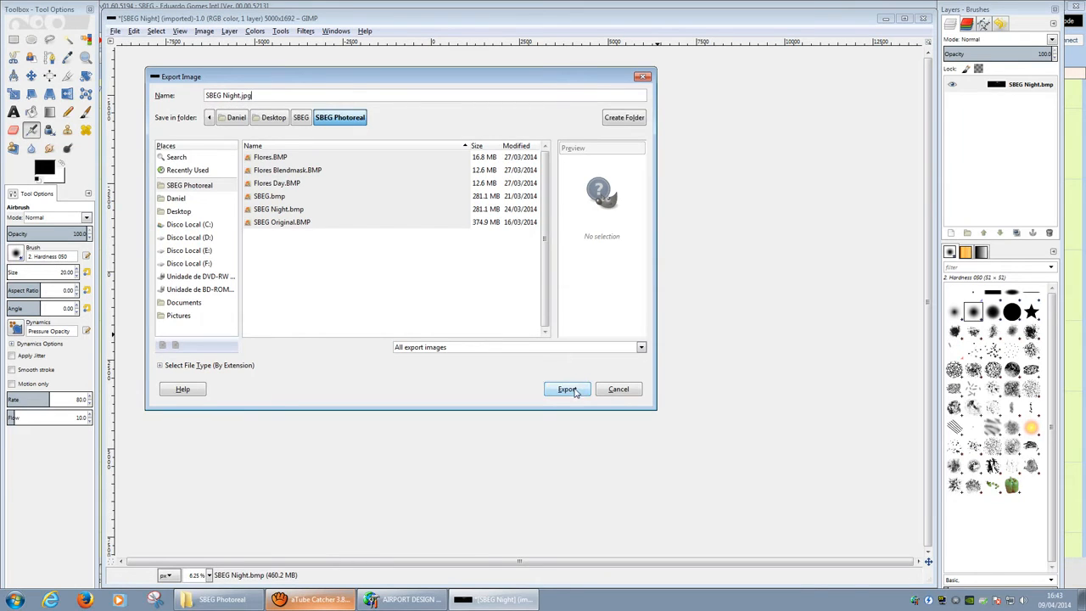
pyautogui.click(567, 390)
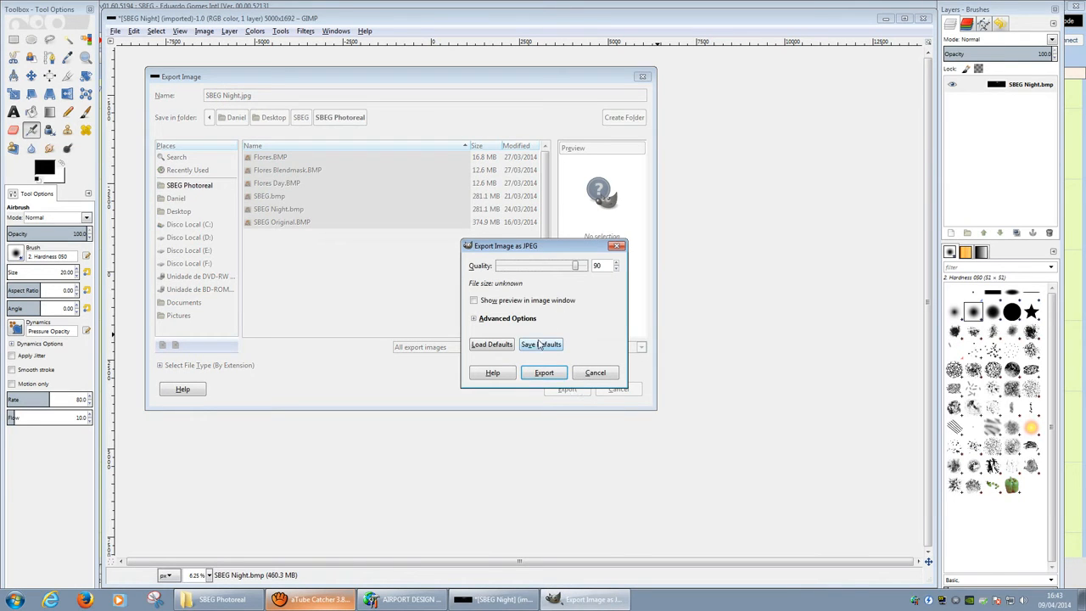
pyautogui.click(553, 375)
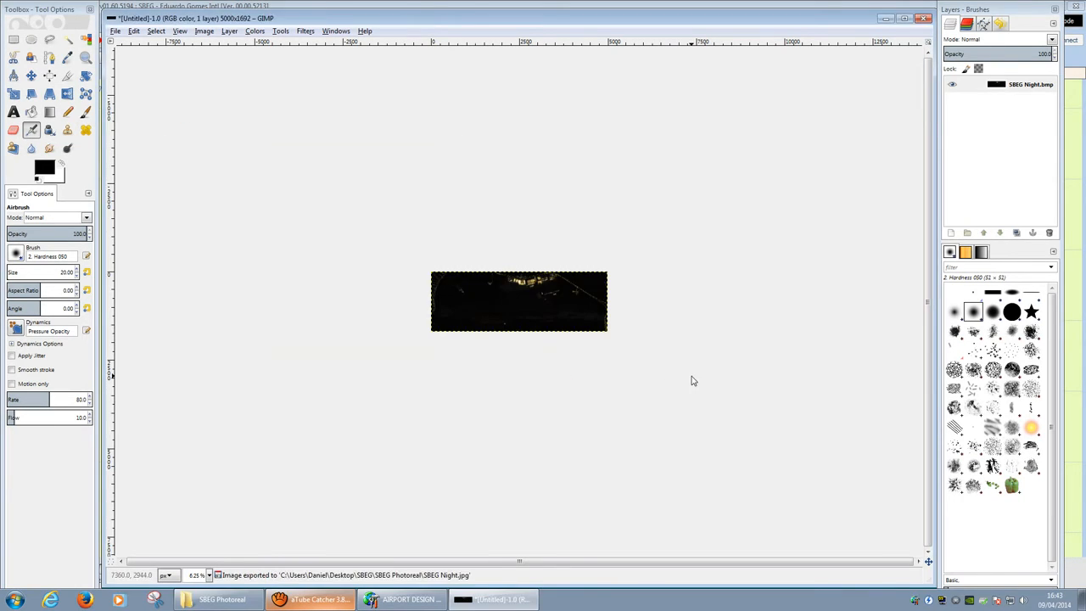
# Step: Close the image discarding changes and quit GIMP
pyautogui.click(923, 18)
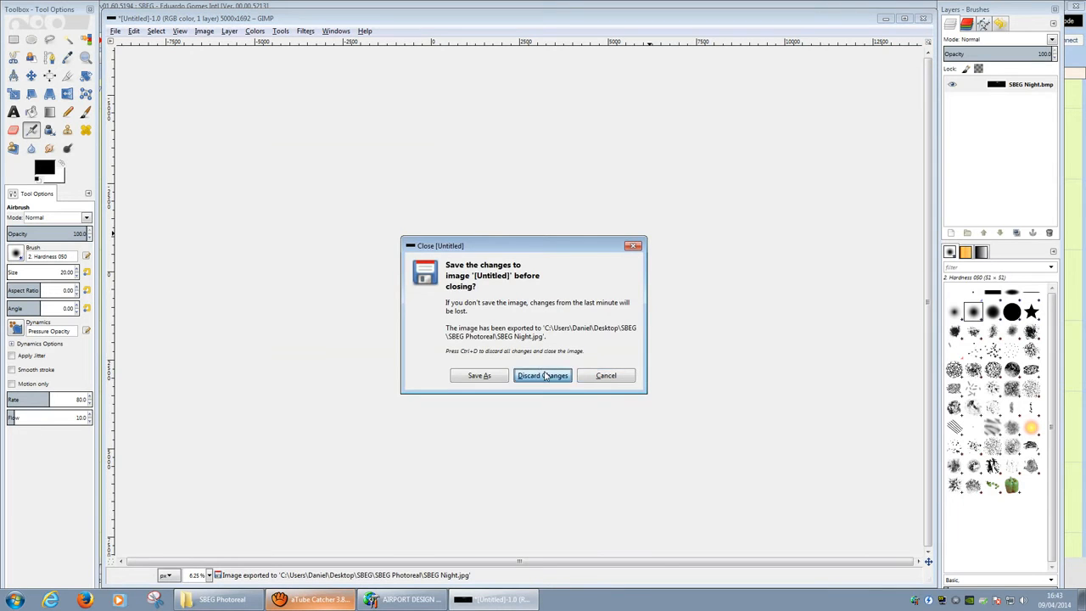
pyautogui.click(544, 375)
pyautogui.click(923, 18)
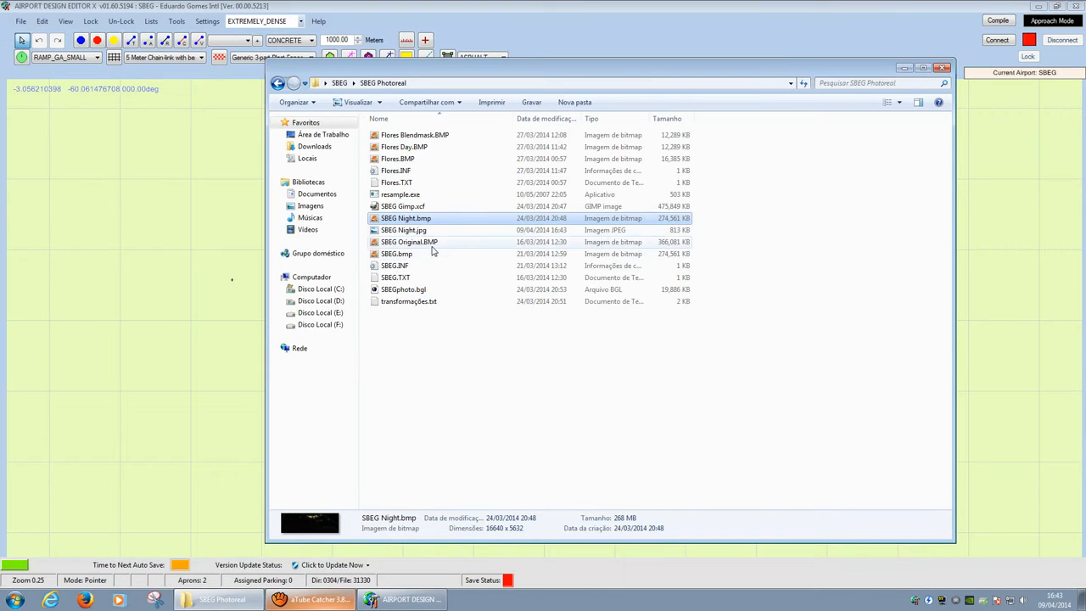
# Step: Preview the exported SBEG Night.jpg and close the photo viewer
pyautogui.doubleClick(404, 230)
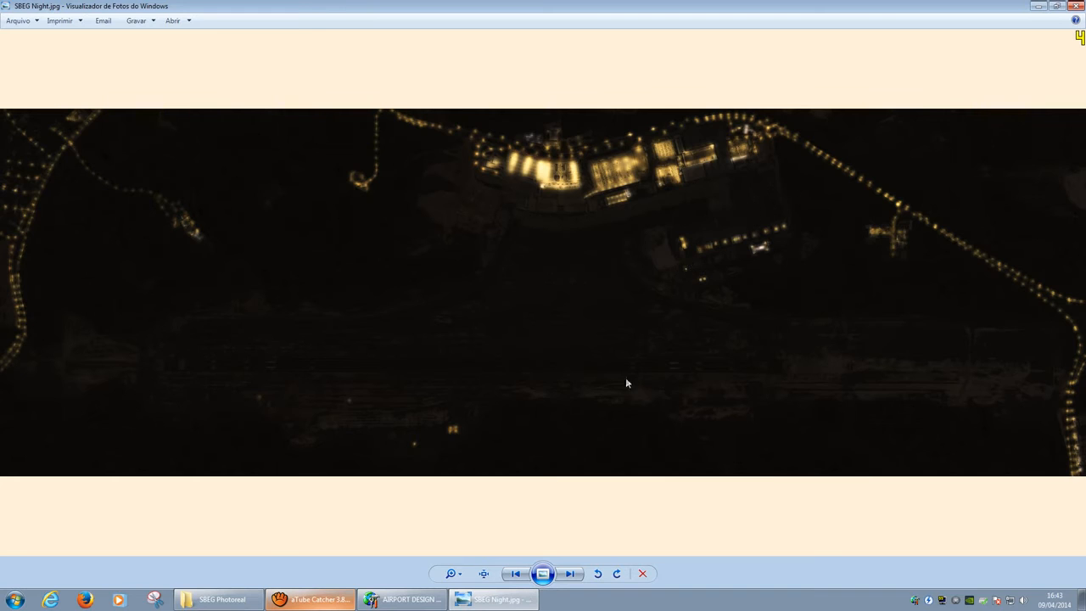
pyautogui.click(1076, 5)
pyautogui.click(372, 11)
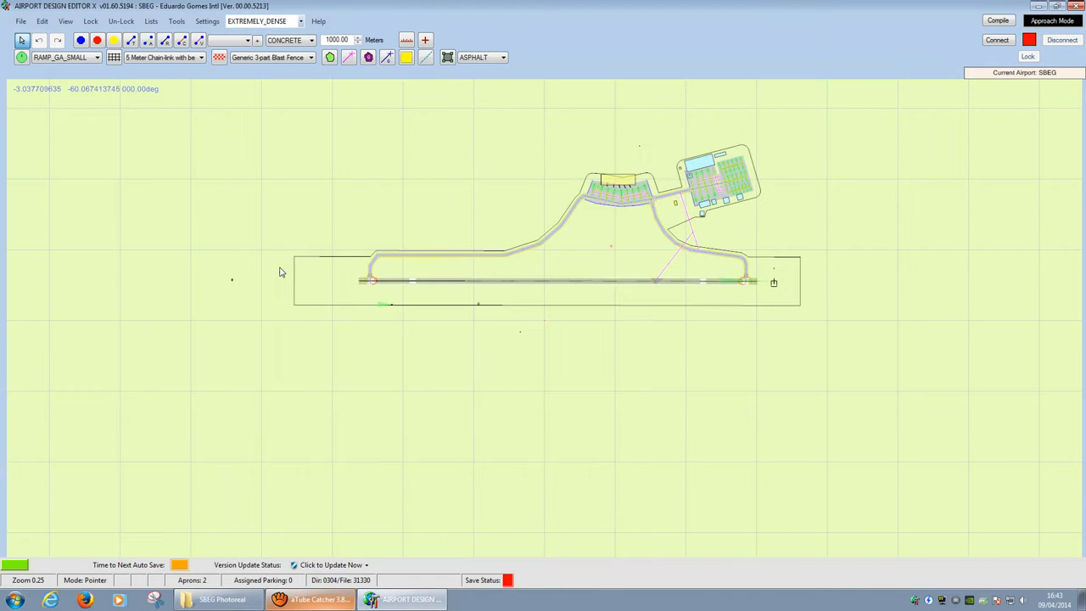
# Step: Add a background image set to SBEG Night.jpg with Enter Corner Coordinates ticked
pyautogui.rightClick(307, 195)
pyautogui.moveTo(433, 223)
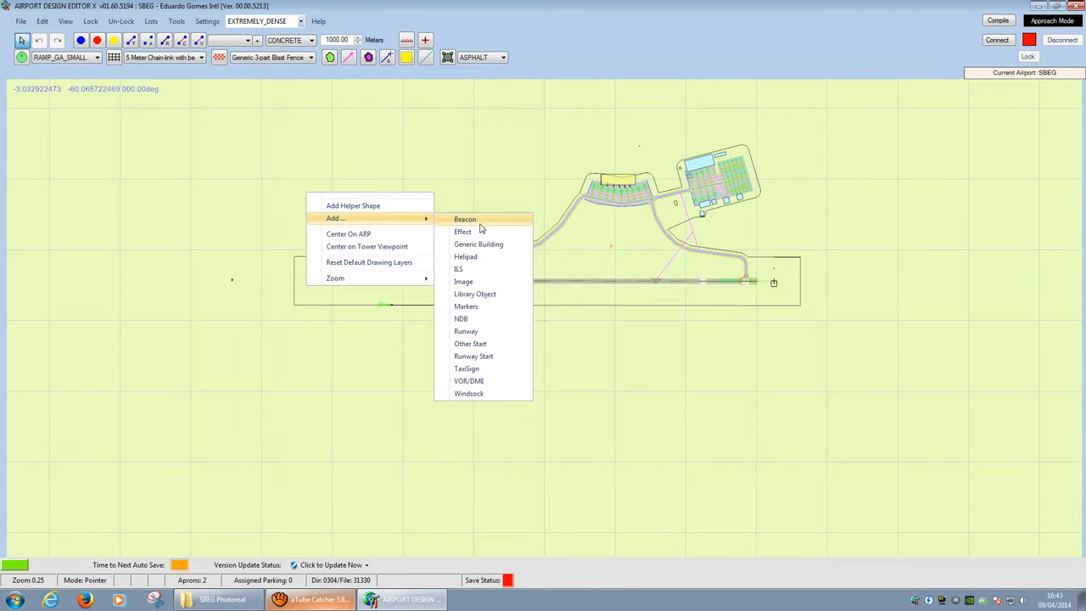
pyautogui.click(481, 269)
pyautogui.click(323, 118)
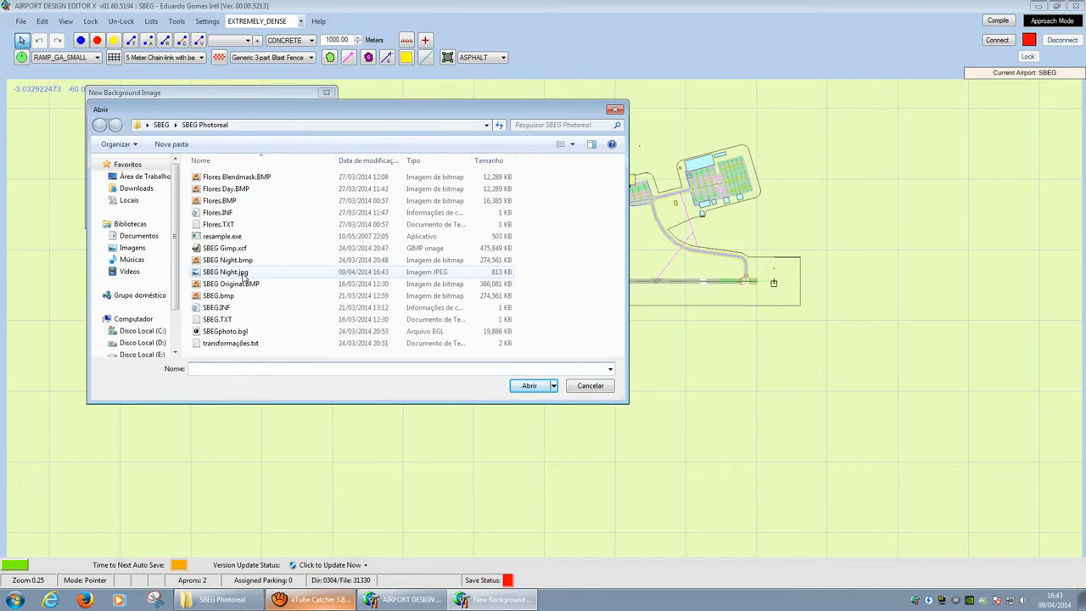
pyautogui.click(247, 271)
pyautogui.click(529, 386)
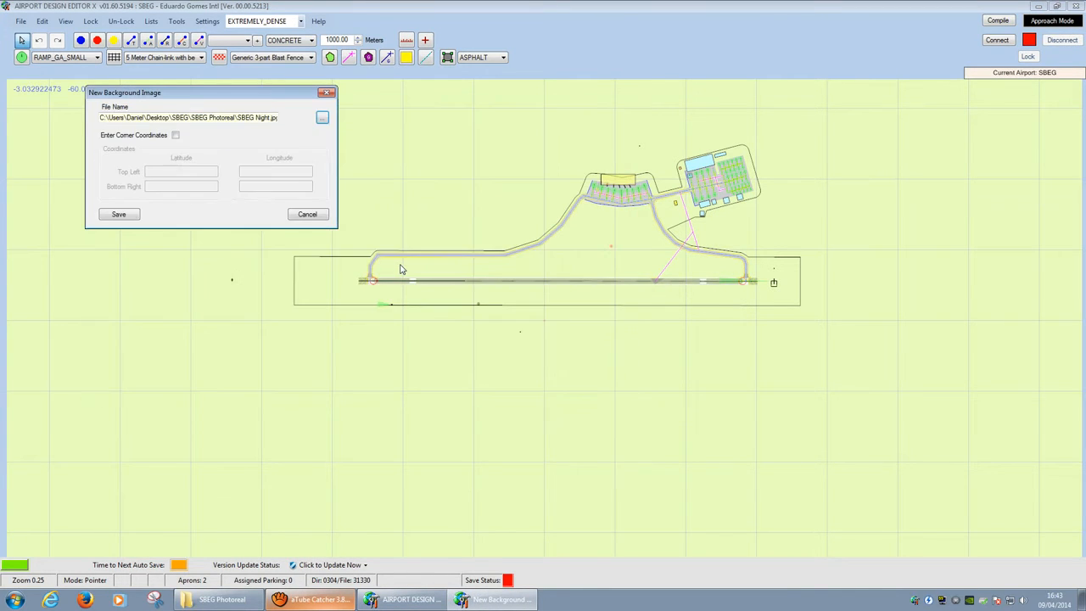
pyautogui.click(175, 135)
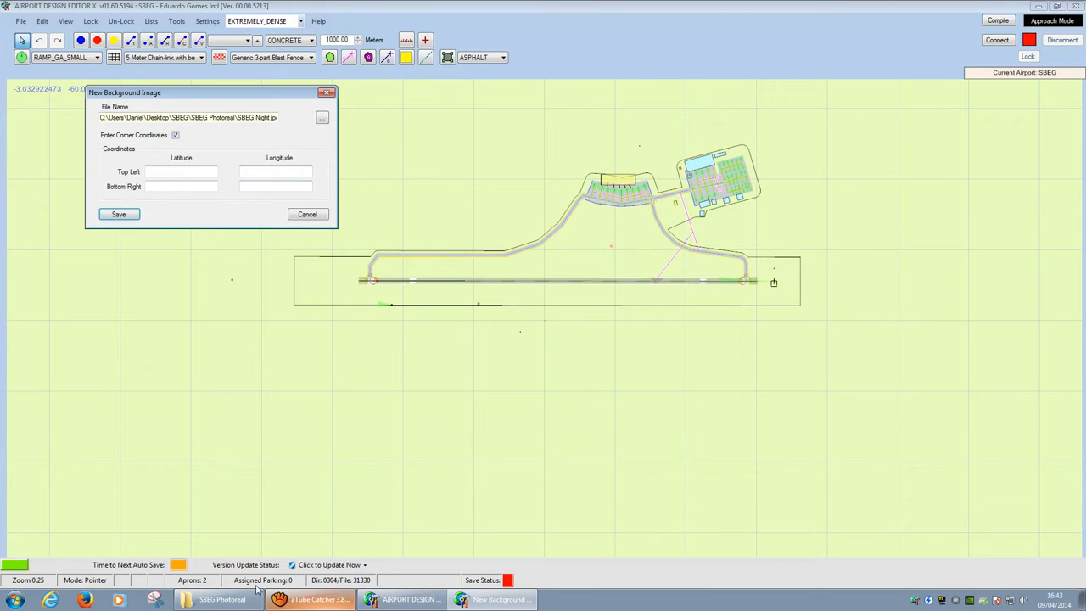
pyautogui.click(246, 599)
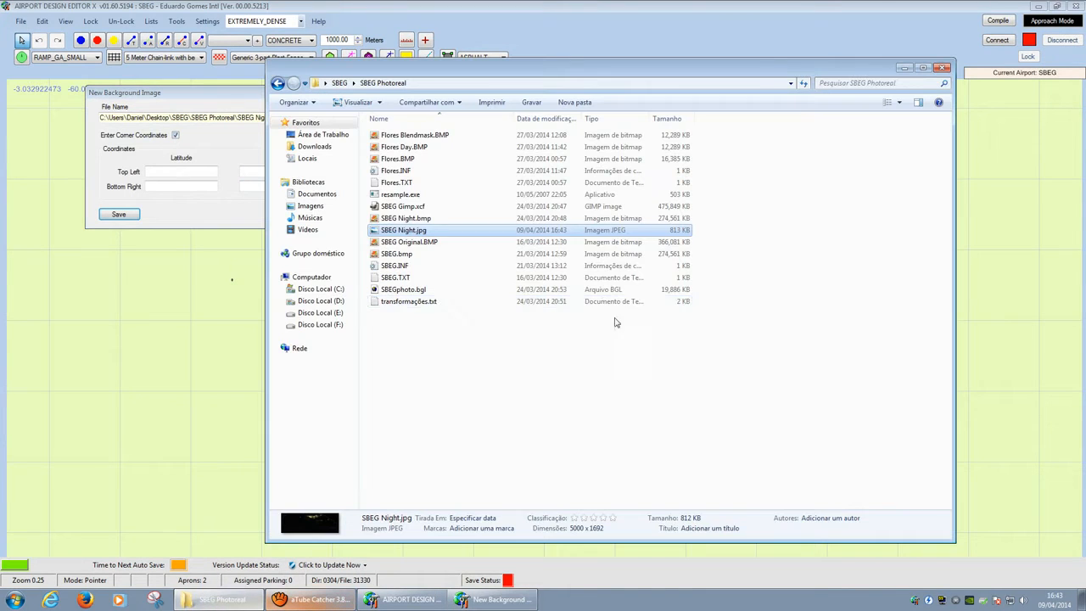
# Step: Open SBEG.TXT and paste its North and South values as top-left and bottom-right latitudes
pyautogui.doubleClick(411, 277)
pyautogui.click(942, 67)
pyautogui.click(675, 170)
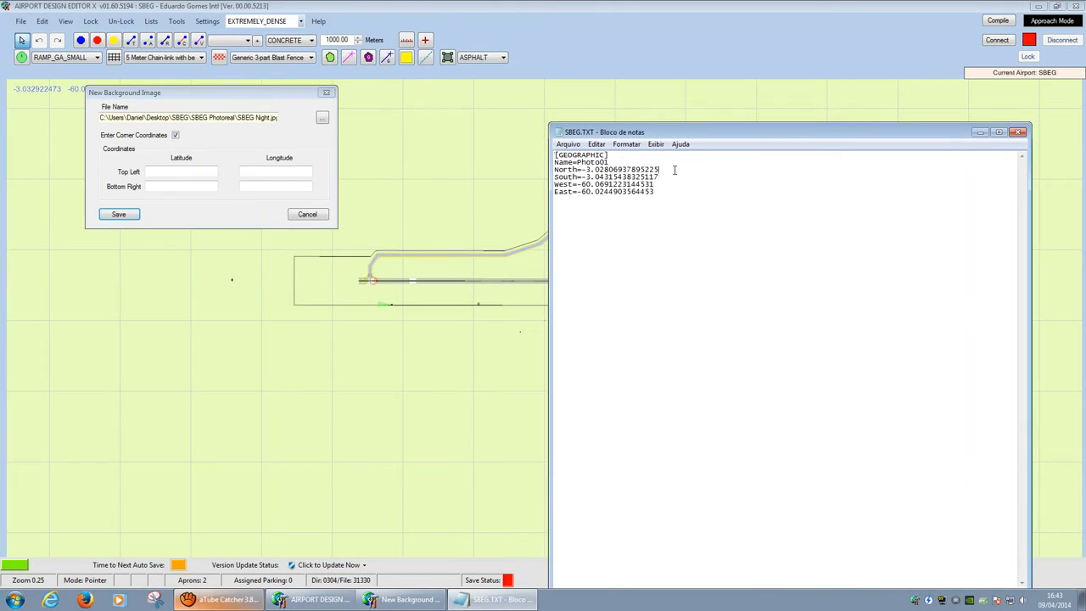
pyautogui.moveTo(674, 170); pyautogui.dragTo(583, 169)
pyautogui.hotkey('ctrl', 'c')
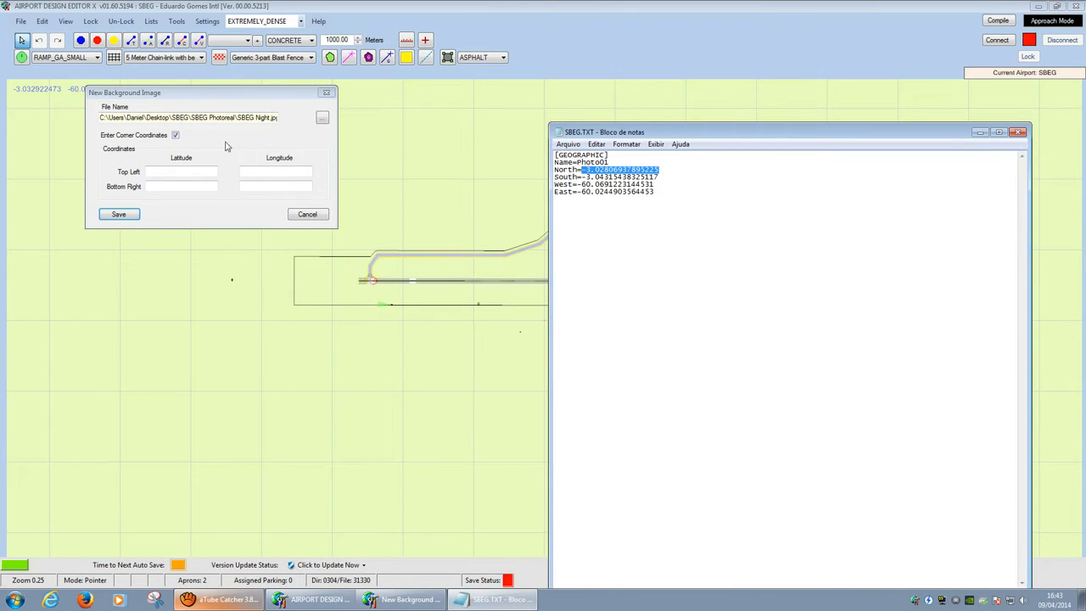
pyautogui.click(182, 174)
pyautogui.hotkey('ctrl', 'v')
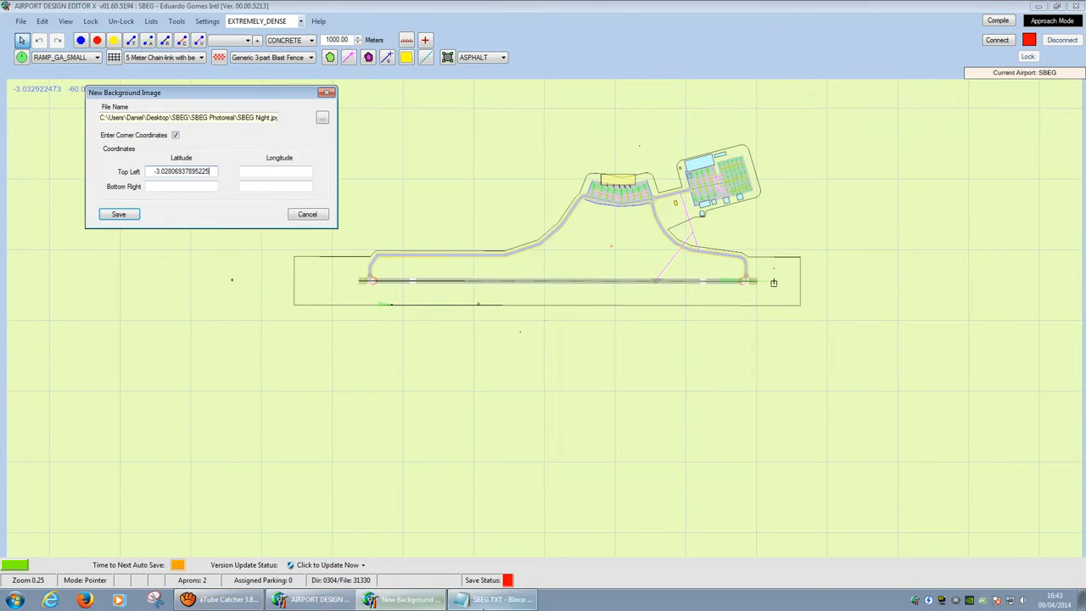
pyautogui.click(496, 600)
pyautogui.moveTo(662, 178); pyautogui.dragTo(586, 178)
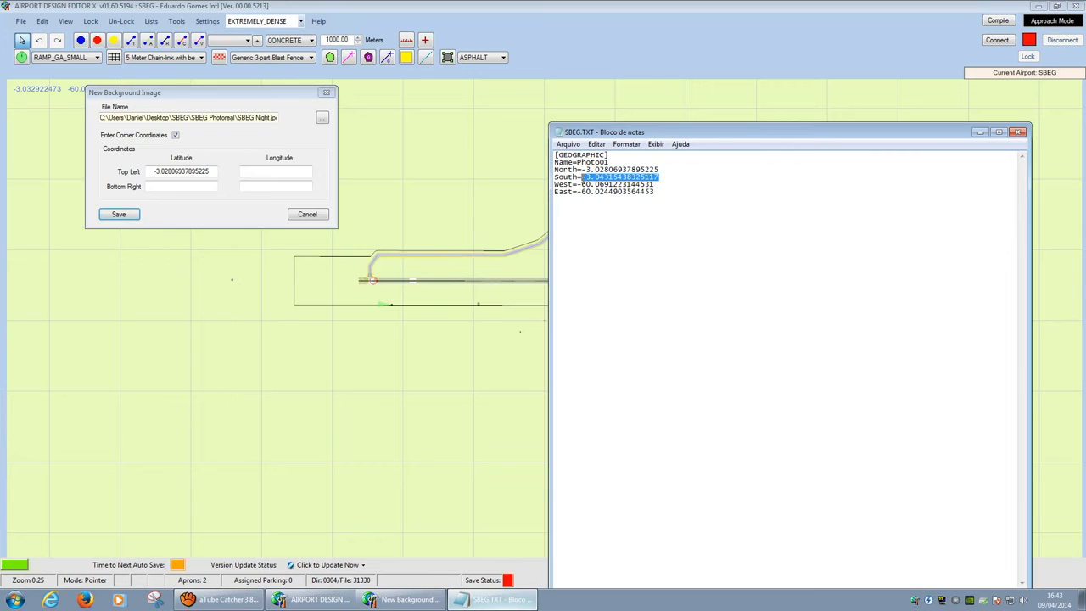
pyautogui.click(181, 186)
pyautogui.write('-3.0431543832517')
# Step: Paste the West and East values as top-left and bottom-right longitudes, then save
pyautogui.click(496, 599)
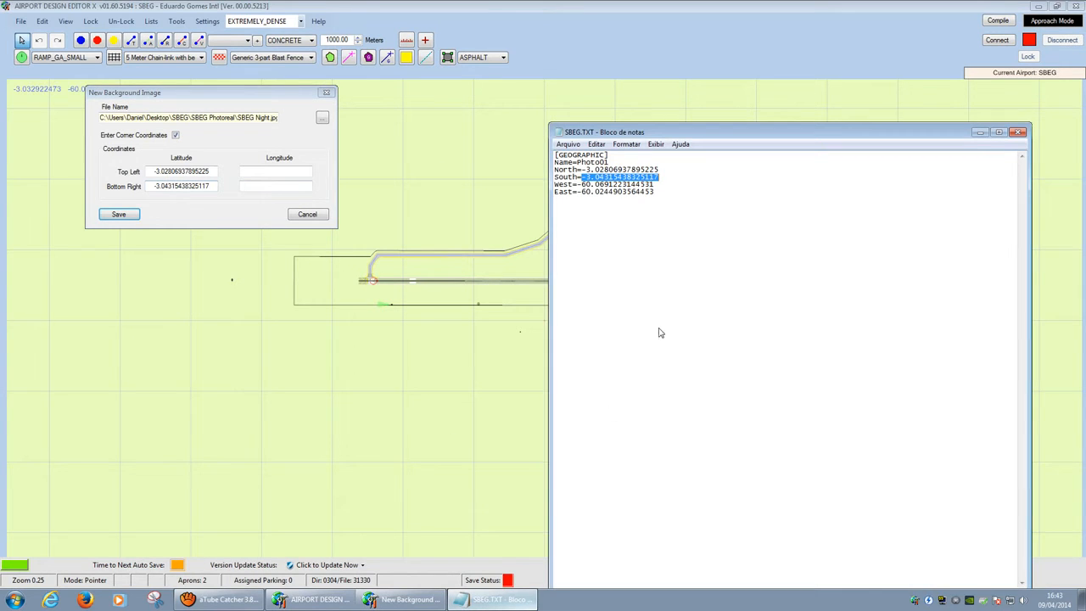
pyautogui.moveTo(655, 185); pyautogui.dragTo(577, 184)
pyautogui.hotkey('ctrl', 'c')
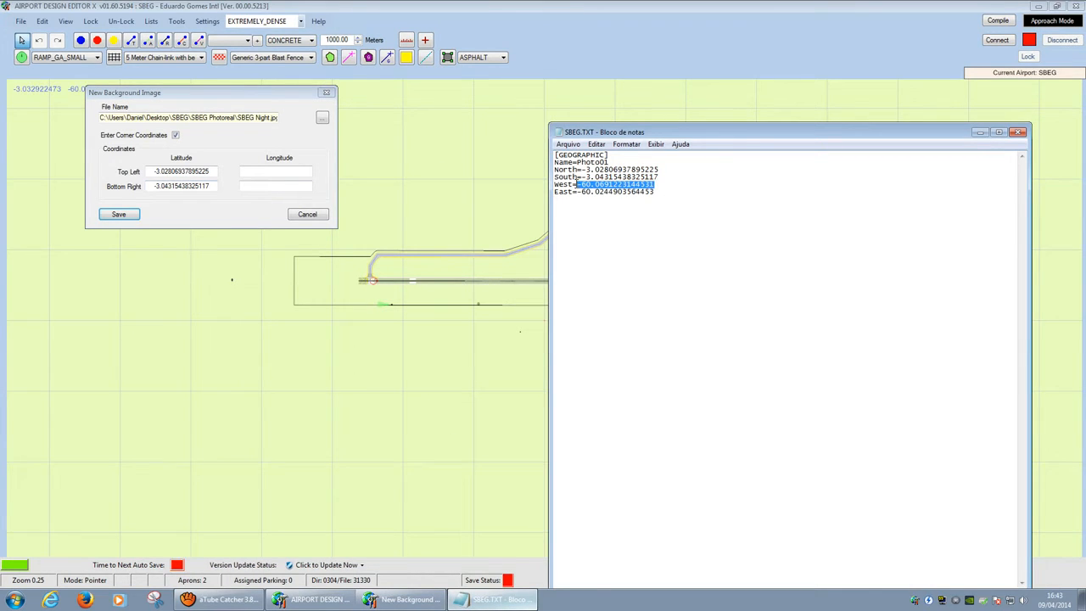
pyautogui.click(268, 177)
pyautogui.hotkey('ctrl', 'v')
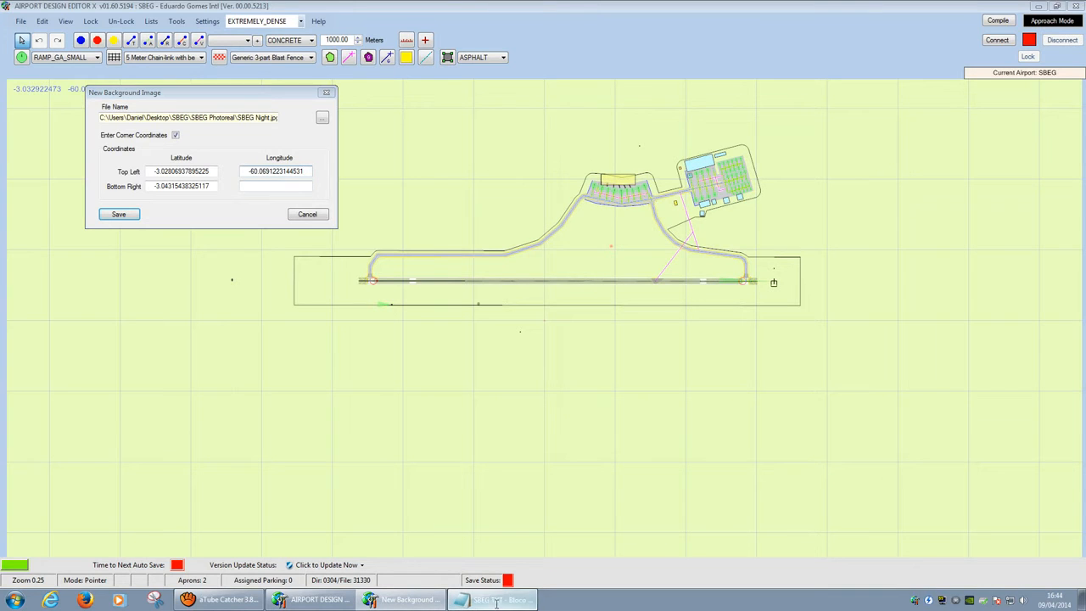
pyautogui.click(496, 599)
pyautogui.click(662, 194)
pyautogui.moveTo(662, 194); pyautogui.dragTo(579, 192)
pyautogui.hotkey('ctrl', 'c')
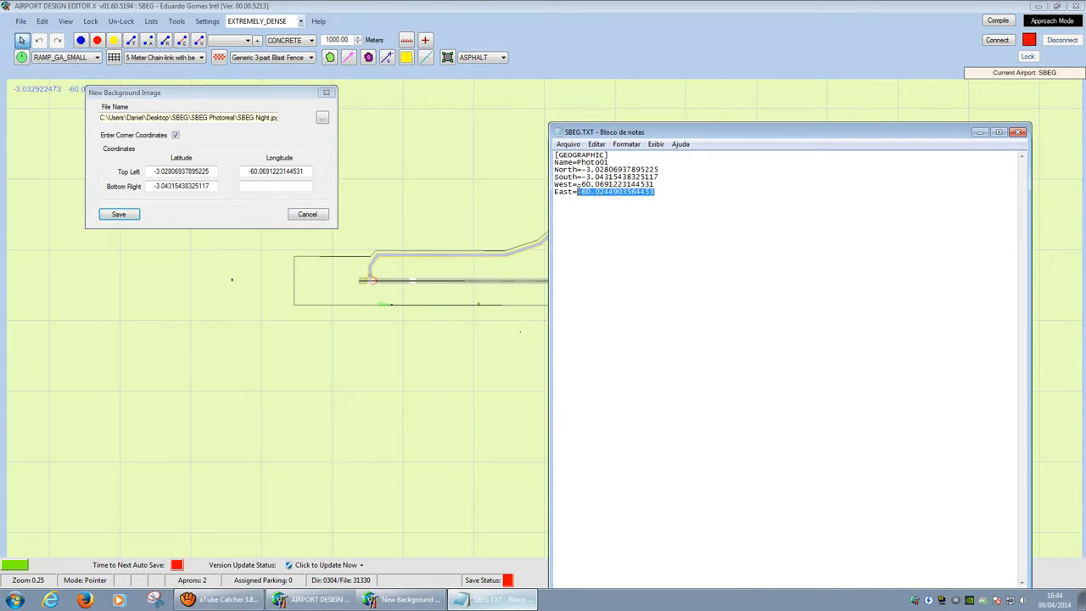
pyautogui.click(285, 190)
pyautogui.hotkey('ctrl', 'v')
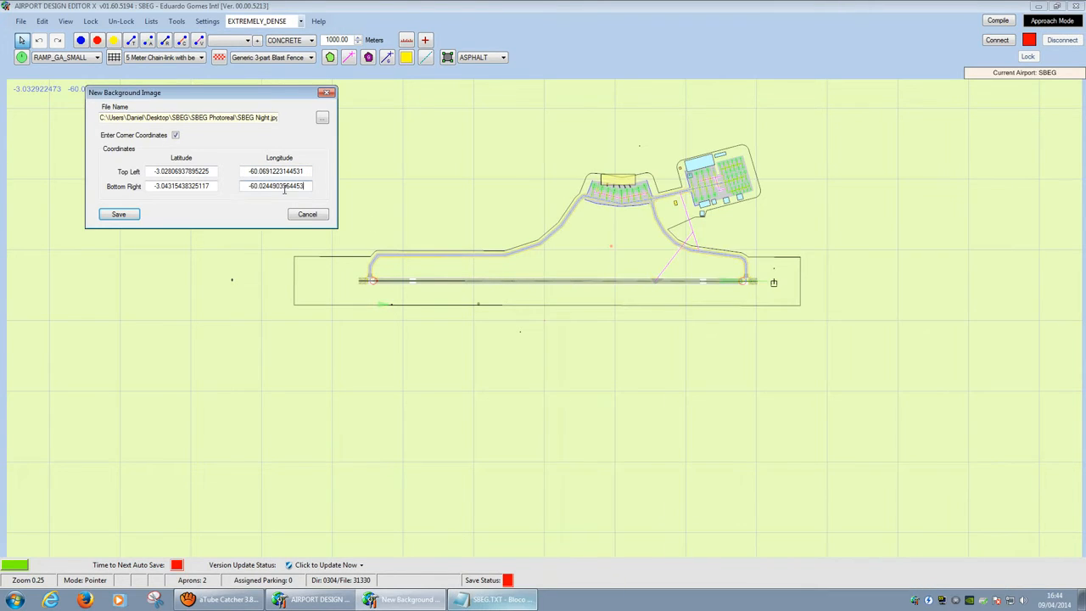
pyautogui.click(119, 214)
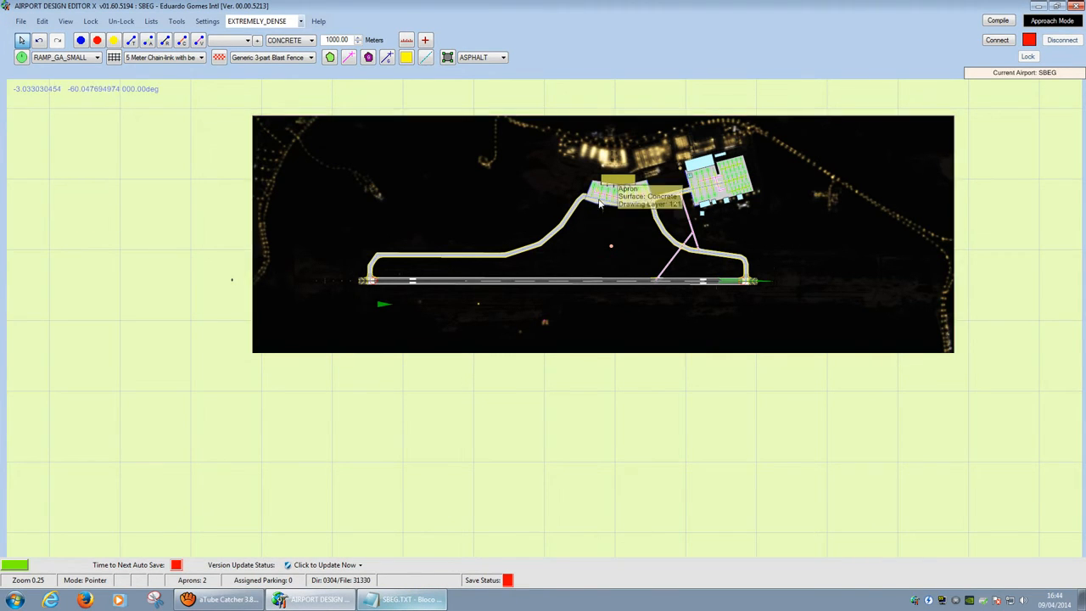
# Step: Close SBEG.TXT and pan and zoom around the airport map
pyautogui.click(400, 599)
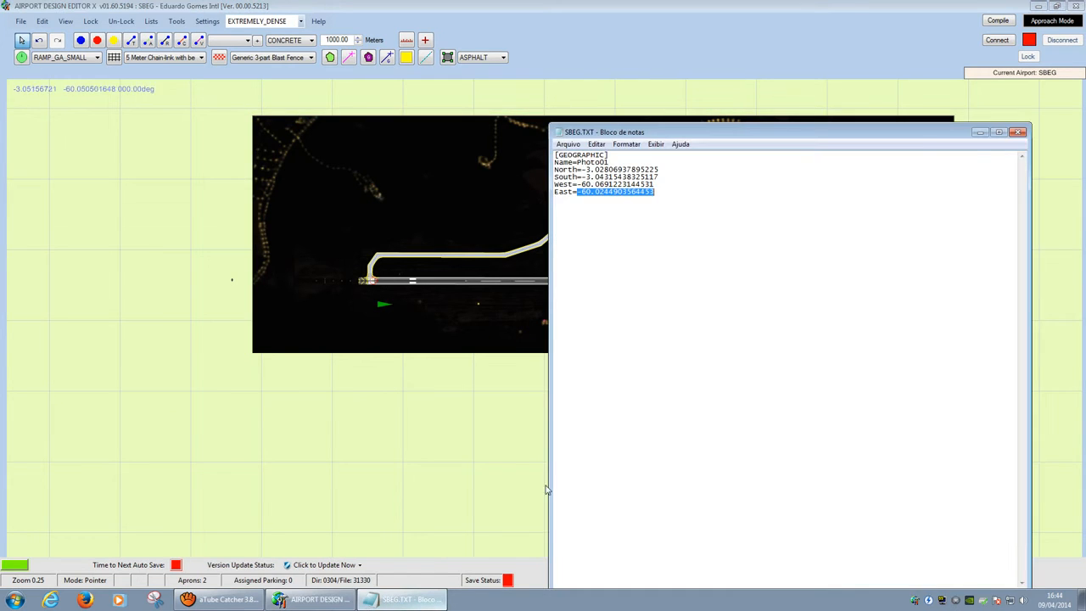
pyautogui.click(1018, 134)
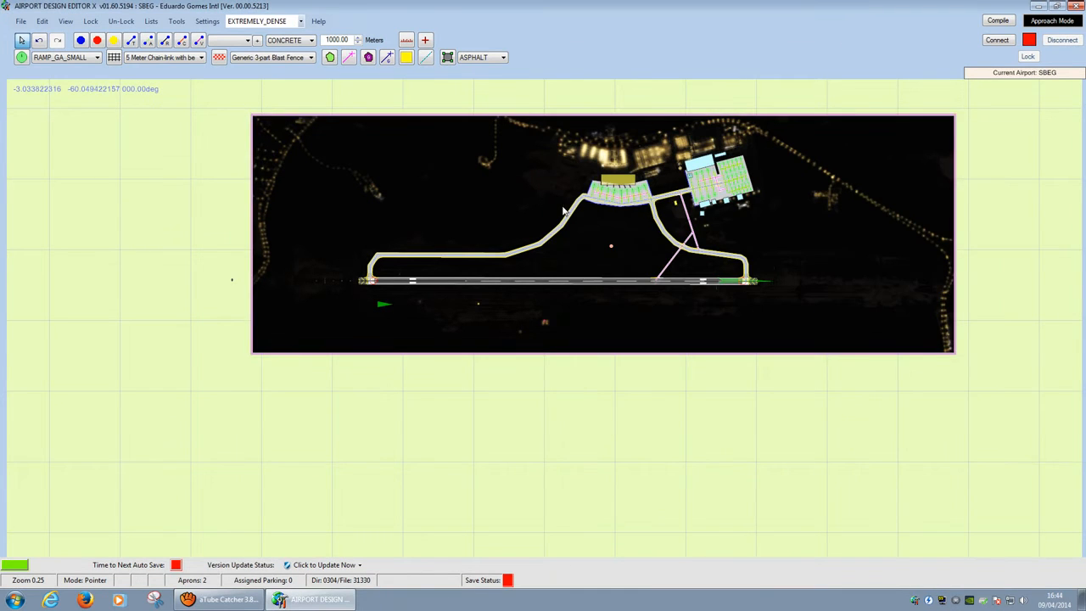
pyautogui.moveTo(556, 265); pyautogui.dragTo(573, 304)
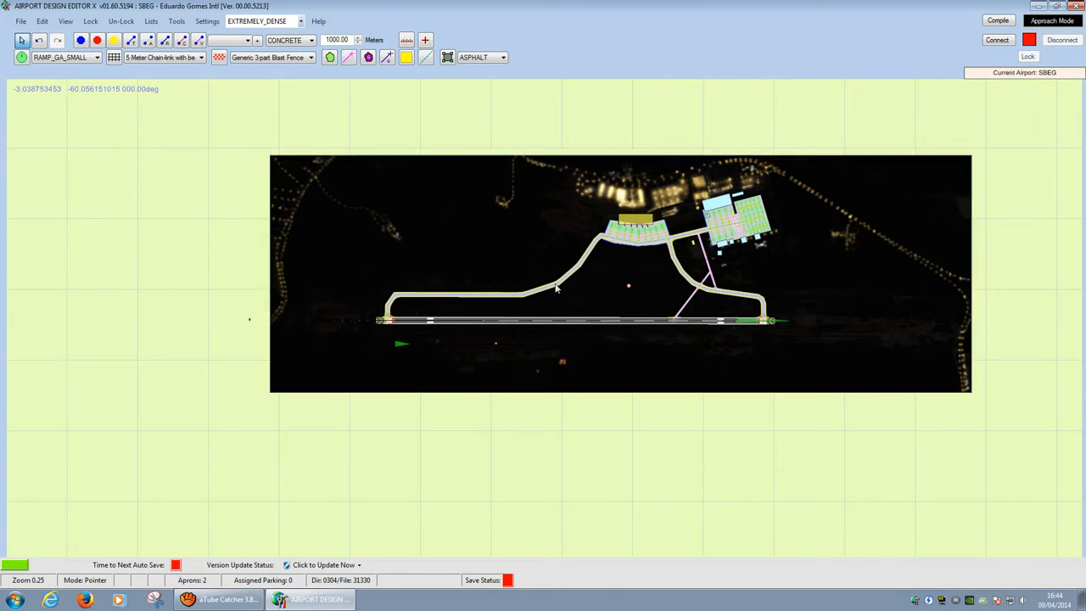
pyautogui.keyDown('ctrl'); pyautogui.scroll(-3, 556, 291); pyautogui.keyUp('ctrl')
pyautogui.keyDown('ctrl'); pyautogui.scroll(3, 553, 289); pyautogui.keyUp('ctrl')
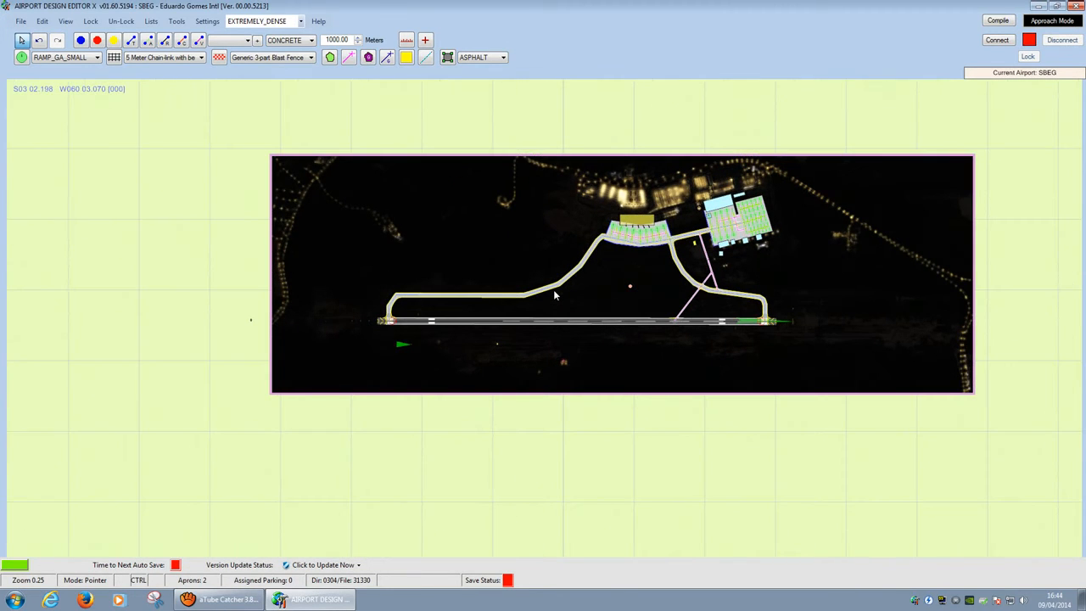
pyautogui.scroll(1, 582, 275)
pyautogui.scroll(1, 594, 279)
pyautogui.moveTo(594, 279); pyautogui.dragTo(224, 187)
pyautogui.scroll(7, 667, 250)
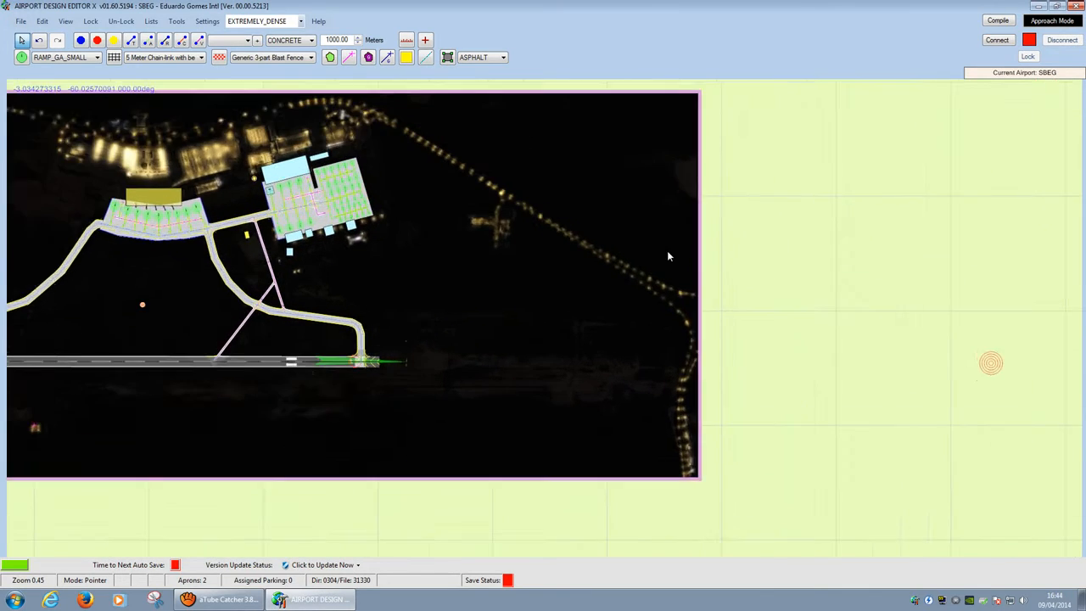
# Step: Zoom in on the lit road beside the runway's western threshold
pyautogui.moveTo(428, 180); pyautogui.dragTo(966, 345)
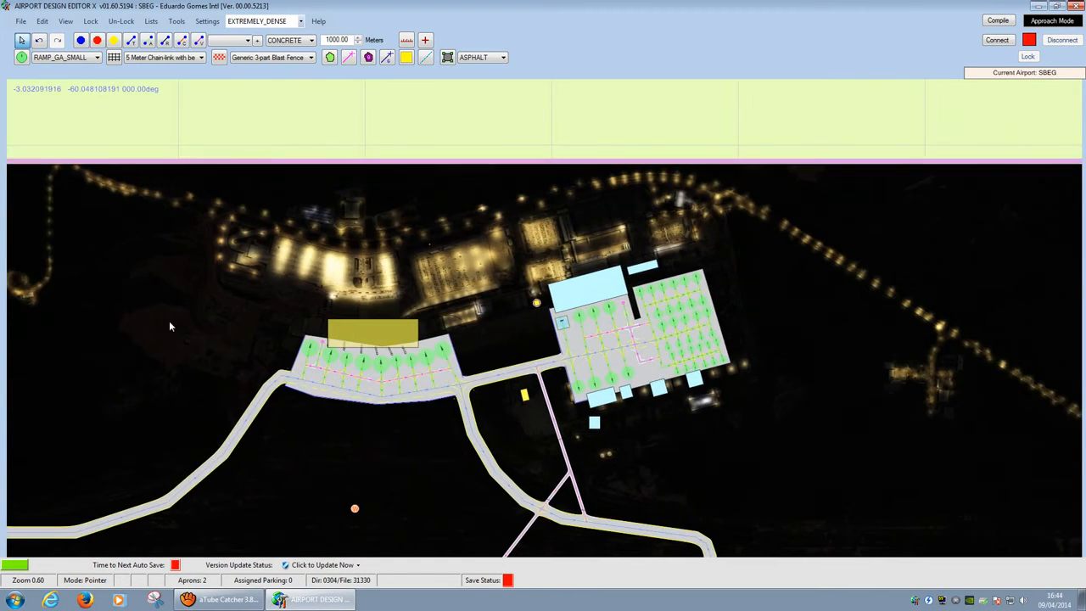
pyautogui.scroll(-1, 169, 321)
pyautogui.moveTo(169, 321); pyautogui.dragTo(882, 284)
pyautogui.moveTo(402, 404); pyautogui.dragTo(537, 404)
pyautogui.moveTo(357, 484); pyautogui.dragTo(497, 318)
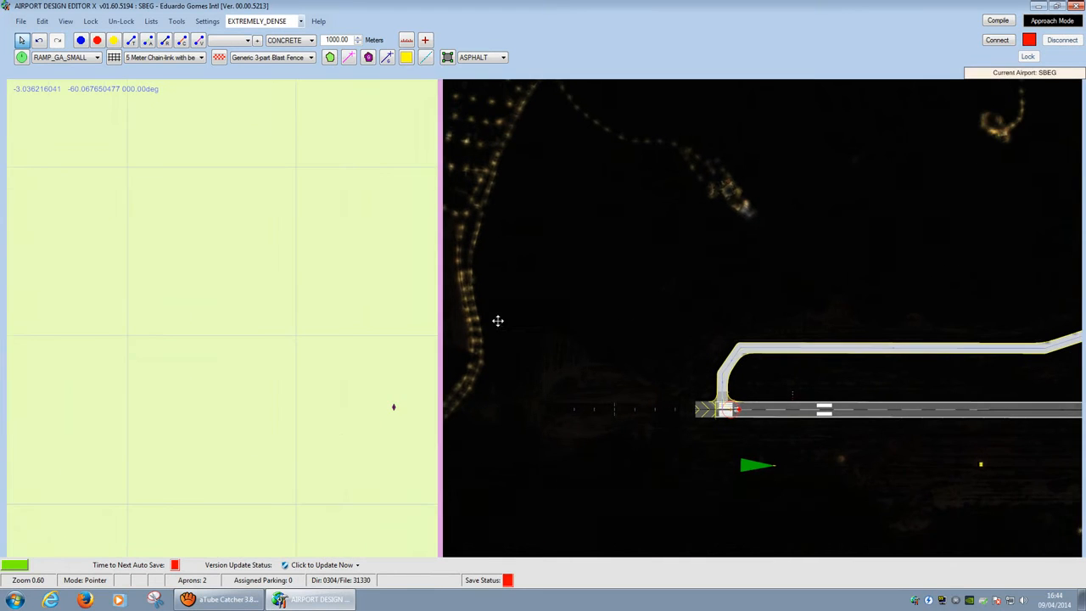
pyautogui.scroll(9, 458, 421)
pyautogui.scroll(2, 515, 348)
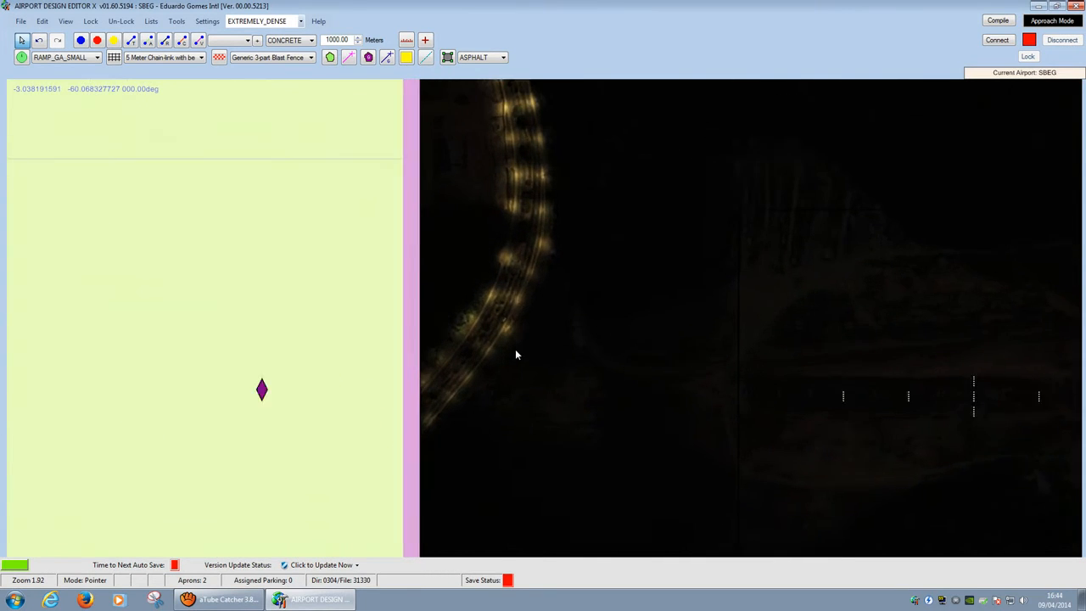
pyautogui.scroll(3, 508, 351)
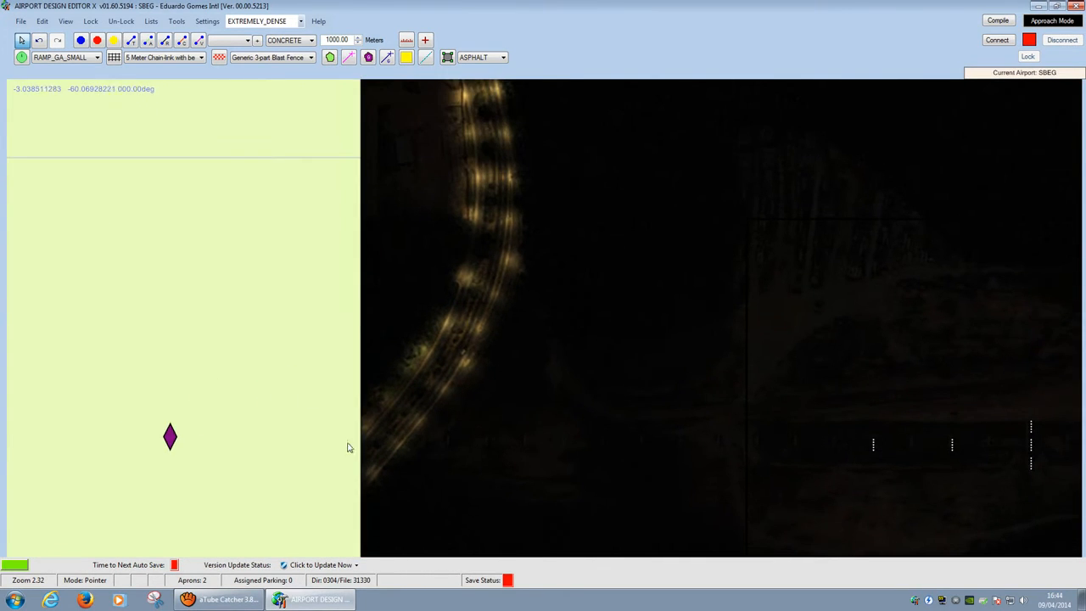
pyautogui.scroll(1, 427, 442)
pyautogui.scroll(-12, 494, 168)
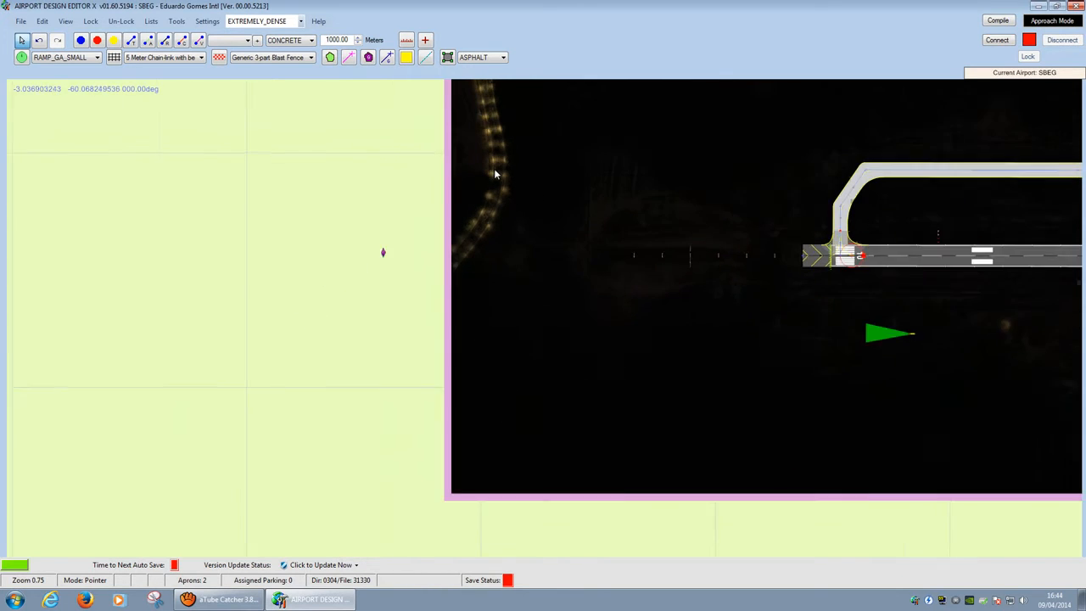
pyautogui.moveTo(494, 213); pyautogui.dragTo(462, 361)
pyautogui.scroll(2, 426, 416)
pyautogui.scroll(7, 427, 422)
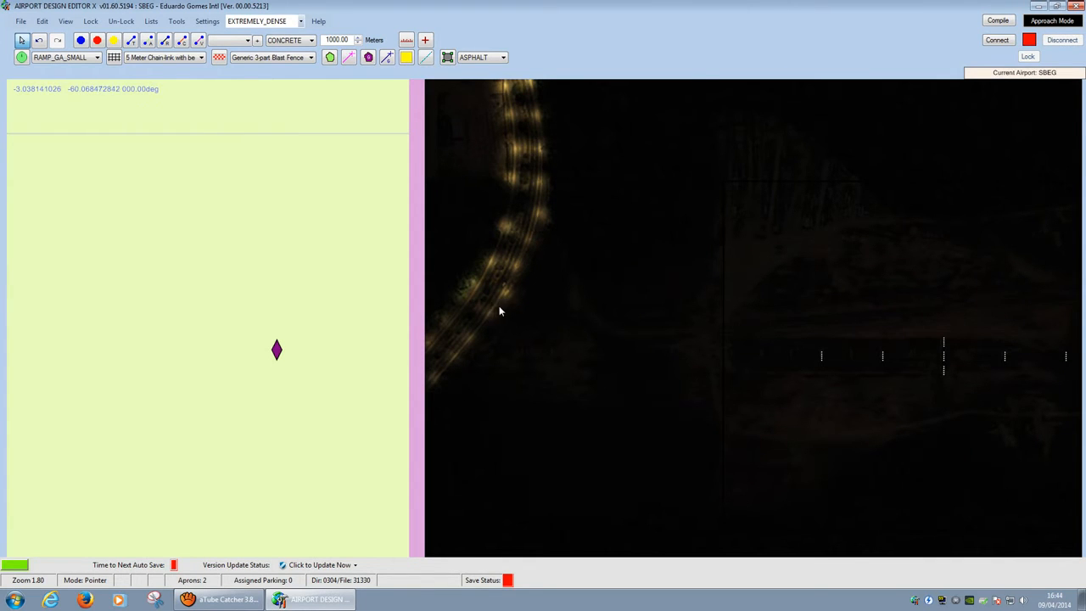
pyautogui.scroll(10, 499, 310)
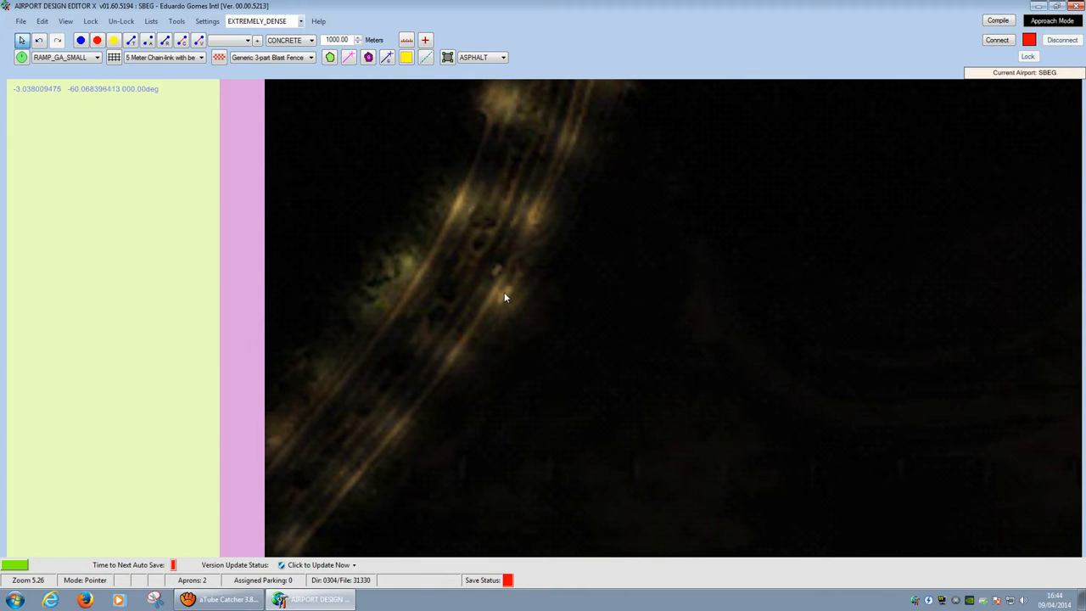
# Step: Place an effect object on the lit road, keeping Aerosoft_Beaver_Smoke.fx as its effect
pyautogui.rightClick(501, 295)
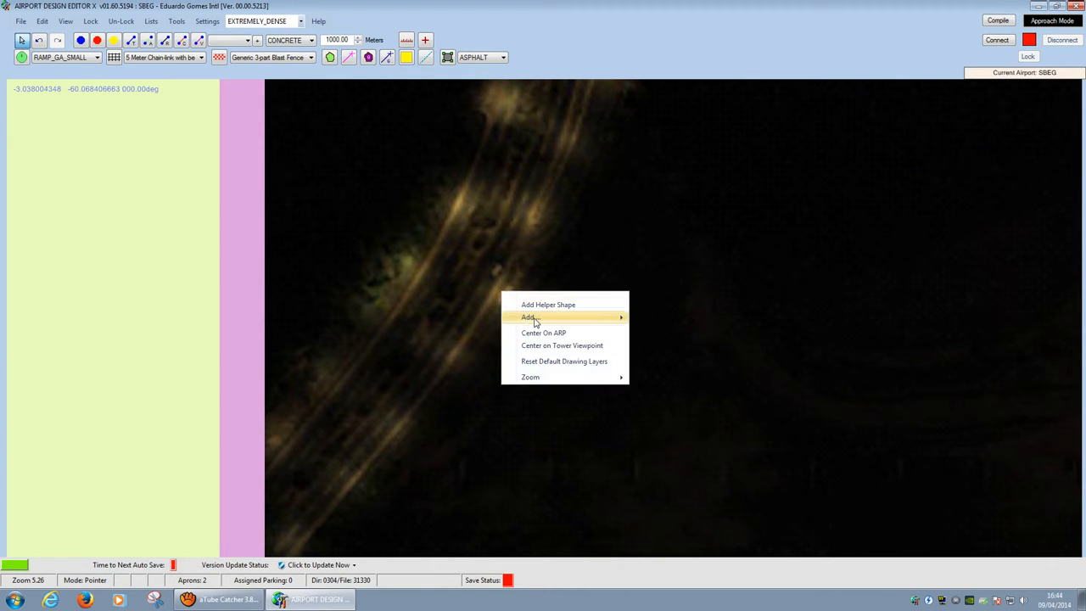
pyautogui.moveTo(534, 320)
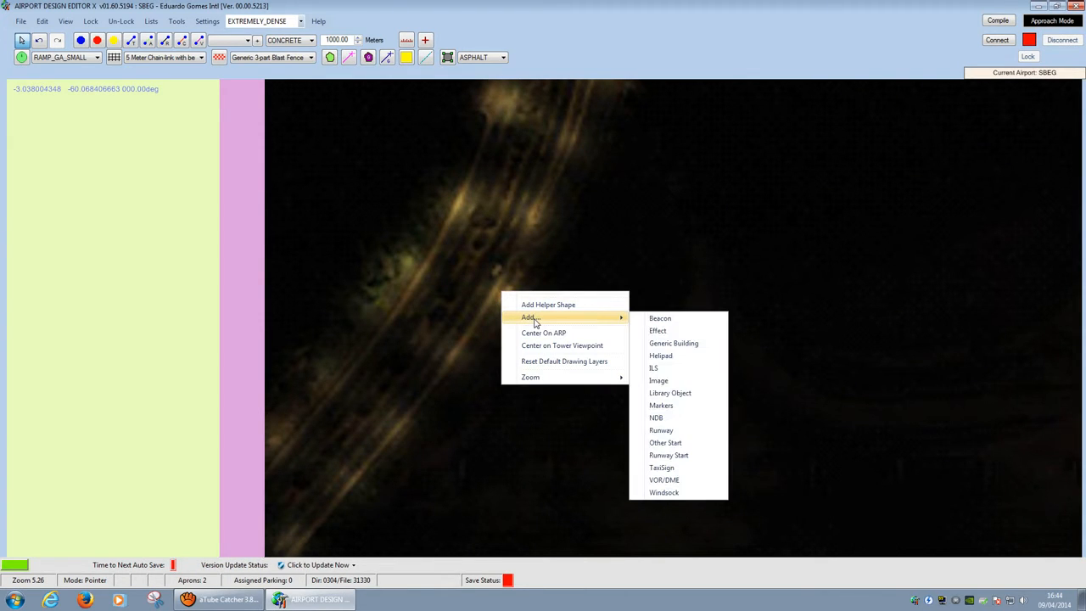
pyautogui.click(678, 334)
pyautogui.click(319, 206)
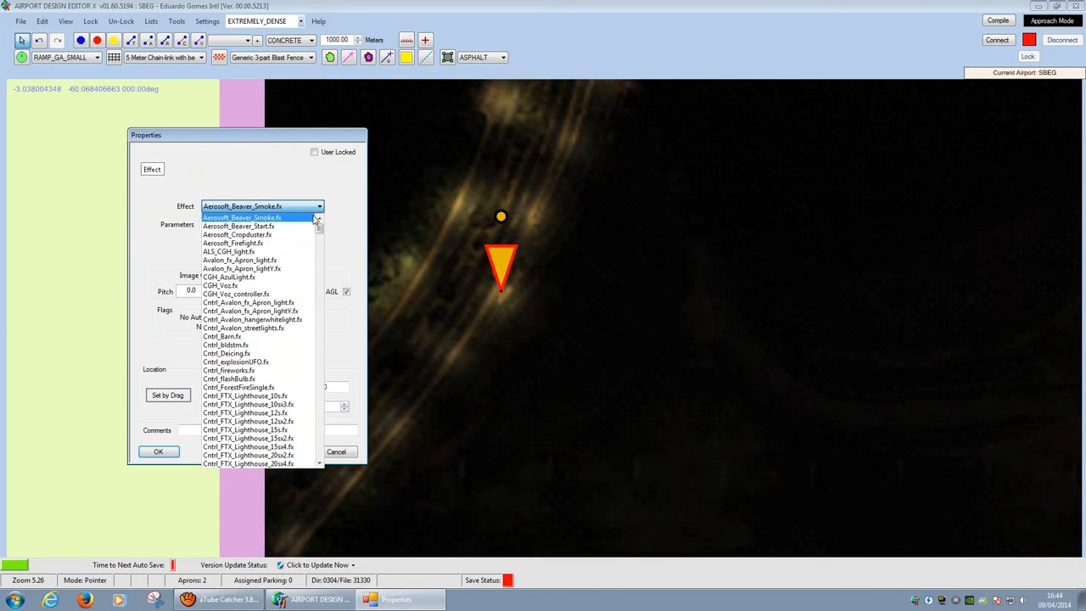
pyautogui.moveTo(319, 222)
pyautogui.mouseDown()
pyautogui.moveTo(329, 453)
pyautogui.moveTo(323, 223)
pyautogui.mouseUp()
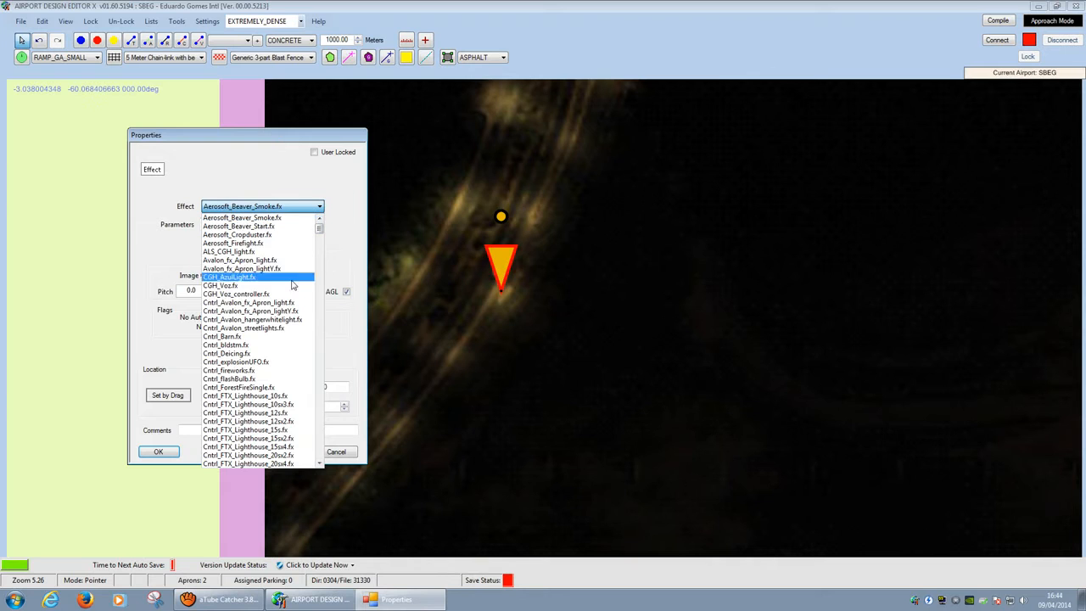
pyautogui.click(353, 242)
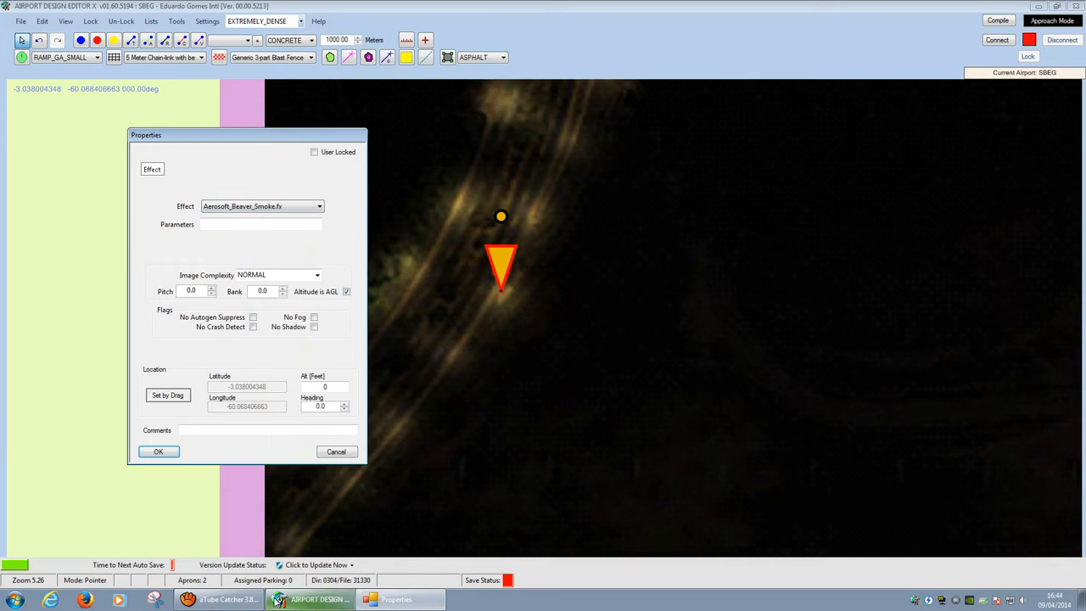
# Step: Switch windows from the taskbar and open the Start menu
pyautogui.click(218, 599)
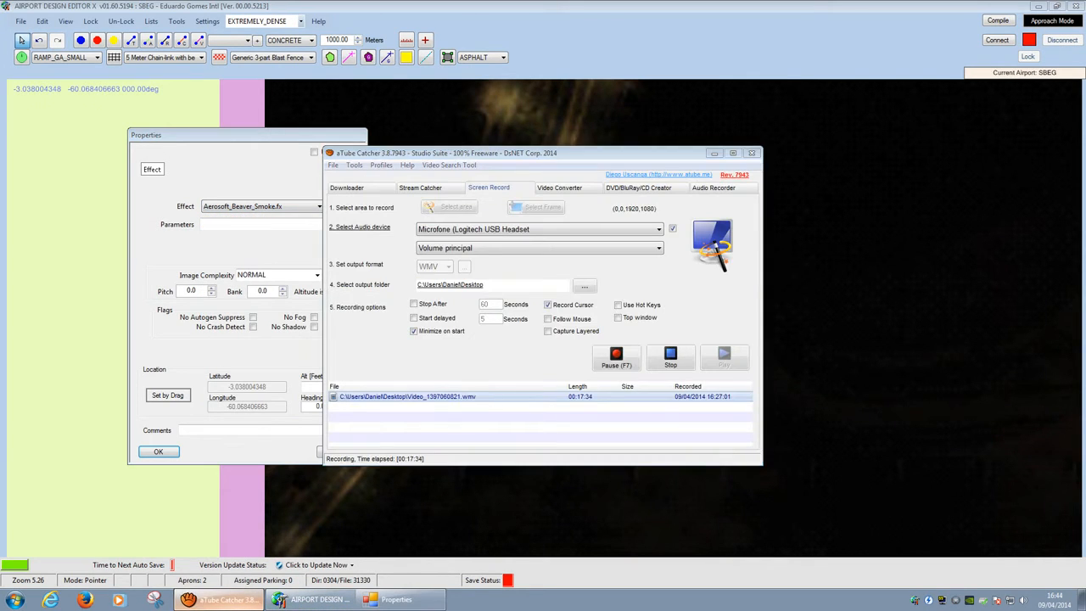
pyautogui.click(219, 600)
pyautogui.click(14, 599)
# Step: Open F:\Microsoft Flight Simulator X\Effects, listing its 637 FX files
pyautogui.click(176, 470)
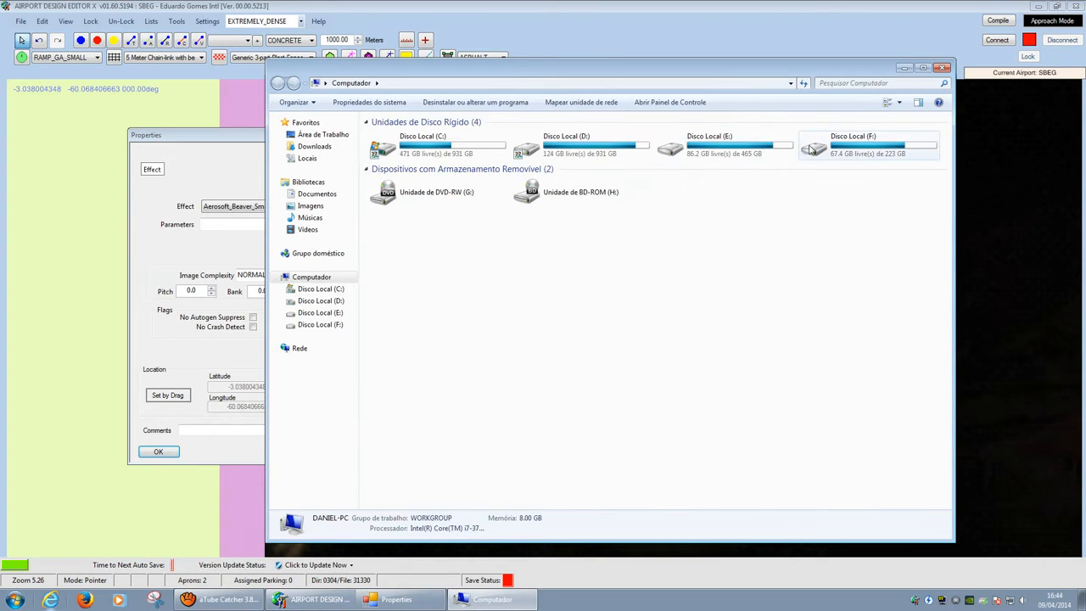
pyautogui.doubleClick(859, 144)
pyautogui.doubleClick(414, 138)
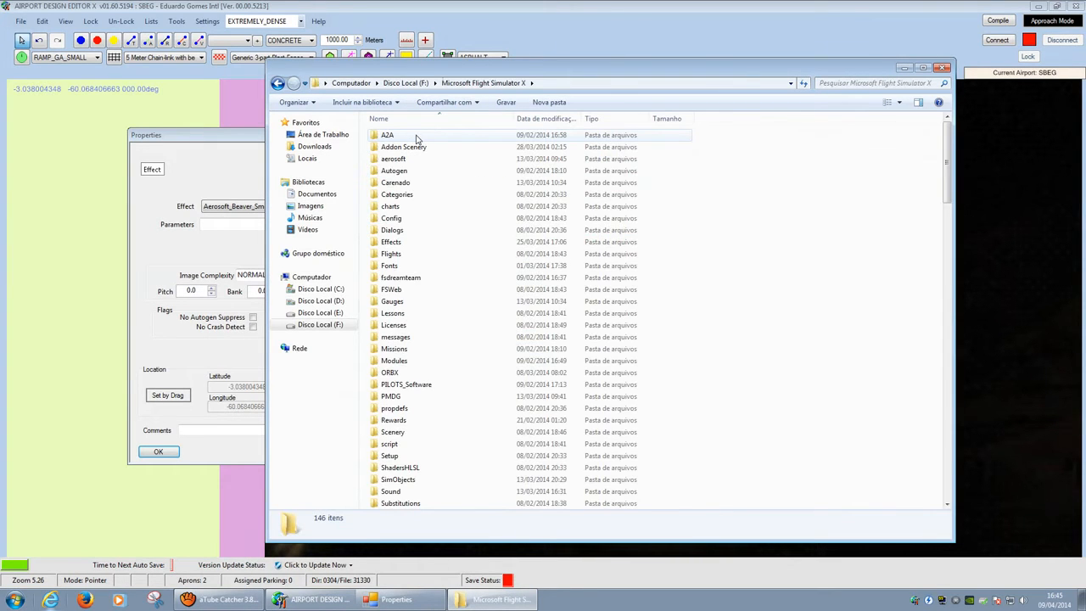
pyautogui.doubleClick(404, 245)
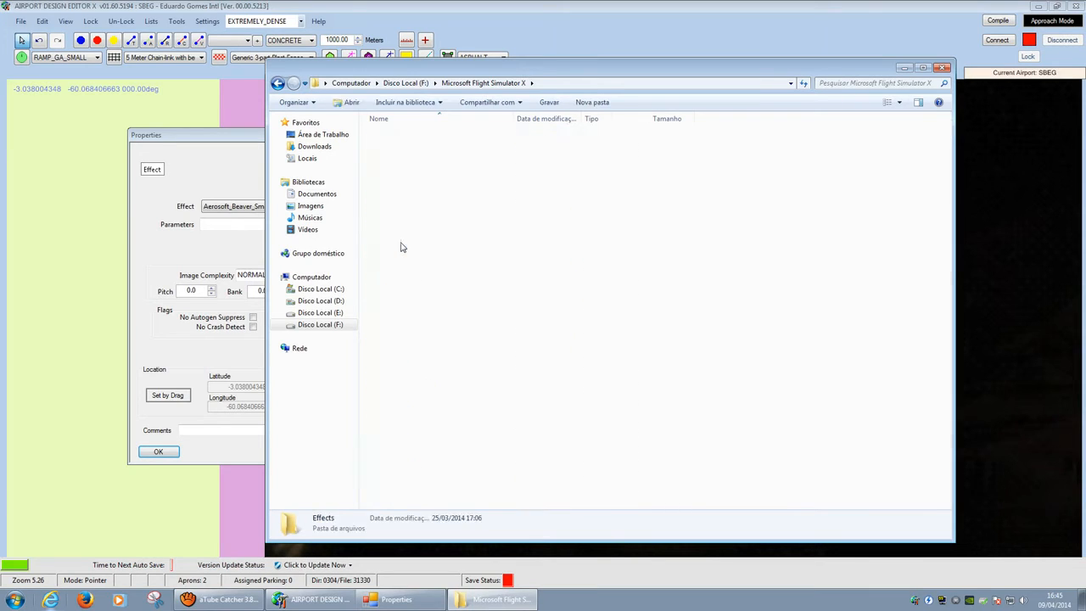
pyautogui.moveTo(948, 127)
pyautogui.mouseDown()
pyautogui.moveTo(948, 425)
pyautogui.moveTo(948, 129)
pyautogui.mouseUp()
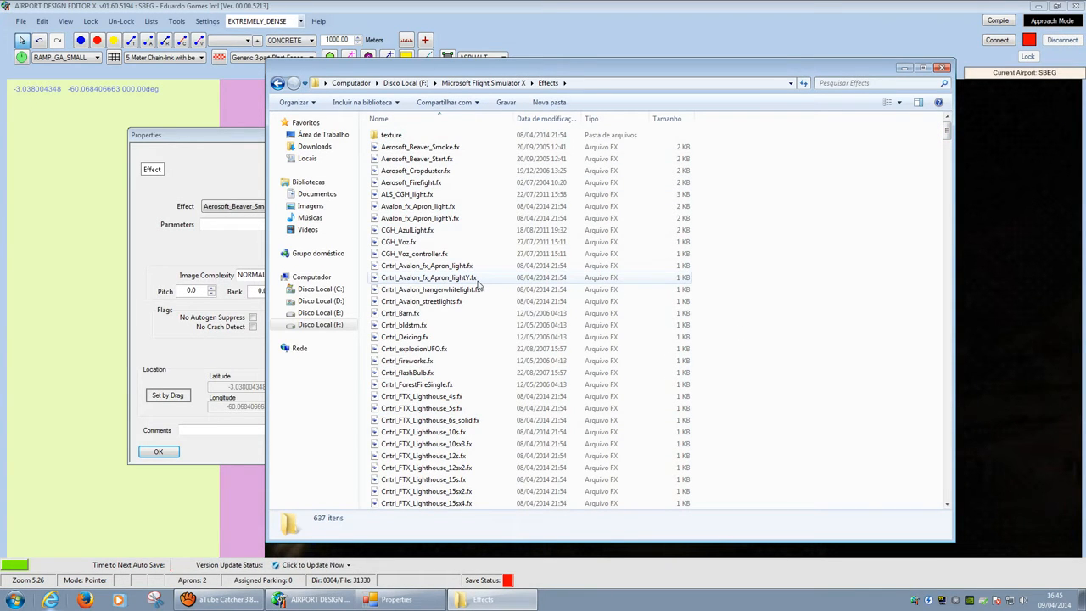
# Step: Show the desktop, select the fxeditor_latest_development_release folder, and launch the web browser
pyautogui.press('super+d')
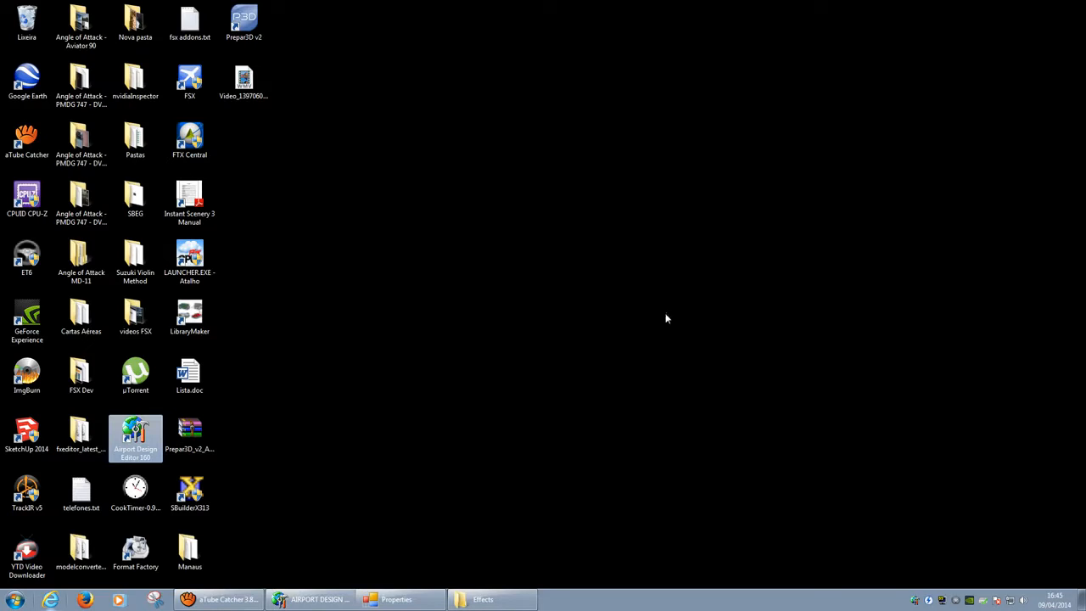
pyautogui.click(82, 441)
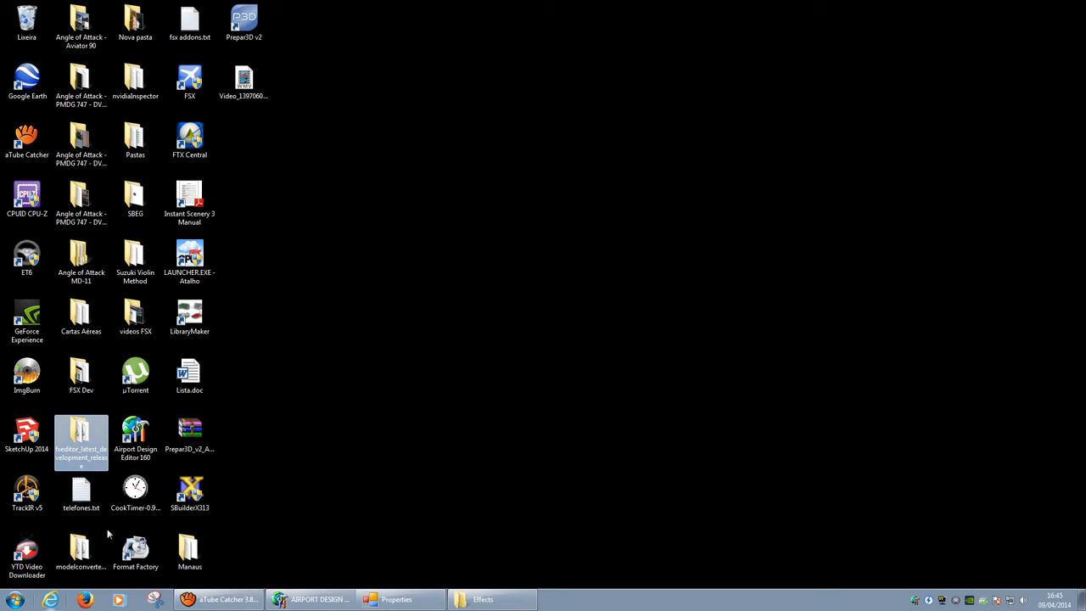
pyautogui.click(86, 601)
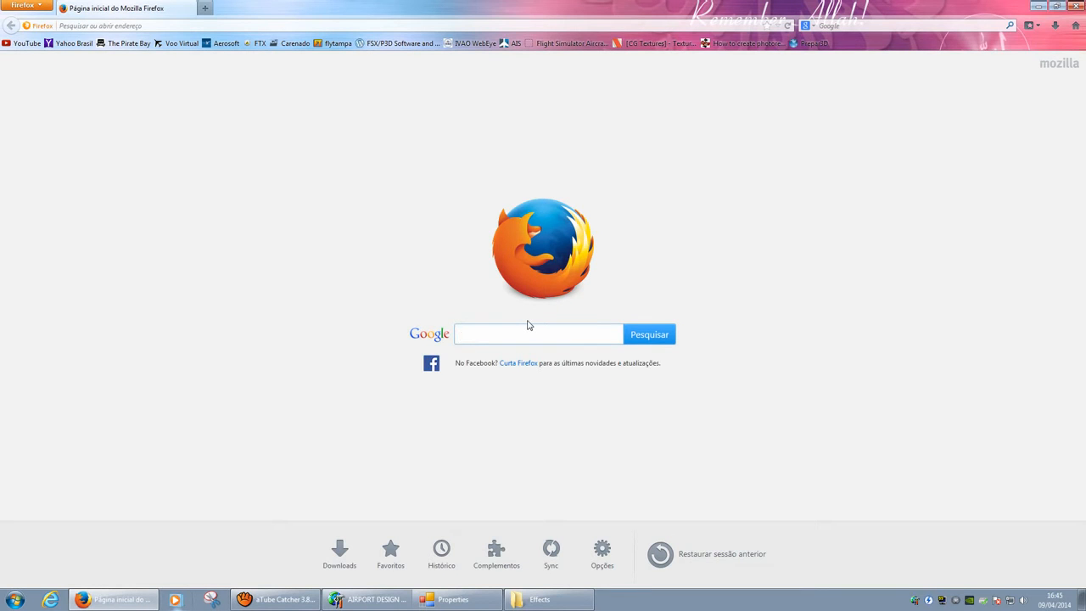
# Step: Search Google for 'fxeditor', skim the results, then close Firefox and return to Effects
pyautogui.write('fxeditor')
pyautogui.press('Return')
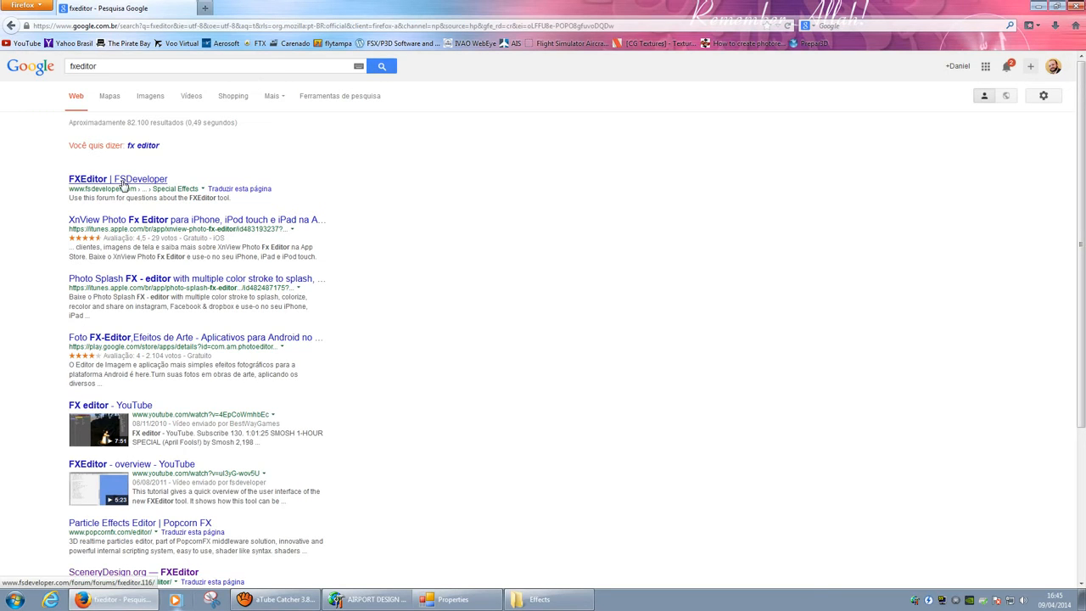
pyautogui.scroll(-3, 123, 221)
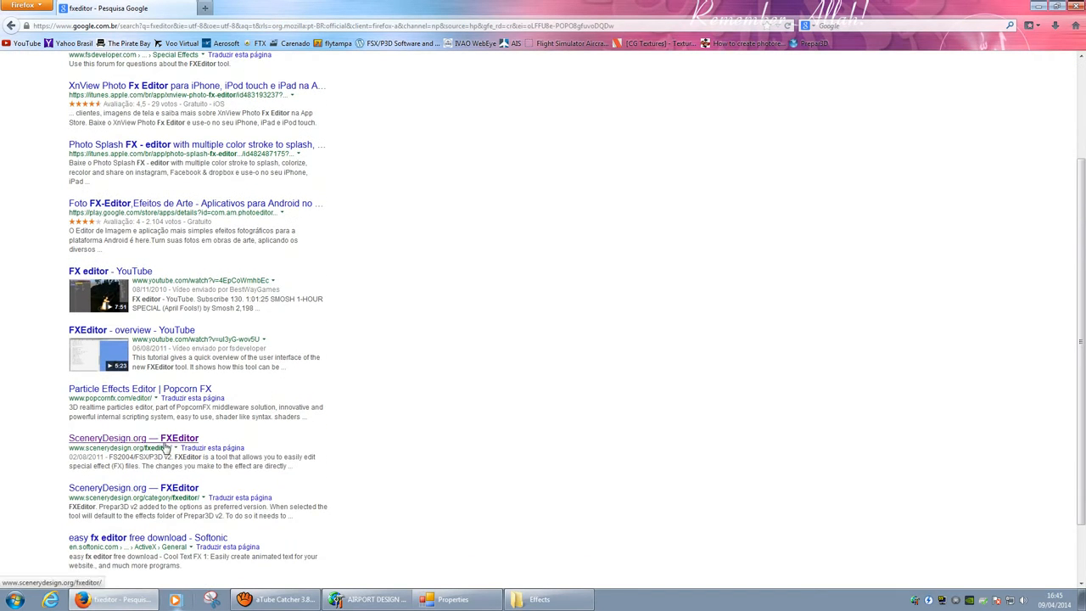
pyautogui.scroll(3, 166, 448)
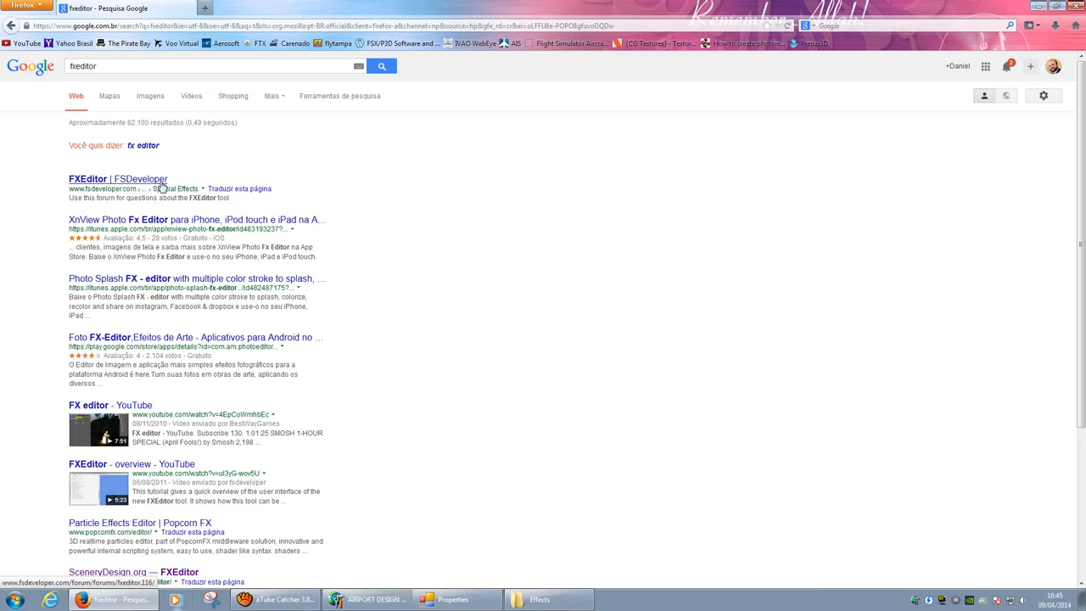
pyautogui.click(1073, 6)
pyautogui.click(483, 599)
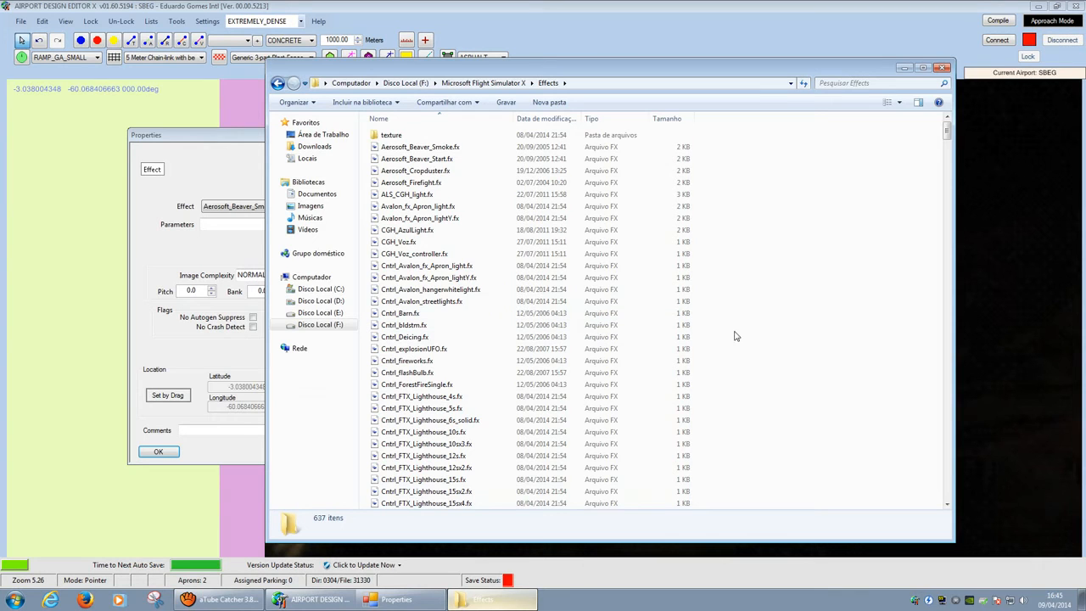
# Step: Preview Aerosoft_Beaver_Smoke.fx in FXEditor and close it
pyautogui.click(450, 147)
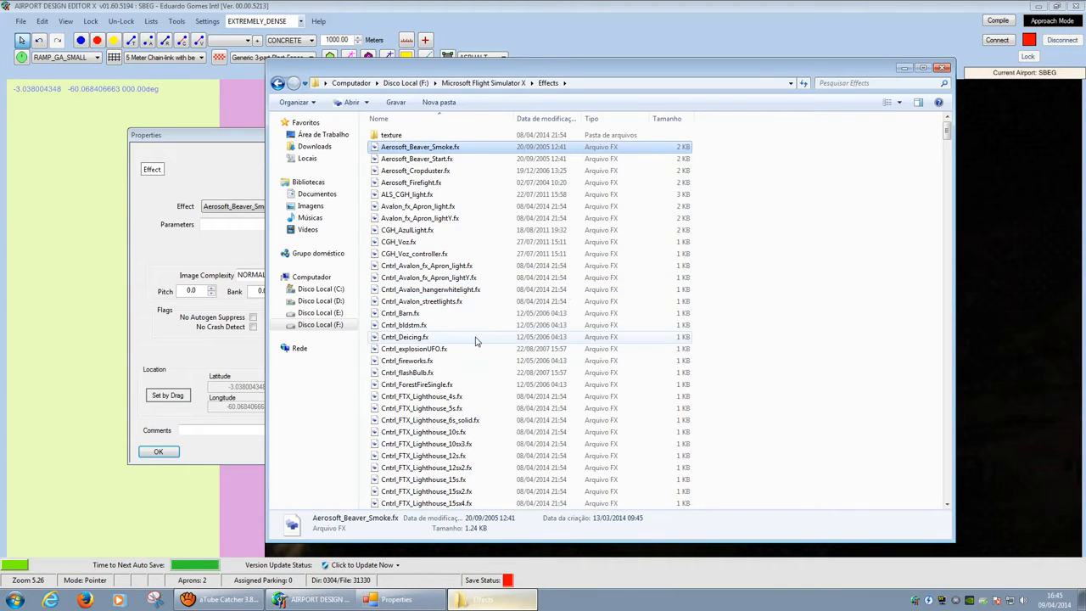
pyautogui.click(786, 239)
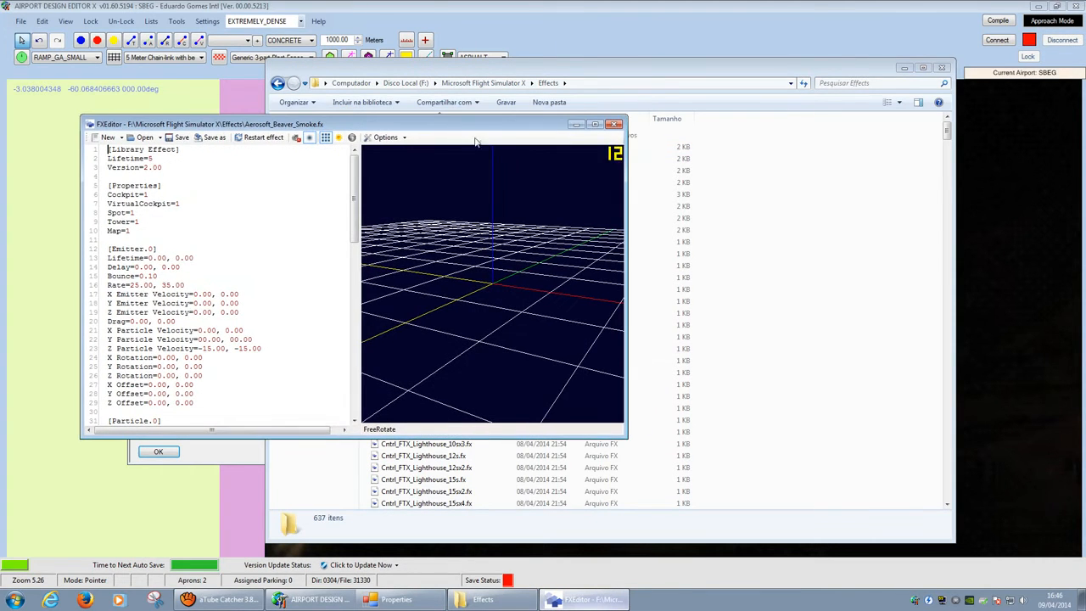
pyautogui.click(614, 125)
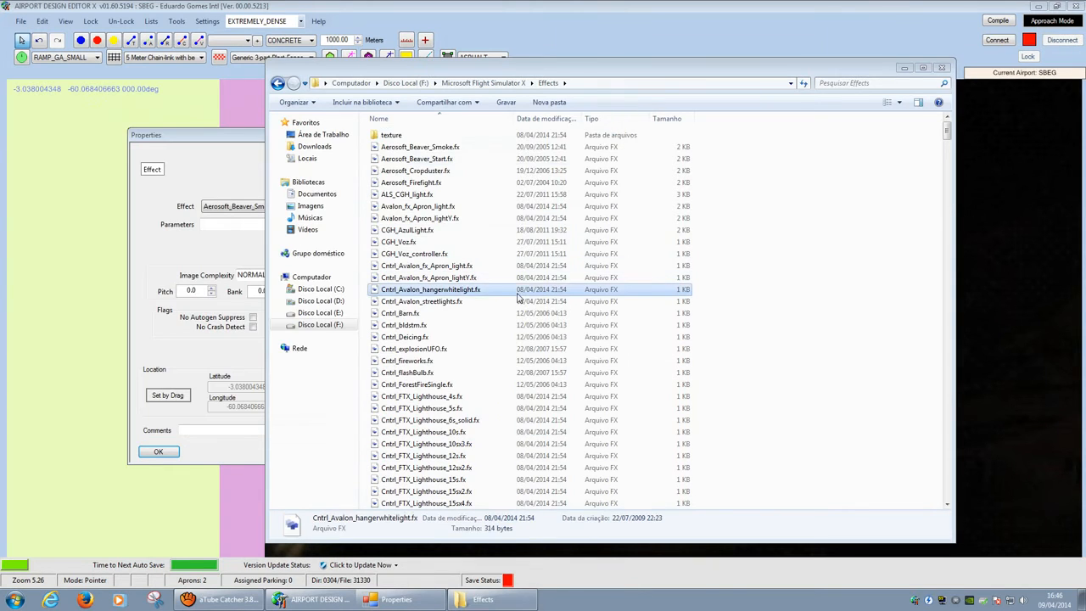
pyautogui.scroll(-1, 519, 297)
# Step: Preview Cntrl_FTX_Lighthouse_4s.fx's flashing white light in FXEditor, then close it
pyautogui.doubleClick(462, 278)
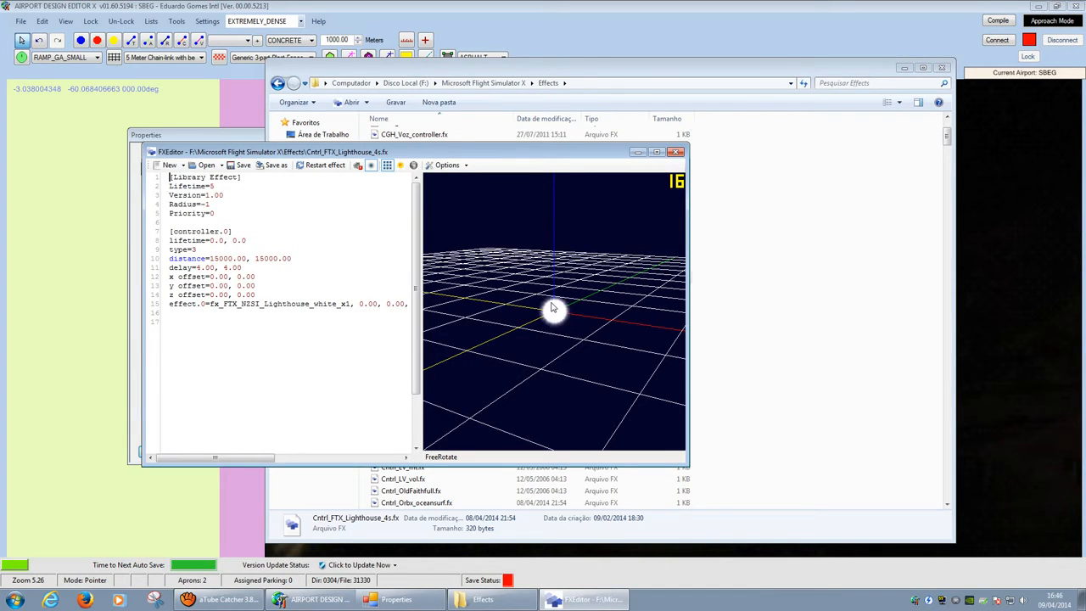
pyautogui.click(676, 152)
pyautogui.scroll(-3, 670, 244)
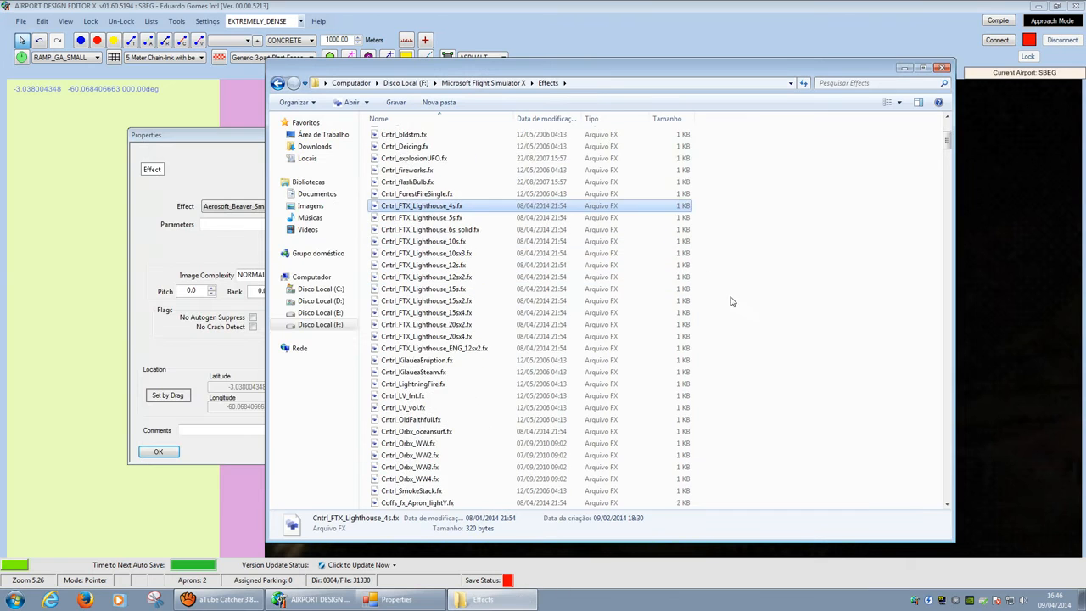
pyautogui.click(219, 599)
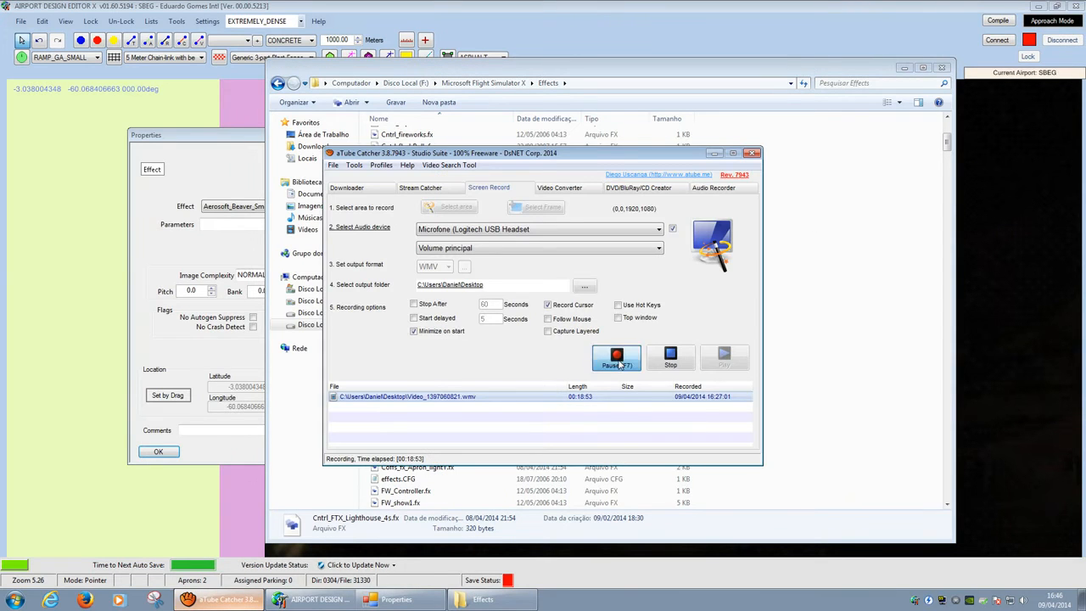
pyautogui.click(714, 153)
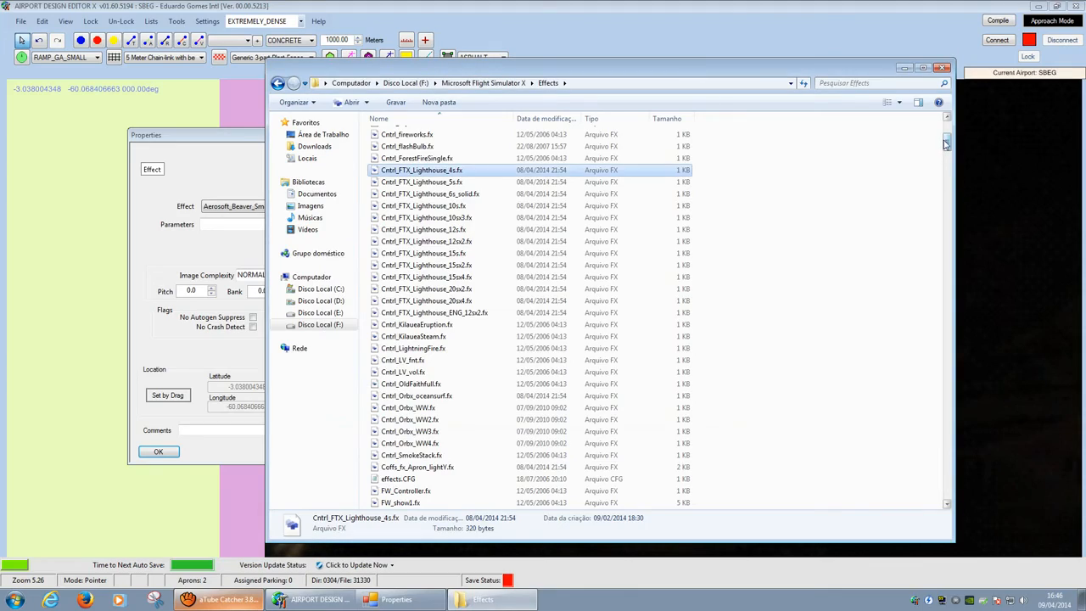
pyautogui.moveTo(947, 145); pyautogui.dragTo(918, 342)
# Step: Open fx_Orbx_StreetLight.fx in FXEditor and zoom its preview on the glowing light
pyautogui.click(447, 210)
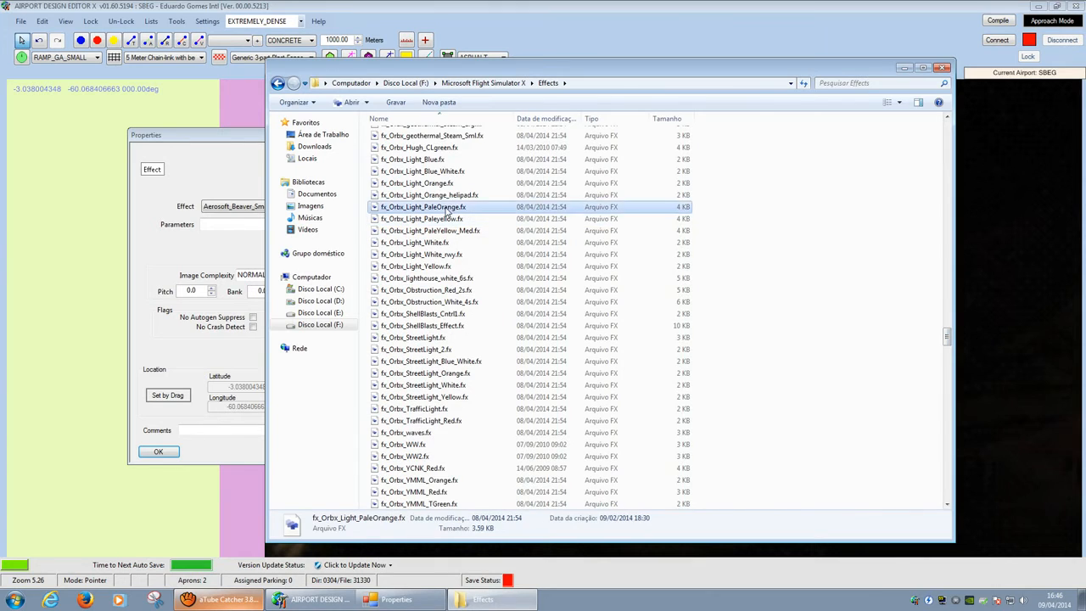
pyautogui.scroll(2, 447, 211)
pyautogui.scroll(-3, 447, 206)
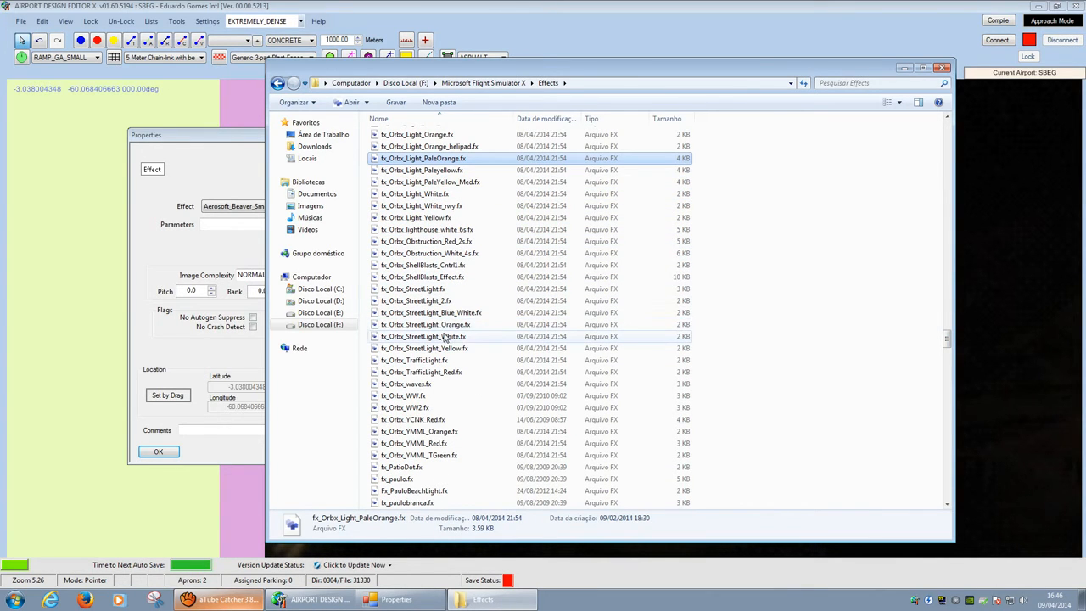
pyautogui.doubleClick(436, 290)
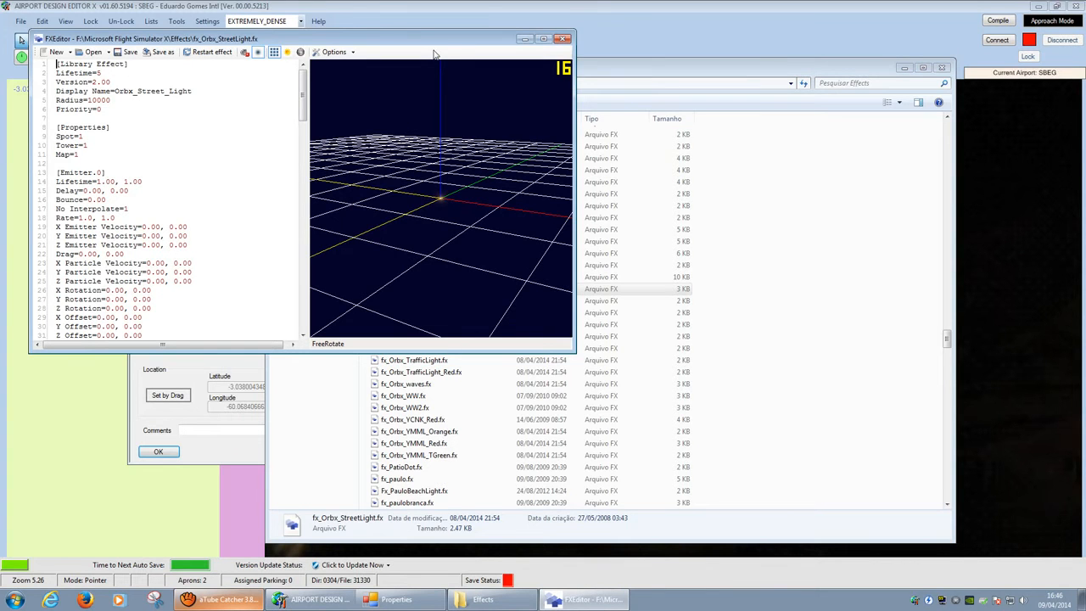
pyautogui.moveTo(433, 46); pyautogui.dragTo(434, 60)
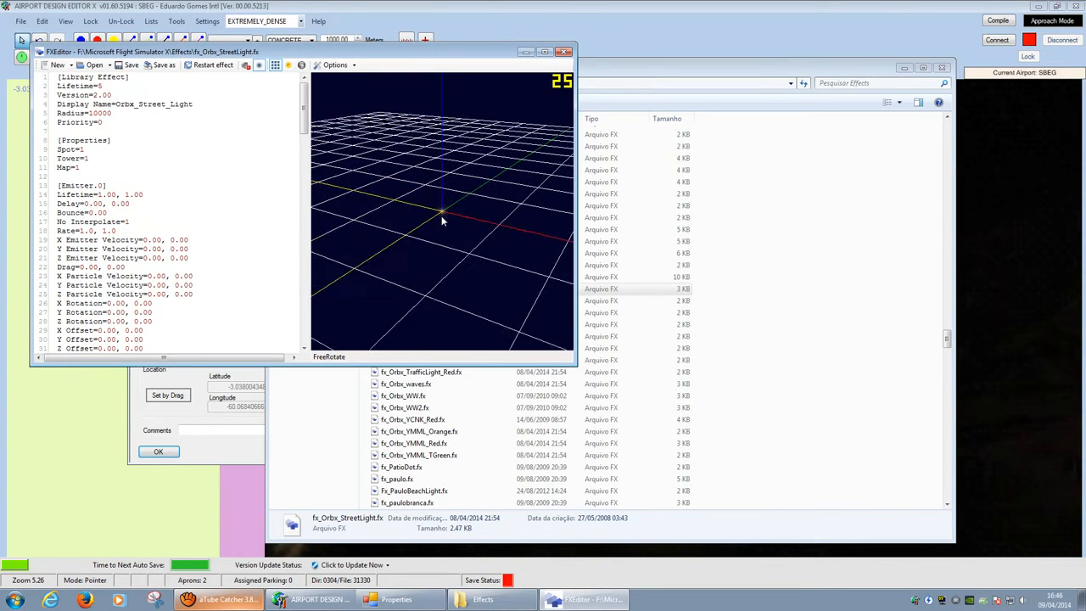
pyautogui.scroll(8, 441, 206)
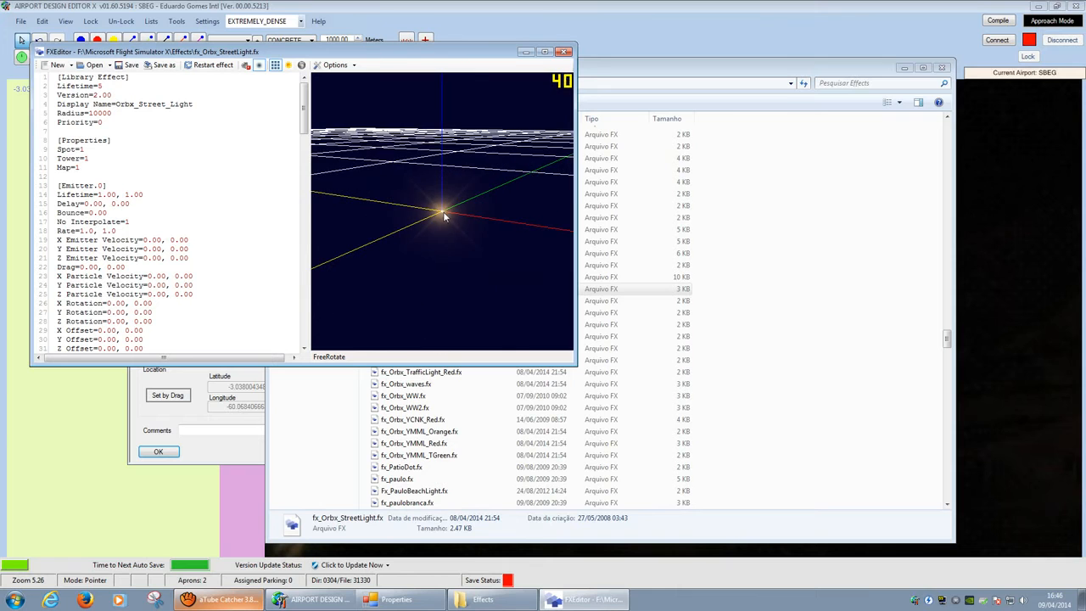
# Step: Open fx_Orbx_StreetLight_2.fx in a second window placed below for comparison
pyautogui.click(605, 73)
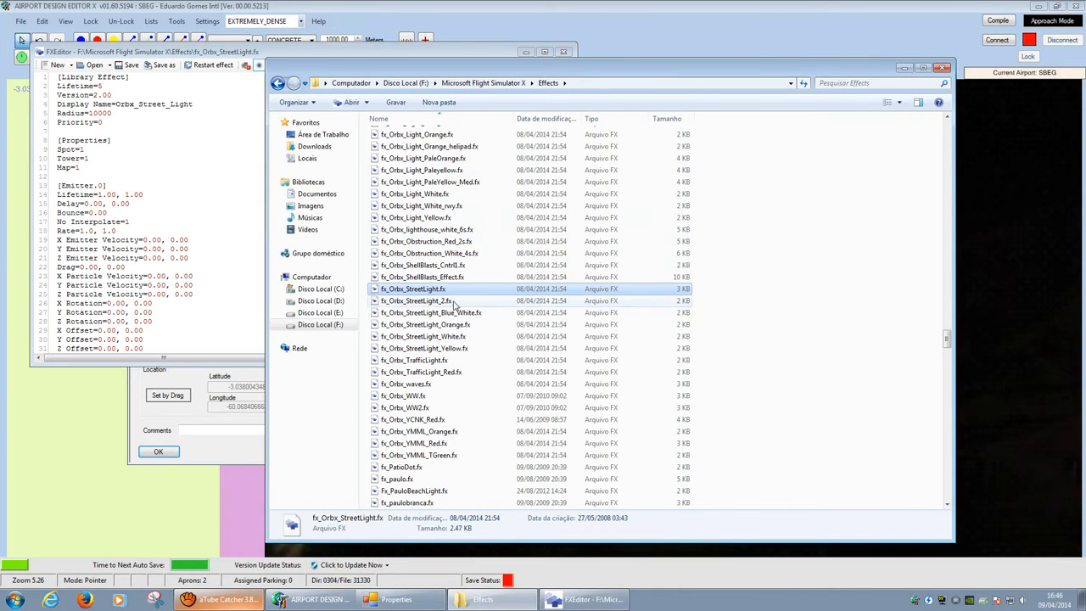
pyautogui.click(454, 304)
pyautogui.doubleClick(454, 302)
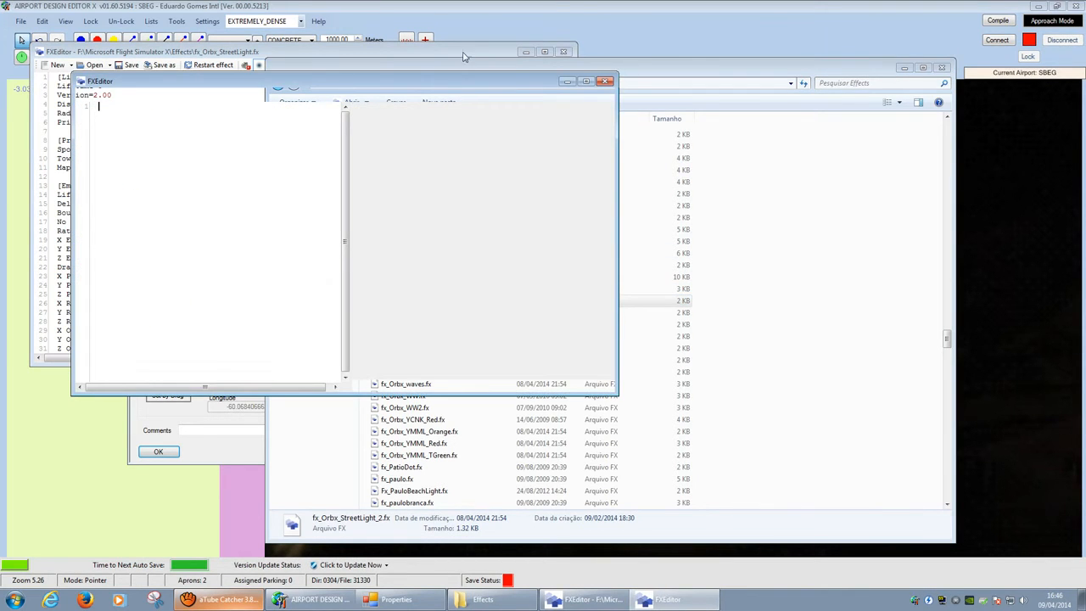
pyautogui.moveTo(530, 87); pyautogui.dragTo(501, 264)
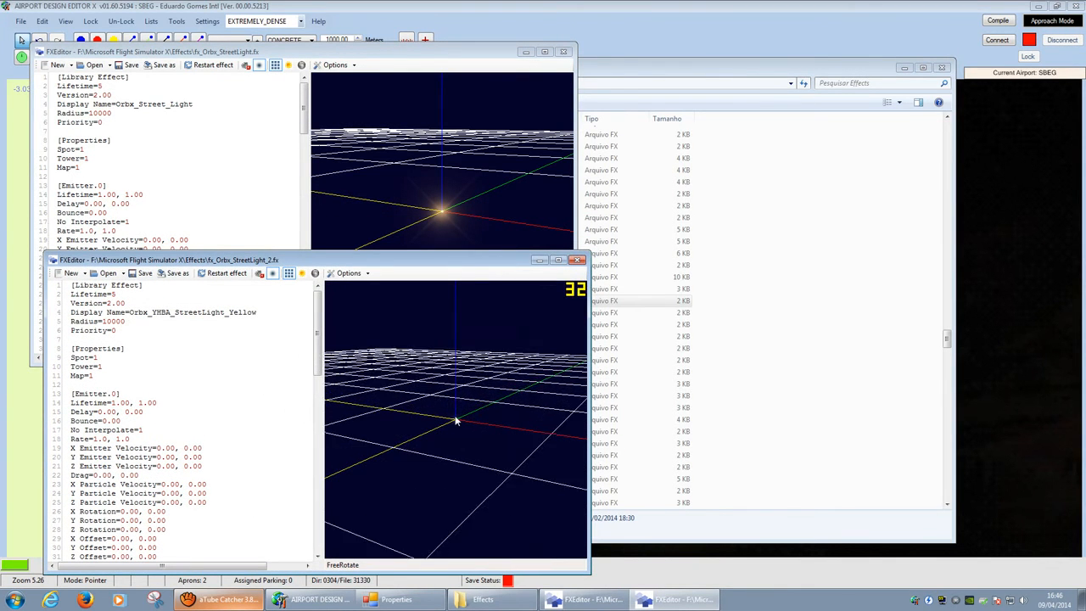
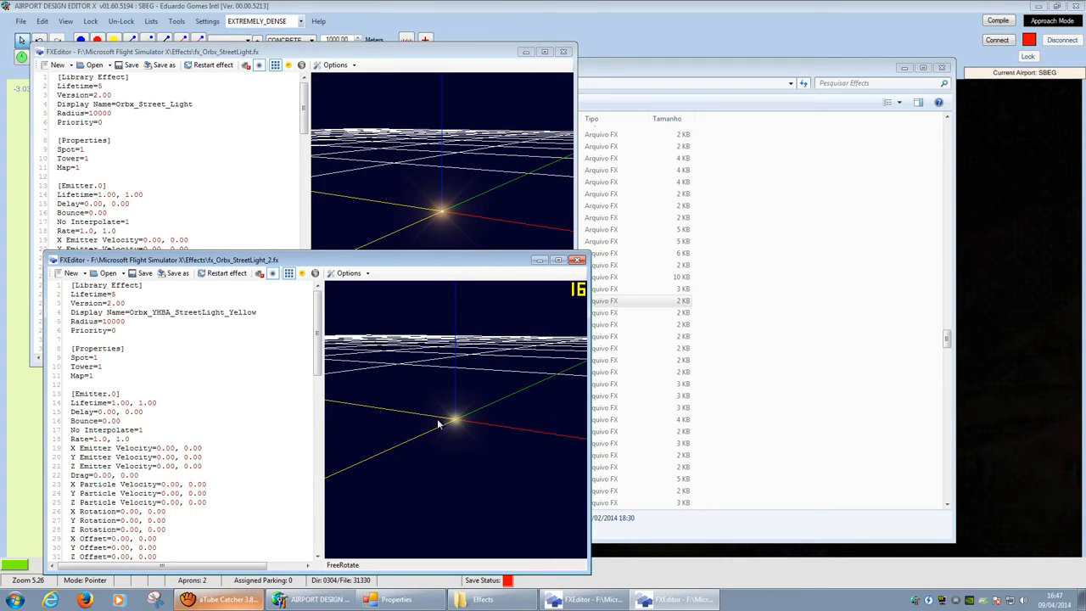
# Step: Close the fx_Orbx_StreetLight.fx and fx_Orbx_StreetLight_2.fx previews and the Effects Explorer window
pyautogui.click(563, 52)
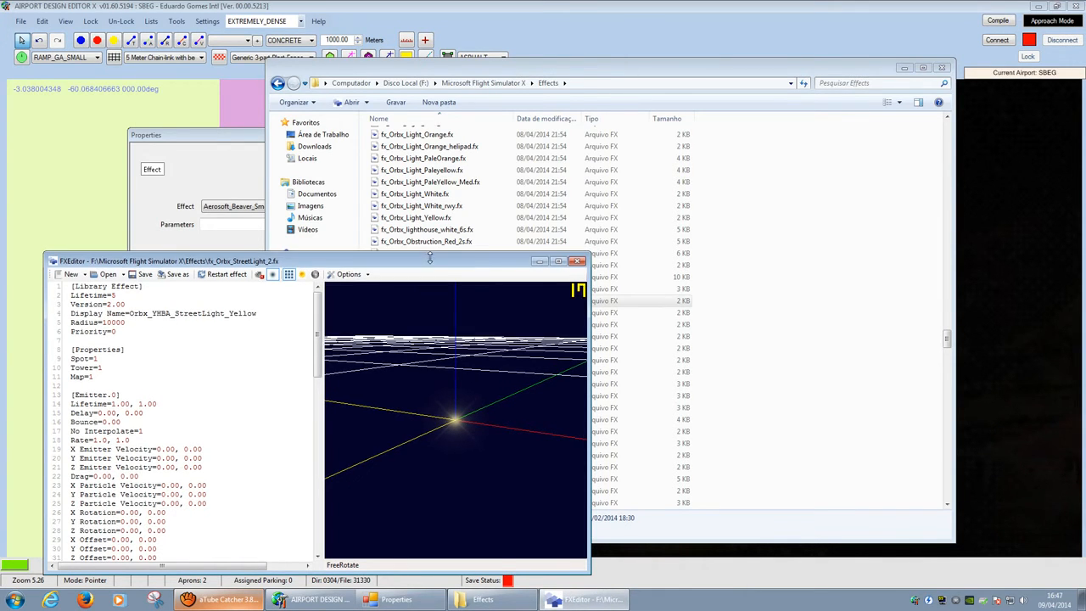
pyautogui.moveTo(152, 260); pyautogui.dragTo(79, 427)
pyautogui.click(503, 427)
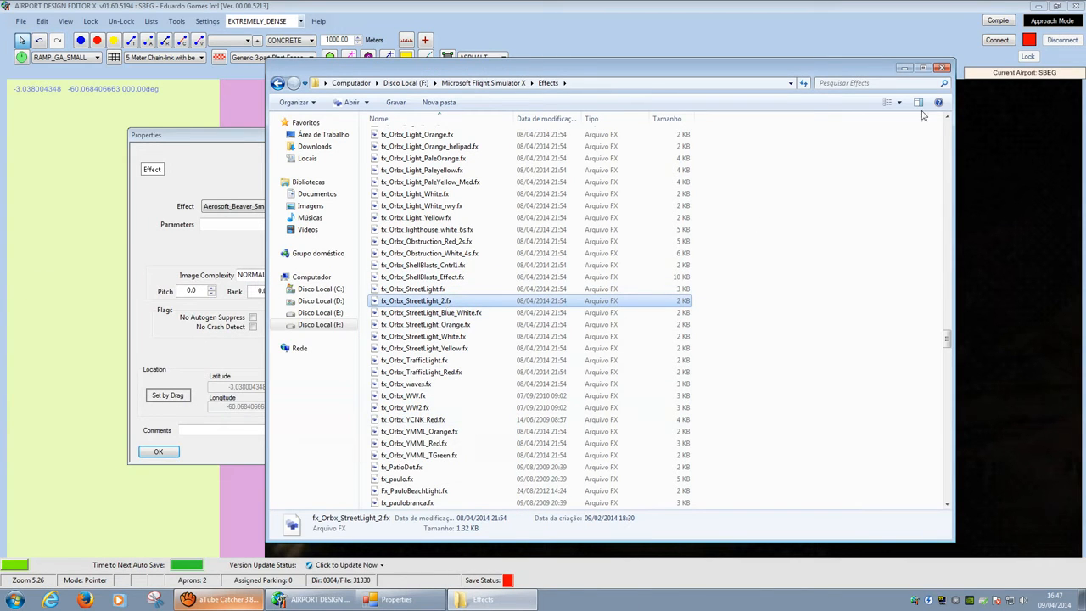
pyautogui.click(942, 67)
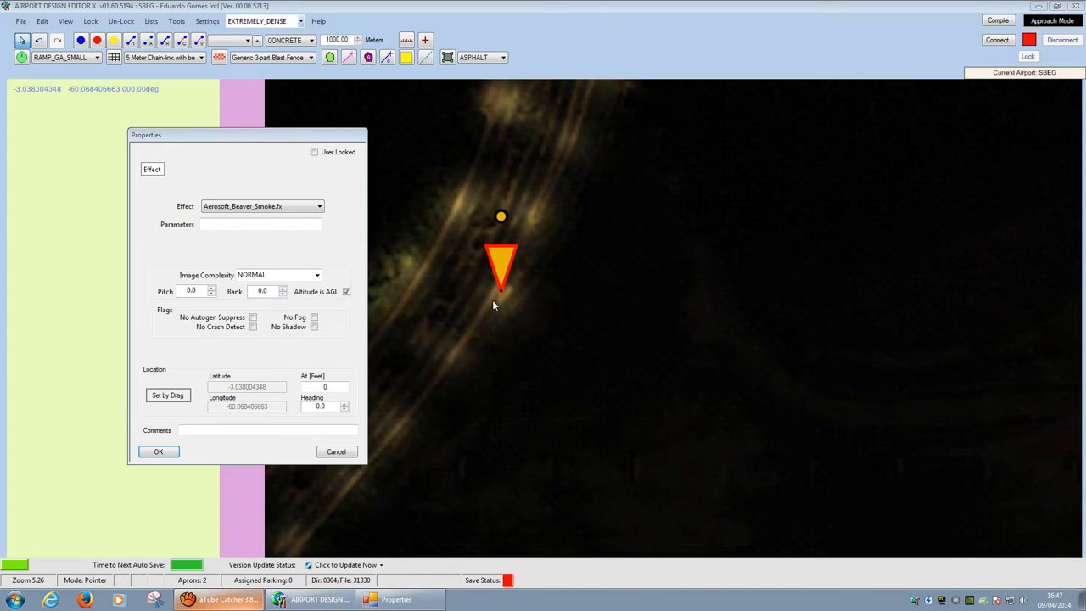
# Step: Switch the marker's effect to fx_Orbx_StreetLight_2.fx with altitude 10 feet and confirm
pyautogui.click(319, 207)
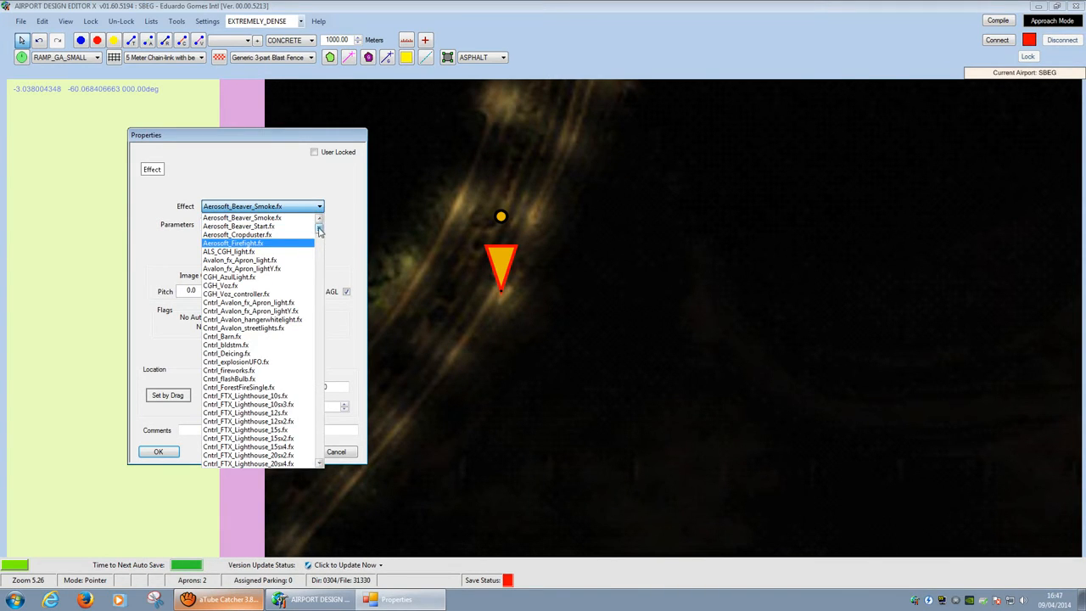
pyautogui.moveTo(319, 231); pyautogui.dragTo(318, 358)
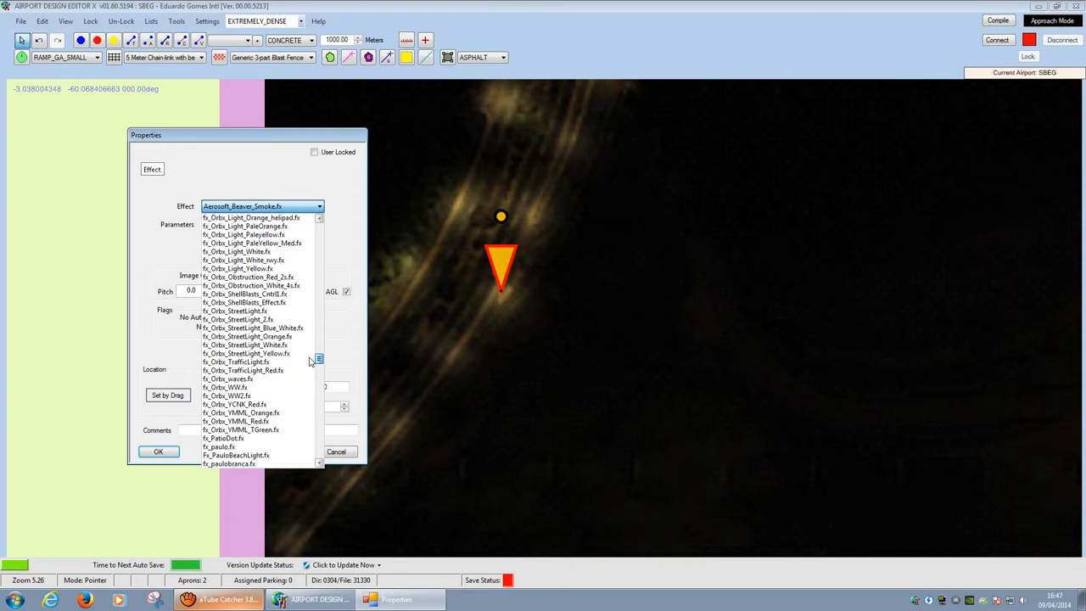
pyautogui.click(273, 320)
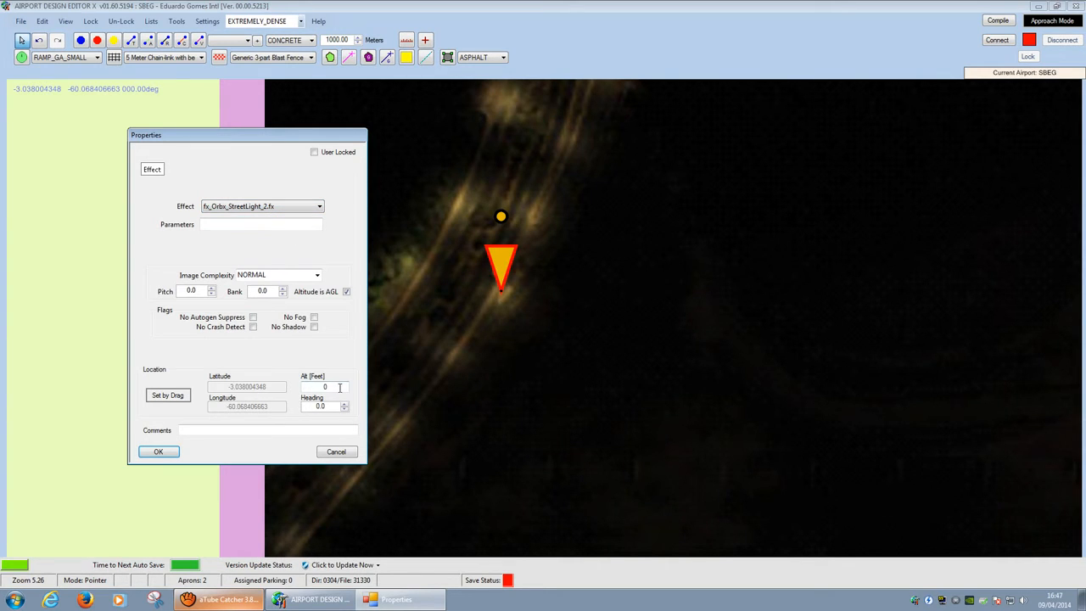
pyautogui.moveTo(340, 388); pyautogui.dragTo(294, 388)
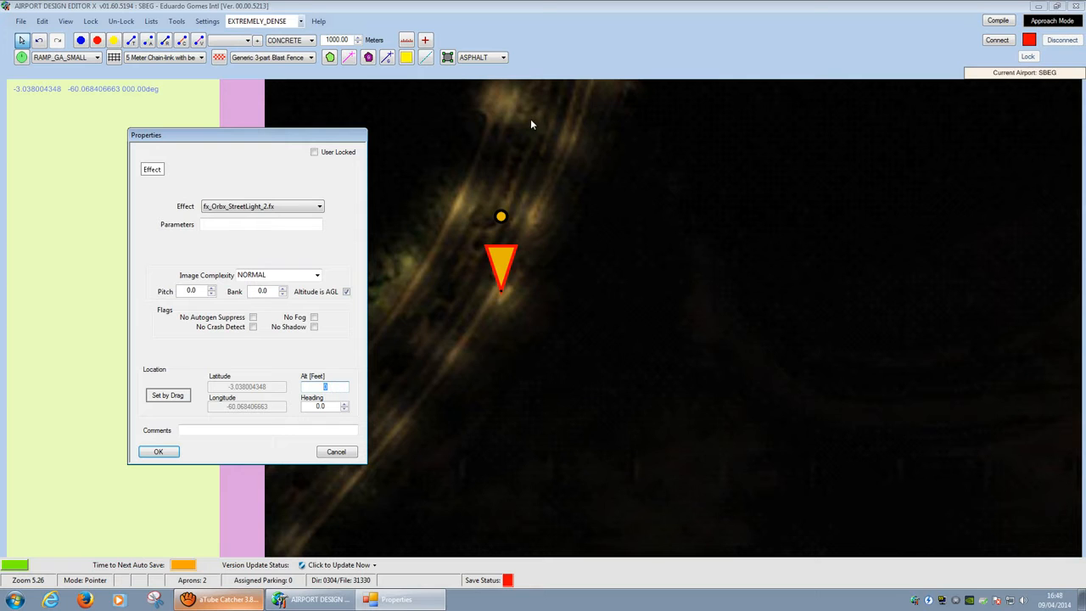
pyautogui.write('10')
pyautogui.click(158, 451)
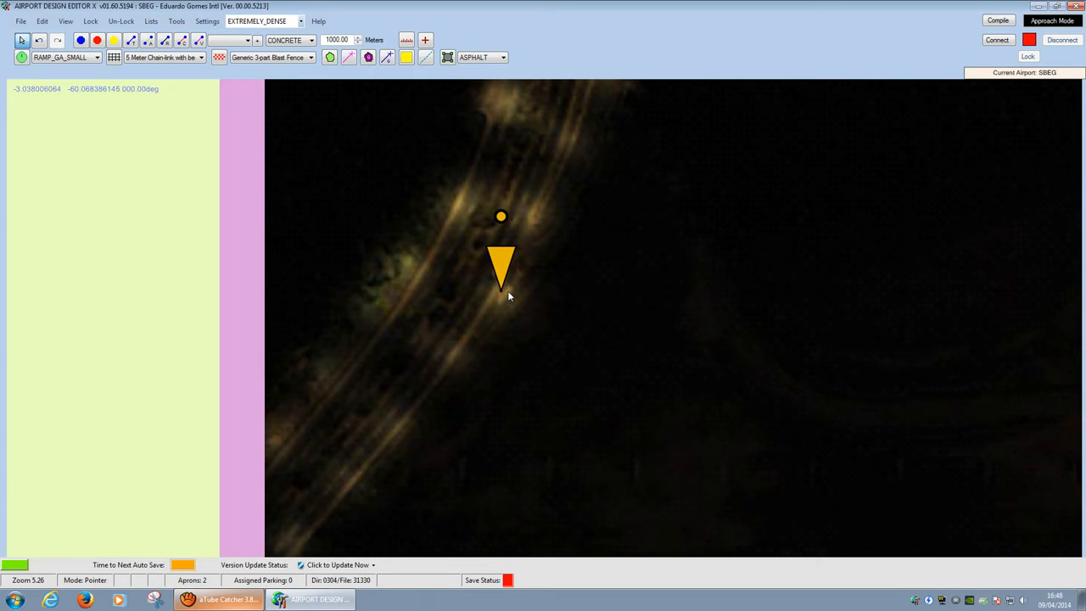
# Step: Minimize everything to the Windows desktop and open the Start menu
pyautogui.rightClick(483, 311)
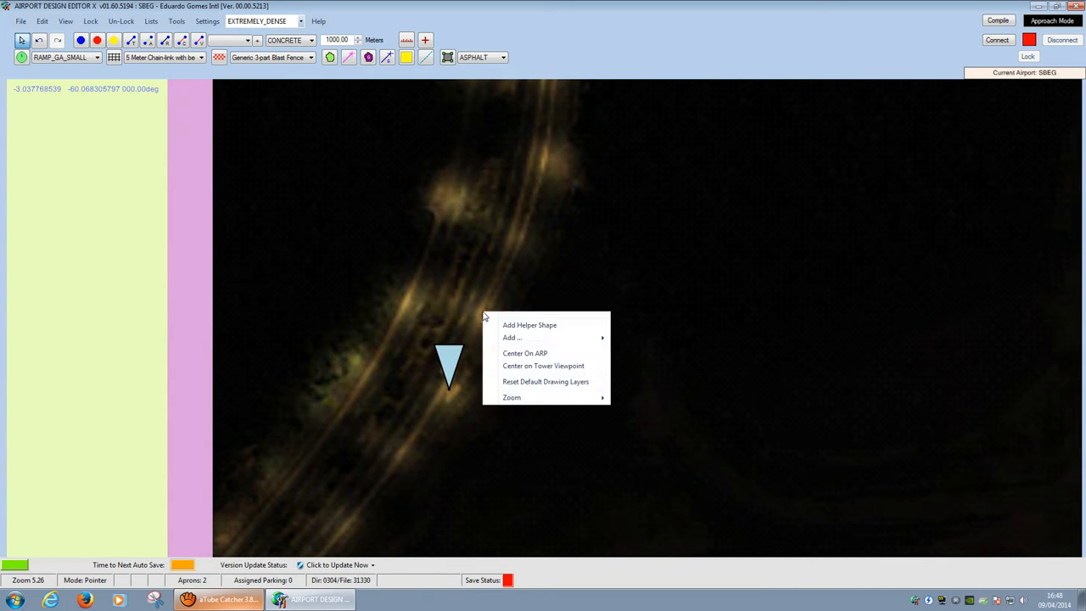
pyautogui.click(577, 46)
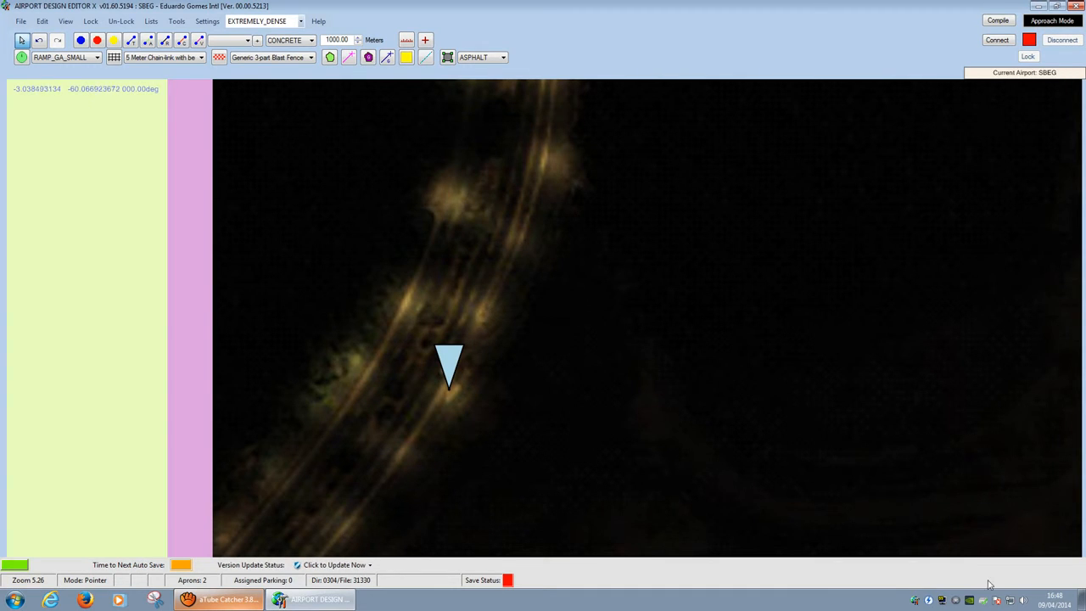
pyautogui.click(1082, 601)
pyautogui.click(10, 604)
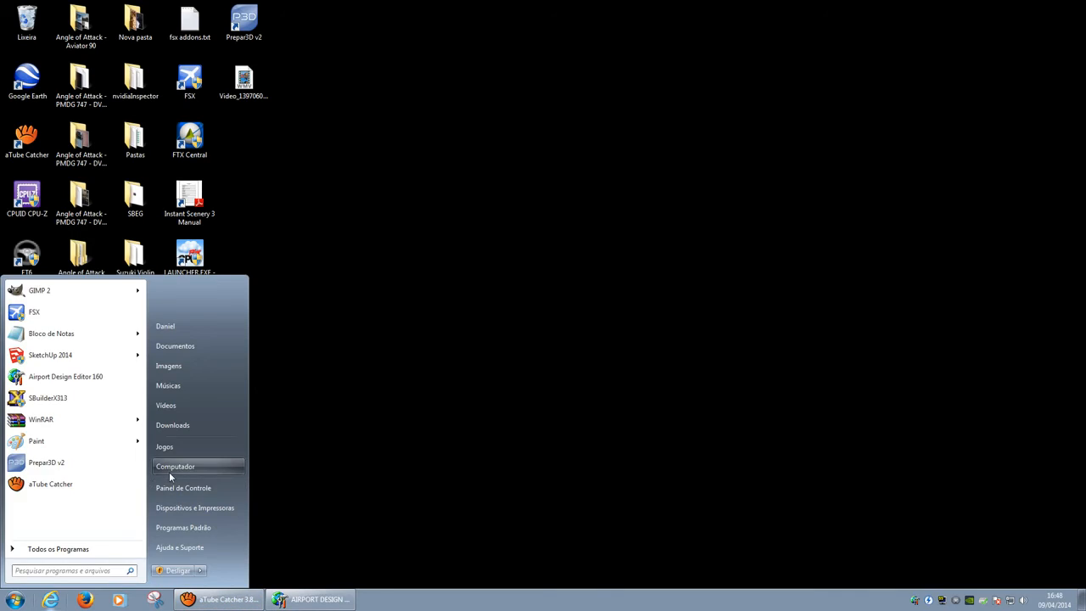
# Step: Browse to the Effects folder under F:\Microsoft Flight Simulator X
pyautogui.click(173, 469)
pyautogui.doubleClick(856, 148)
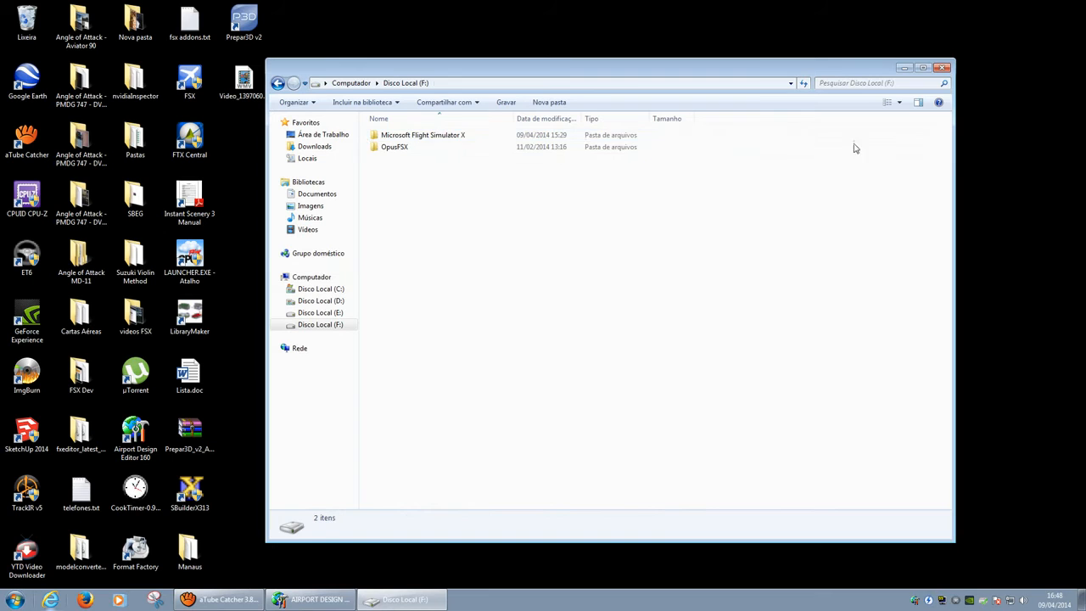
pyautogui.doubleClick(464, 138)
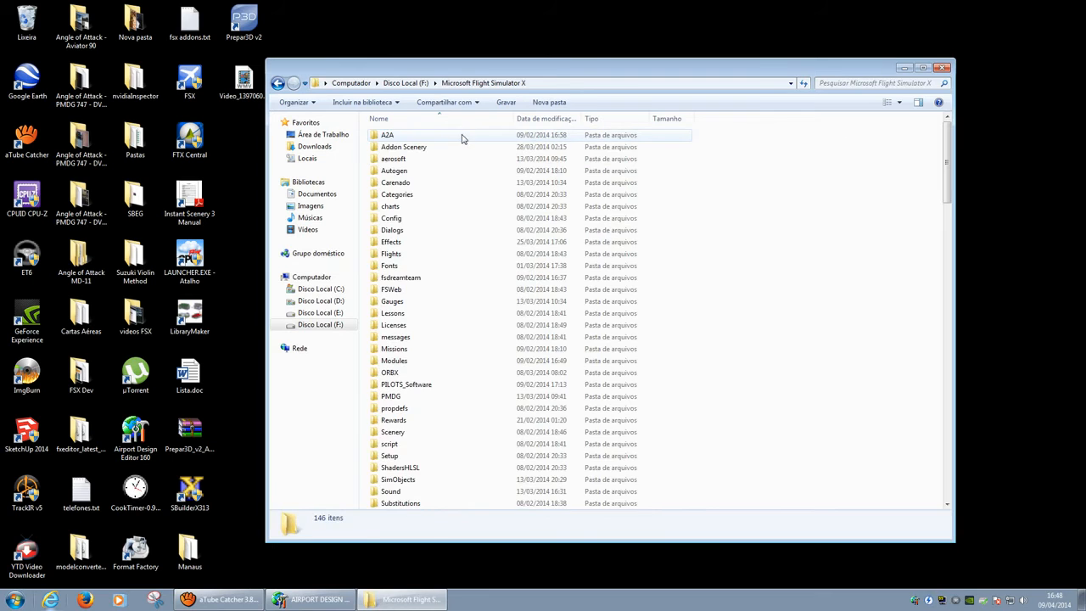
pyautogui.doubleClick(413, 244)
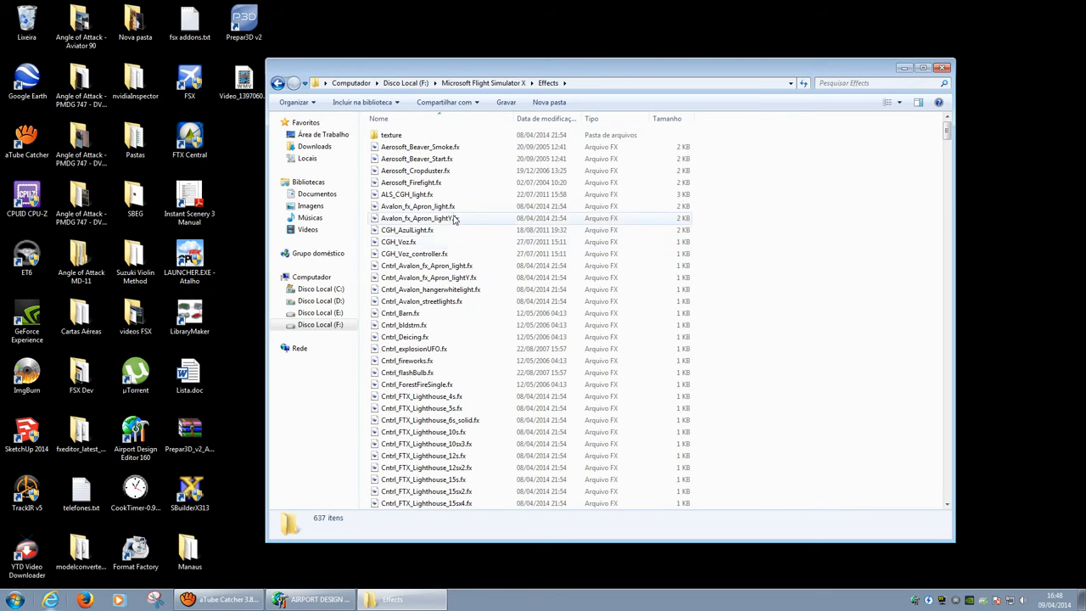
# Step: Select every effect file in the folder except fx_Orbx_StreetLight_2.fx
pyautogui.click(440, 148)
pyautogui.hotkey('shift', 'pagedown')
pyautogui.hotkey('shift', 'pagedown')
pyautogui.hotkey('shift', 'pagedown')
pyautogui.hotkey('shift', 'pagedown')
pyautogui.hotkey('shift', 'pagedown')
pyautogui.hotkey('shift', 'pagedown')
pyautogui.hotkey('shift', 'pagedown')
pyautogui.hotkey('shift', 'pagedown')
pyautogui.hotkey('shift', 'pagedown')
pyautogui.hotkey('shift', 'pagedown')
pyautogui.hotkey('shift', 'pagedown')
pyautogui.hotkey('shift', 'pagedown')
pyautogui.hotkey('shift', 'pagedown')
pyautogui.hotkey('shift', 'pagedown')
pyautogui.hotkey('shift', 'pagedown')
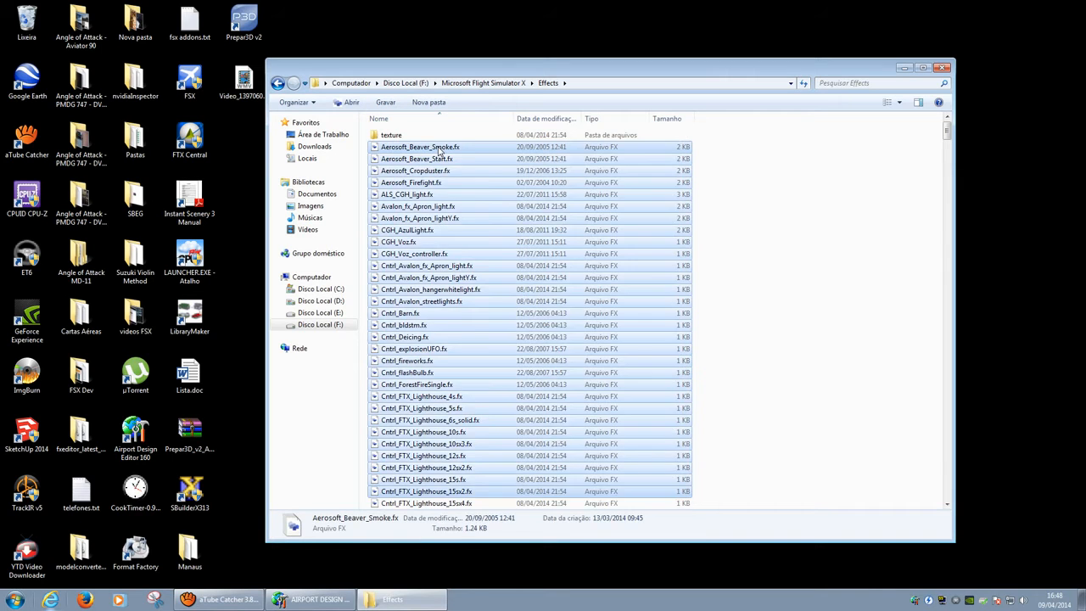
pyautogui.hotkey('shift', 'End')
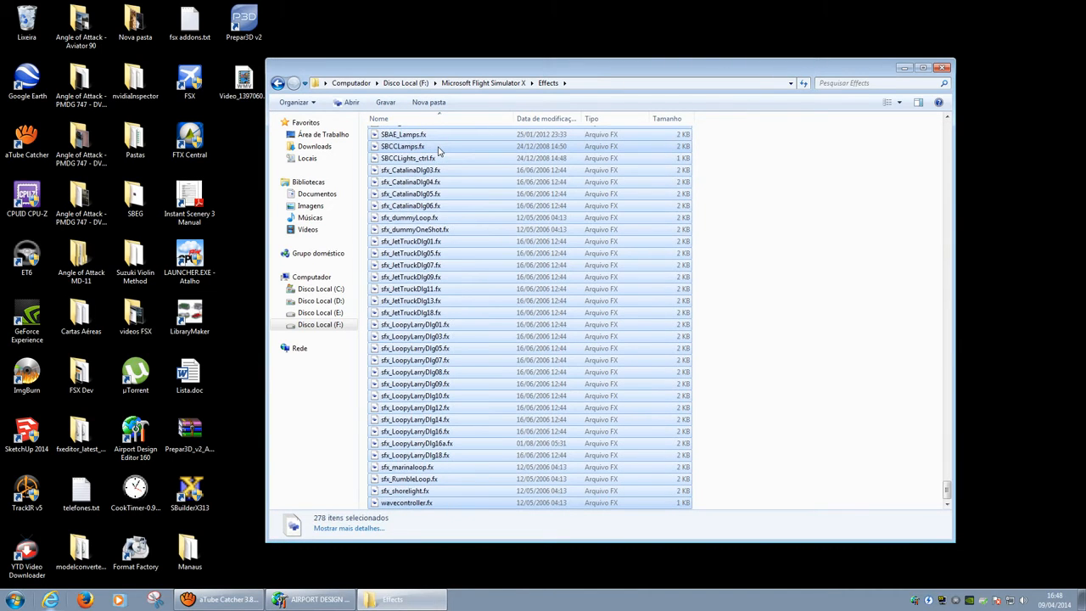
pyautogui.moveTo(948, 492); pyautogui.dragTo(959, 106)
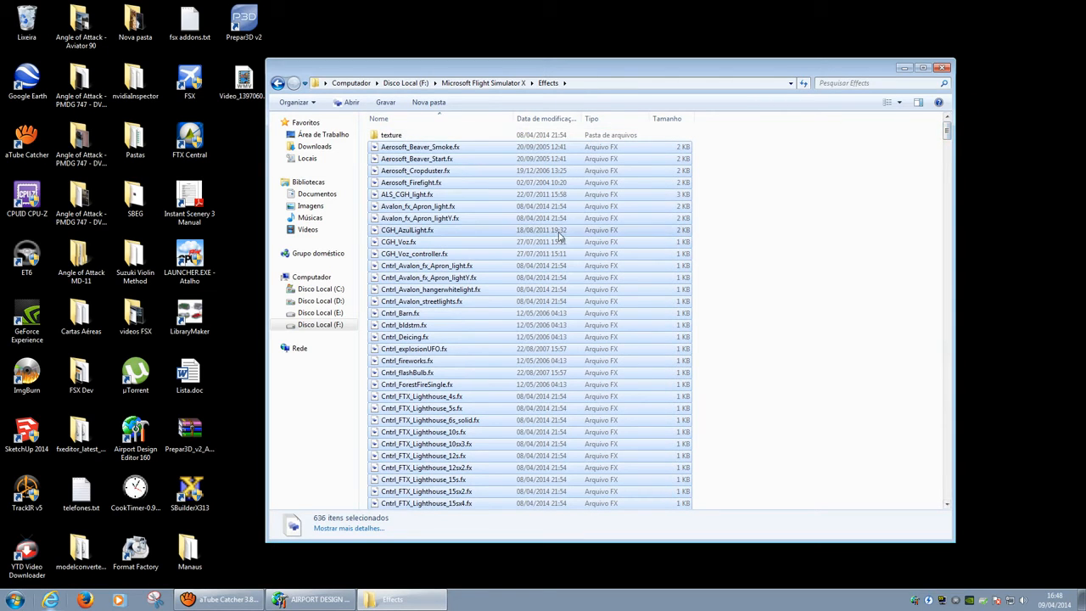
pyautogui.moveTo(947, 129); pyautogui.dragTo(948, 467)
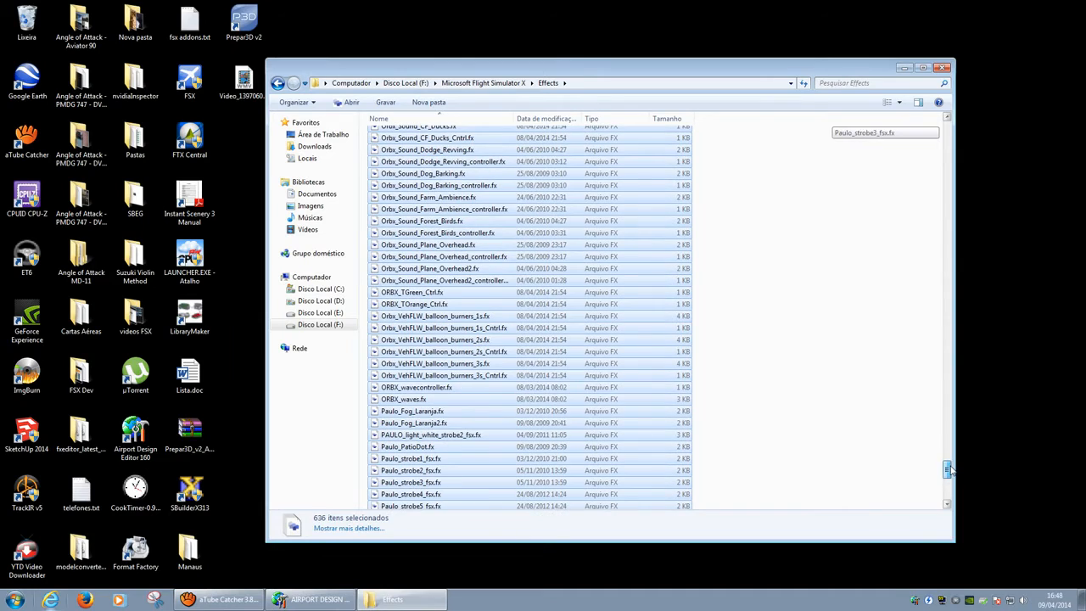
pyautogui.scroll(2, 483, 327)
pyautogui.scroll(10, 484, 325)
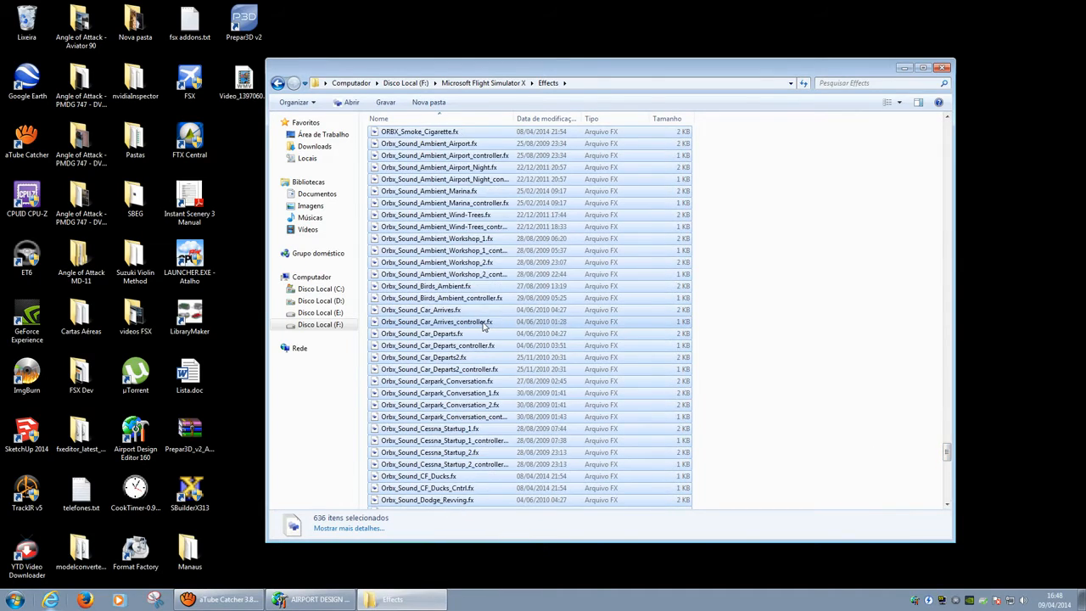
pyautogui.scroll(-8, 488, 323)
pyautogui.scroll(-8, 497, 323)
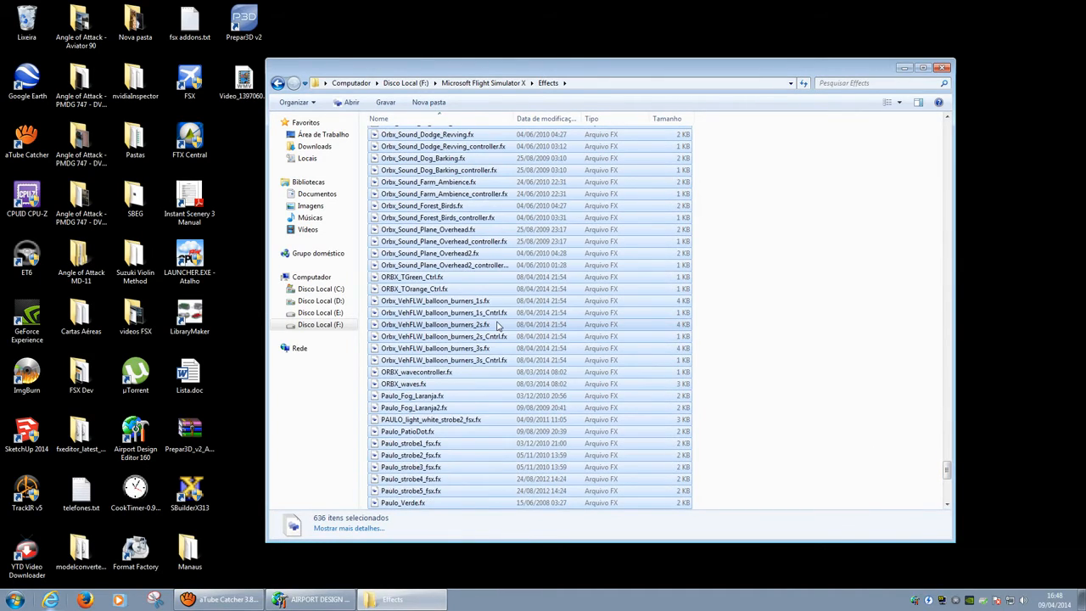
pyautogui.scroll(16, 497, 325)
pyautogui.scroll(20, 497, 325)
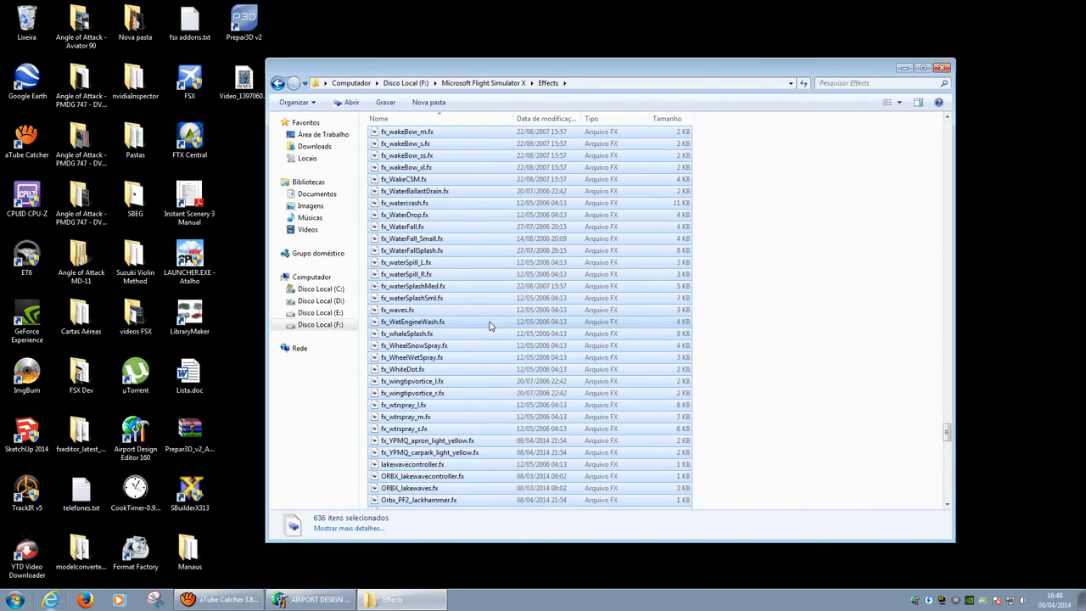
pyautogui.scroll(20, 480, 333)
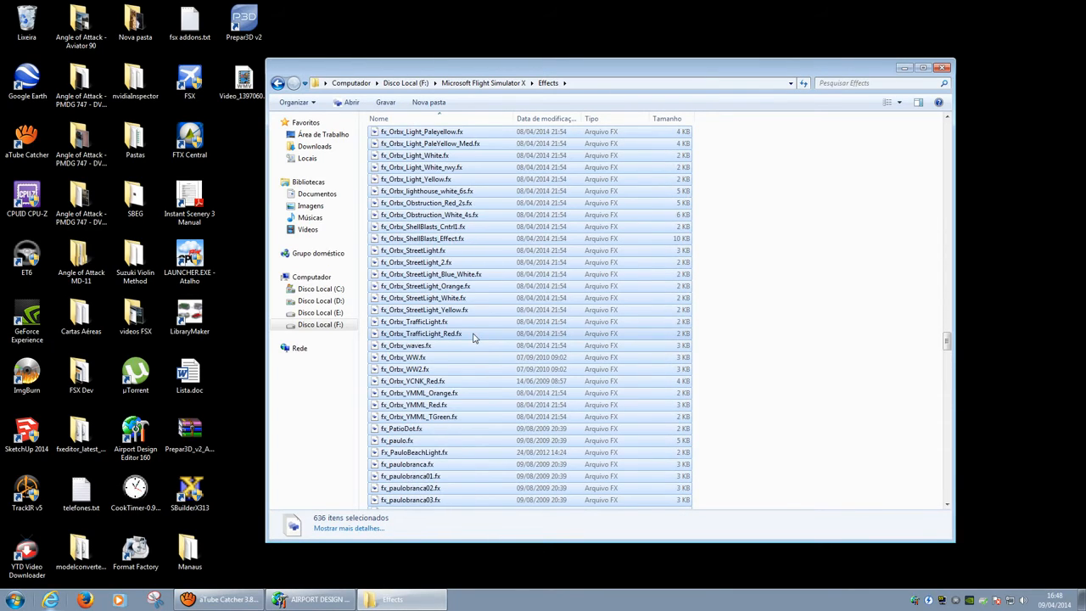
pyautogui.keyDown('ctrl'); pyautogui.click(422, 262); pyautogui.keyUp('ctrl')
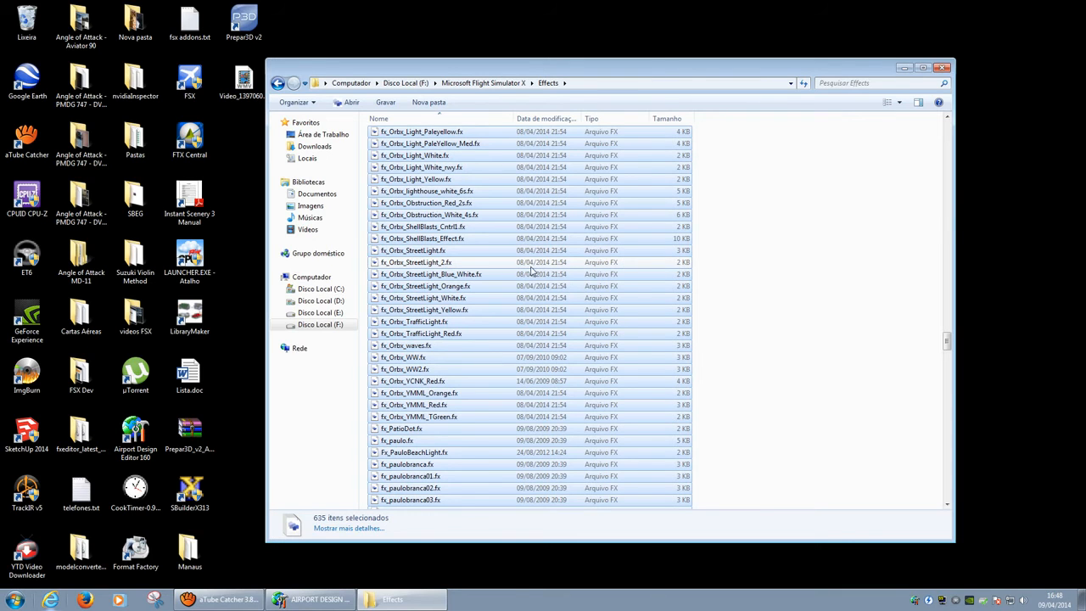
# Step: Create a new folder on the desktop
pyautogui.moveTo(583, 66); pyautogui.dragTo(685, 49)
pyautogui.rightClick(275, 230)
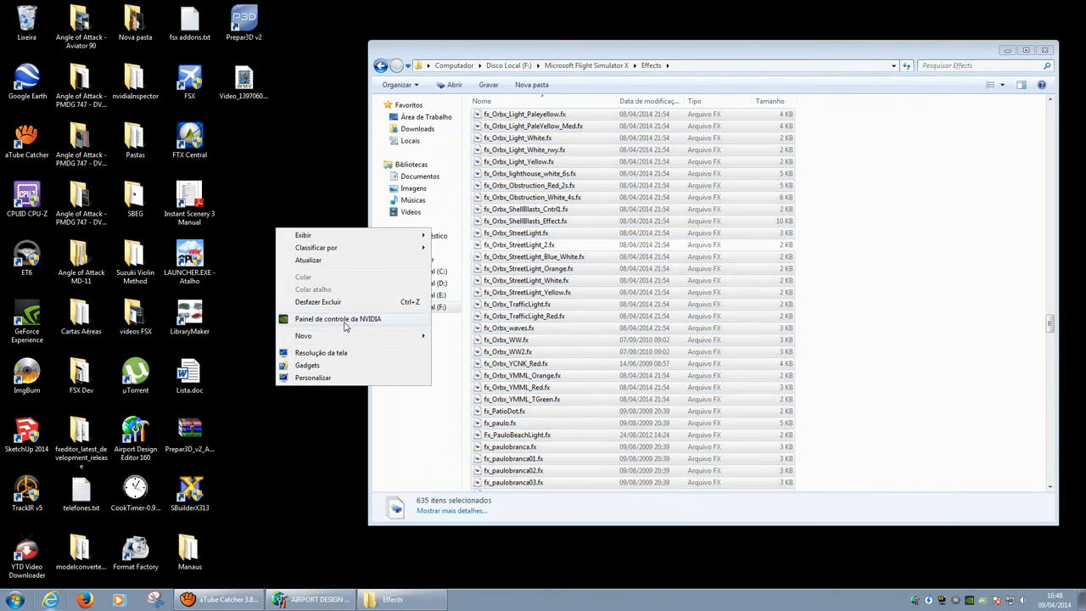
pyautogui.moveTo(356, 336)
pyautogui.click(452, 339)
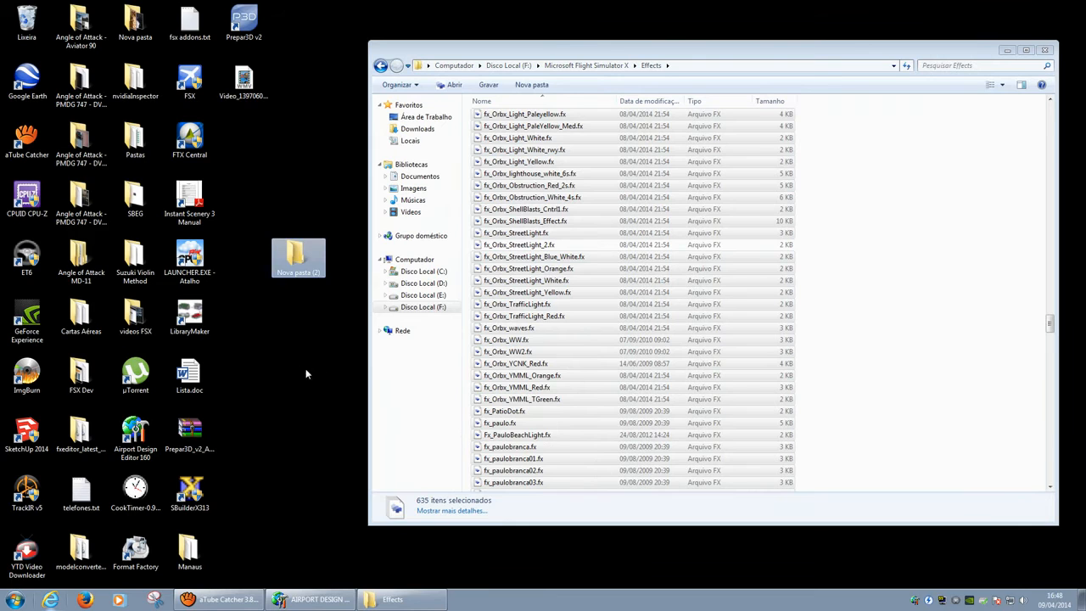
# Step: Copy the selected effect files into the new Nova pasta (2) folder
pyautogui.click(592, 51)
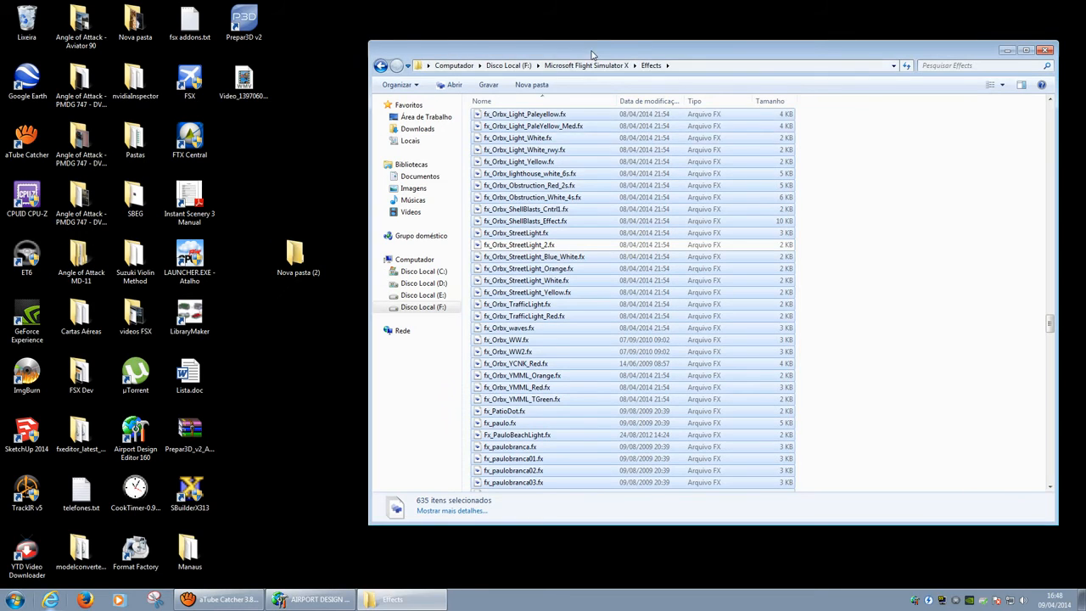
pyautogui.rightClick(536, 152)
pyautogui.click(577, 240)
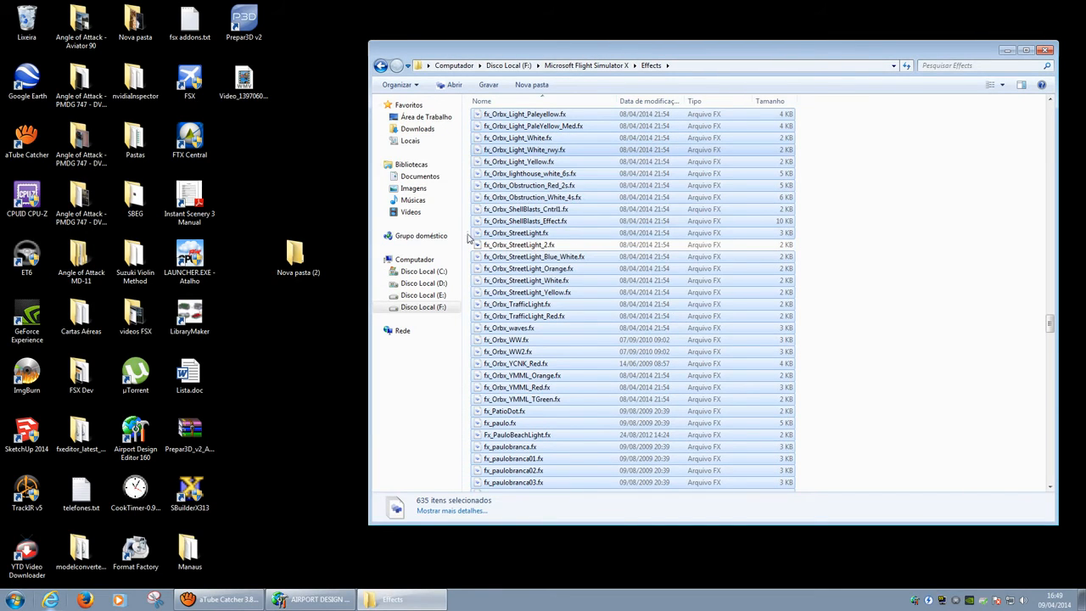
pyautogui.doubleClick(293, 255)
pyautogui.rightClick(556, 201)
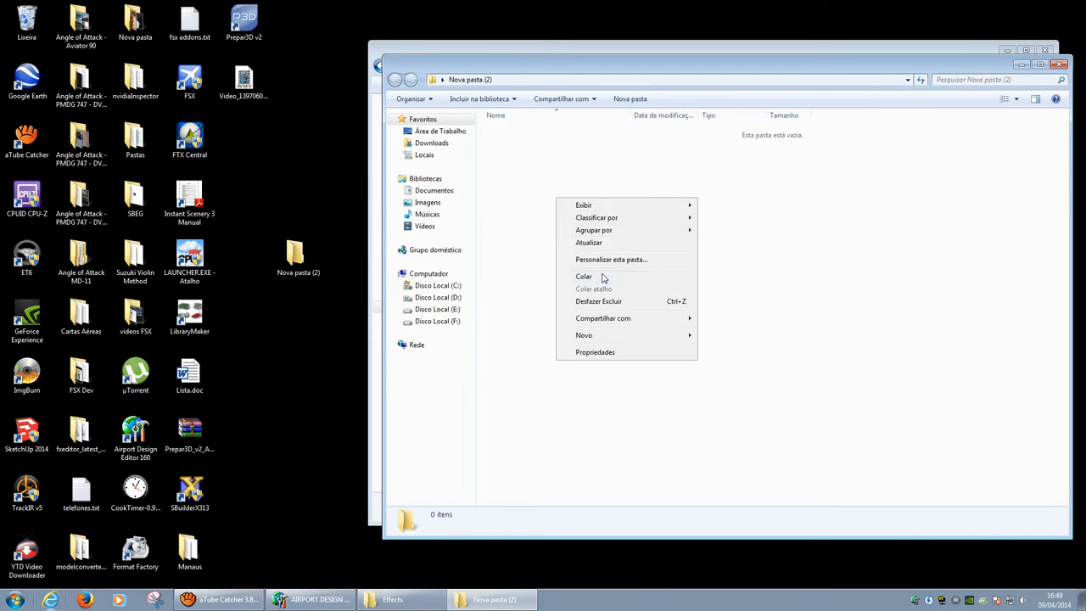
pyautogui.click(585, 277)
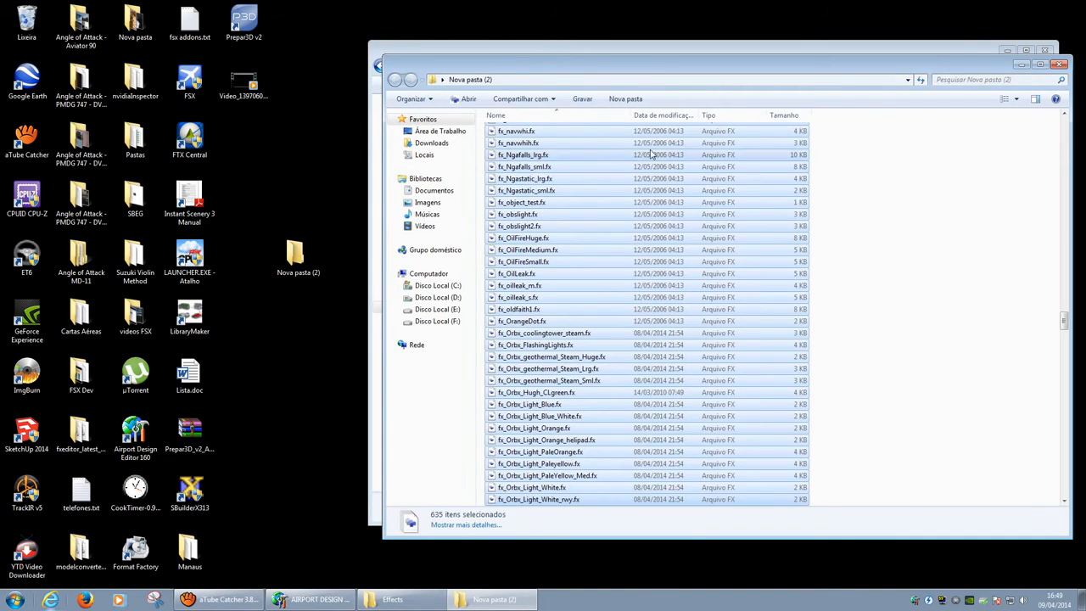
# Step: Check the Orbx streetlight file in Effects, then return to the airport editor
pyautogui.moveTo(678, 51); pyautogui.dragTo(632, 57)
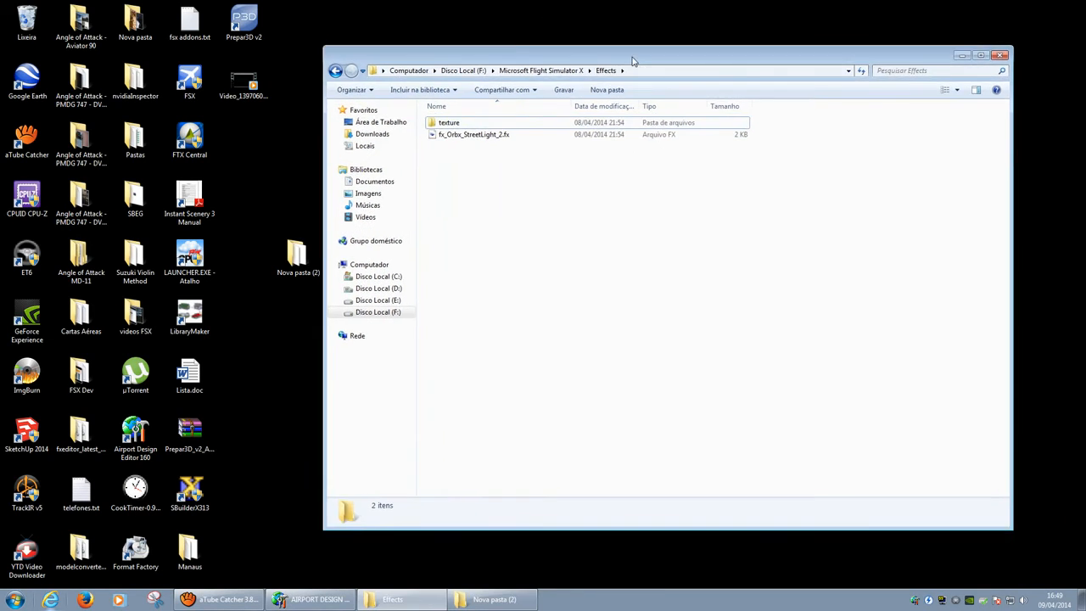
pyautogui.click(501, 136)
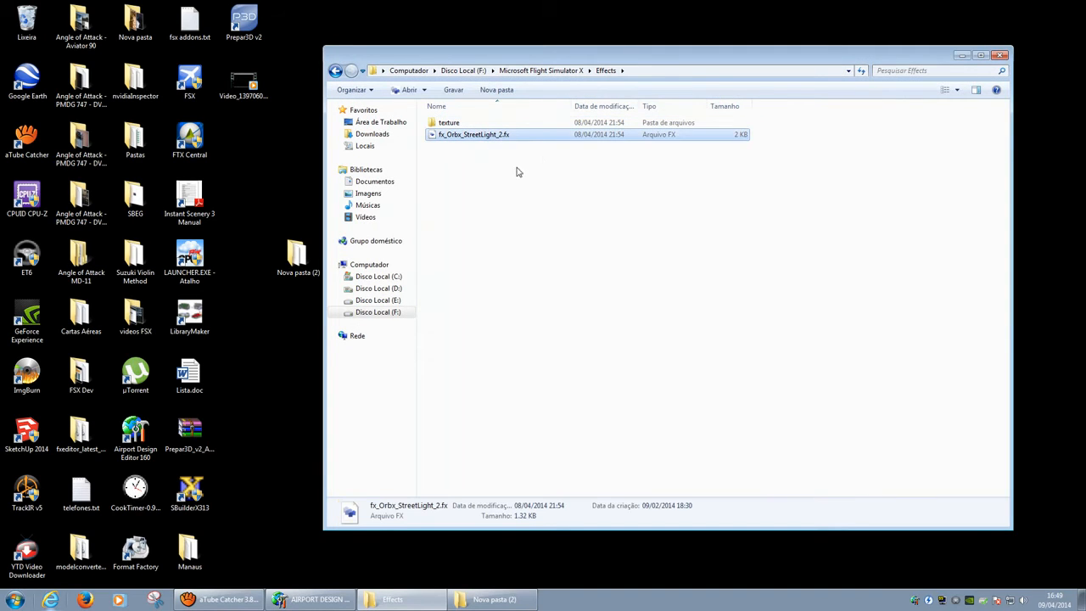
pyautogui.click(497, 180)
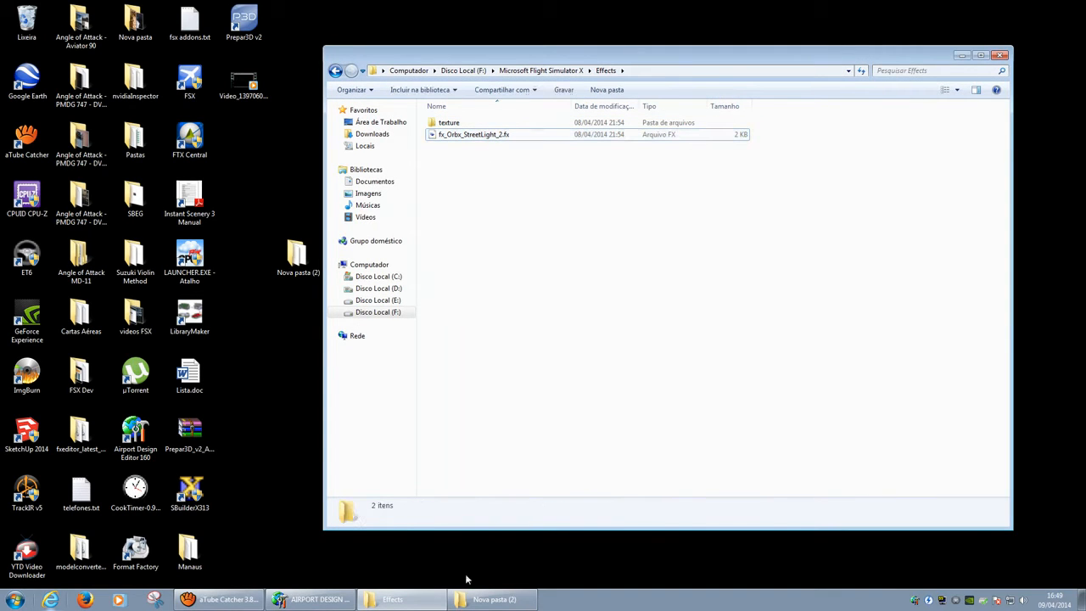
pyautogui.click(321, 604)
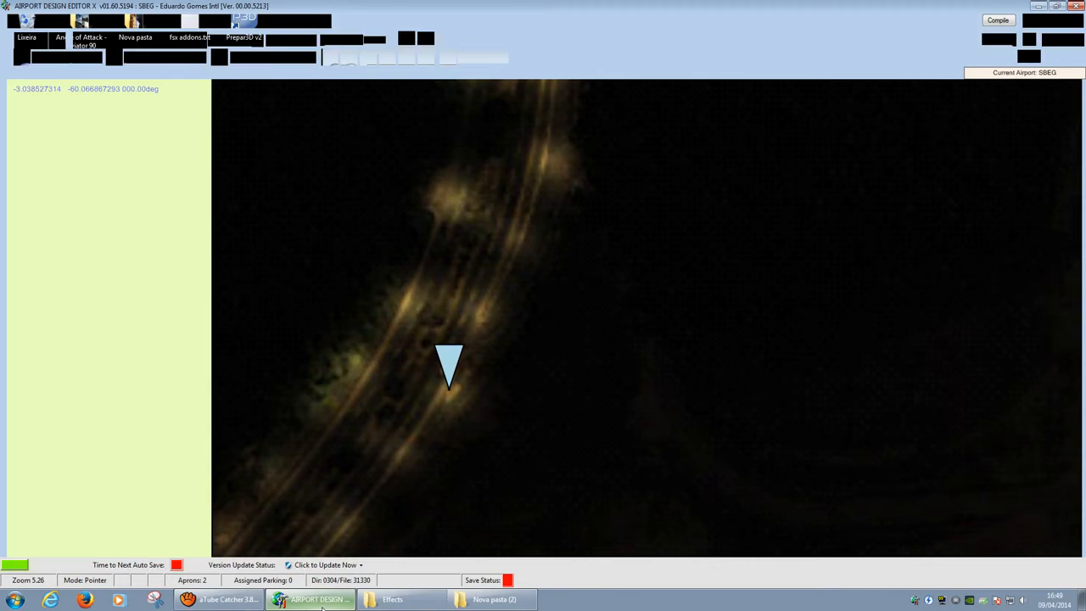
# Step: Start adding an effect on the apron, then cancel its Properties dialog
pyautogui.rightClick(482, 313)
pyautogui.moveTo(539, 339)
pyautogui.click(628, 348)
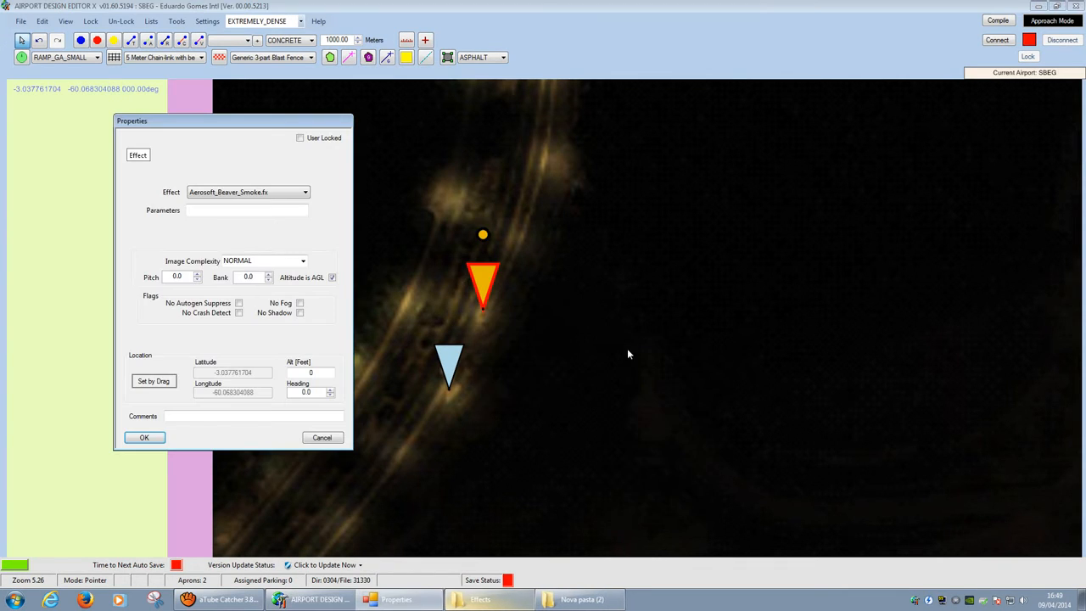
pyautogui.click(288, 192)
pyautogui.click(289, 193)
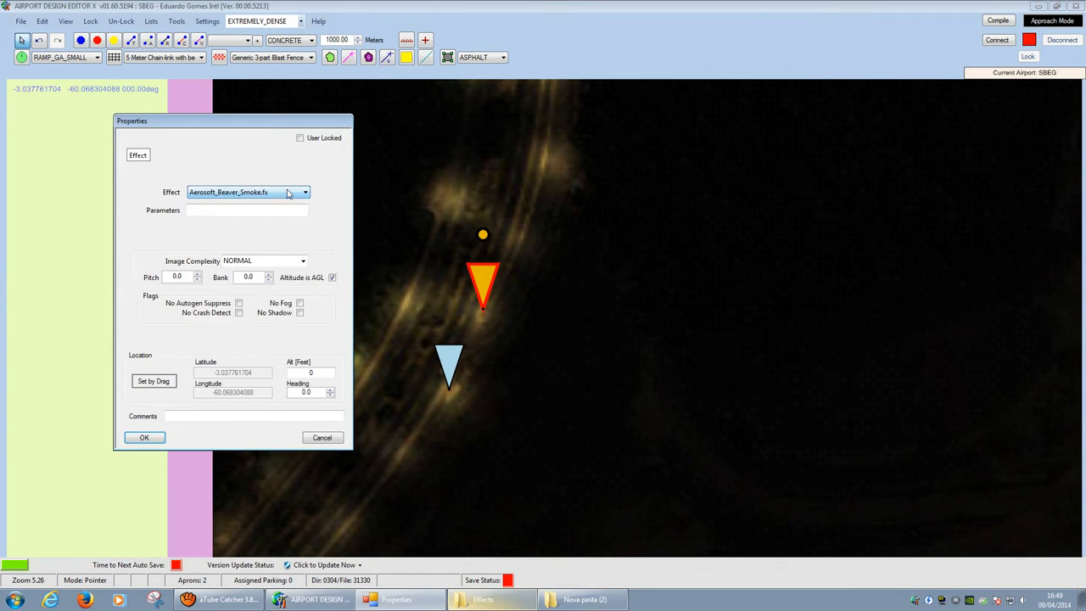
pyautogui.click(322, 438)
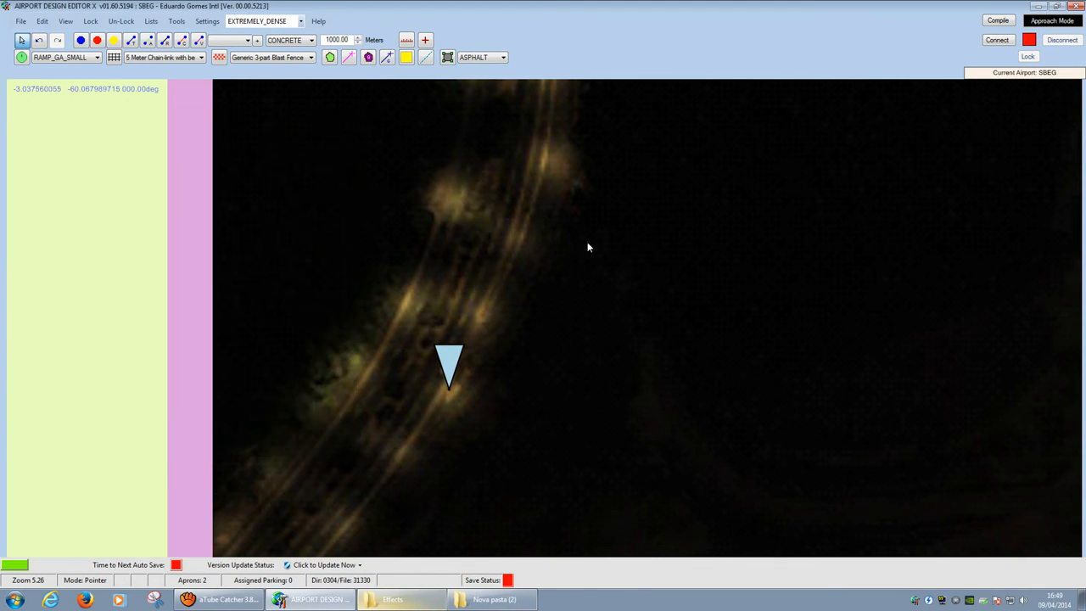
# Step: Exit the editor without saving and relaunch it for FSX
pyautogui.click(21, 22)
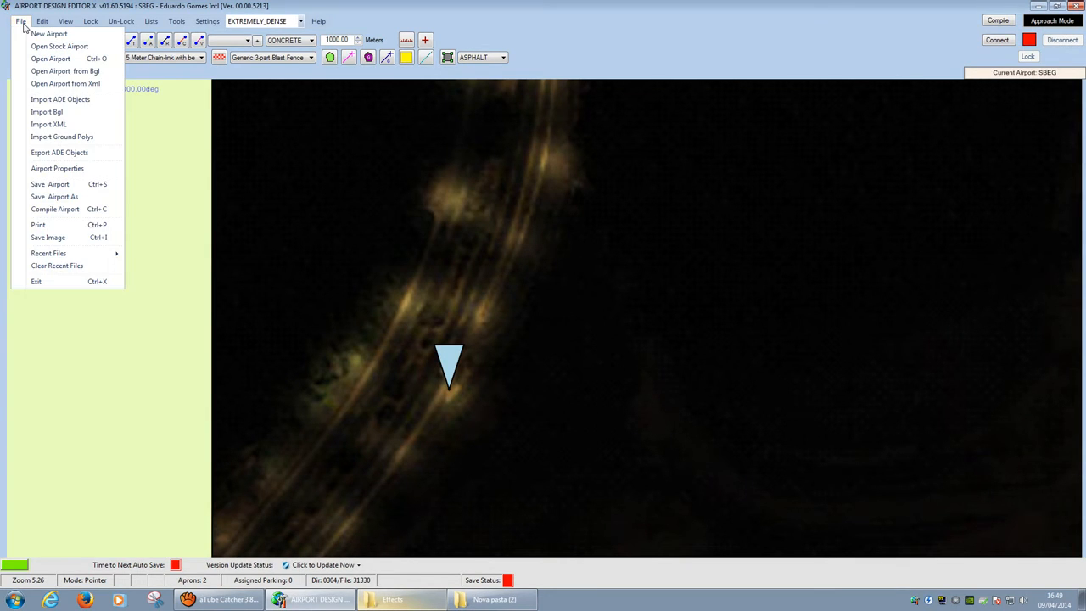
pyautogui.click(87, 282)
pyautogui.click(568, 339)
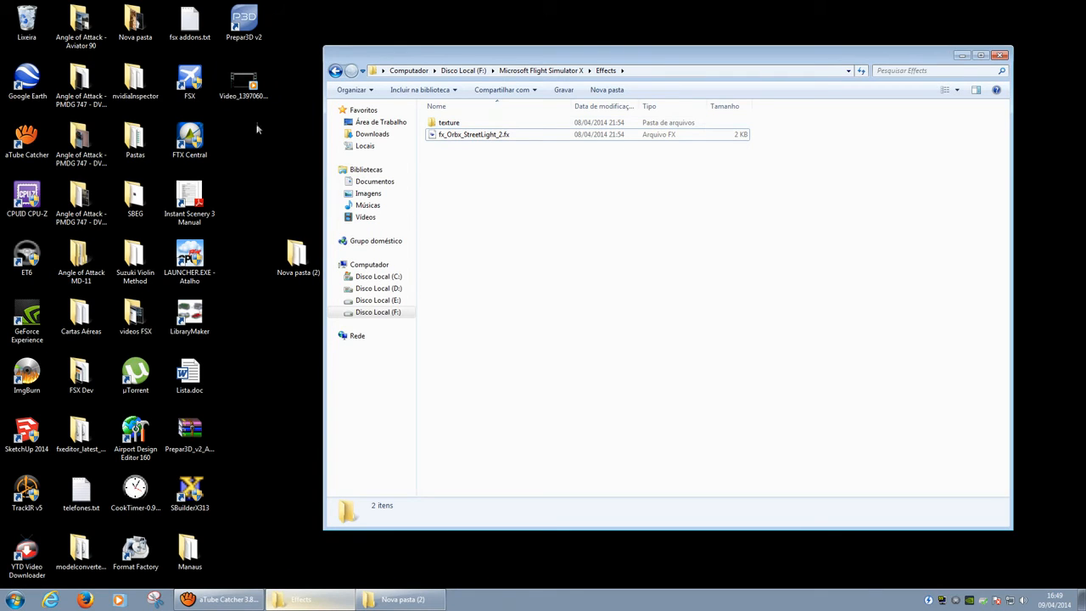
pyautogui.doubleClick(136, 435)
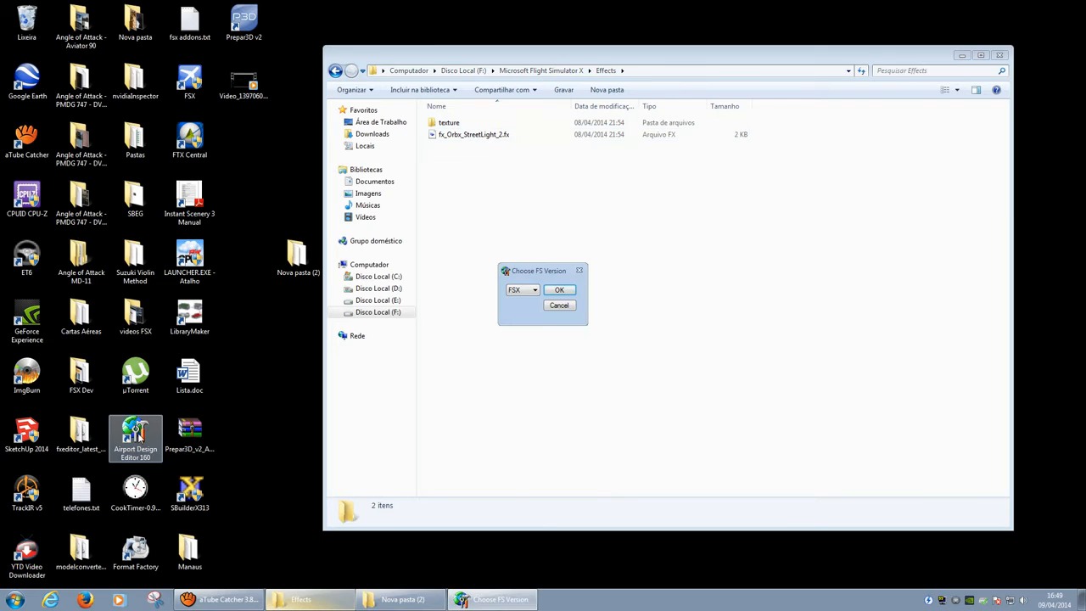
pyautogui.click(559, 290)
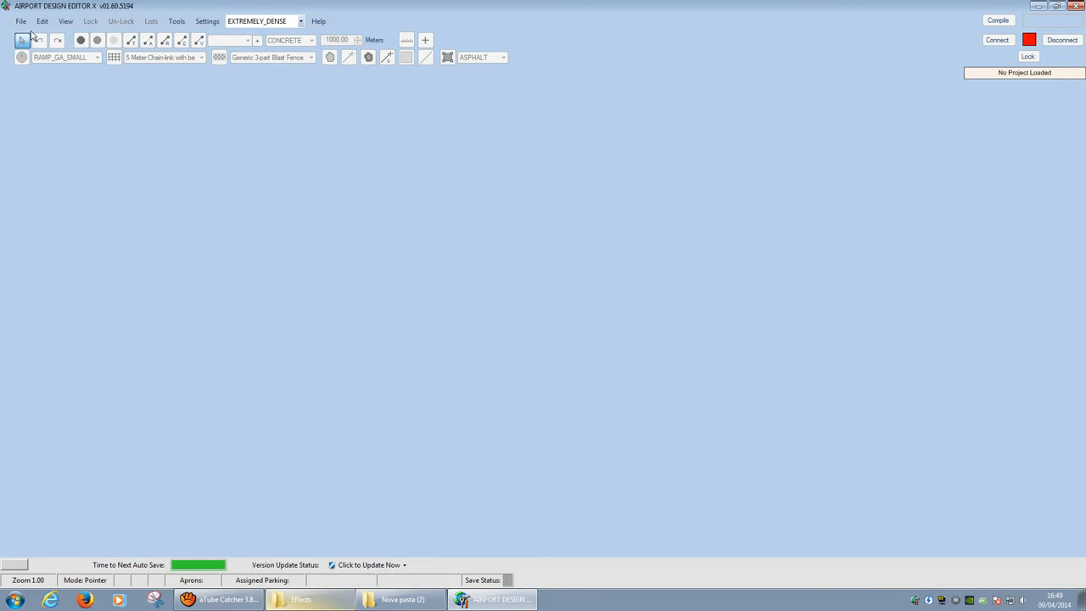
# Step: Search airports by ICAO 'sbe' and open SBEG - Eduardo Gomes Intl
pyautogui.click(21, 21)
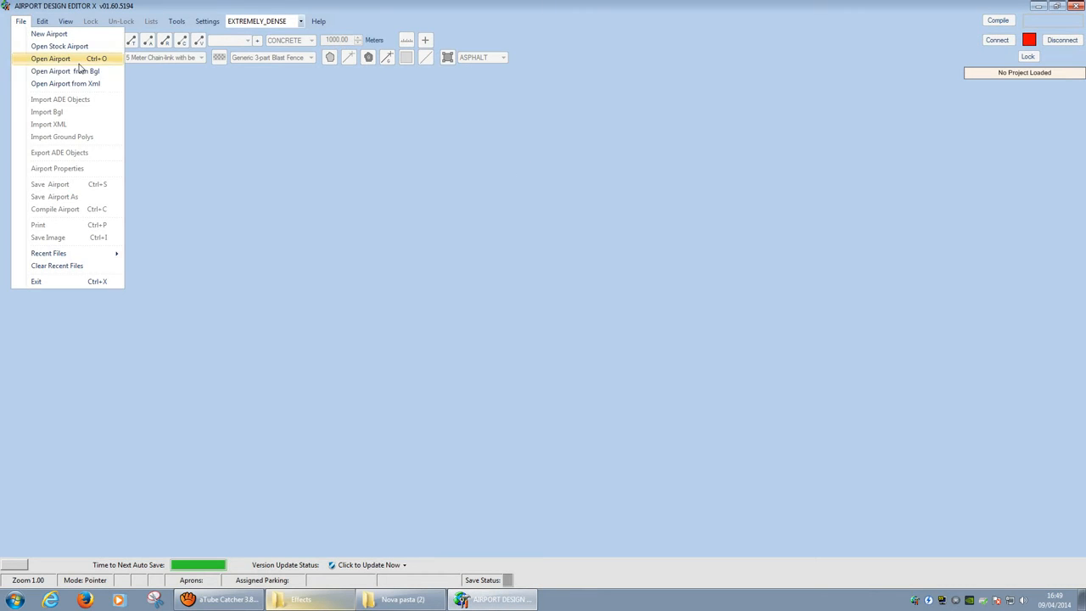
pyautogui.click(77, 56)
pyautogui.click(400, 224)
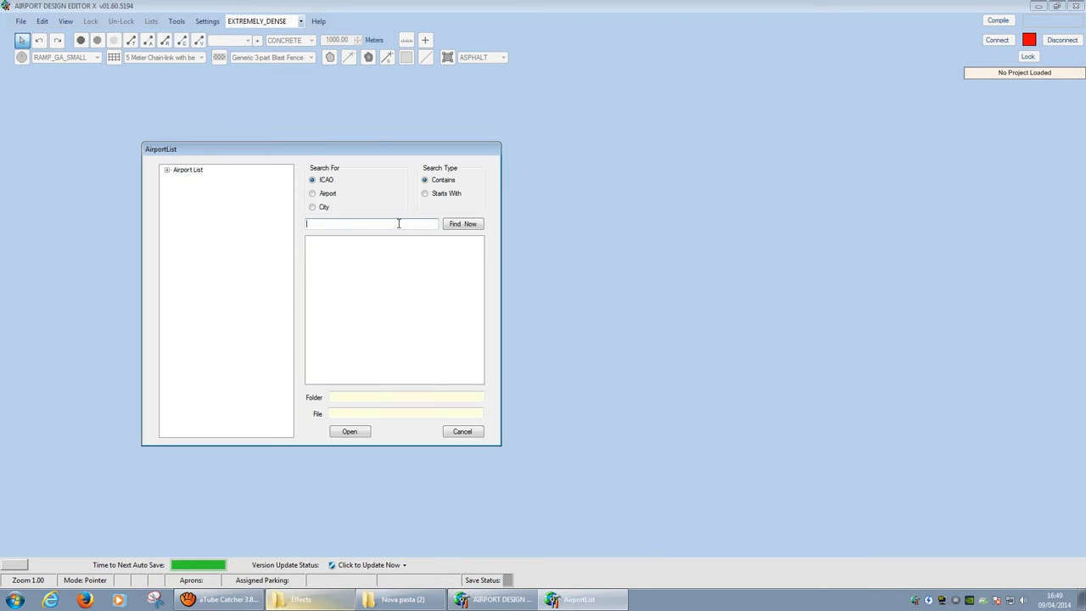
pyautogui.write('sbeg')
pyautogui.press('Return')
pyautogui.click(381, 244)
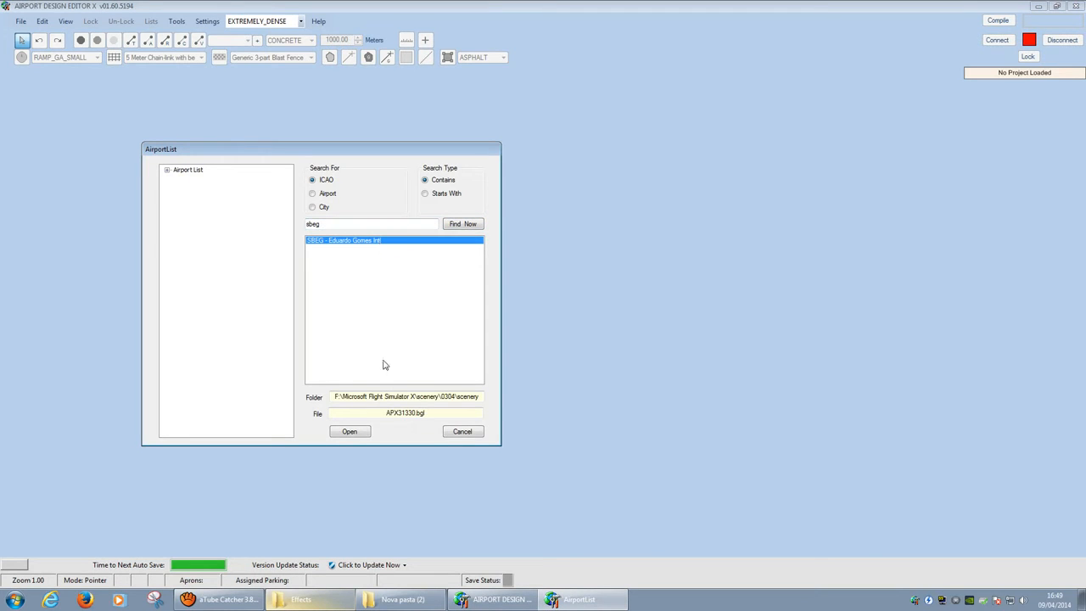
pyautogui.click(349, 431)
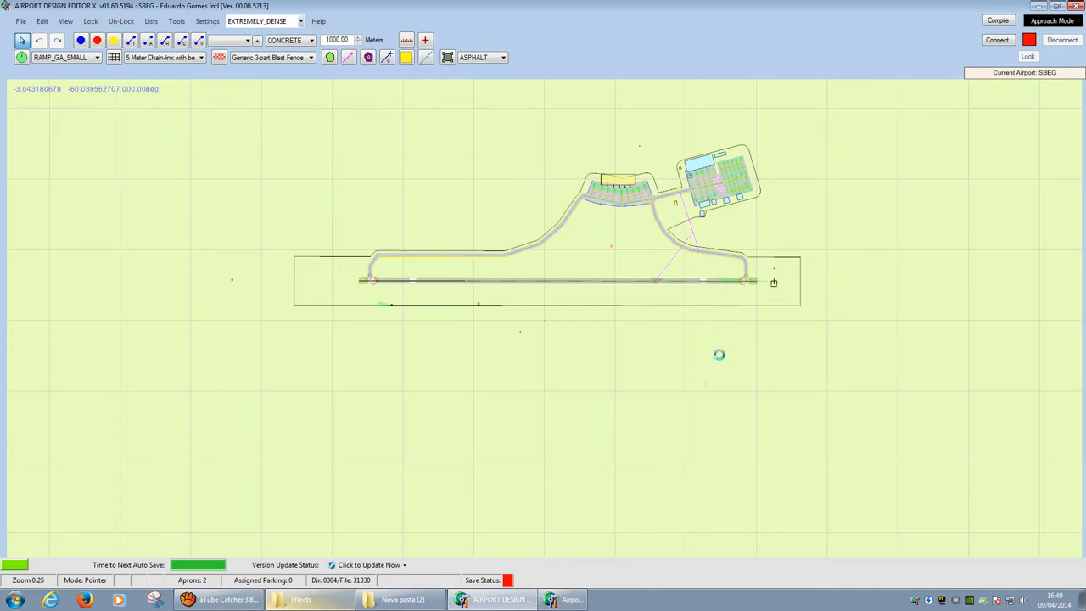
# Step: Add SBEG Night.jpg as a background image and enable corner-coordinate entry, opening SBEG.TXT
pyautogui.rightClick(366, 162)
pyautogui.moveTo(437, 184)
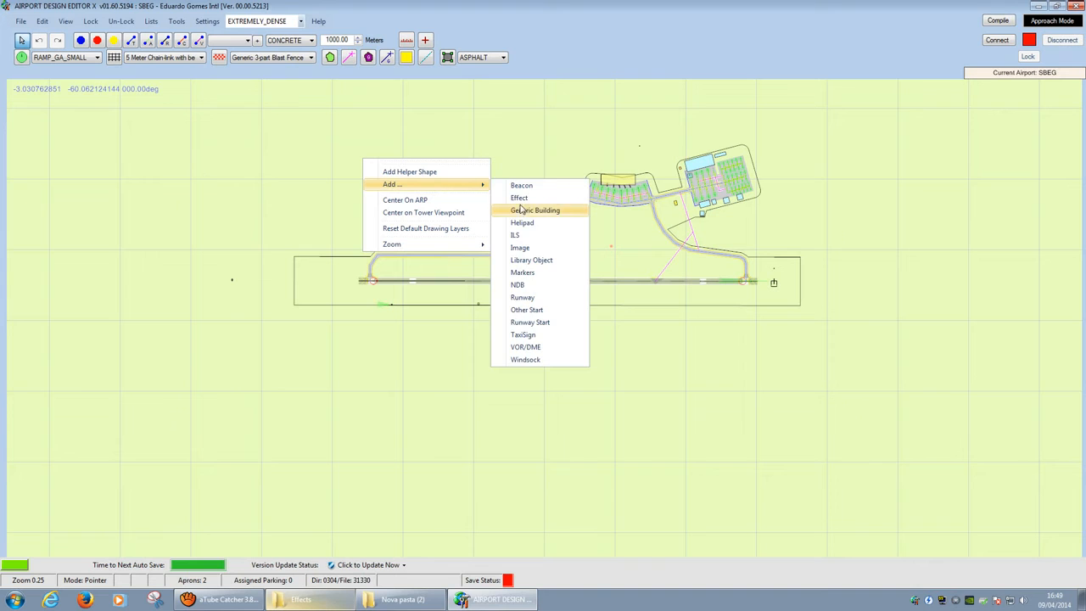
pyautogui.click(524, 248)
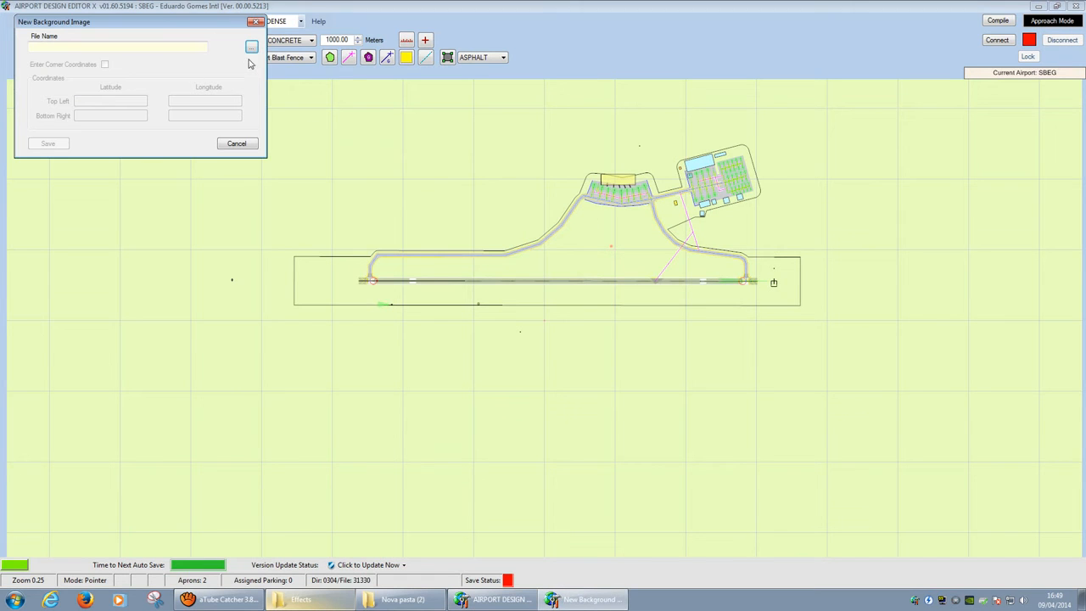
pyautogui.click(252, 45)
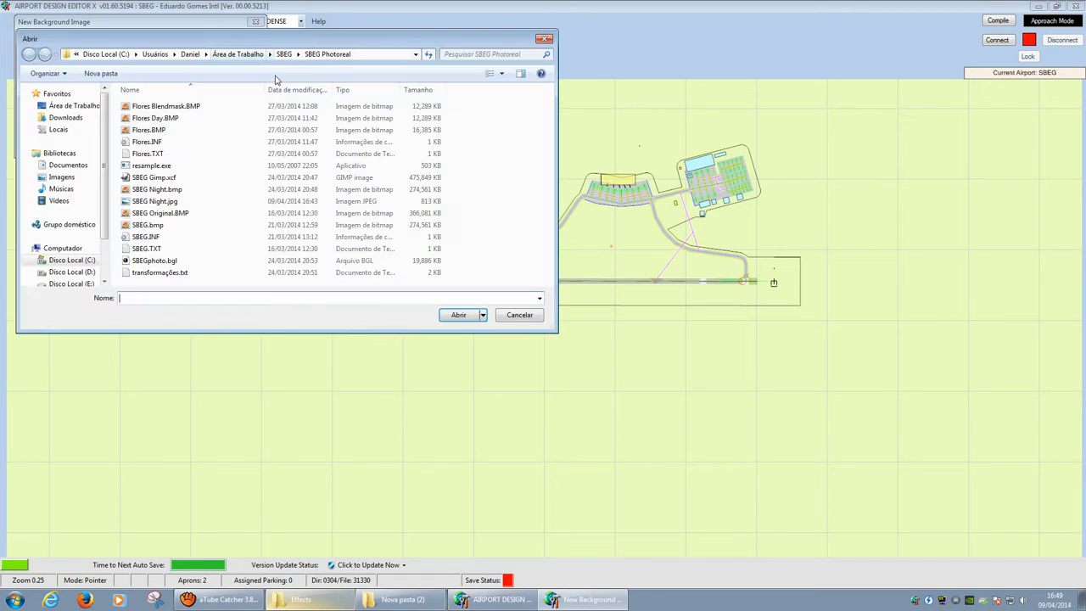
pyautogui.click(161, 249)
pyautogui.rightClick(160, 247)
pyautogui.click(188, 270)
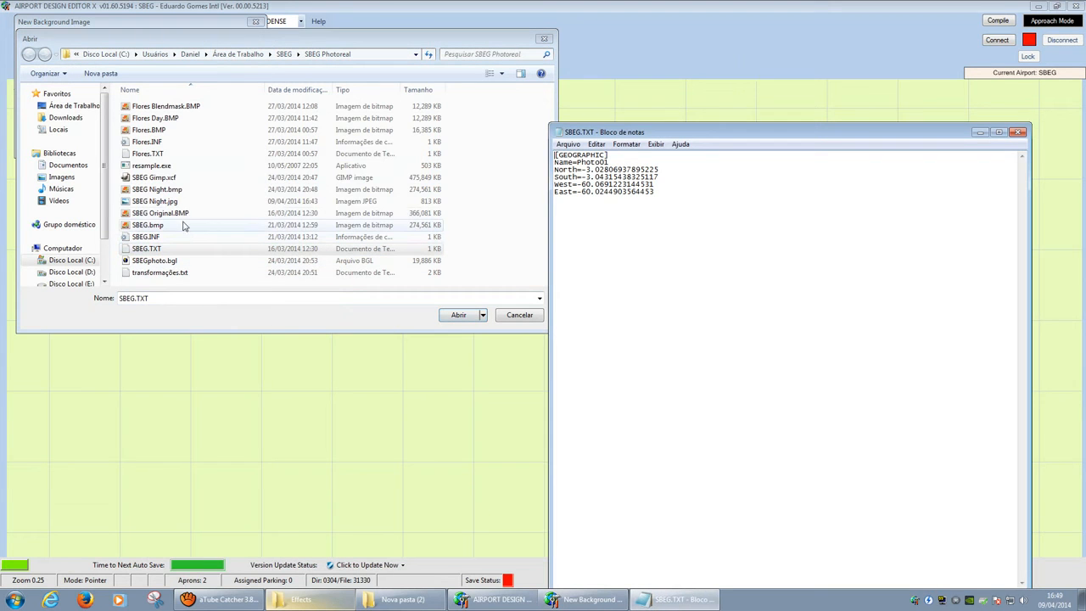
pyautogui.click(166, 203)
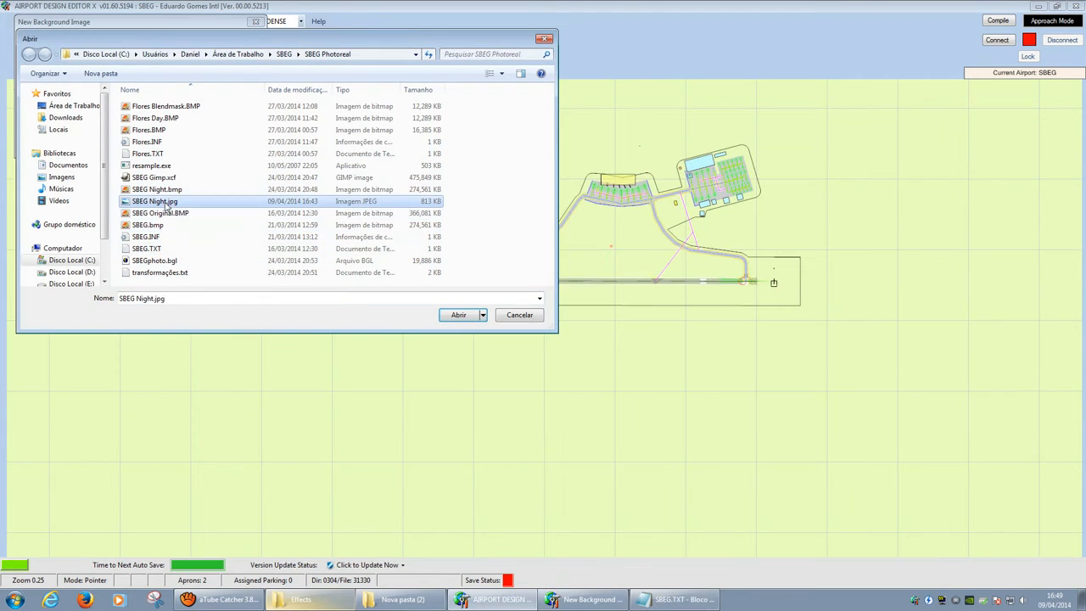
pyautogui.click(442, 316)
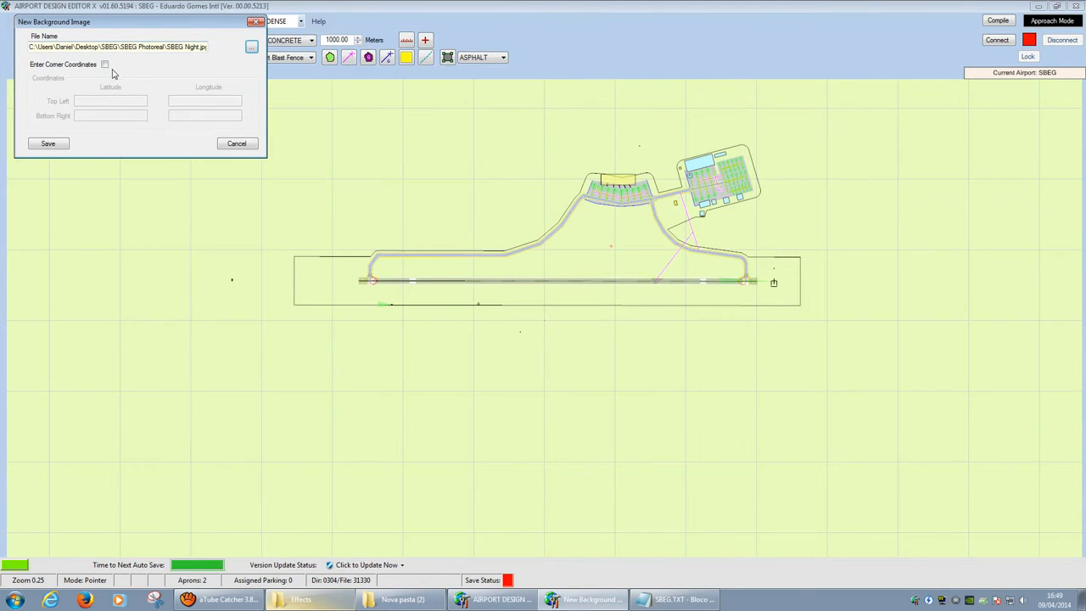
pyautogui.click(104, 64)
# Step: Paste the North and South latitudes from SBEG.TXT into the corner fields
pyautogui.click(675, 599)
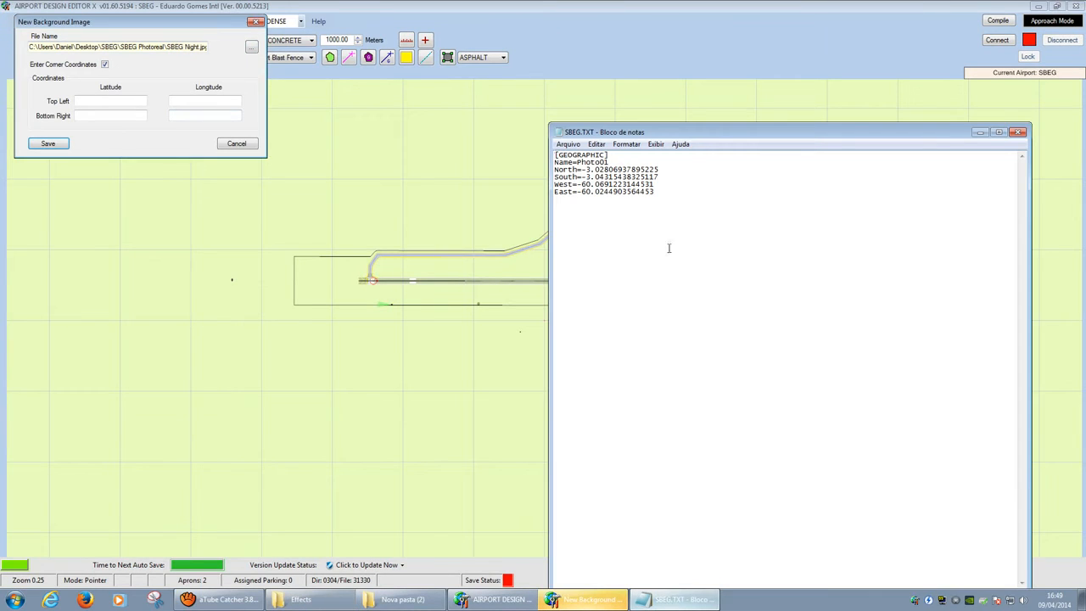
pyautogui.moveTo(659, 170); pyautogui.dragTo(582, 169)
pyautogui.hotkey('ctrl', 'c')
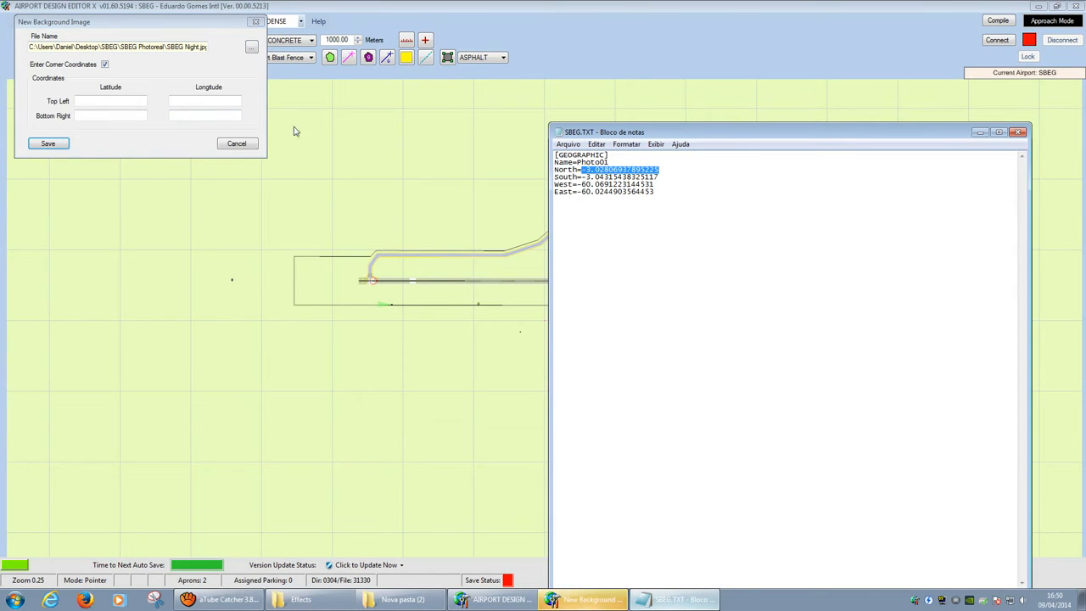
pyautogui.click(129, 101)
pyautogui.hotkey('ctrl', 'v')
pyautogui.click(702, 601)
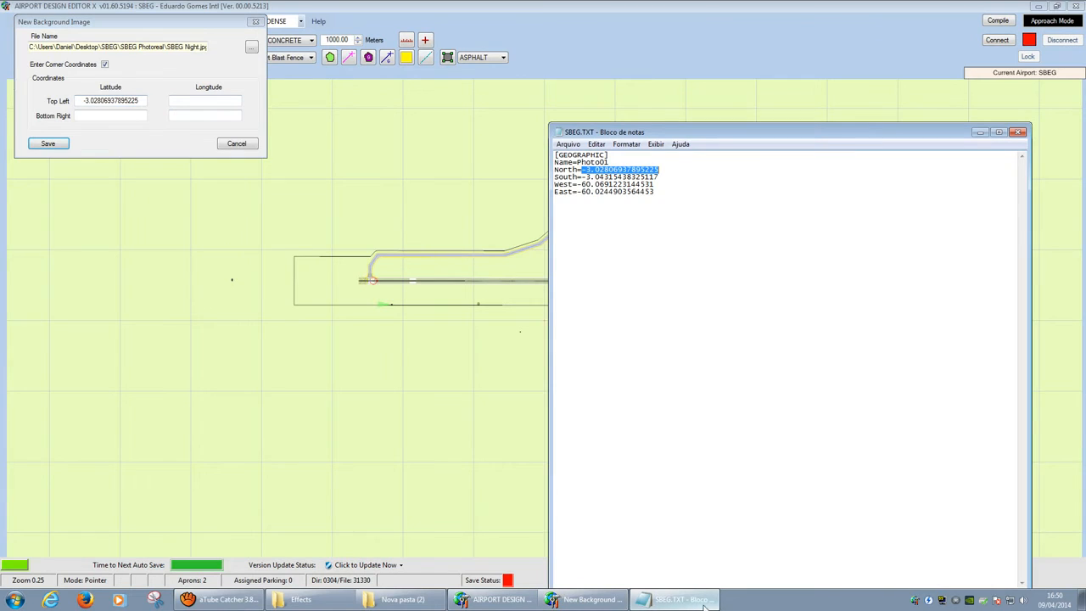
pyautogui.moveTo(661, 176); pyautogui.dragTo(582, 177)
pyautogui.hotkey('ctrl', 'c')
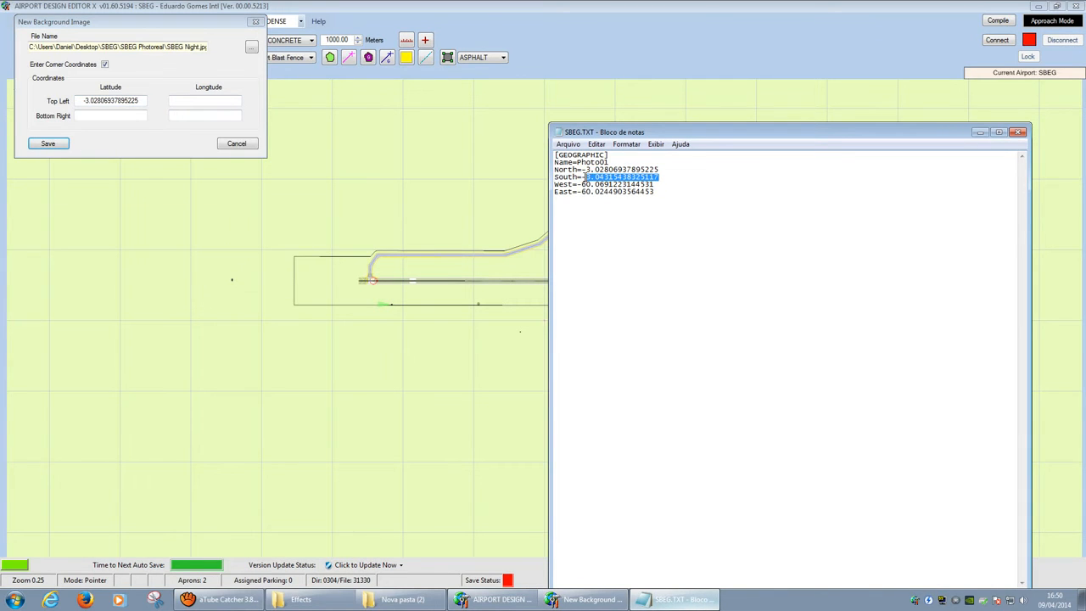
pyautogui.click(106, 116)
pyautogui.hotkey('ctrl', 'v')
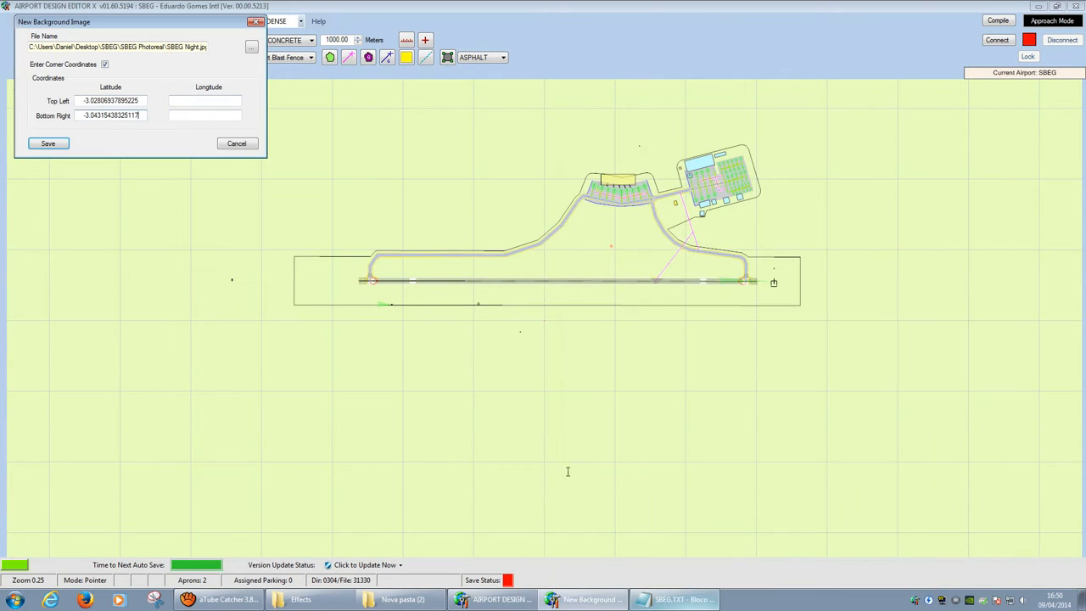
# Step: Paste the West and East longitudes from SBEG.TXT, then save the image
pyautogui.click(670, 601)
pyautogui.moveTo(655, 184); pyautogui.dragTo(582, 184)
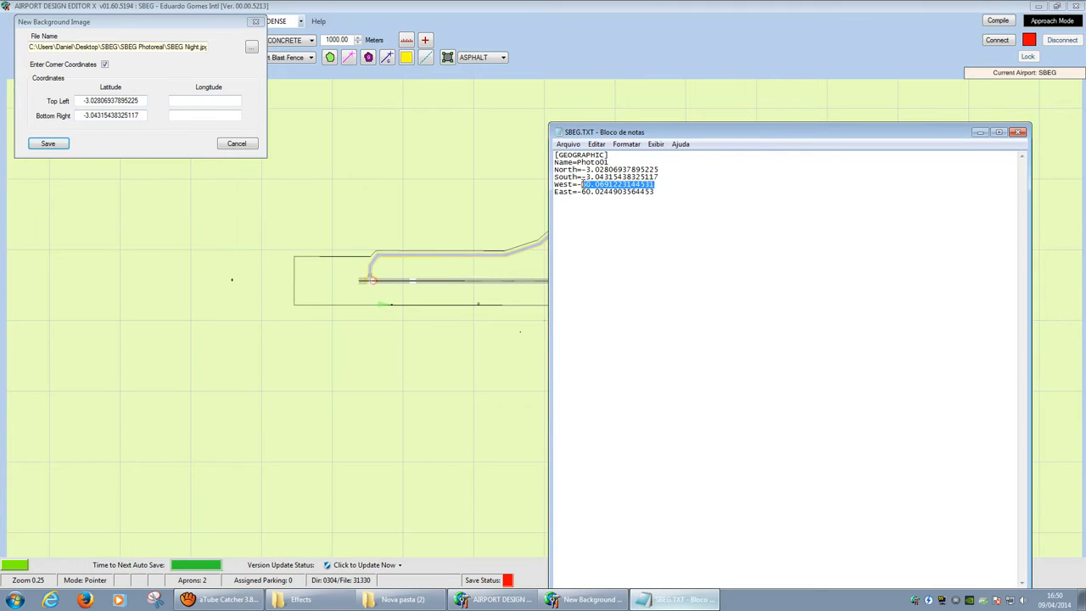
pyautogui.click(202, 102)
pyautogui.write('-60.0691223144531')
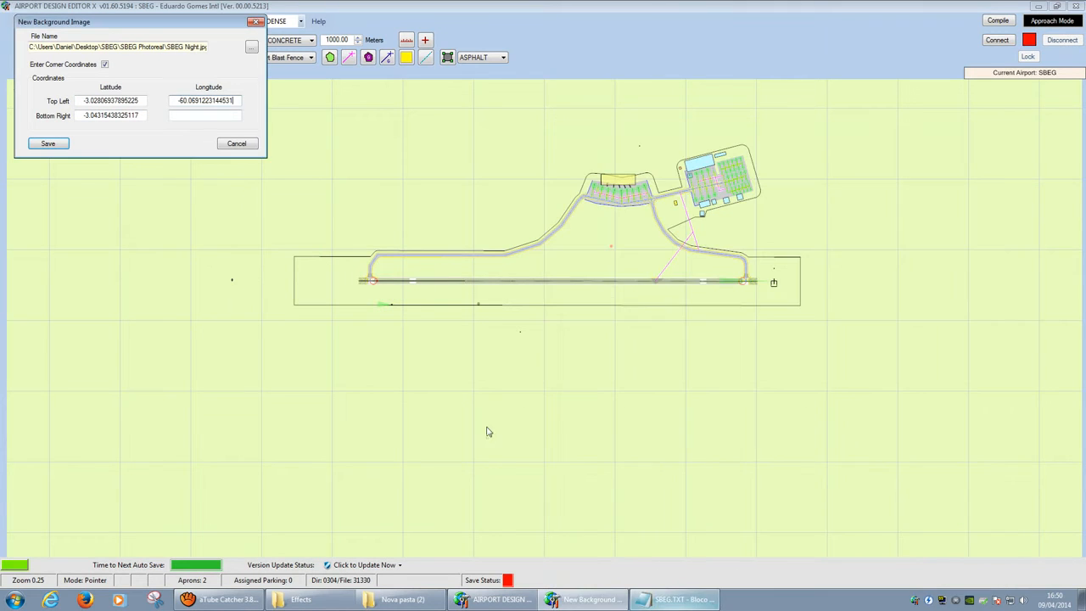
pyautogui.click(675, 600)
pyautogui.moveTo(655, 195); pyautogui.dragTo(591, 195)
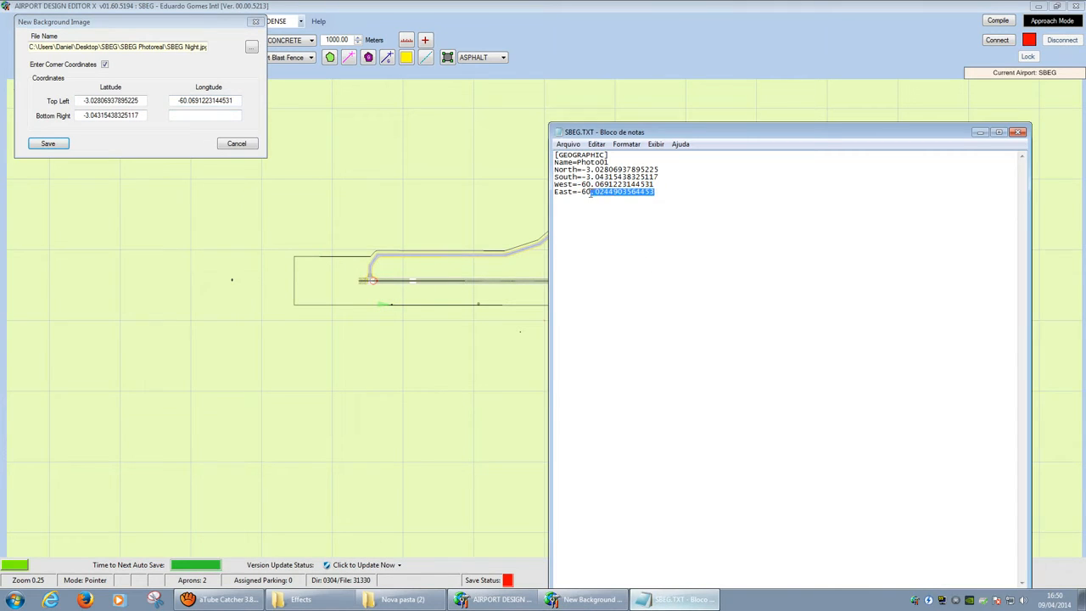
pyautogui.click(186, 115)
pyautogui.write('-60.0244903564453')
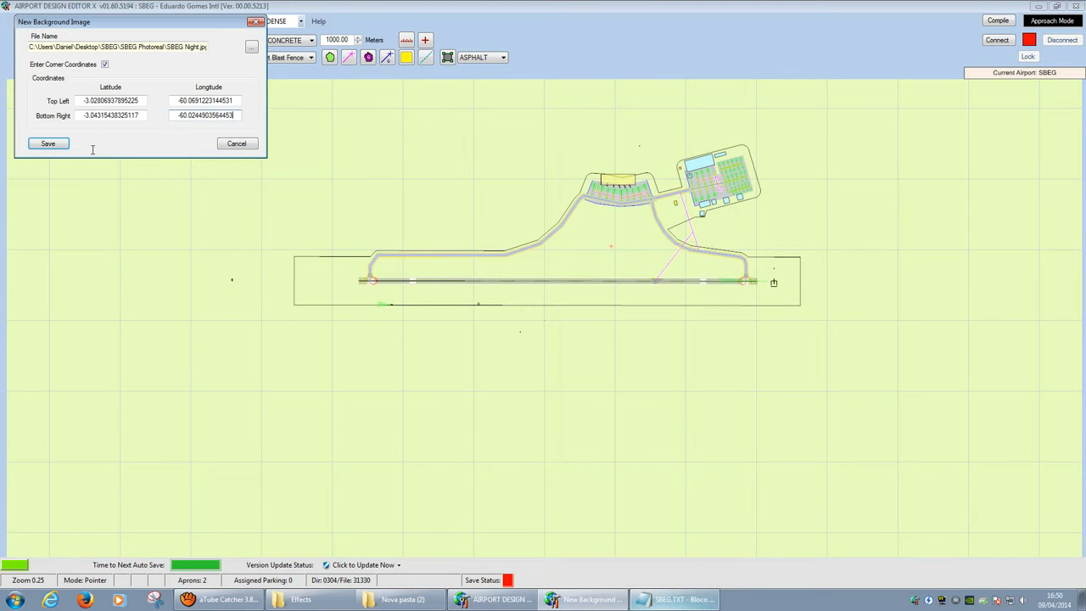
pyautogui.click(59, 143)
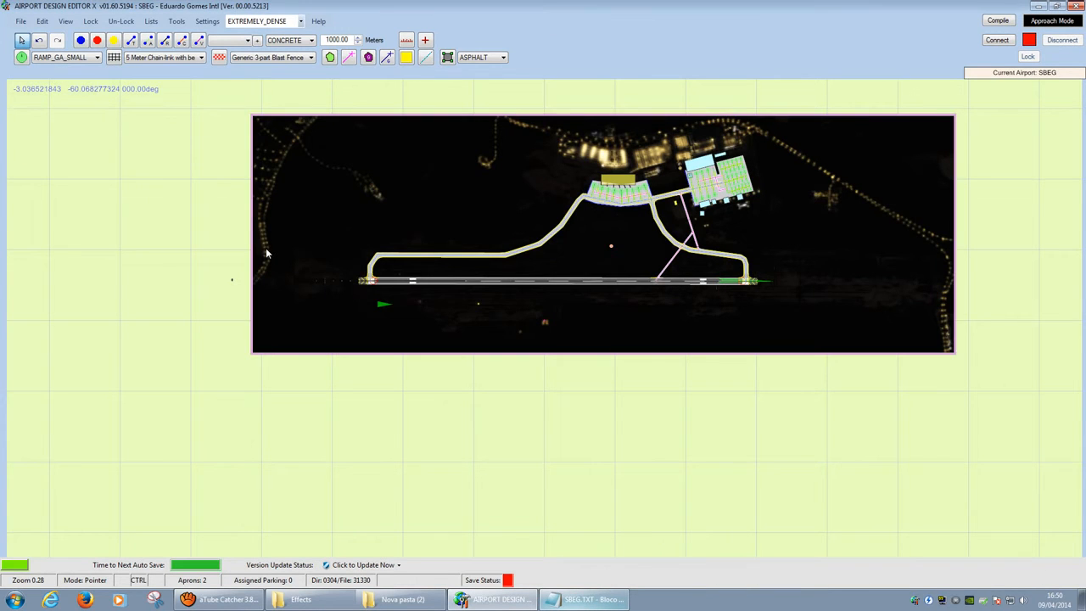
# Step: Zoom and pan in on the lit road at the image's left edge
pyautogui.keyDown('ctrl'); pyautogui.scroll(2, 264, 255); pyautogui.keyUp('ctrl')
pyautogui.keyDown('ctrl'); pyautogui.scroll(-2, 264, 255); pyautogui.keyUp('ctrl')
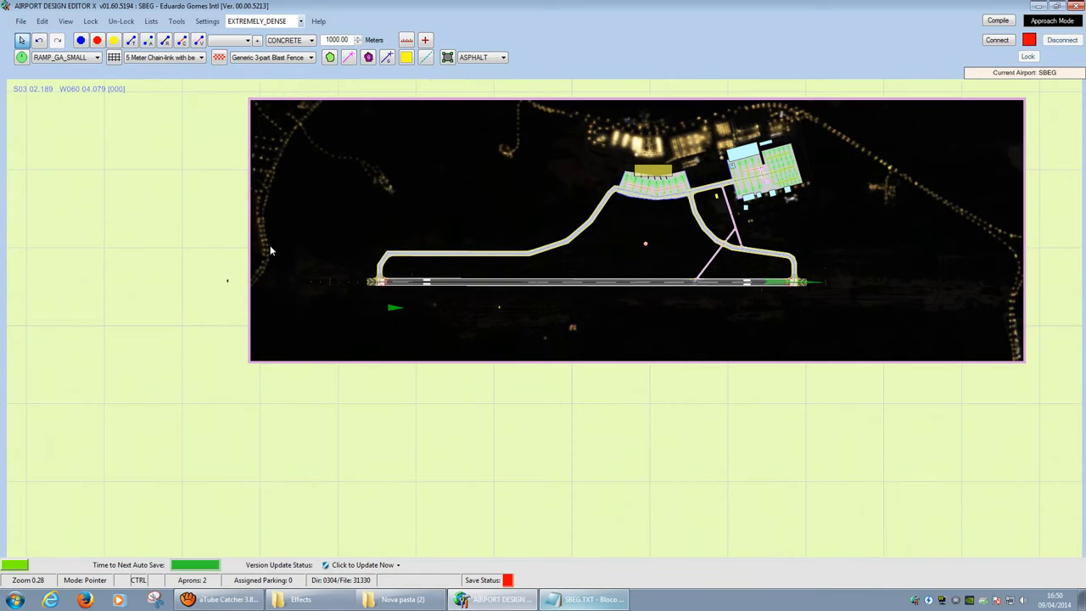
pyautogui.scroll(5, 258, 280)
pyautogui.moveTo(286, 233); pyautogui.dragTo(445, 317)
pyautogui.scroll(15, 415, 355)
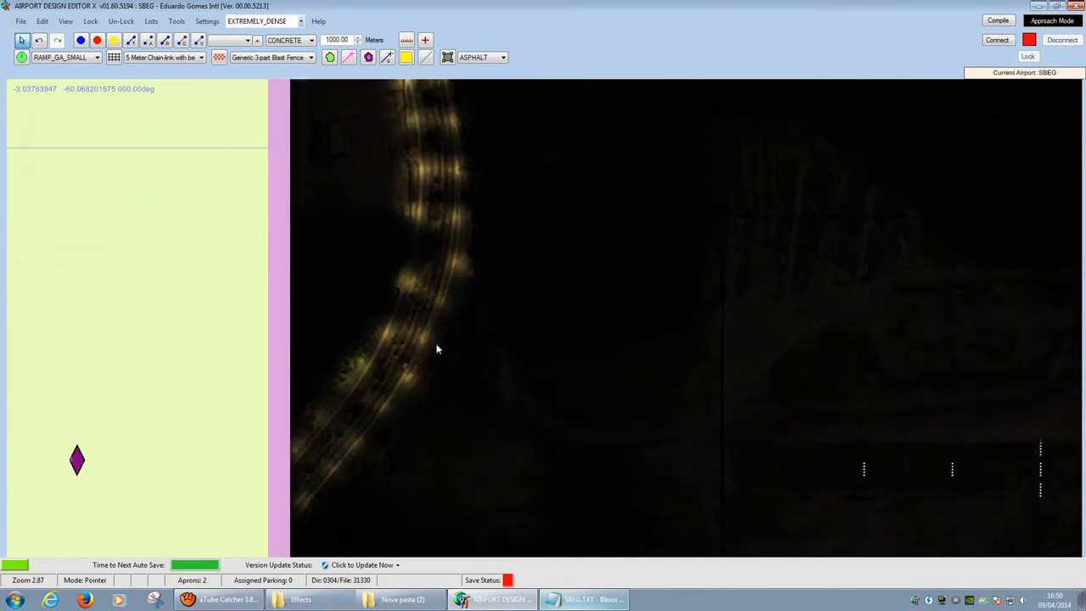
pyautogui.scroll(-4, 431, 331)
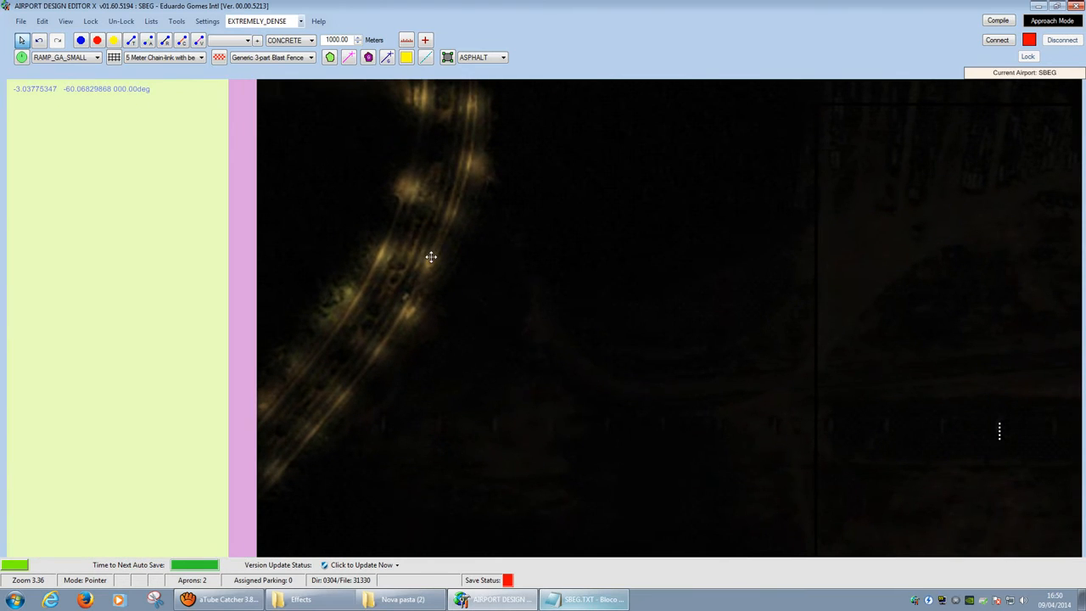
# Step: Close the SBEG.TXT coordinates file in Notepad
pyautogui.click(584, 599)
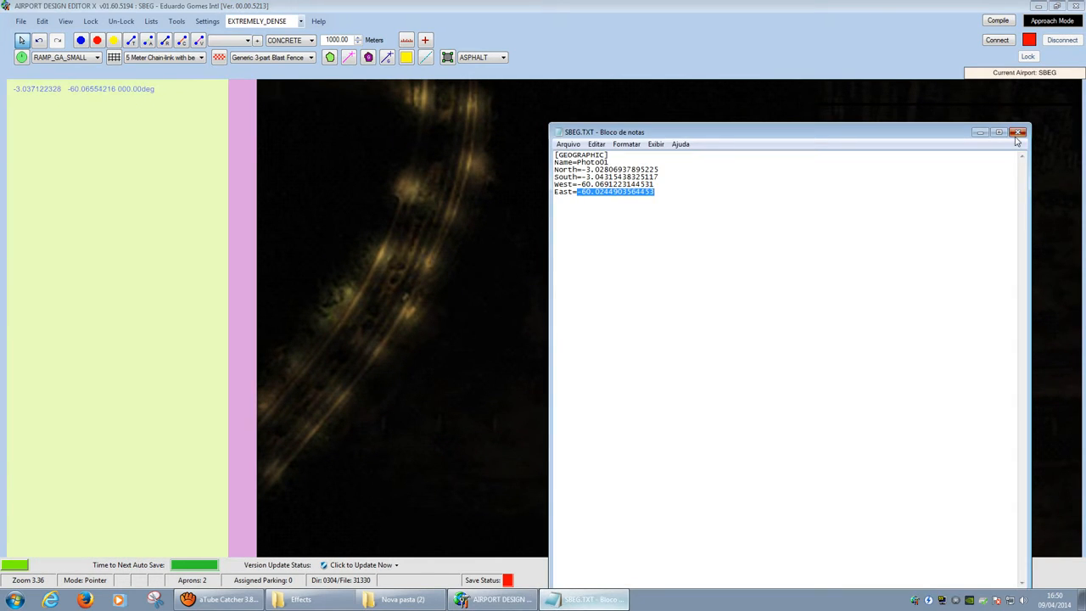
pyautogui.click(1019, 128)
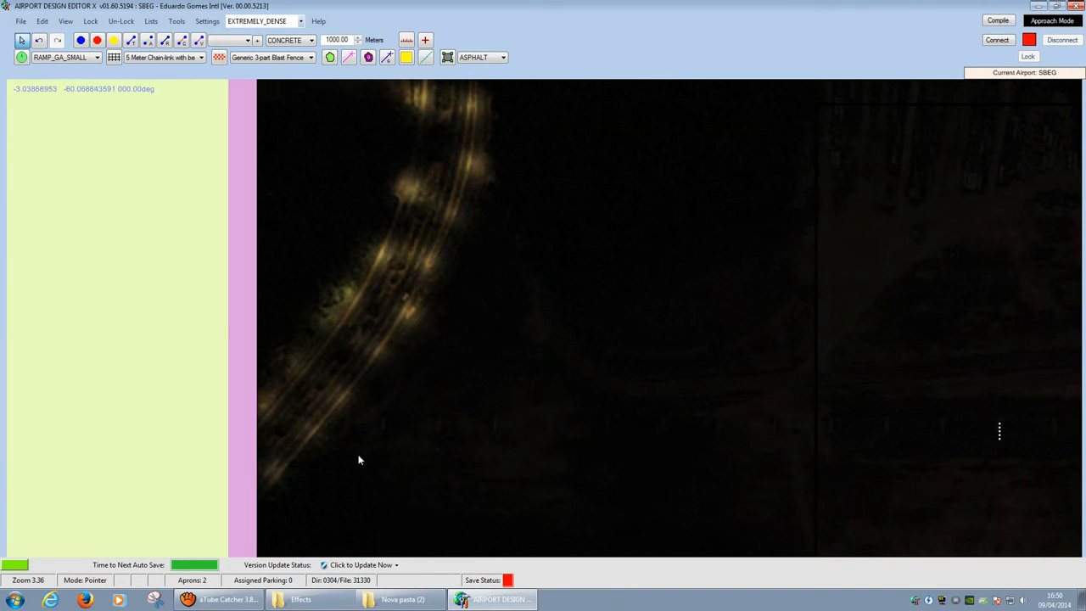
pyautogui.rightClick(274, 472)
# Step: Place the first fx_Orbx_StreetLight_2.fx effect beside the road
pyautogui.moveTo(348, 501)
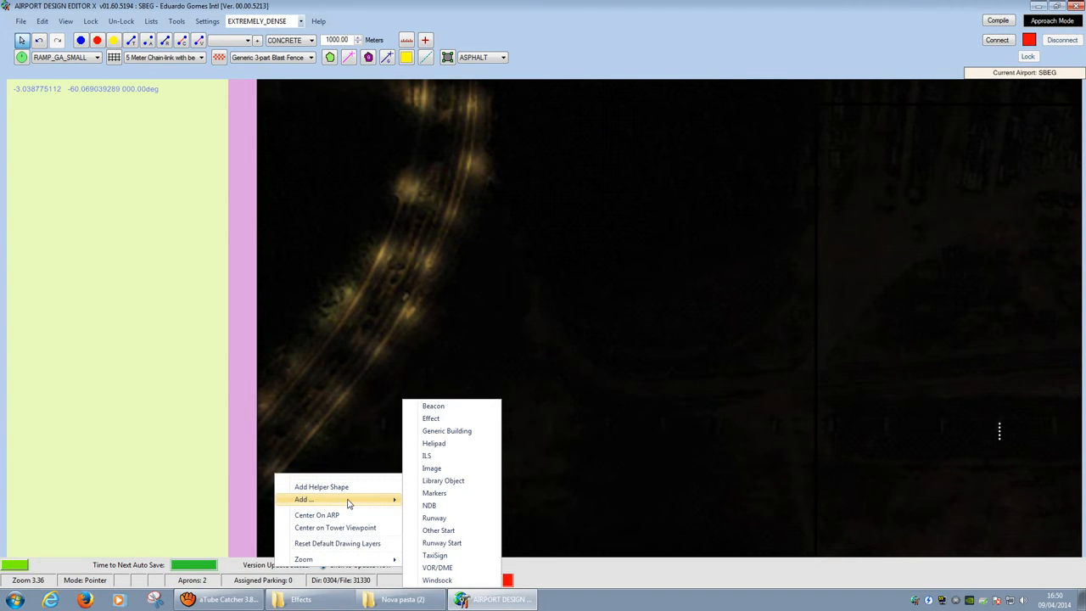
pyautogui.click(447, 420)
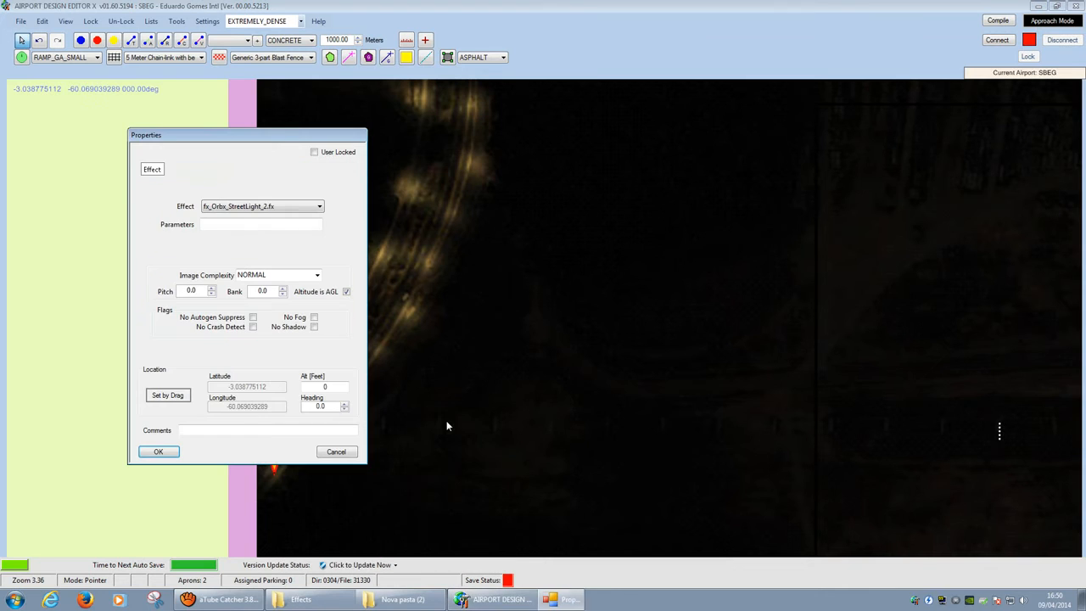
pyautogui.click(265, 209)
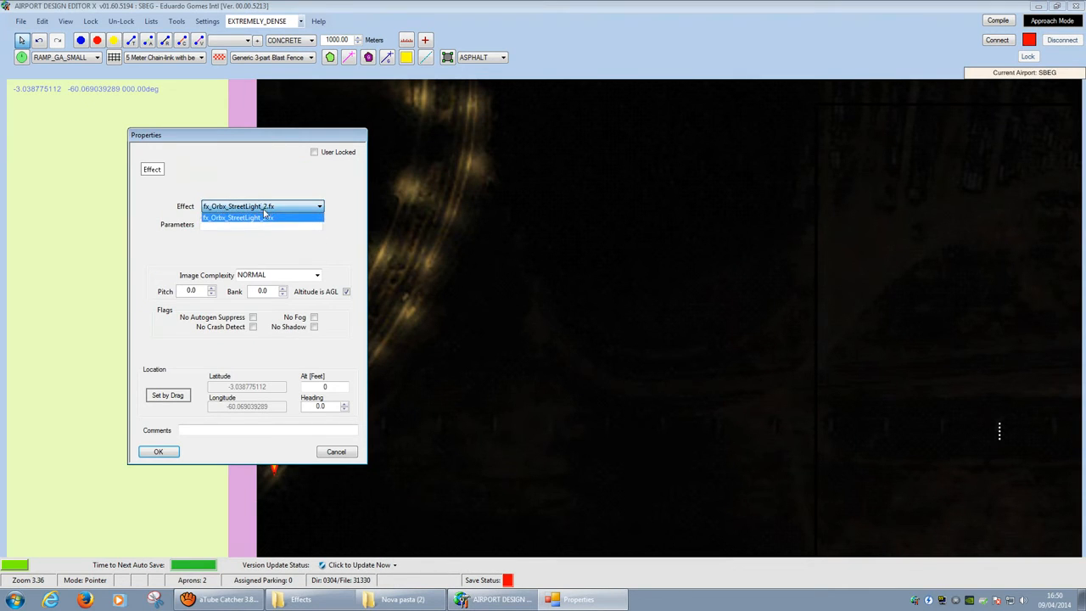
pyautogui.click(252, 210)
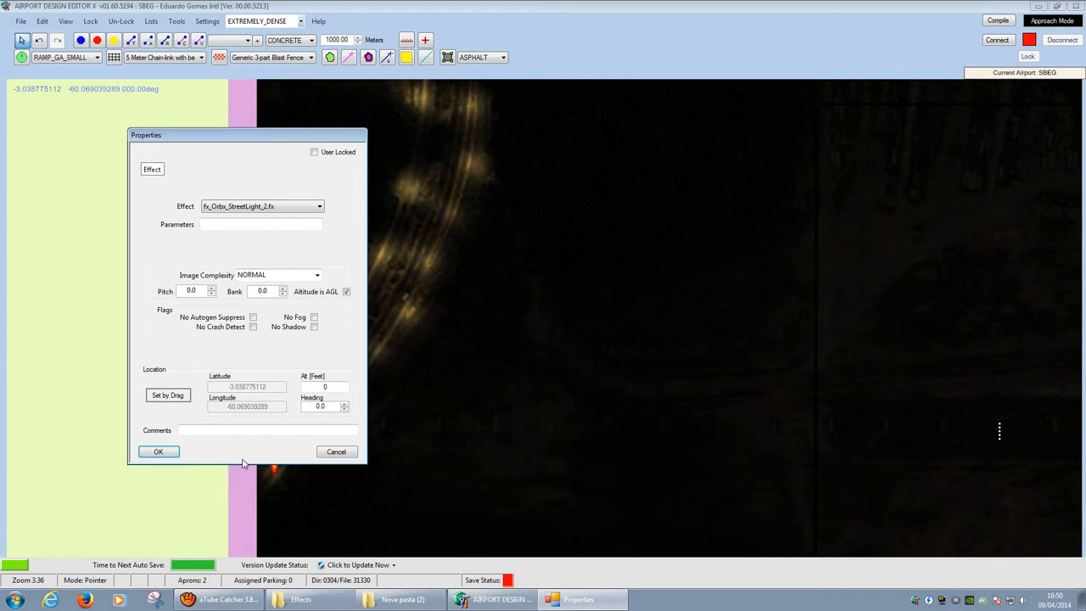
pyautogui.click(353, 454)
# Step: Add two more streetlight effects next along the road
pyautogui.rightClick(317, 431)
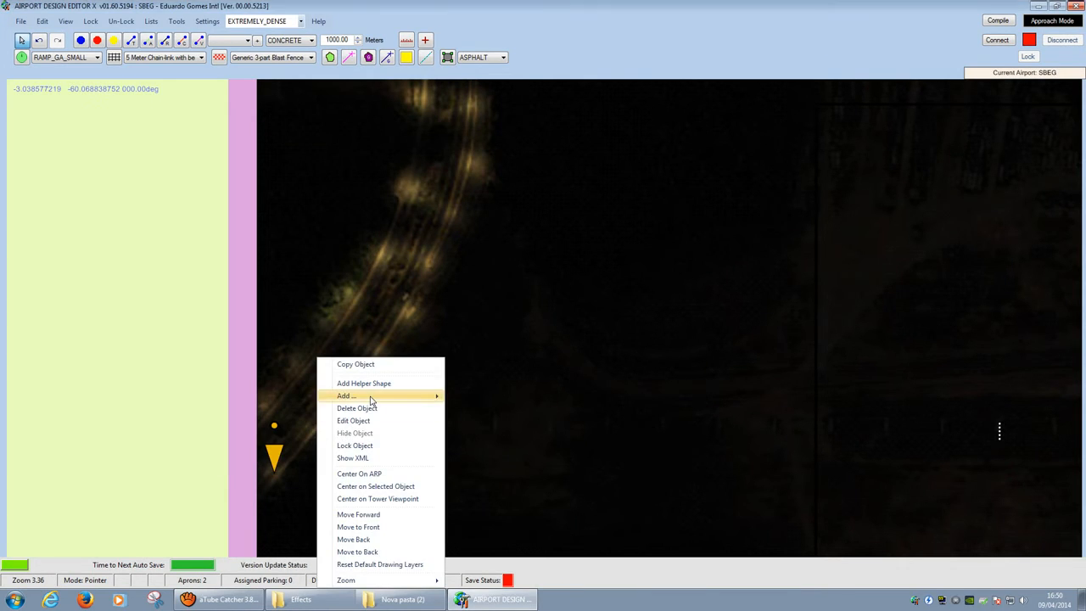
pyautogui.moveTo(374, 396)
pyautogui.click(469, 410)
pyautogui.rightClick(380, 356)
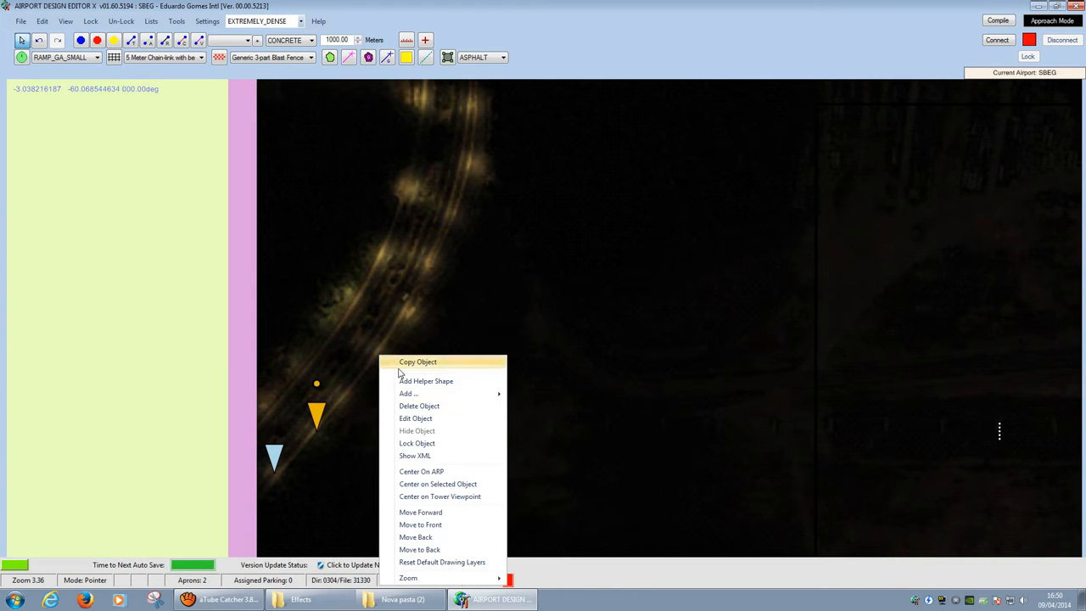
pyautogui.moveTo(471, 403)
pyautogui.click(535, 406)
pyautogui.press('Return')
# Step: Continue the streetlight string with two effects further up the road
pyautogui.rightClick(405, 310)
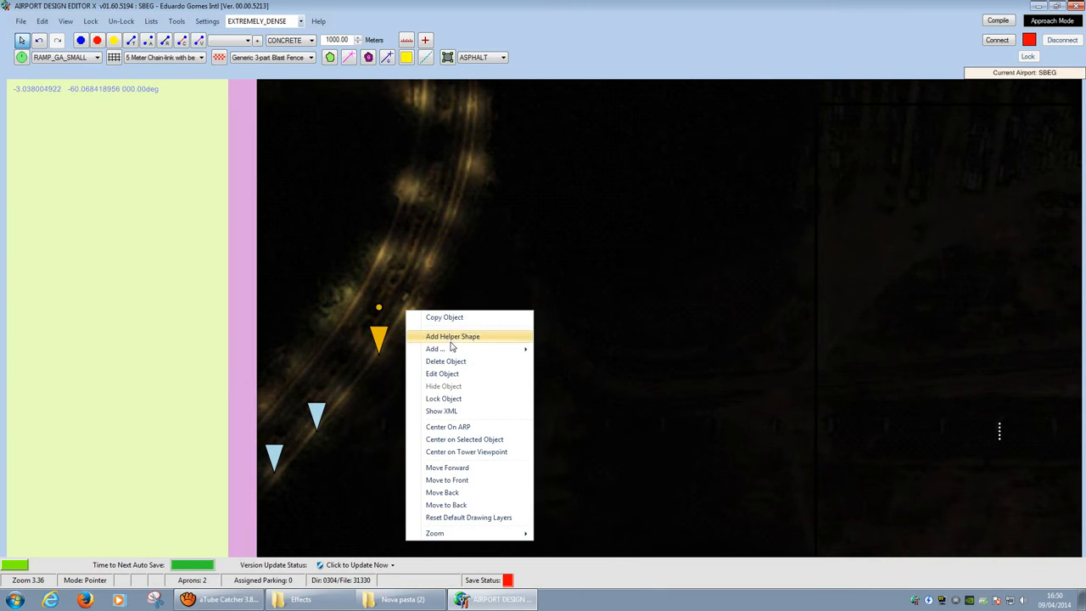
pyautogui.moveTo(454, 350)
pyautogui.click(567, 363)
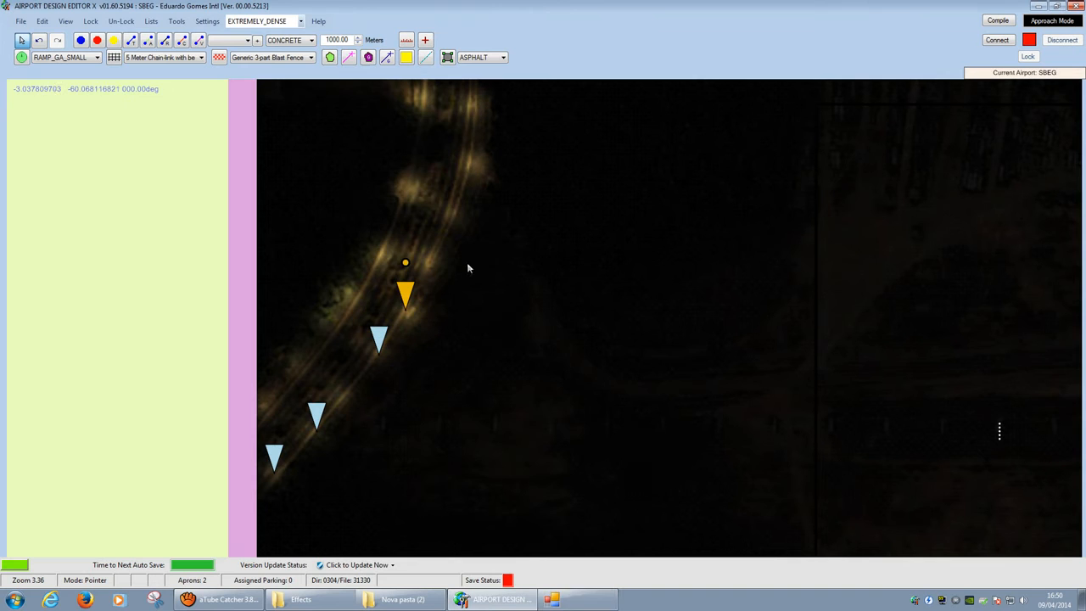
pyautogui.rightClick(450, 214)
pyautogui.moveTo(501, 252)
pyautogui.click(603, 269)
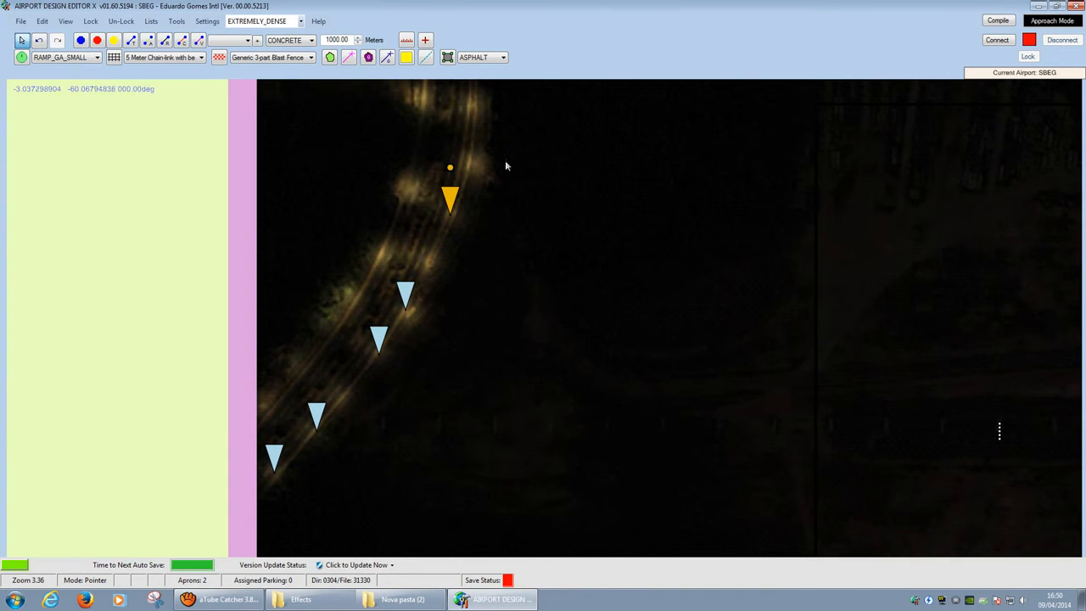
pyautogui.rightClick(490, 128)
pyautogui.click(548, 66)
# Step: Bring more road into view and add another streetlight, confirming its properties
pyautogui.moveTo(505, 162); pyautogui.dragTo(462, 396)
pyautogui.rightClick(429, 336)
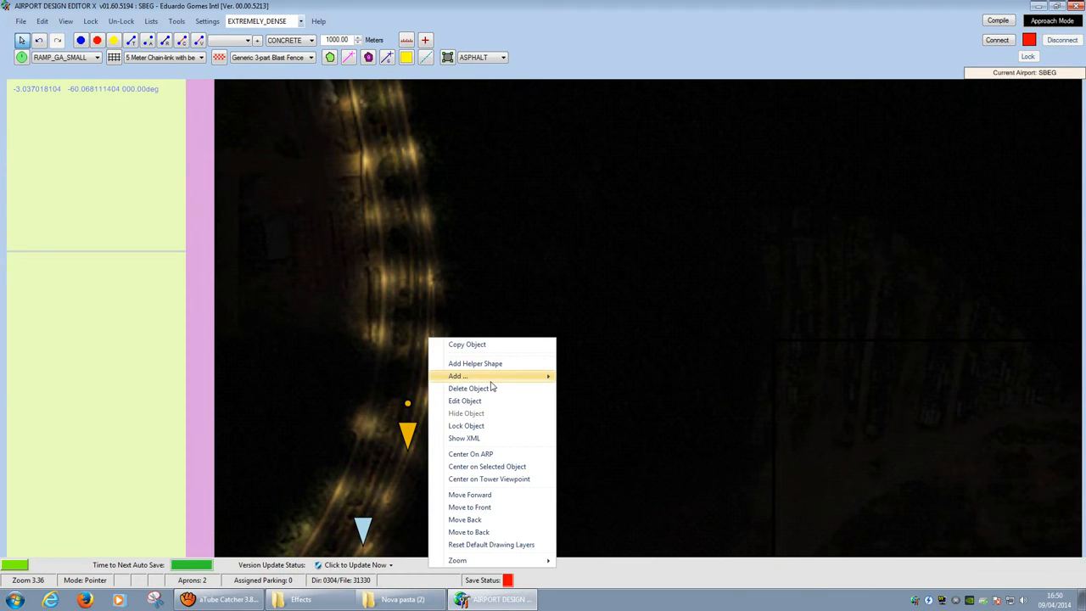
pyautogui.moveTo(488, 376)
pyautogui.click(585, 390)
pyautogui.rightClick(426, 225)
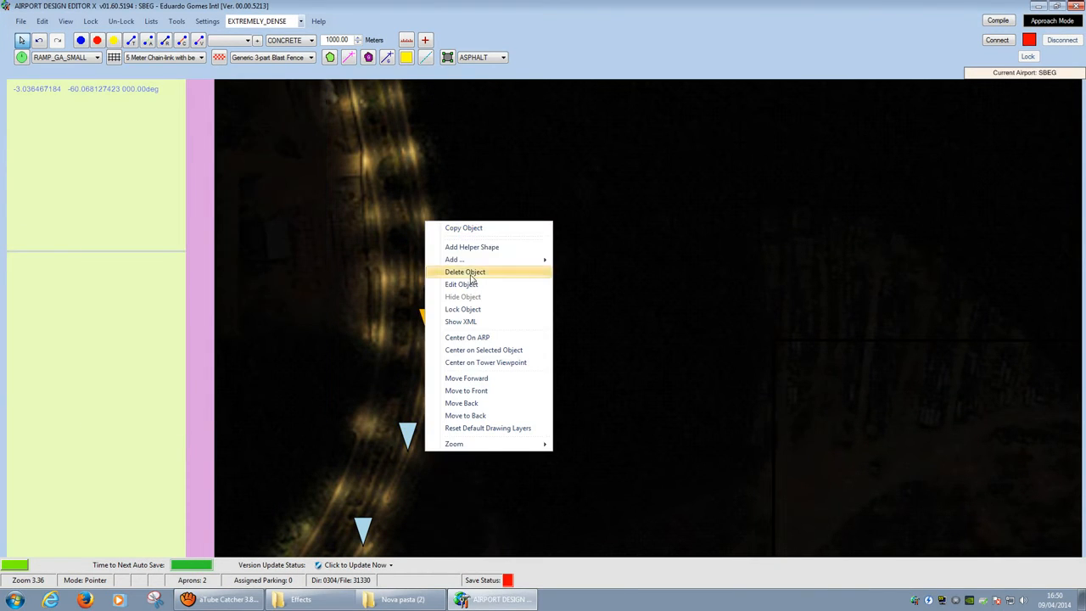
pyautogui.click(571, 270)
pyautogui.press('Return')
# Step: Shift to the next stretch of road and add two more streetlights
pyautogui.moveTo(560, 290); pyautogui.dragTo(621, 364)
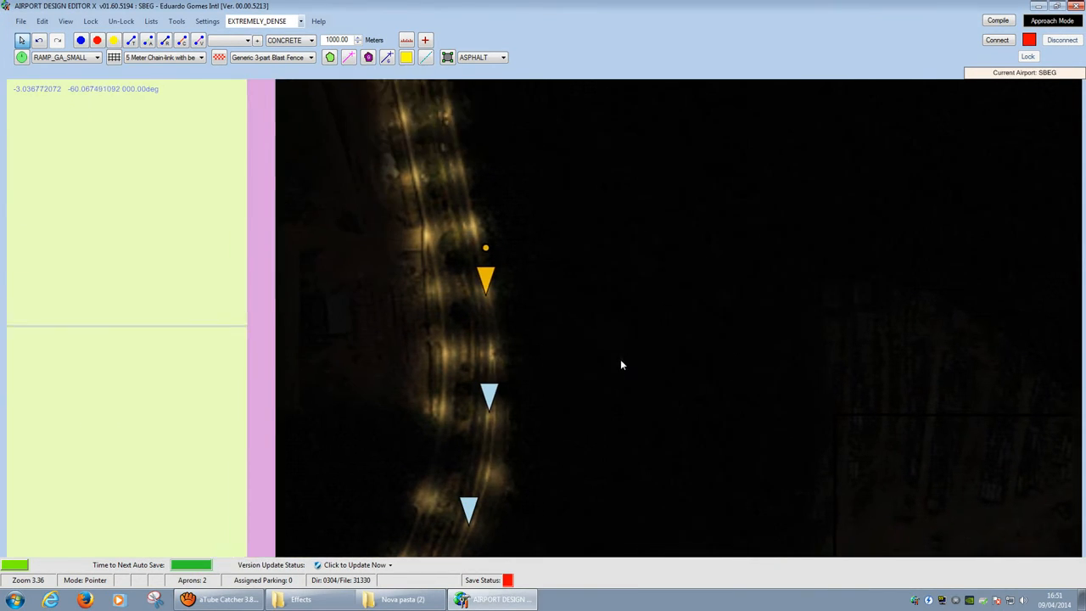
pyautogui.rightClick(441, 291)
pyautogui.moveTo(514, 328)
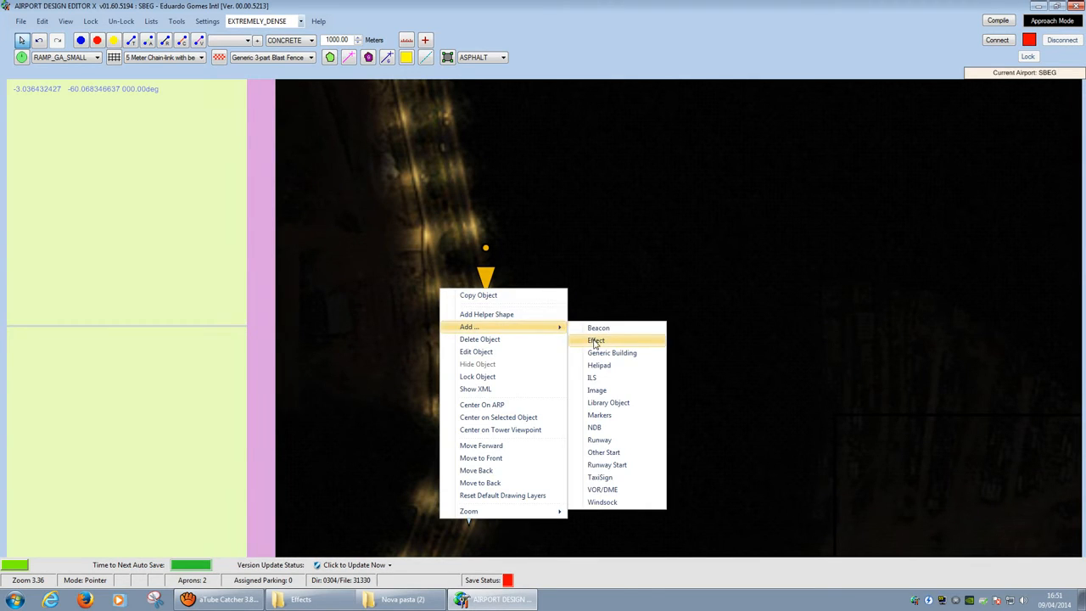
pyautogui.click(597, 342)
pyautogui.rightClick(440, 405)
pyautogui.moveTo(494, 397)
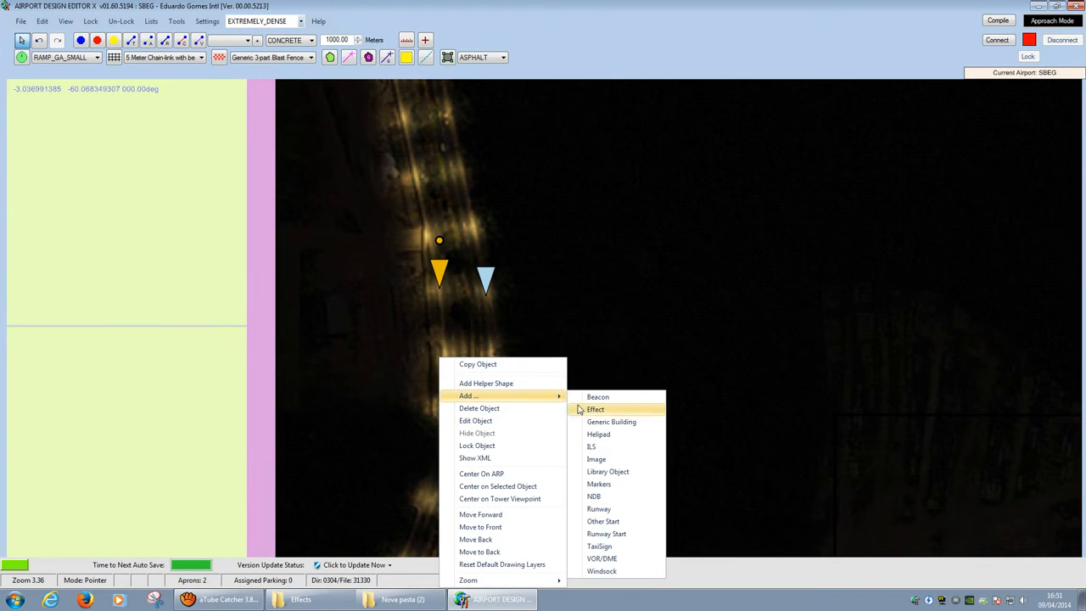
pyautogui.click(597, 410)
# Step: Zoom out and pan across to the apron and terminal
pyautogui.moveTo(396, 147)
pyautogui.mouseDown()
pyautogui.moveTo(453, 290)
pyautogui.moveTo(303, 463)
pyautogui.mouseUp()
pyautogui.scroll(-6, 399, 279)
pyautogui.scroll(-1, 399, 276)
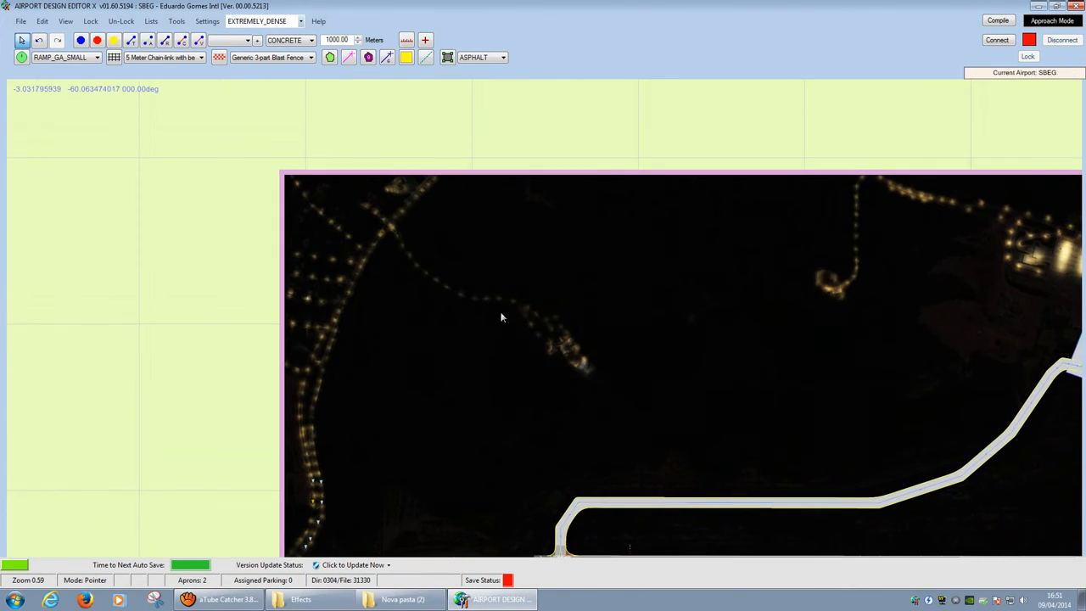
pyautogui.moveTo(813, 297); pyautogui.dragTo(90, 199)
pyautogui.moveTo(821, 237); pyautogui.dragTo(985, 301)
# Step: Pan and zoom over the nine streetlight markers lining both sides of the lit road, then open Lists
pyautogui.moveTo(414, 376); pyautogui.dragTo(1013, 342)
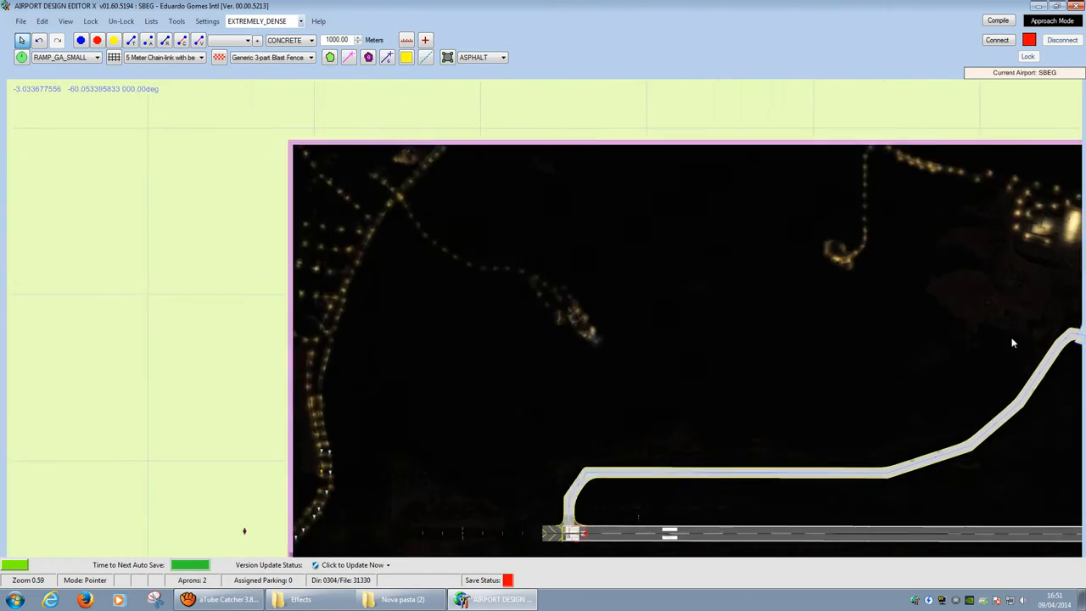
pyautogui.scroll(5, 481, 433)
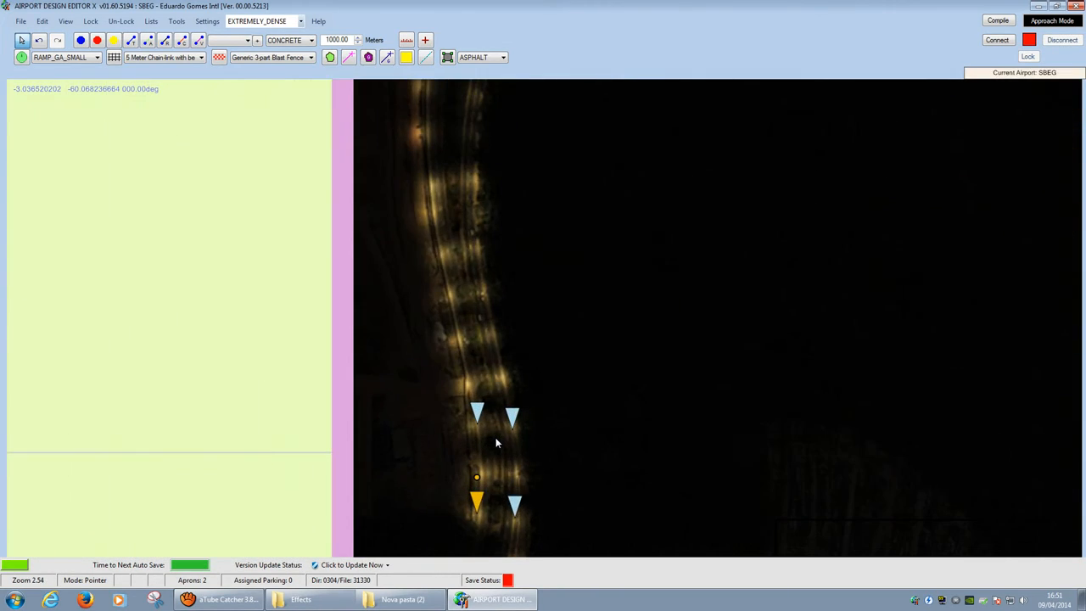
pyautogui.moveTo(496, 442); pyautogui.dragTo(430, 158)
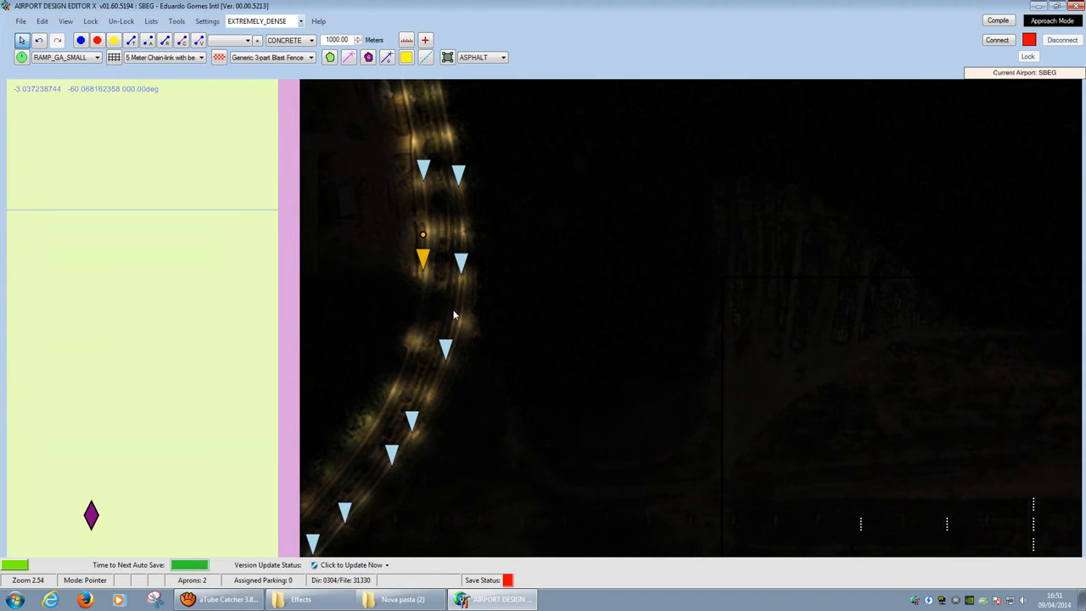
pyautogui.moveTo(454, 316); pyautogui.dragTo(468, 182)
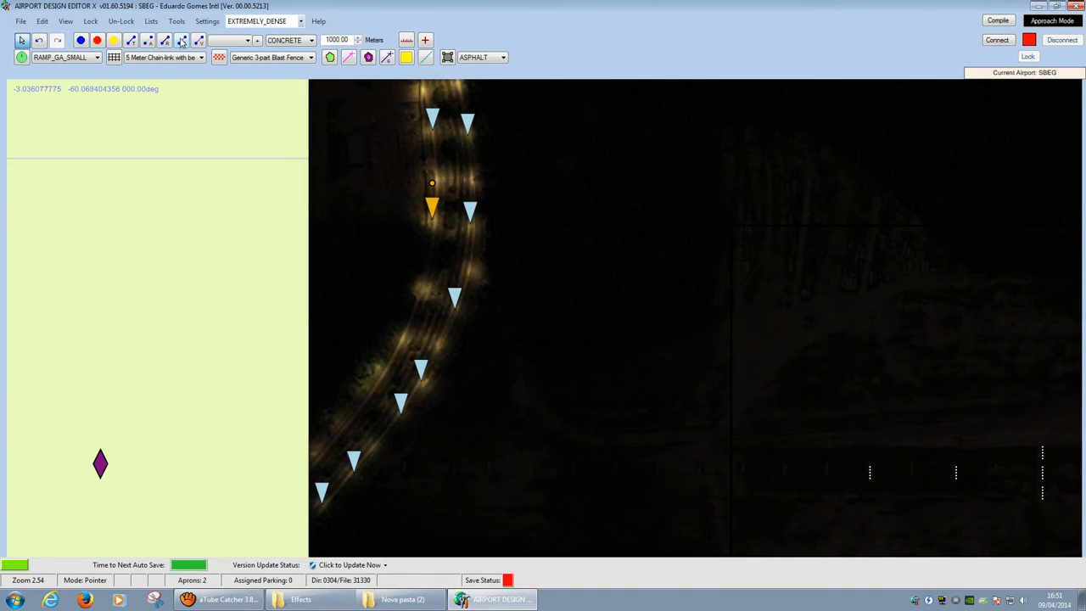
pyautogui.scroll(-2, 492, 173)
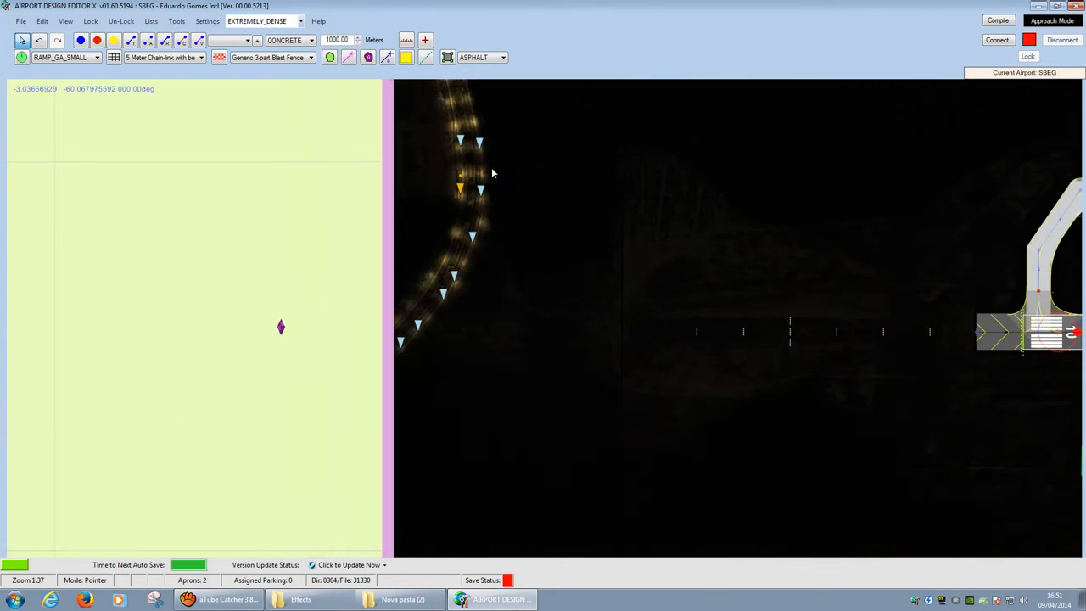
pyautogui.scroll(1, 465, 287)
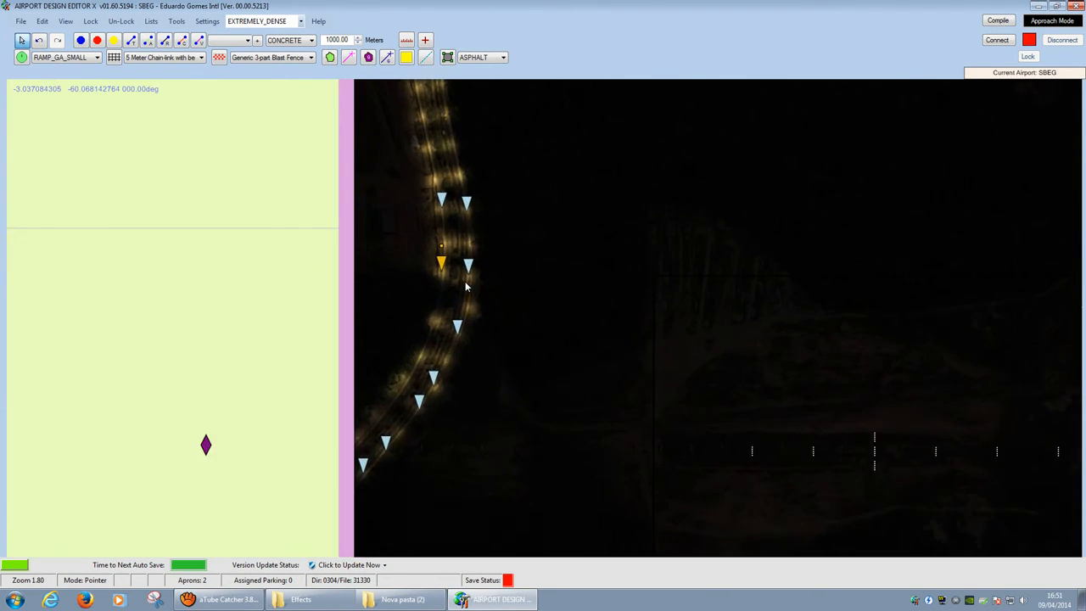
pyautogui.scroll(-8, 480, 237)
pyautogui.moveTo(458, 208); pyautogui.dragTo(416, 353)
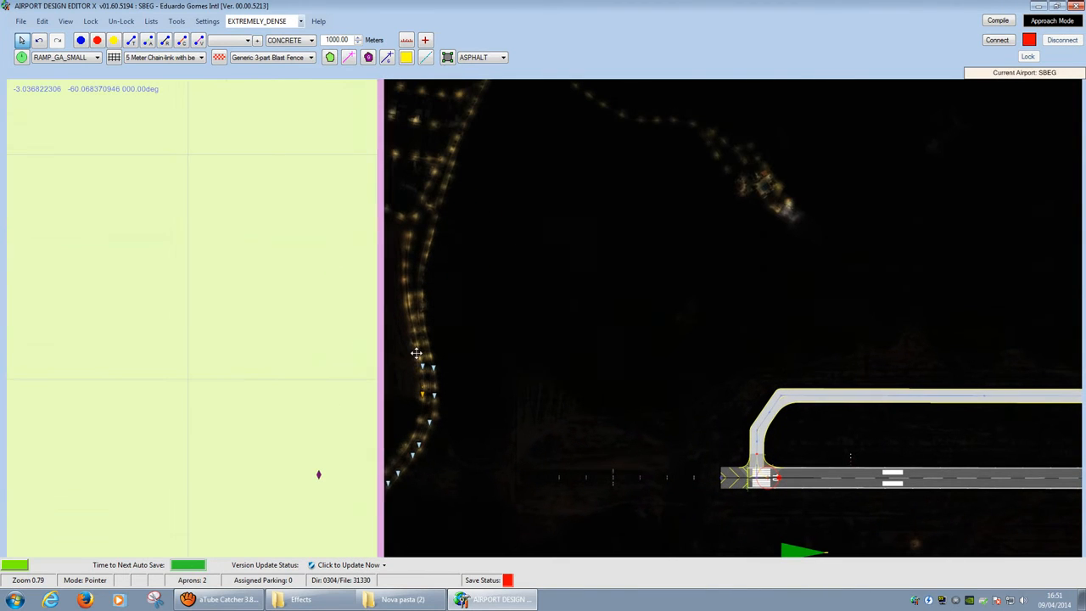
pyautogui.scroll(4, 390, 500)
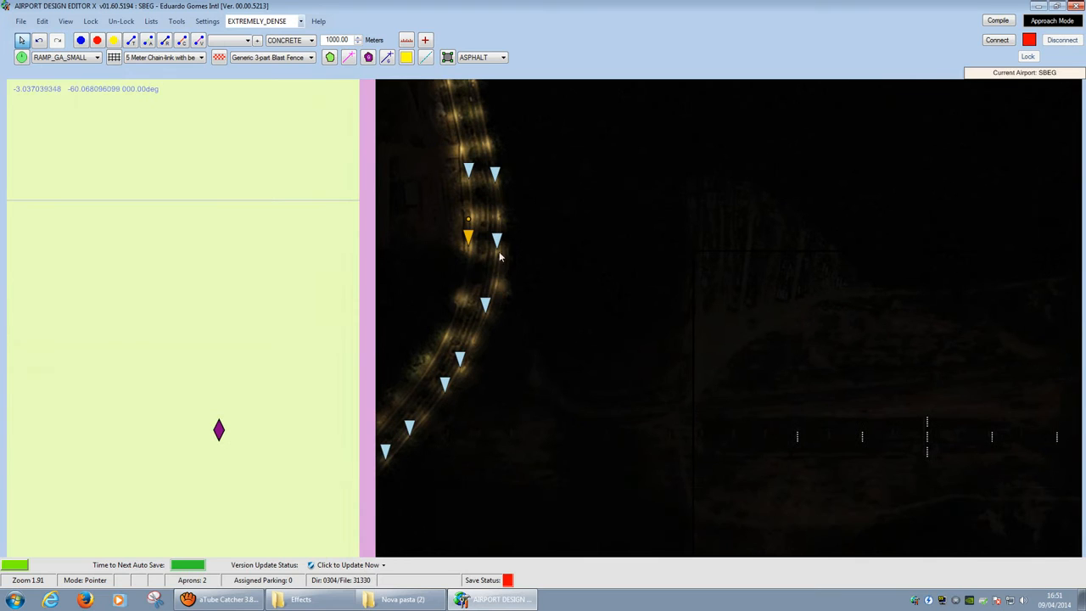
pyautogui.click(153, 22)
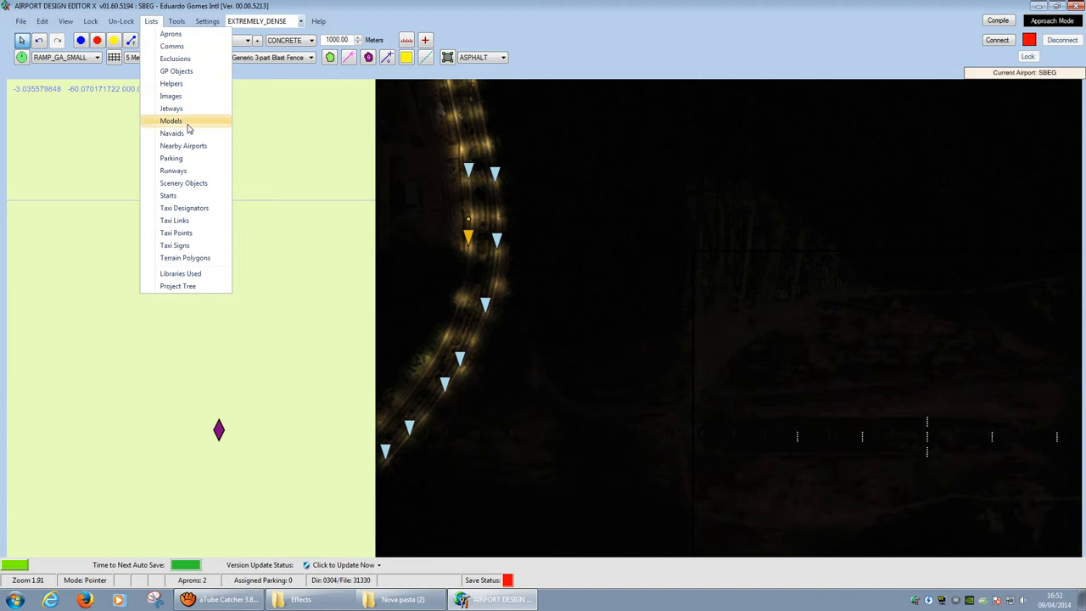
# Step: Show the Scenery Objects list and drag it out of the way
pyautogui.click(187, 183)
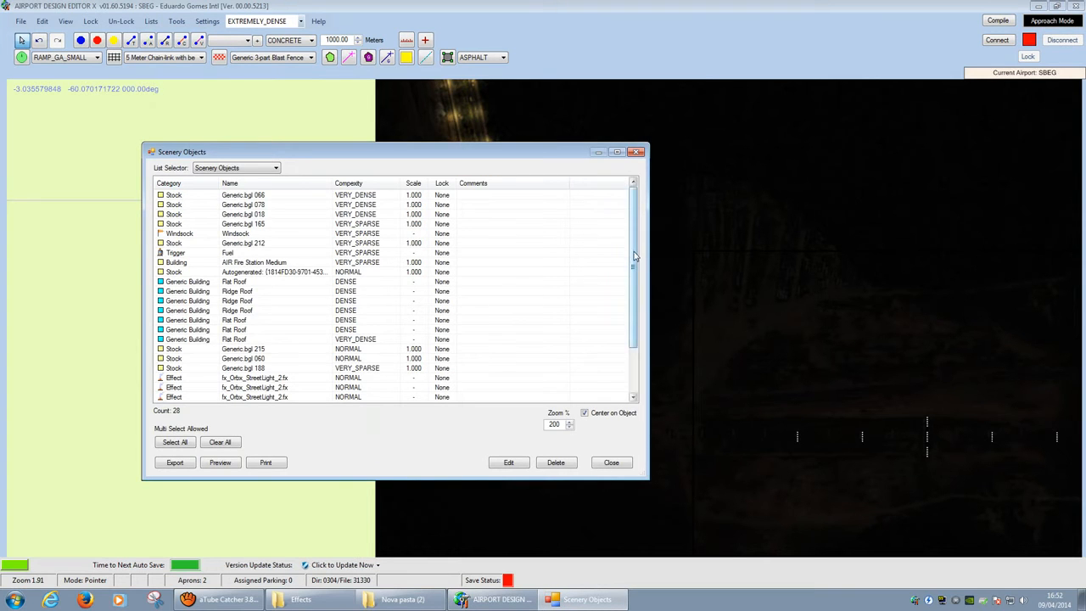
pyautogui.moveTo(635, 256)
pyautogui.mouseDown()
pyautogui.moveTo(638, 306)
pyautogui.moveTo(645, 246)
pyautogui.mouseUp()
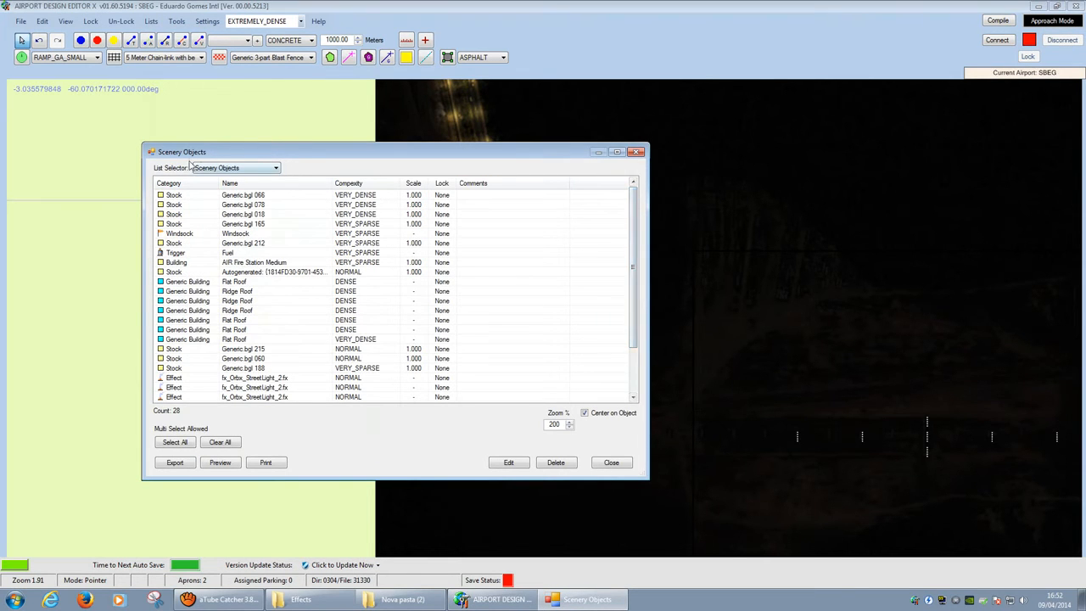
pyautogui.moveTo(251, 156)
pyautogui.mouseDown()
pyautogui.moveTo(521, 108)
pyautogui.moveTo(488, 118)
pyautogui.mouseUp()
pyautogui.moveTo(871, 227); pyautogui.dragTo(874, 280)
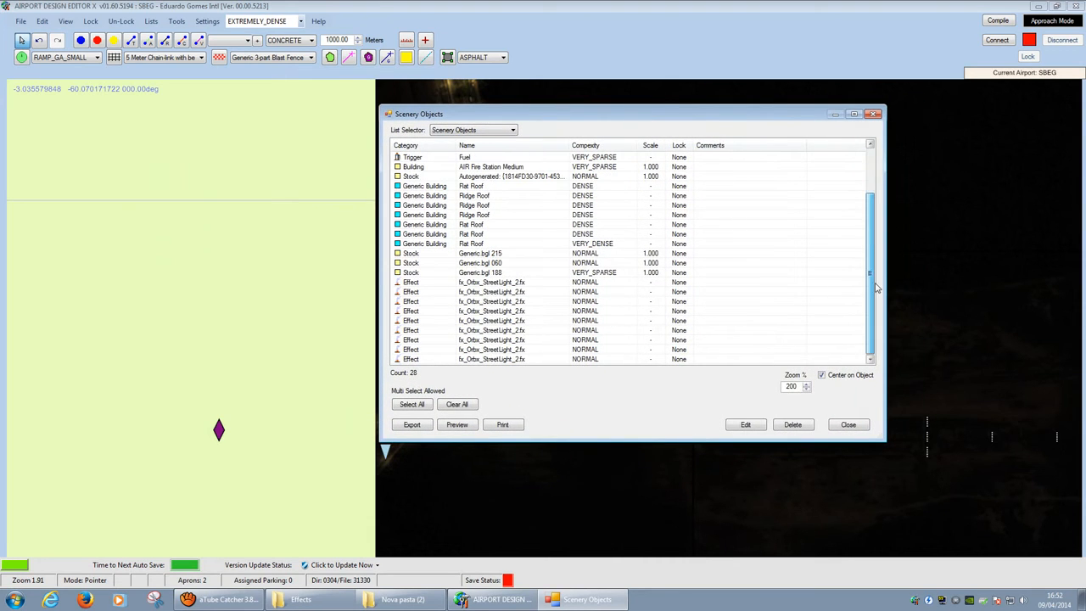
# Step: Select the fx_Orbx_StreetLight_2.fx effect rows, including all nine at once
pyautogui.click(446, 284)
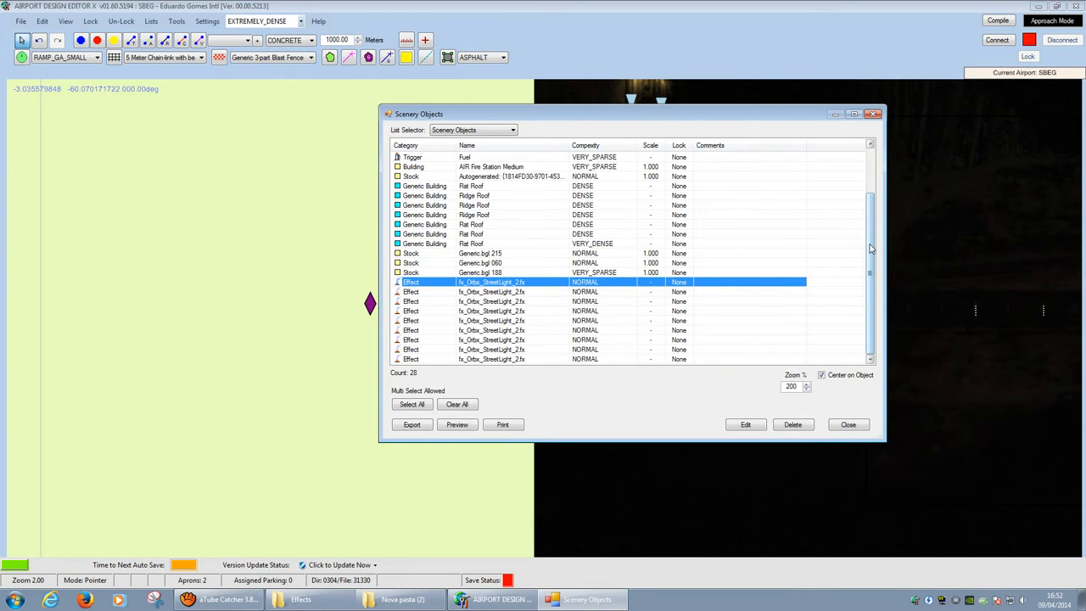
pyautogui.click(501, 294)
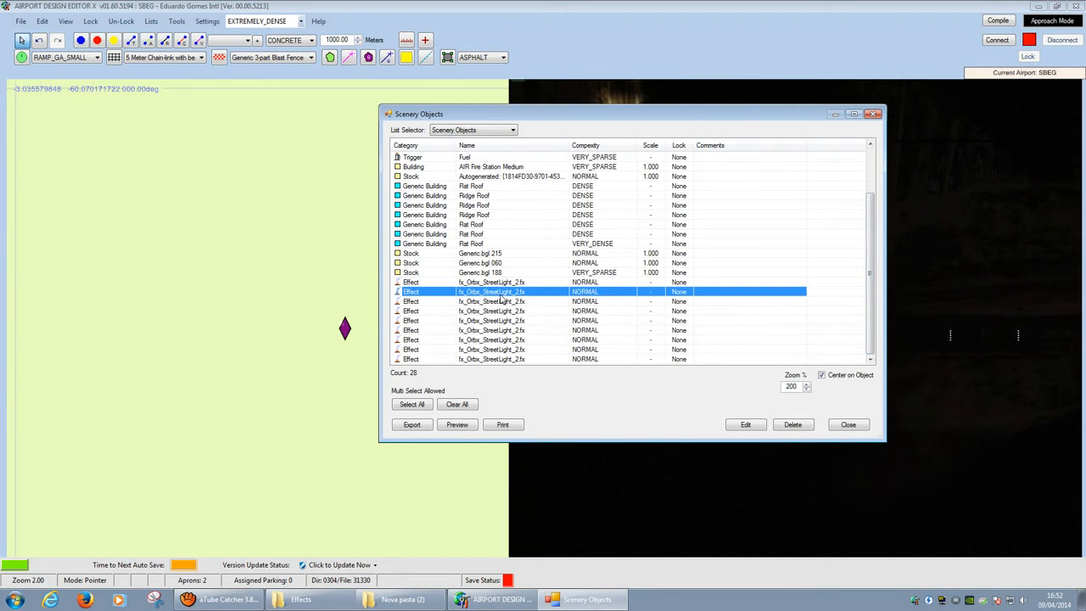
pyautogui.click(475, 283)
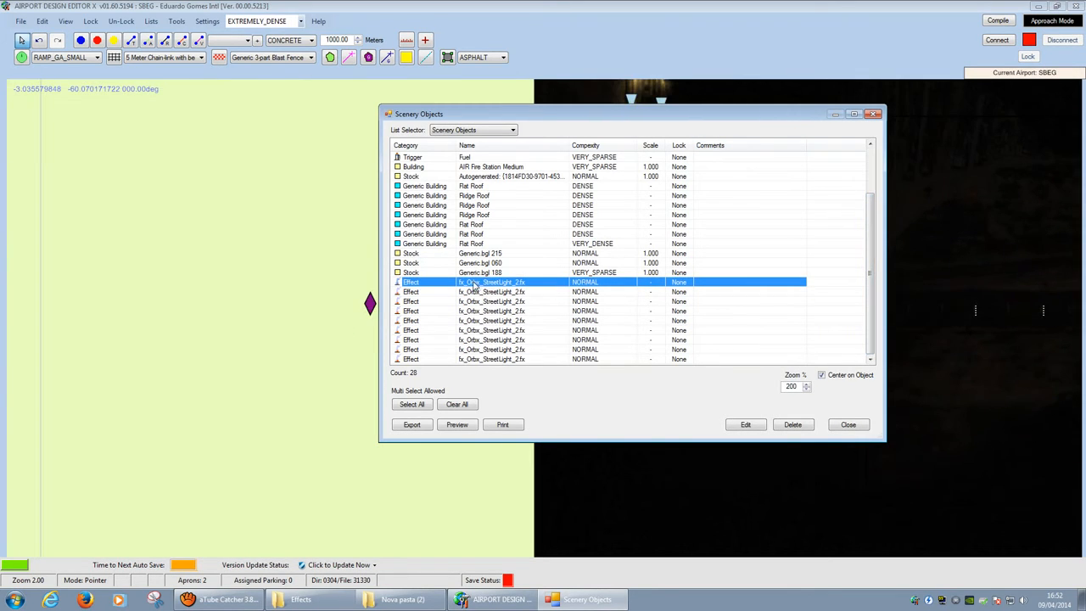
pyautogui.keyDown('shift'); pyautogui.click(513, 359); pyautogui.keyUp('shift')
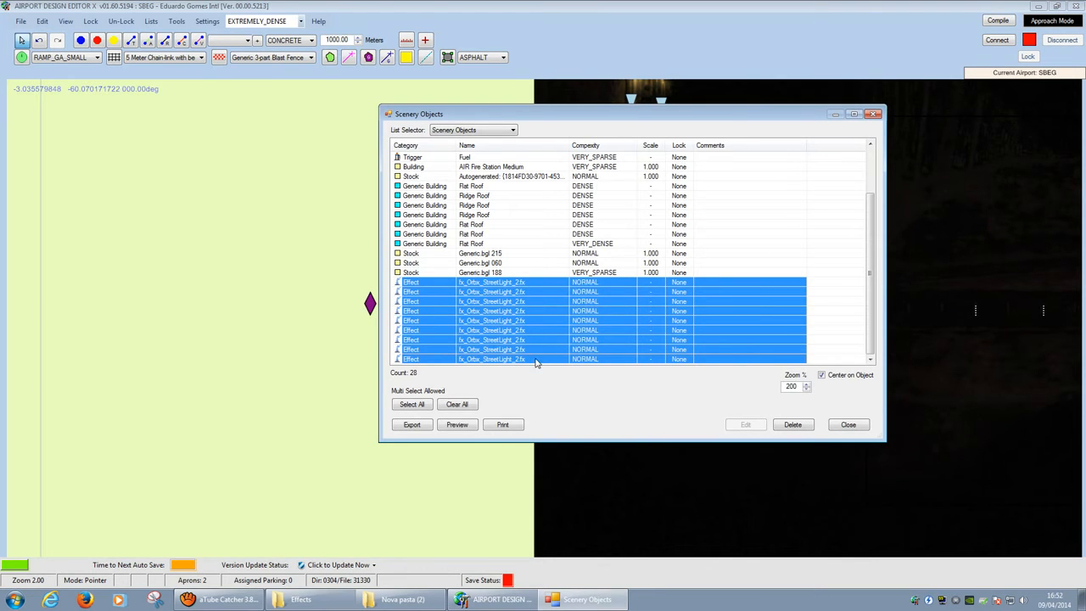
pyautogui.click(534, 274)
pyautogui.click(527, 284)
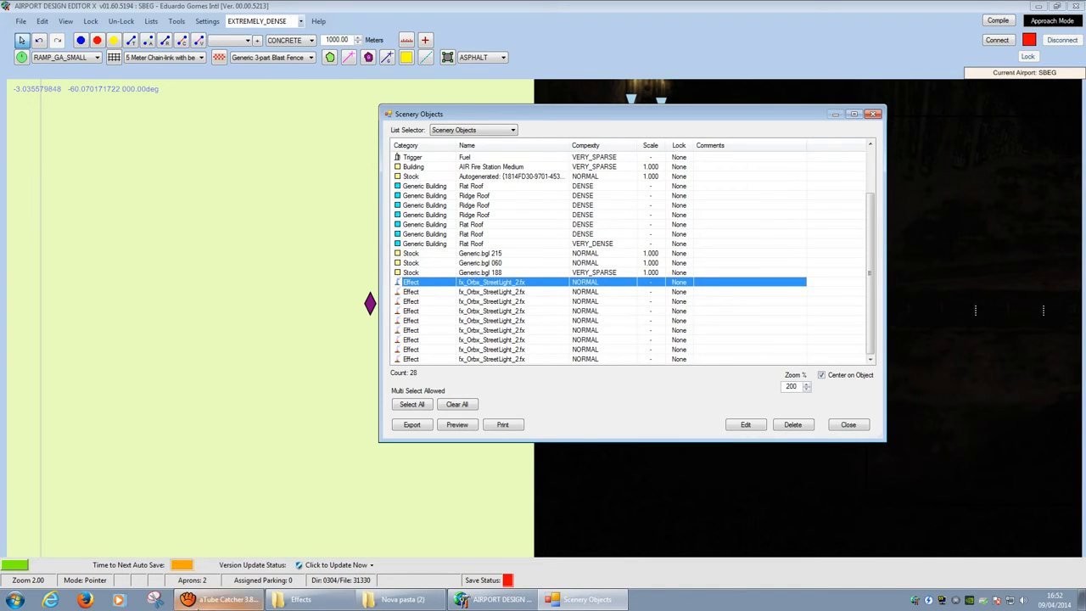
# Step: Minimize the screen recorder and open an fx_Orbx_StreetLight_2.fx effect's Properties
pyautogui.click(204, 602)
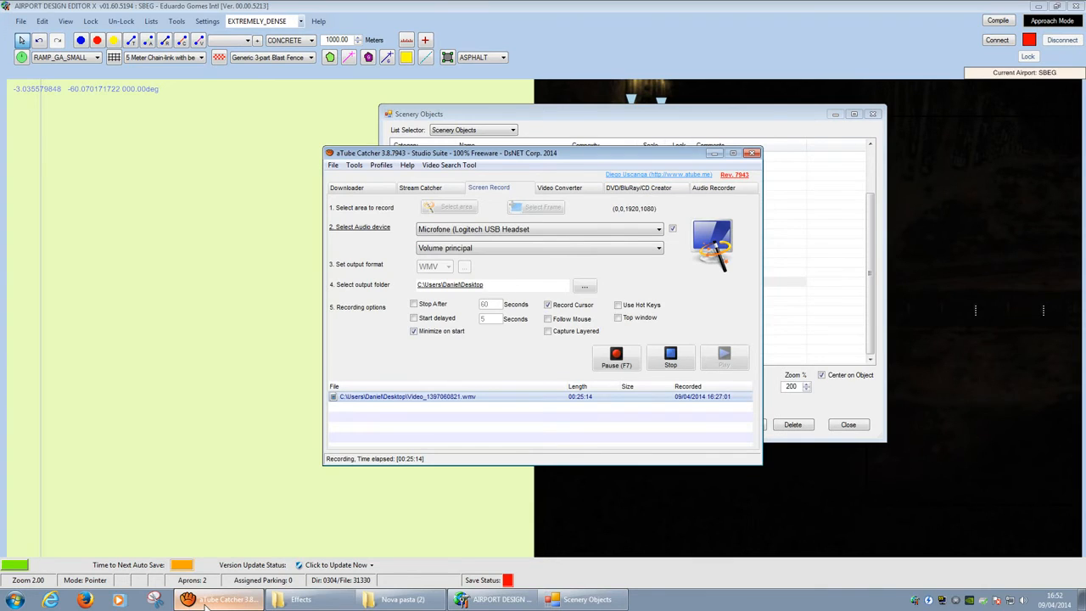
pyautogui.click(203, 603)
pyautogui.click(559, 132)
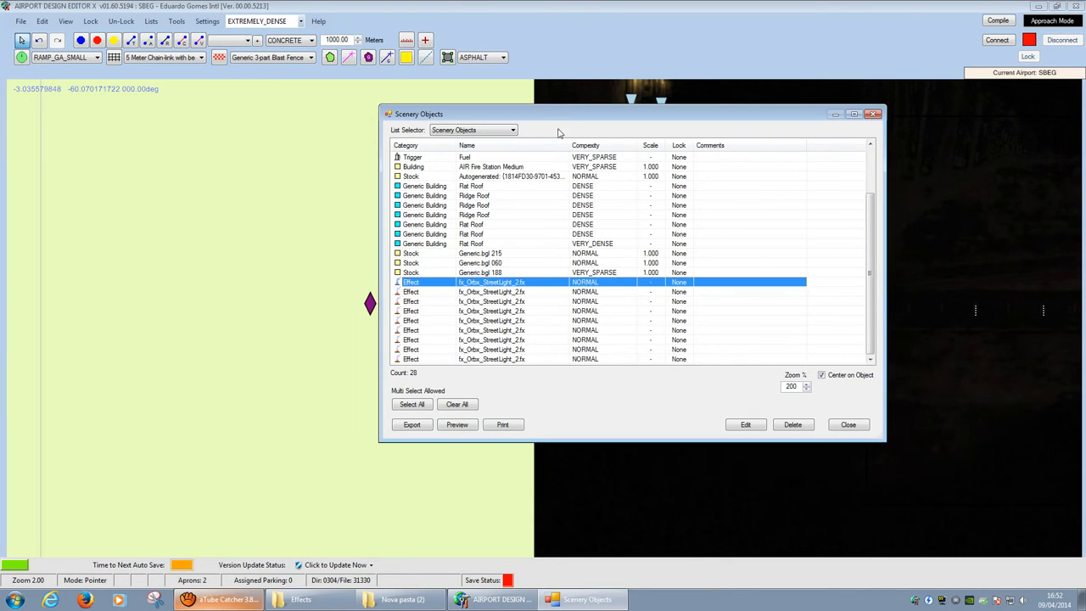
pyautogui.keyDown('shift'); pyautogui.doubleClick(524, 359); pyautogui.keyUp('shift')
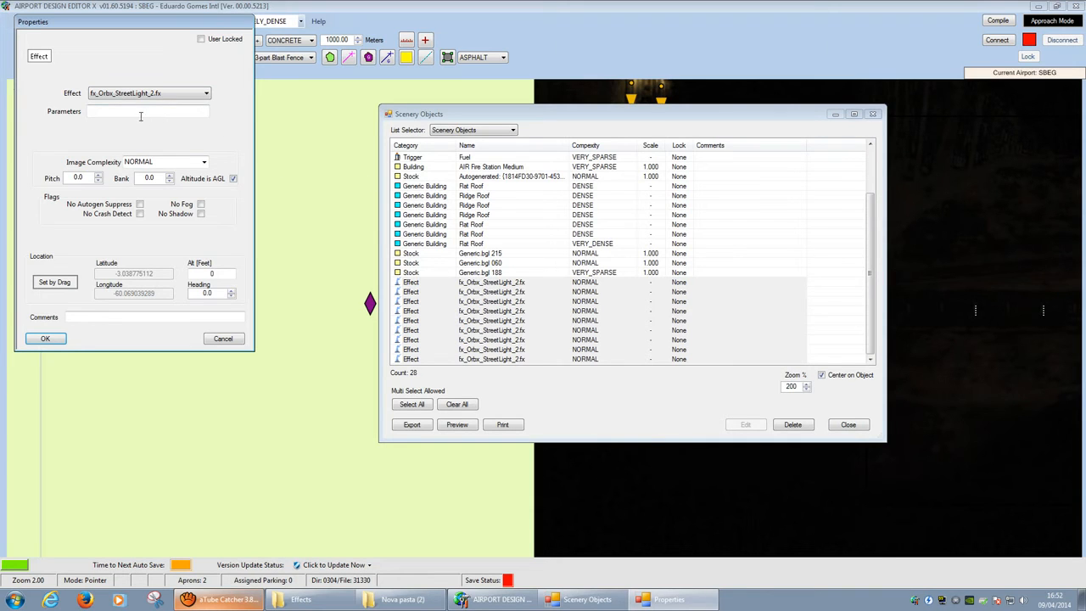
# Step: Check the effect's altitude and parameters fields, then cancel its Properties
pyautogui.click(193, 274)
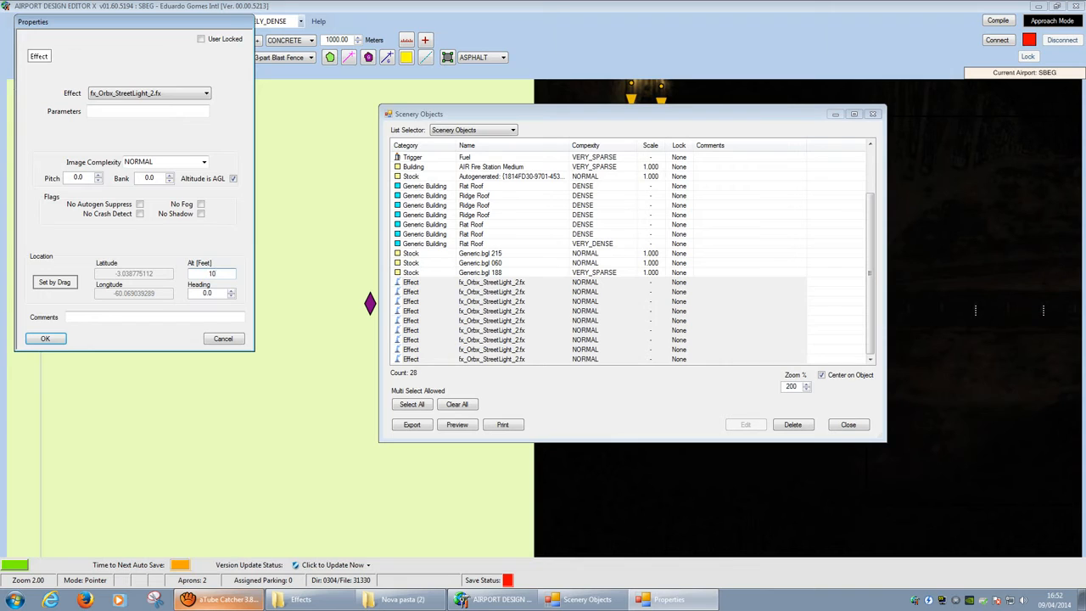
pyautogui.click(173, 110)
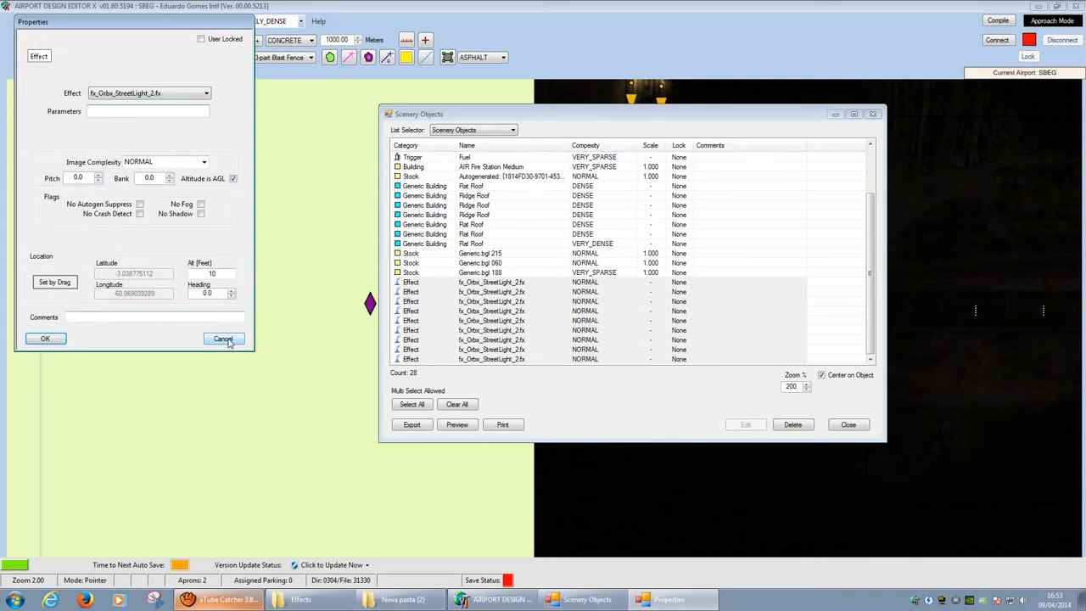
pyautogui.click(223, 339)
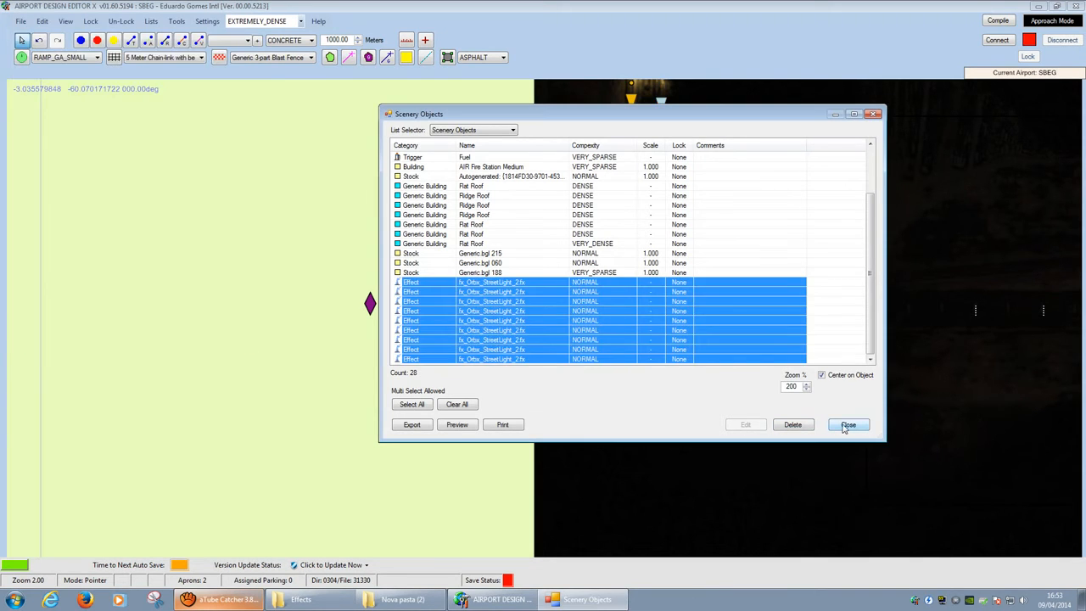
# Step: Close the Scenery Objects list and quit ADE, answering Não to saving
pyautogui.click(848, 426)
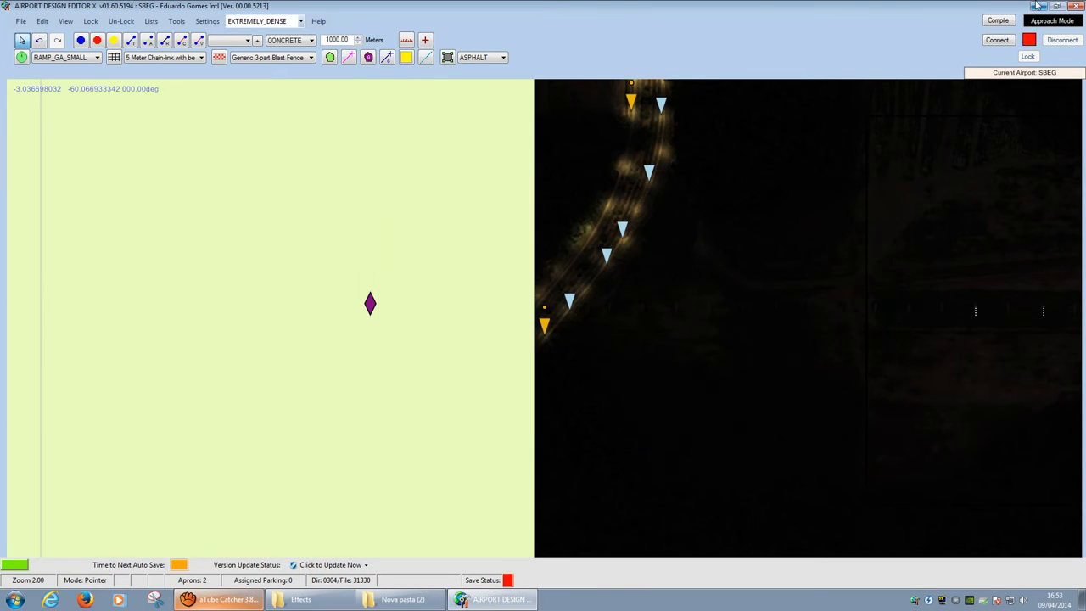
pyautogui.click(1076, 6)
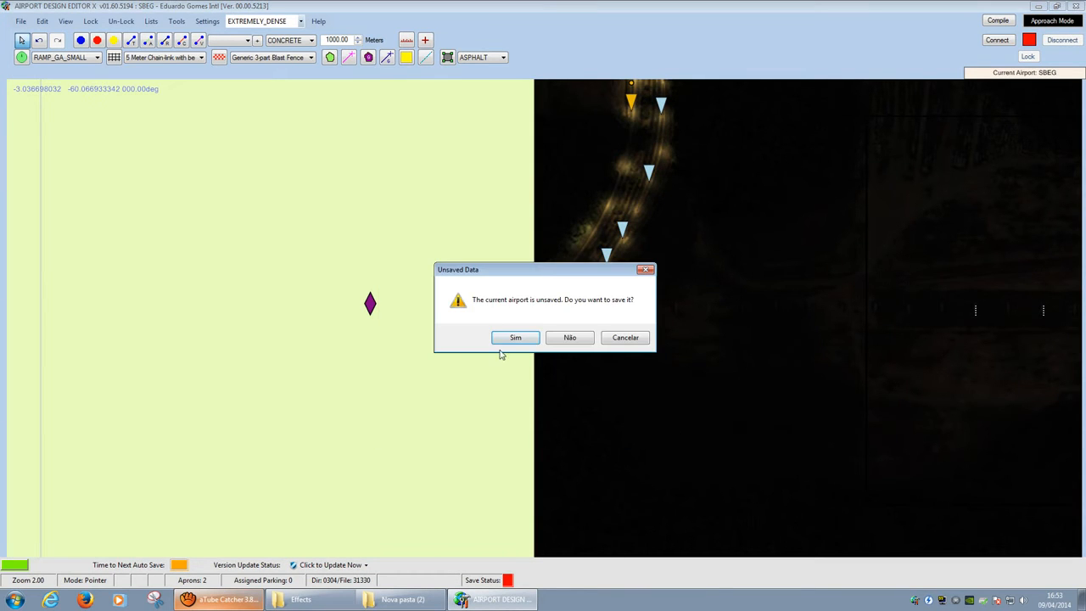
pyautogui.click(569, 337)
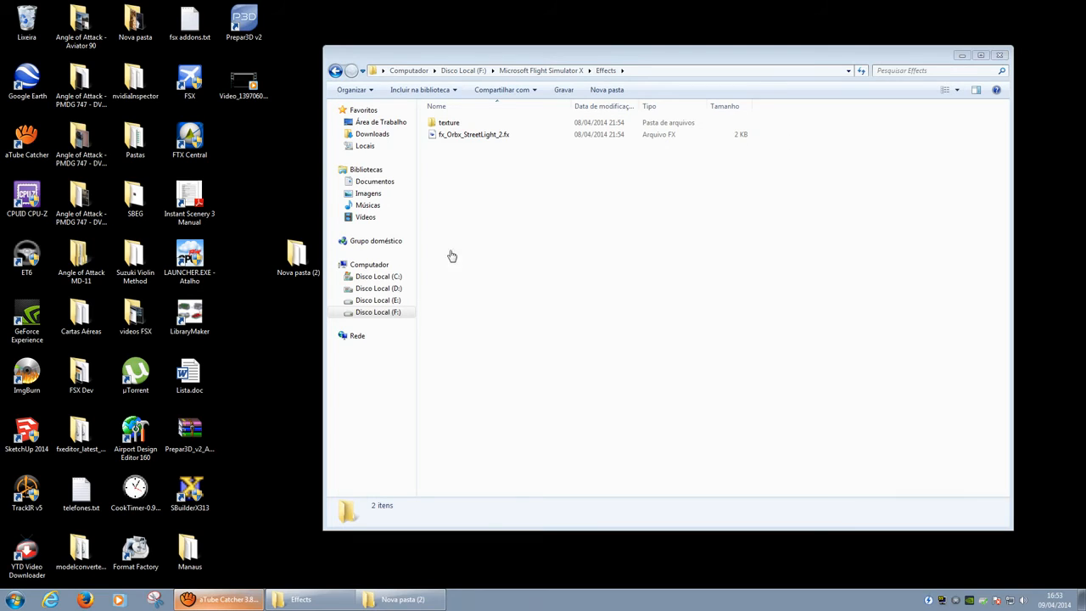
# Step: Cut the 635 effect files from Nova pasta (2) and paste them into the Effects folder
pyautogui.doubleClick(304, 259)
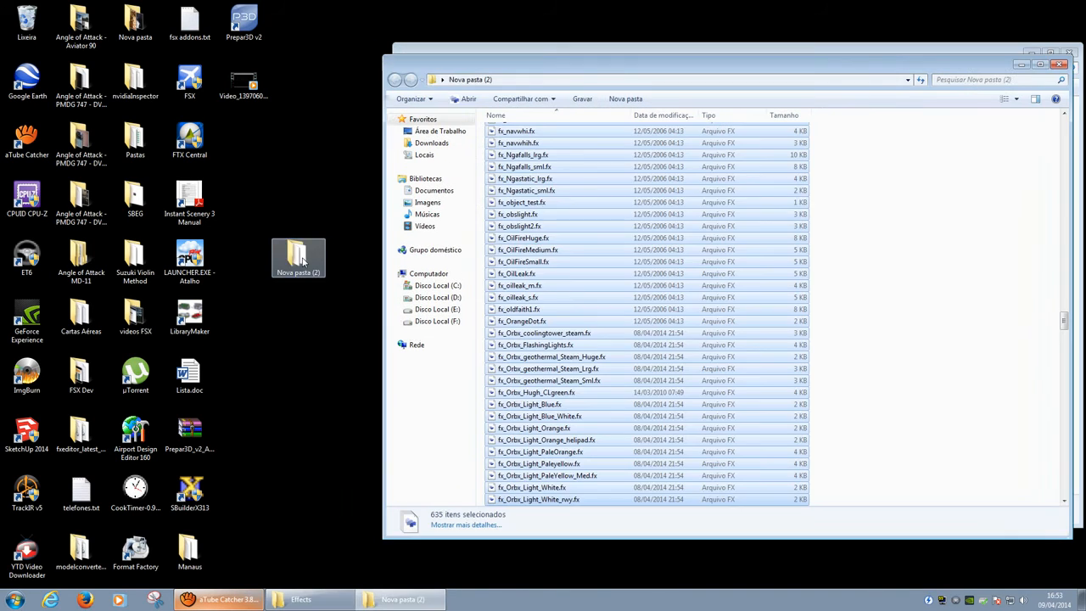
pyautogui.rightClick(547, 179)
pyautogui.click(645, 270)
pyautogui.moveTo(717, 86); pyautogui.dragTo(370, 223)
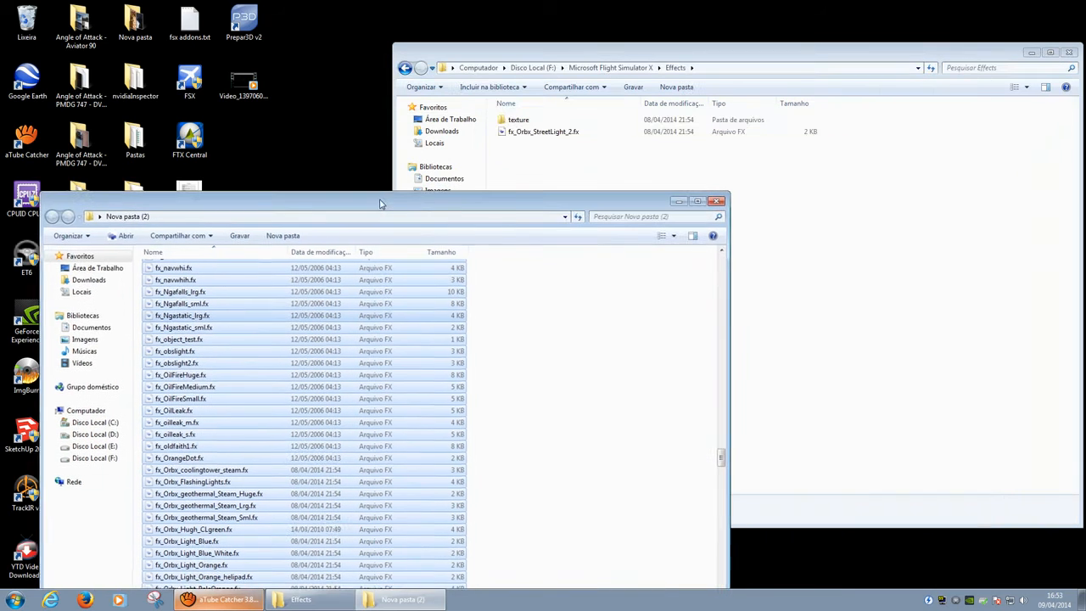
pyautogui.click(754, 213)
pyautogui.rightClick(752, 210)
pyautogui.click(797, 285)
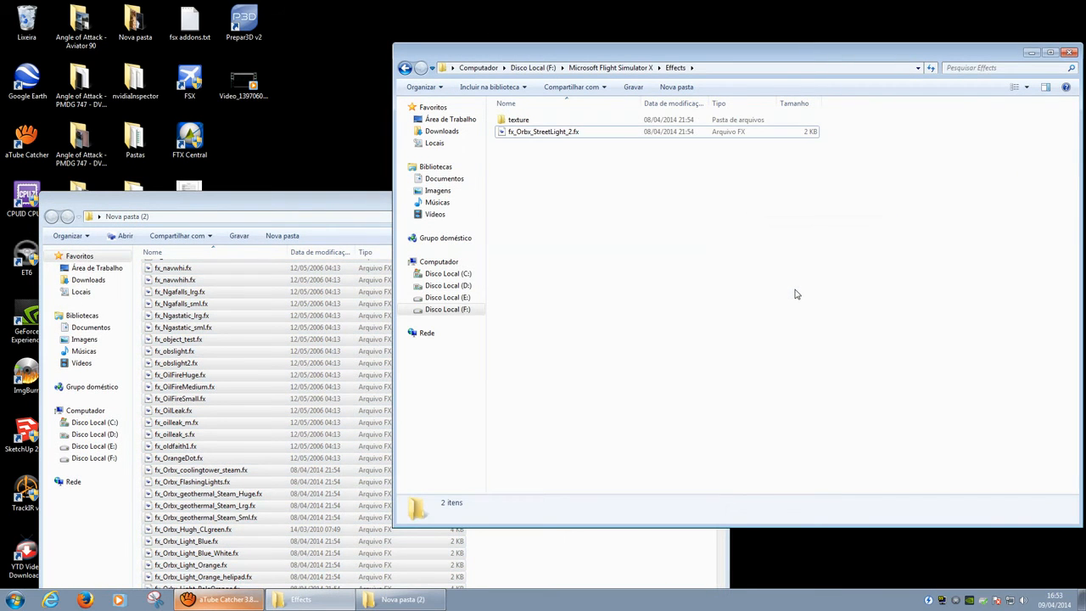
# Step: Close the Explorer windows, delete the emptied Nova pasta (2) folder and check the SBEG folder
pyautogui.click(355, 208)
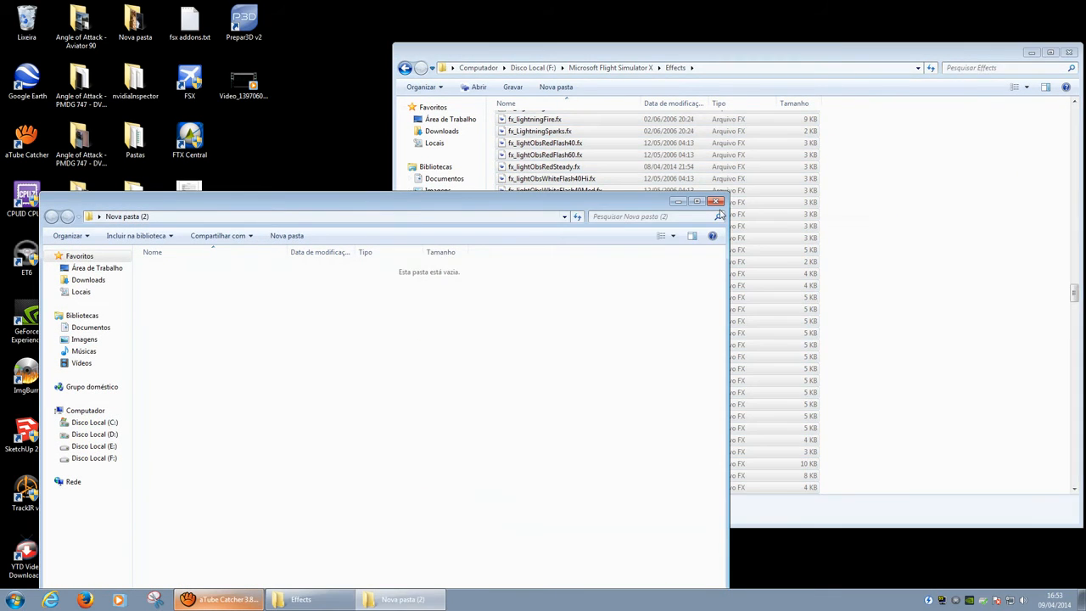
pyautogui.click(717, 201)
pyautogui.moveTo(757, 57); pyautogui.dragTo(550, 48)
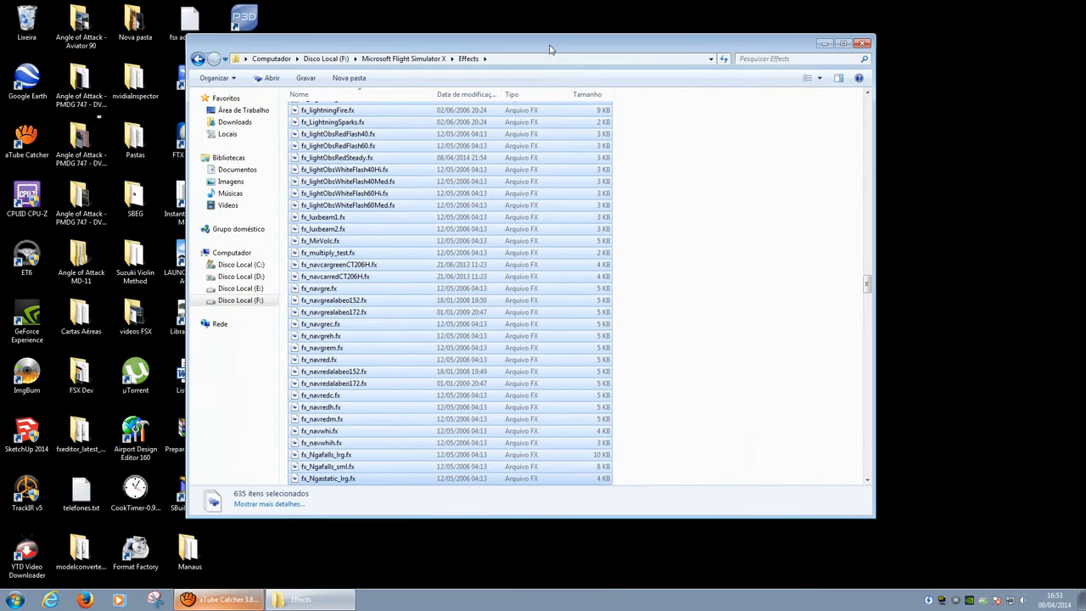
pyautogui.click(862, 43)
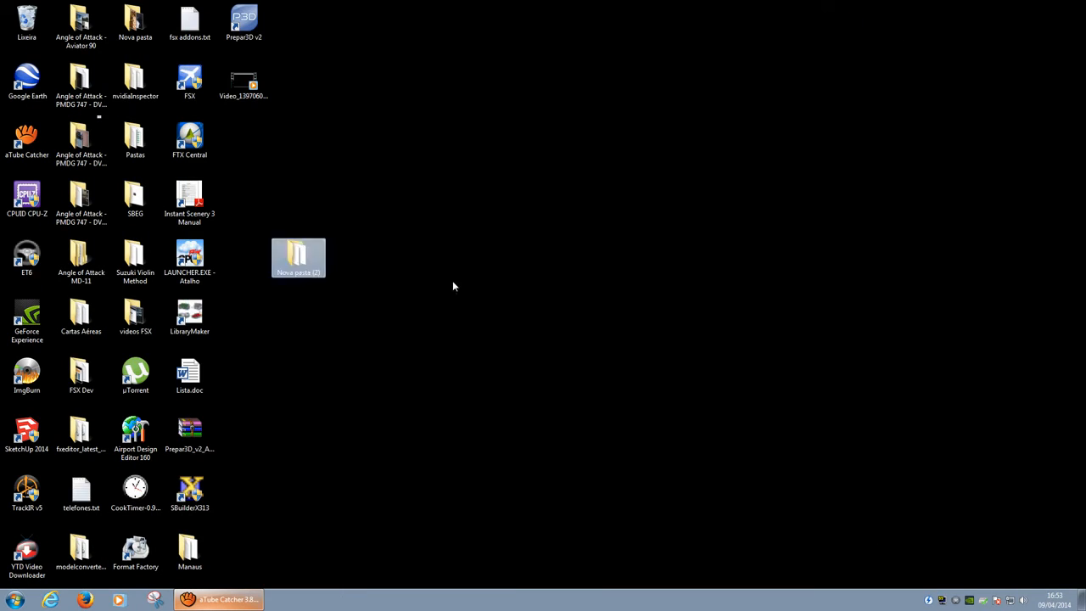
pyautogui.doubleClick(298, 269)
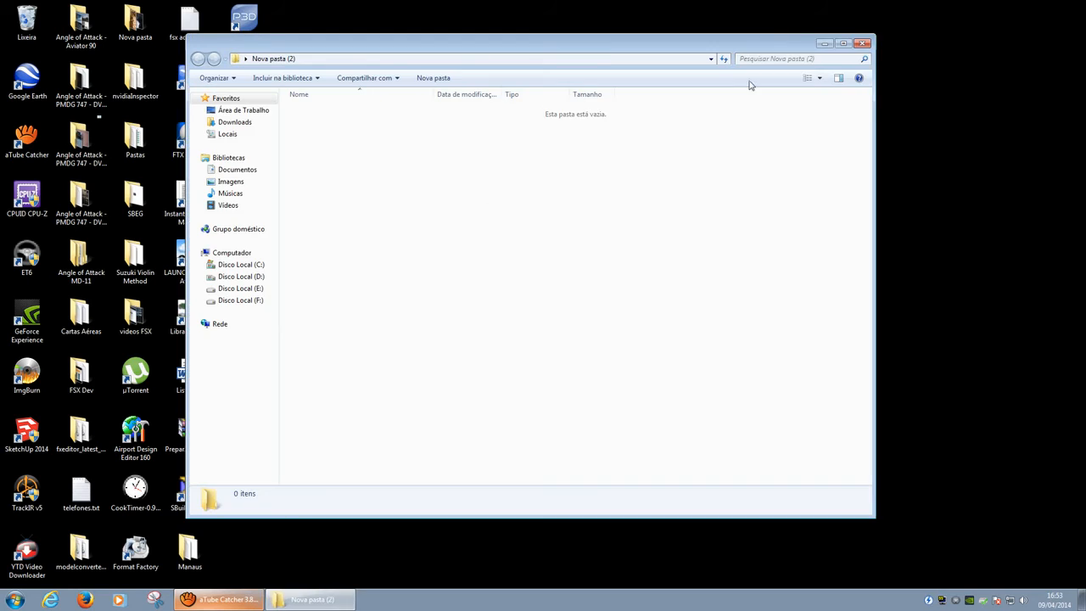
pyautogui.click(866, 44)
pyautogui.press('Delete')
pyautogui.press('Return')
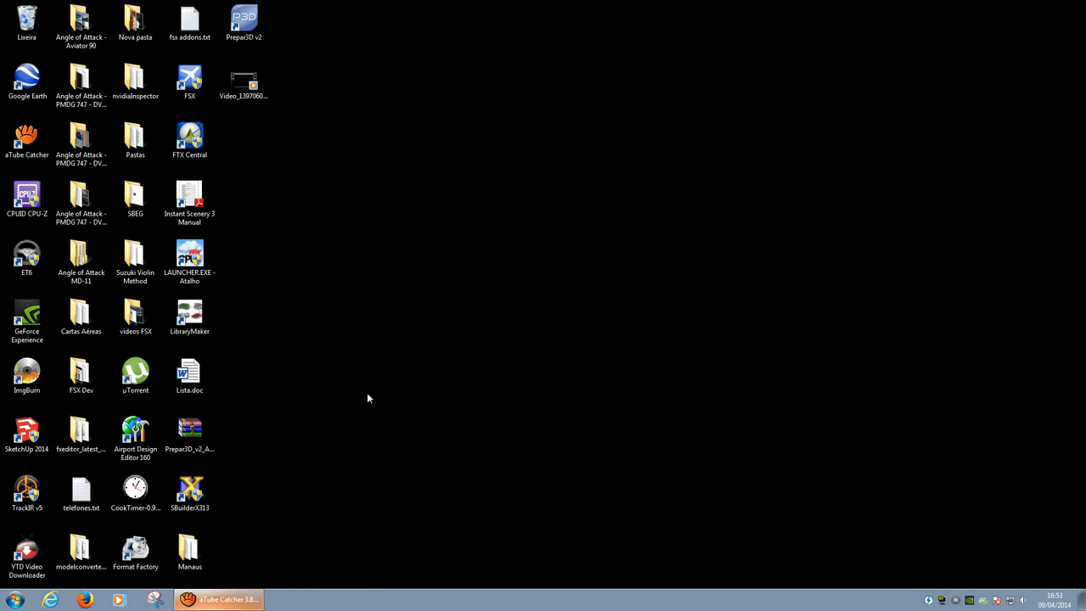
pyautogui.doubleClick(134, 198)
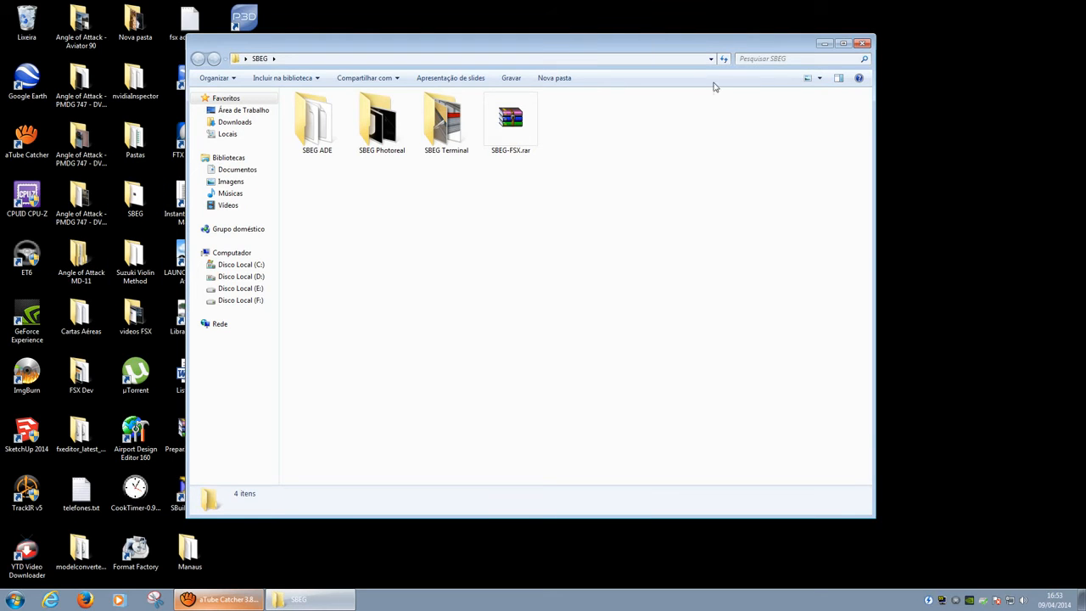
pyautogui.click(862, 44)
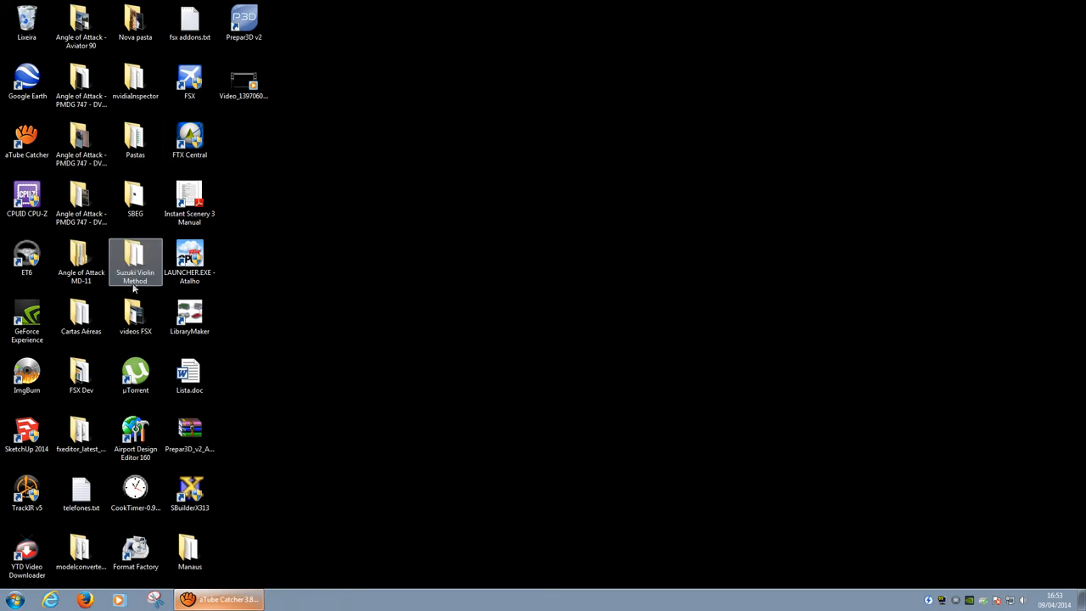
# Step: Launch ADE and open the SBEG_ADEX_DMC.ad3 project from the SBEG ADE folder
pyautogui.doubleClick(144, 447)
pyautogui.click(556, 292)
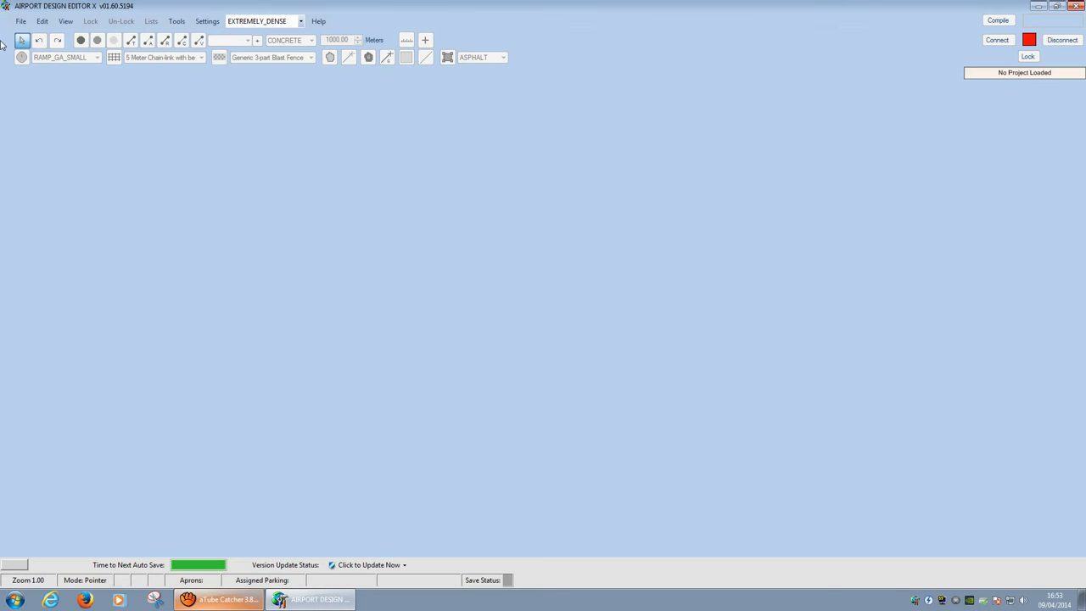
pyautogui.click(21, 21)
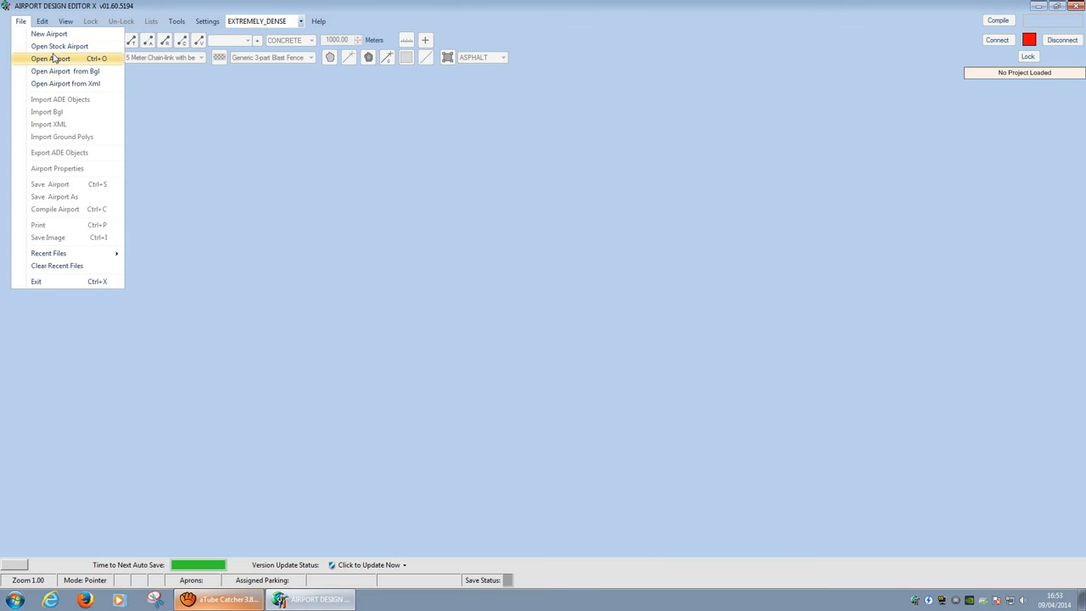
pyautogui.click(62, 60)
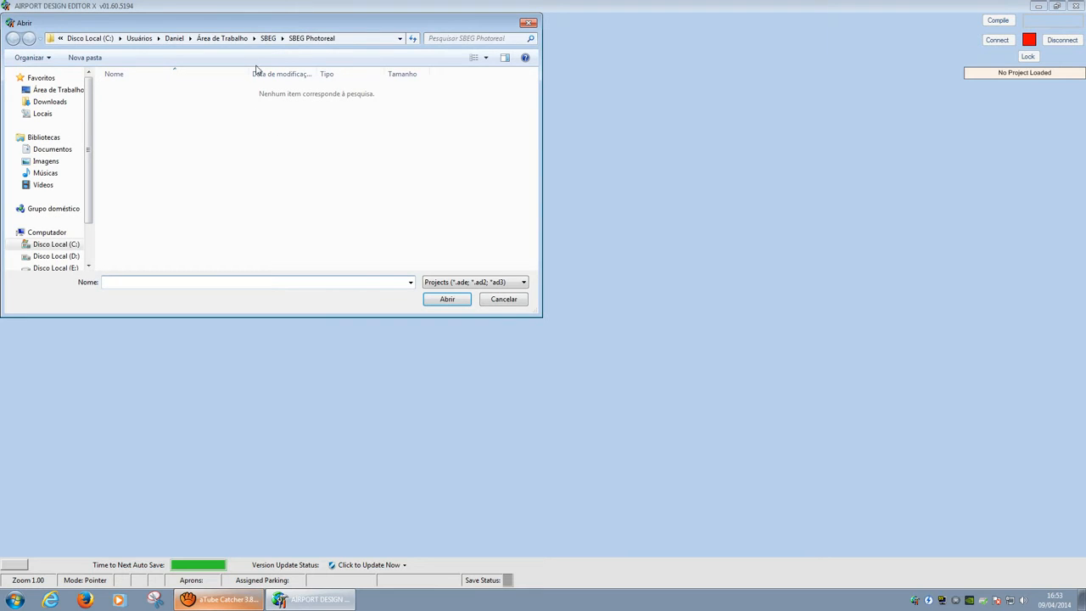
pyautogui.click(269, 38)
pyautogui.click(146, 90)
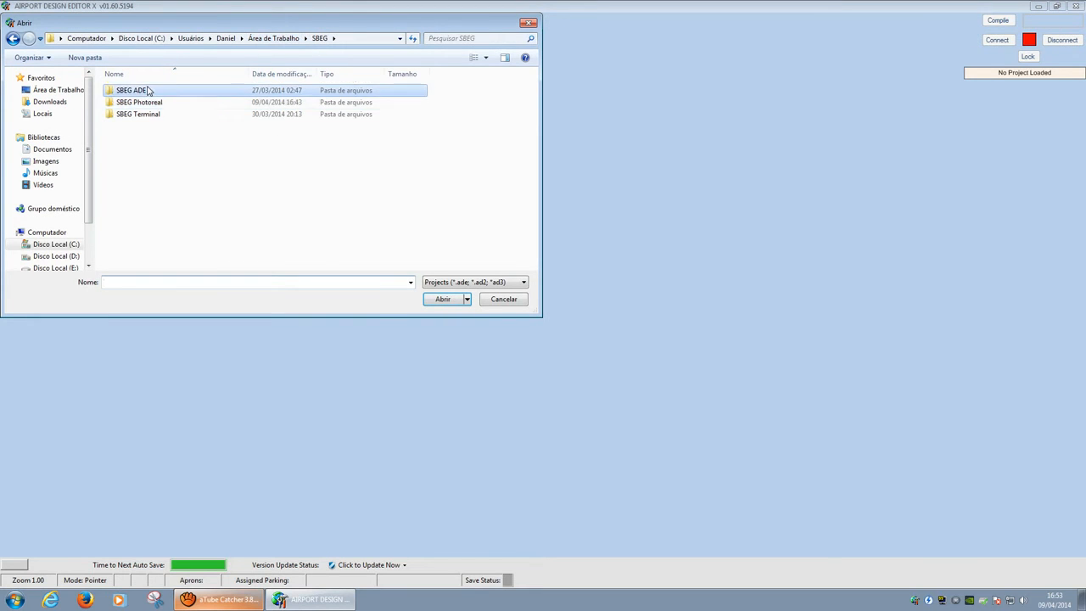
pyautogui.doubleClick(146, 90)
pyautogui.click(166, 95)
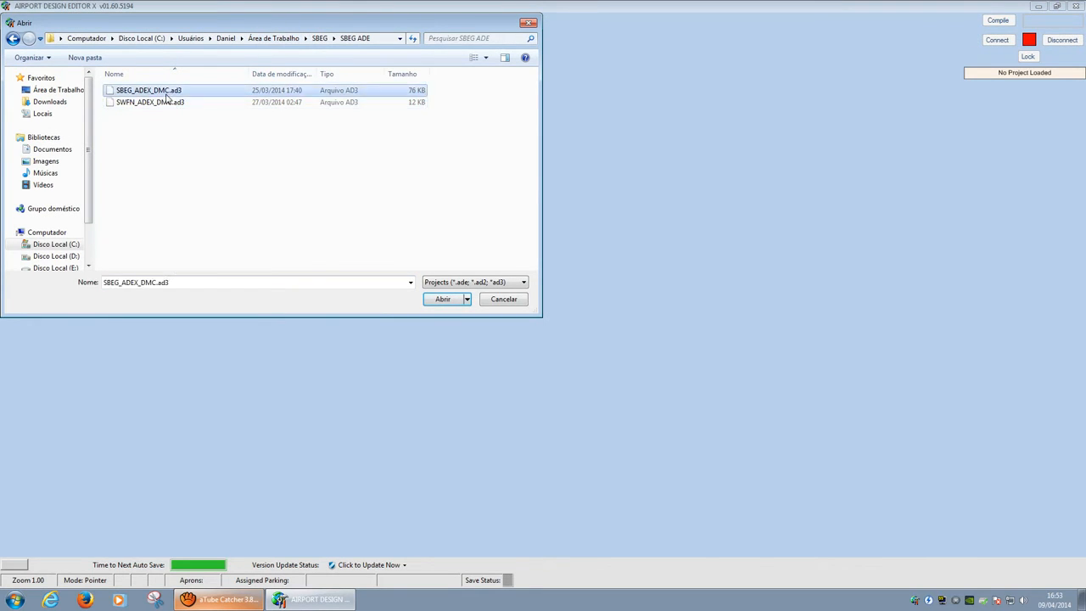
pyautogui.click(442, 300)
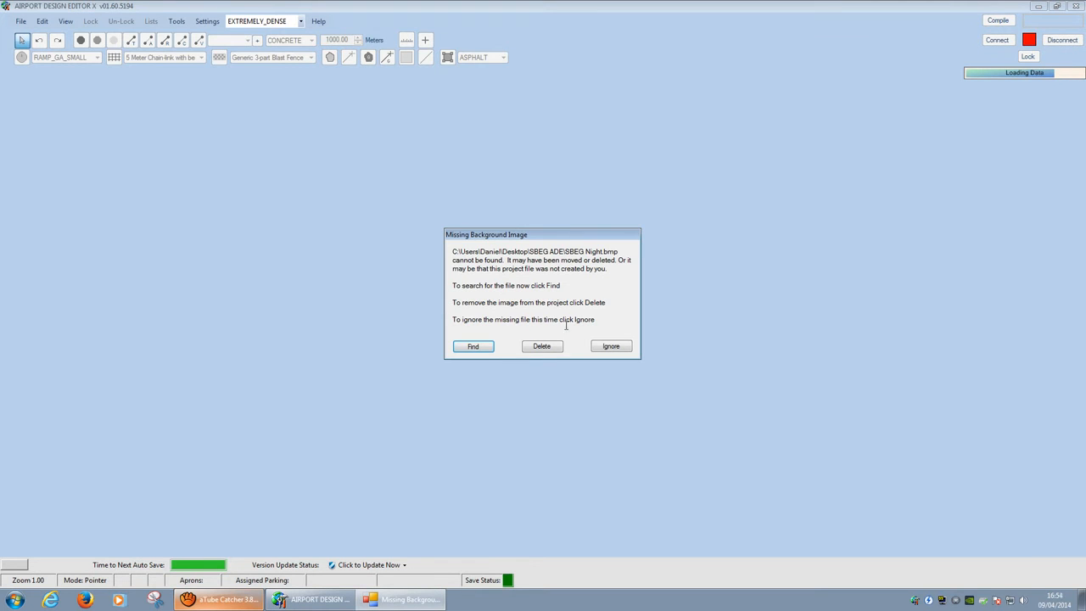
# Step: Relink the missing background image to SBEG Night.jpg
pyautogui.click(473, 347)
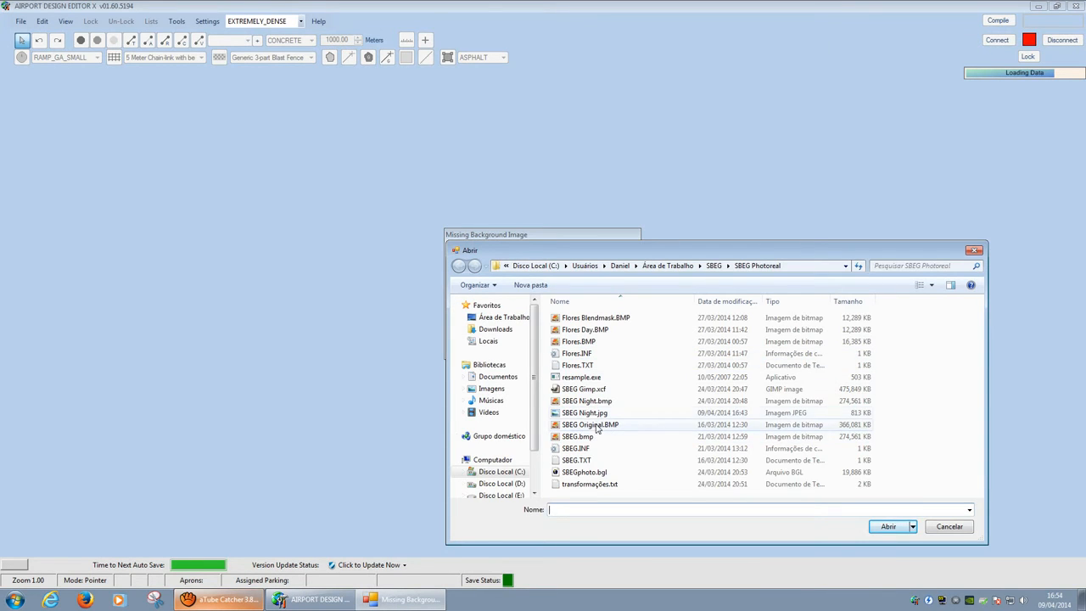
pyautogui.click(628, 412)
pyautogui.click(887, 527)
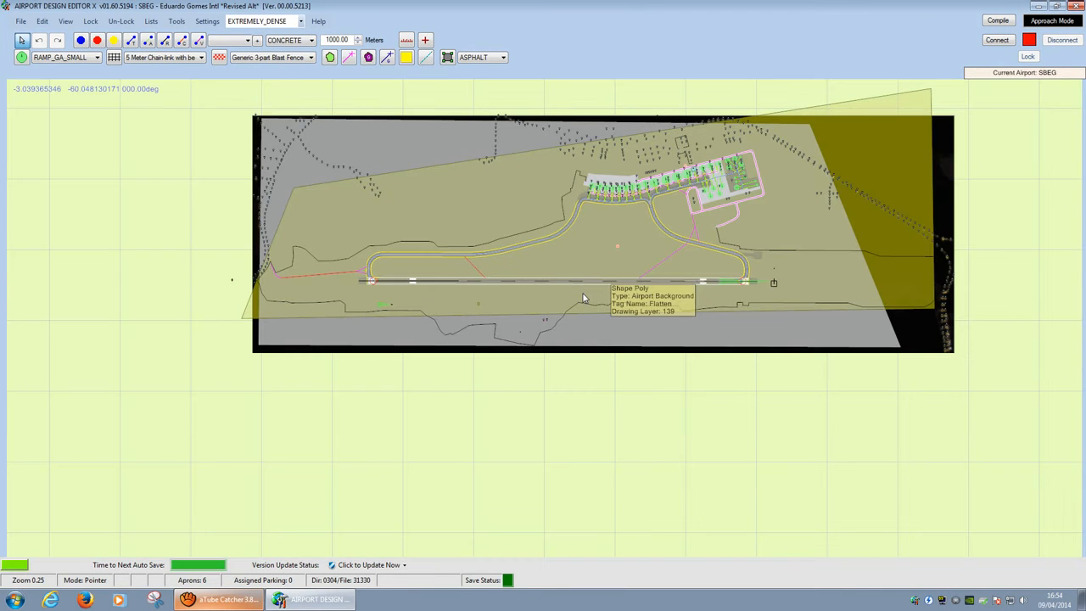
# Step: Uncheck Terrain Exclusions and Airport Backgrounds in the View menu
pyautogui.click(65, 21)
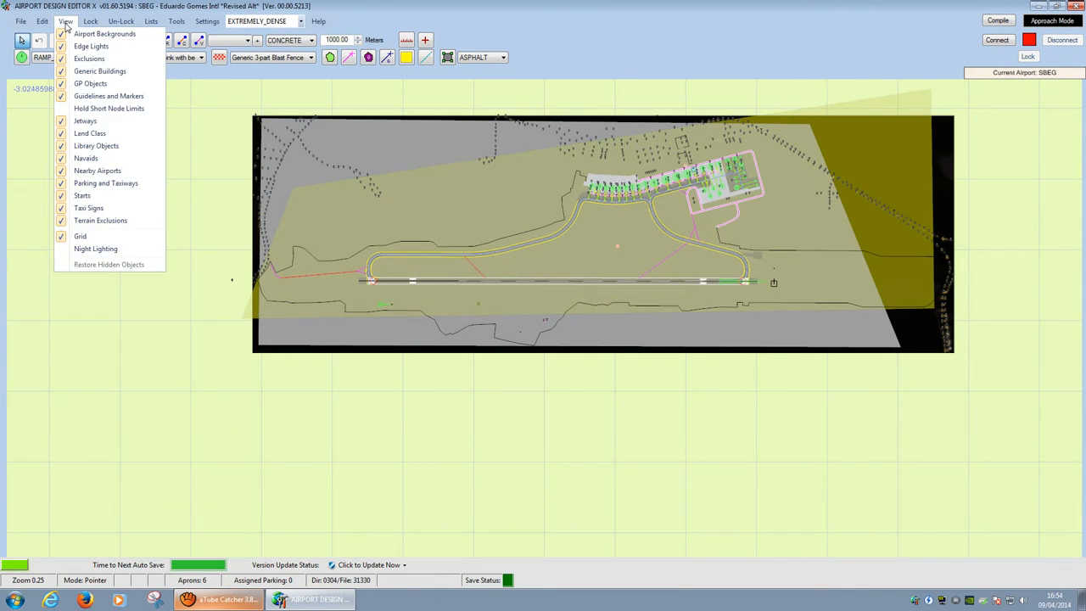
pyautogui.click(102, 220)
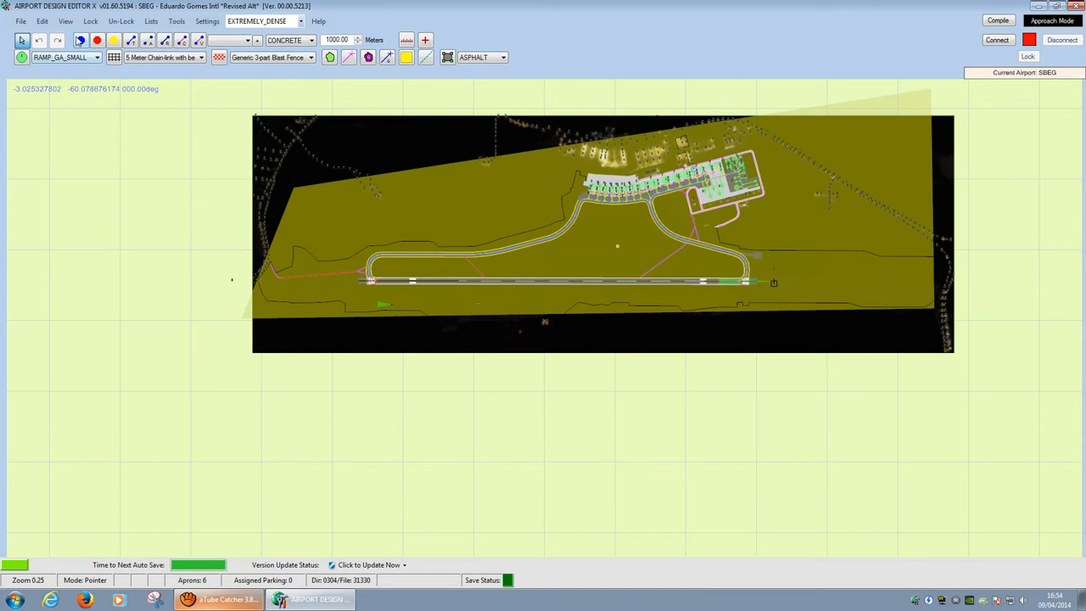
pyautogui.click(68, 21)
pyautogui.click(79, 34)
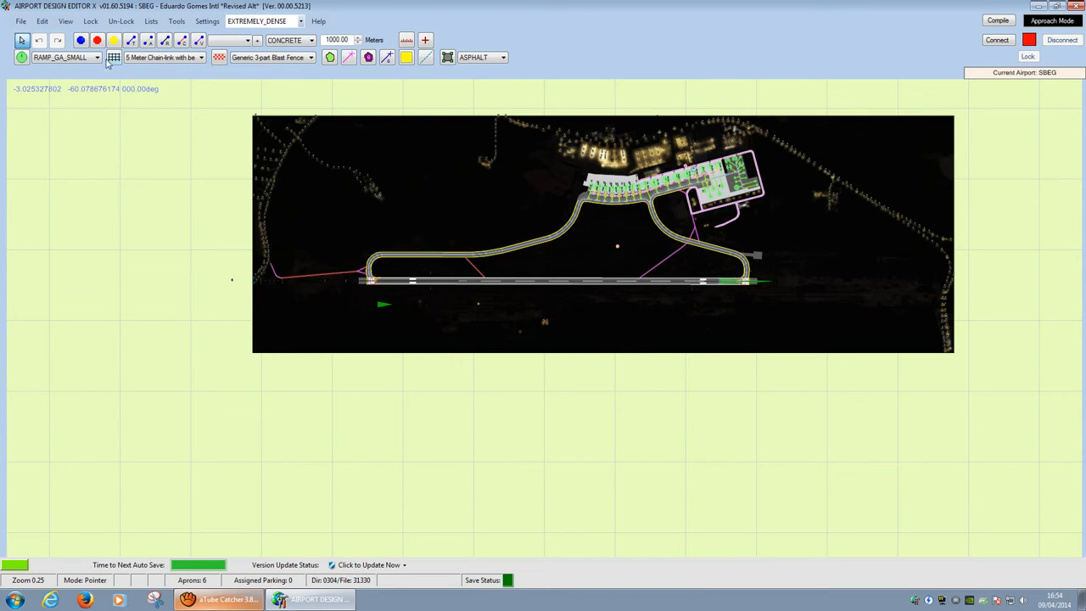
# Step: Zoom and pan around the runway, terminal and western road to inspect the street-light markers
pyautogui.scroll(5, 286, 263)
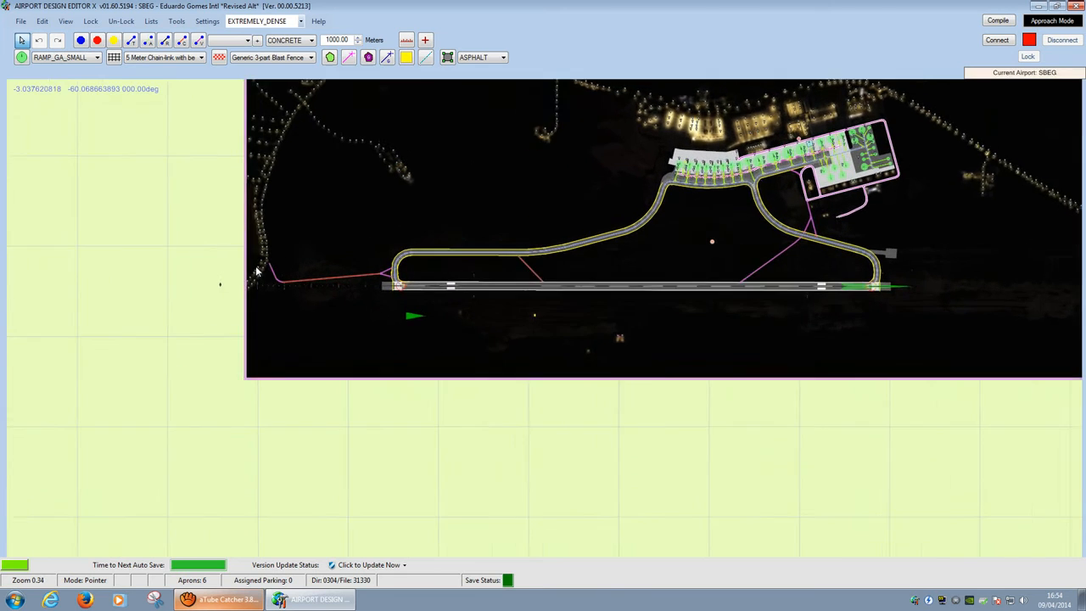
pyautogui.scroll(5, 251, 253)
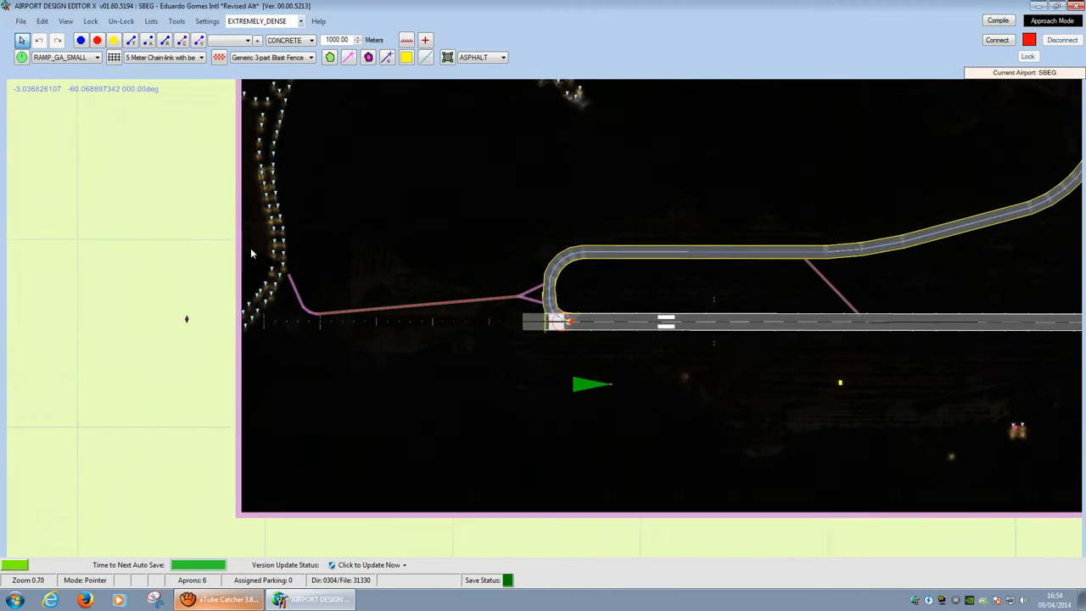
pyautogui.scroll(2, 288, 255)
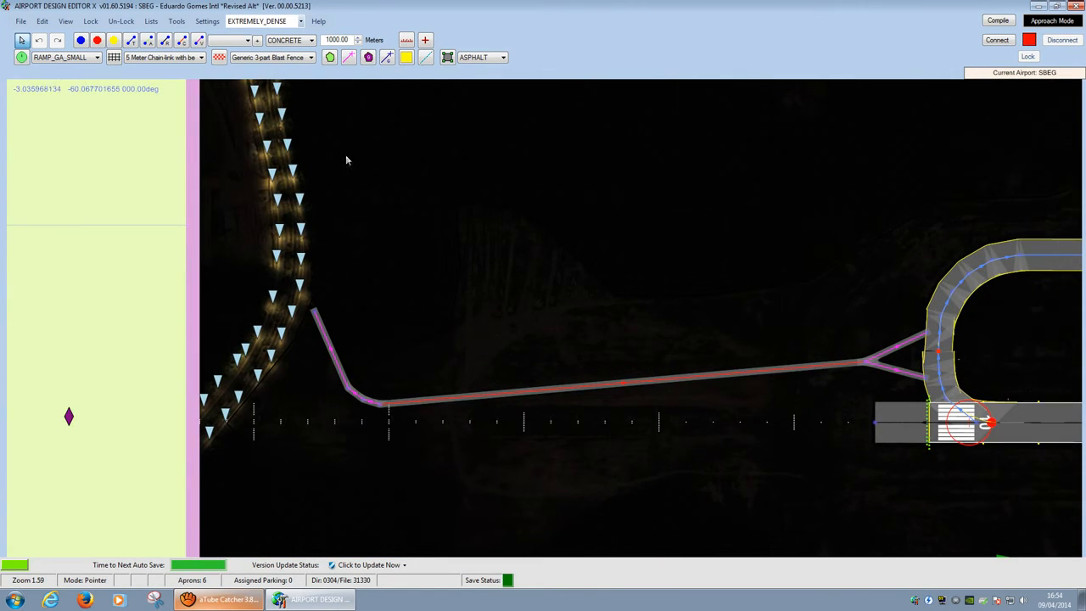
pyautogui.moveTo(359, 142); pyautogui.dragTo(355, 465)
pyautogui.scroll(-4, 291, 434)
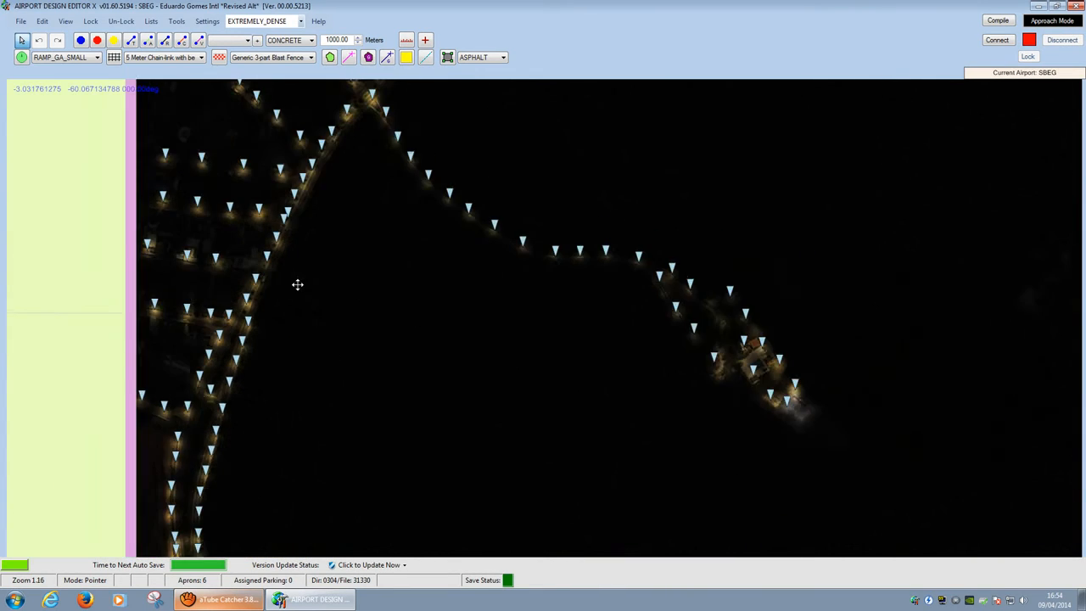
pyautogui.scroll(-1, 500, 143)
pyautogui.moveTo(454, 193); pyautogui.dragTo(103, 232)
pyautogui.moveTo(1034, 271); pyautogui.dragTo(415, 238)
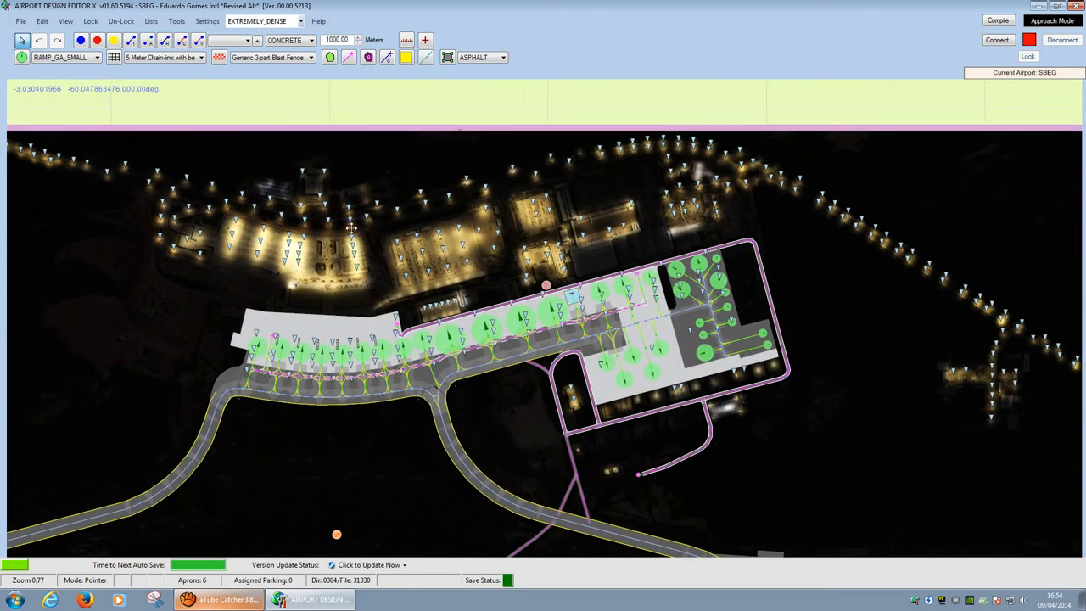
pyautogui.moveTo(797, 229); pyautogui.dragTo(1010, 314)
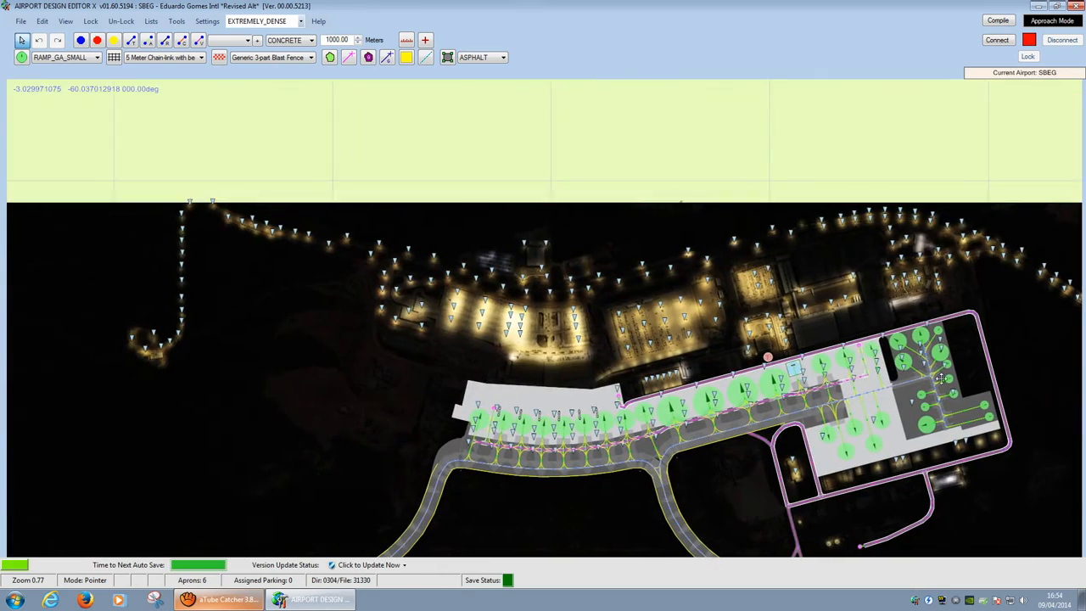
pyautogui.moveTo(130, 377); pyautogui.dragTo(705, 279)
pyautogui.moveTo(208, 448); pyautogui.dragTo(495, 243)
pyautogui.click(150, 21)
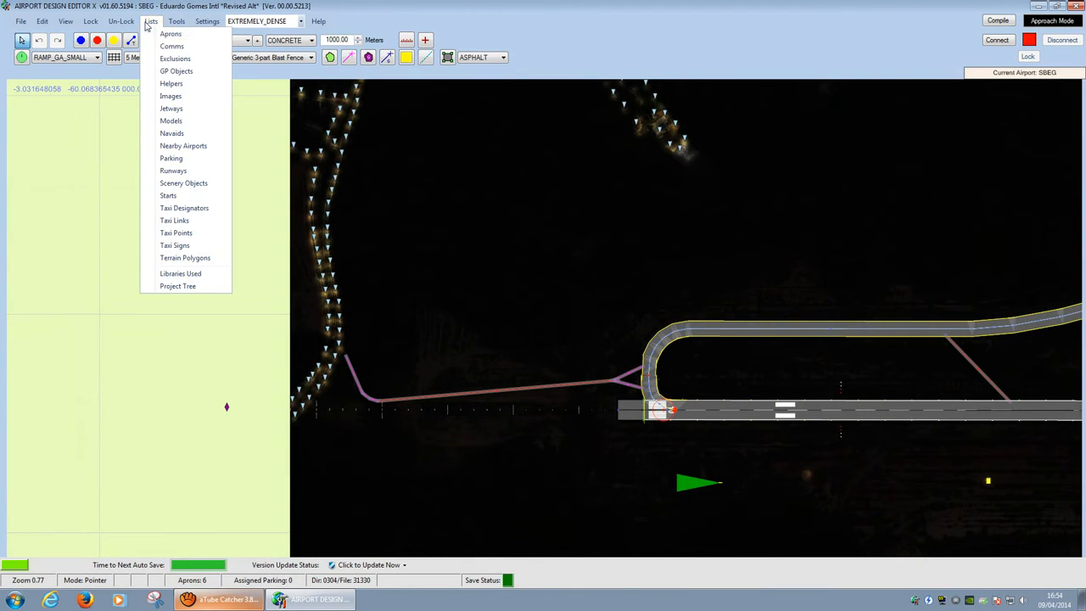
# Step: Open the Scenery Objects list and select the fx_Orbx_StreetLight.fx effect rows
pyautogui.click(191, 182)
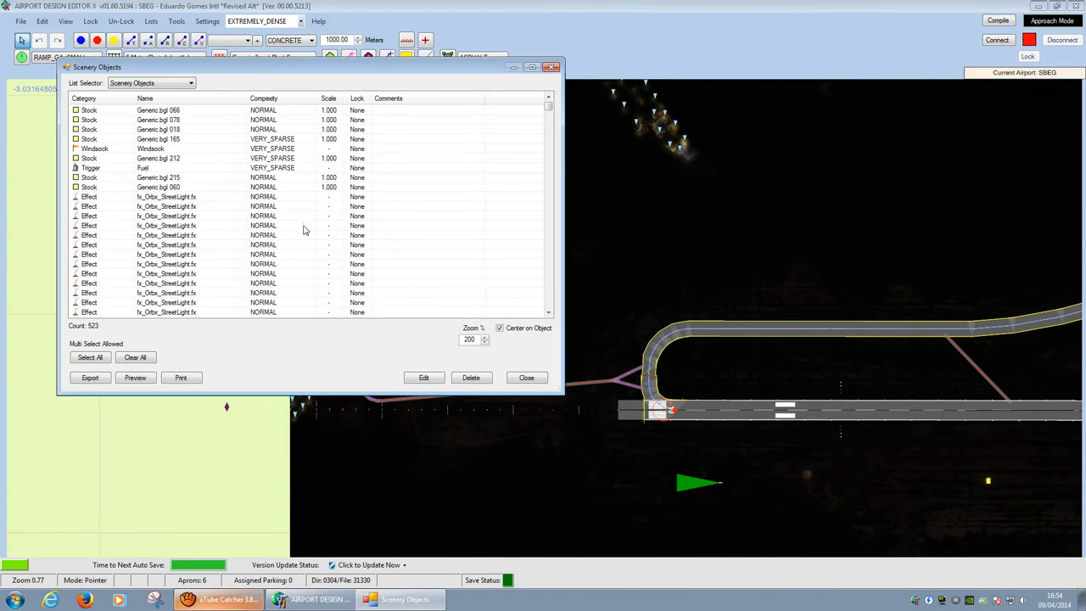
pyautogui.click(186, 197)
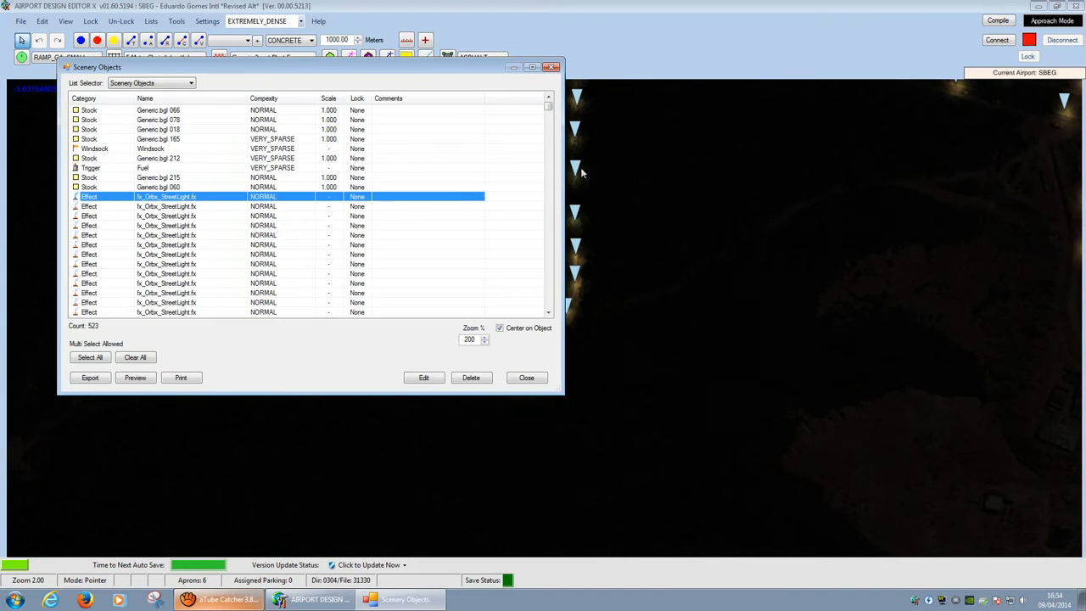
pyautogui.moveTo(550, 108); pyautogui.dragTo(549, 284)
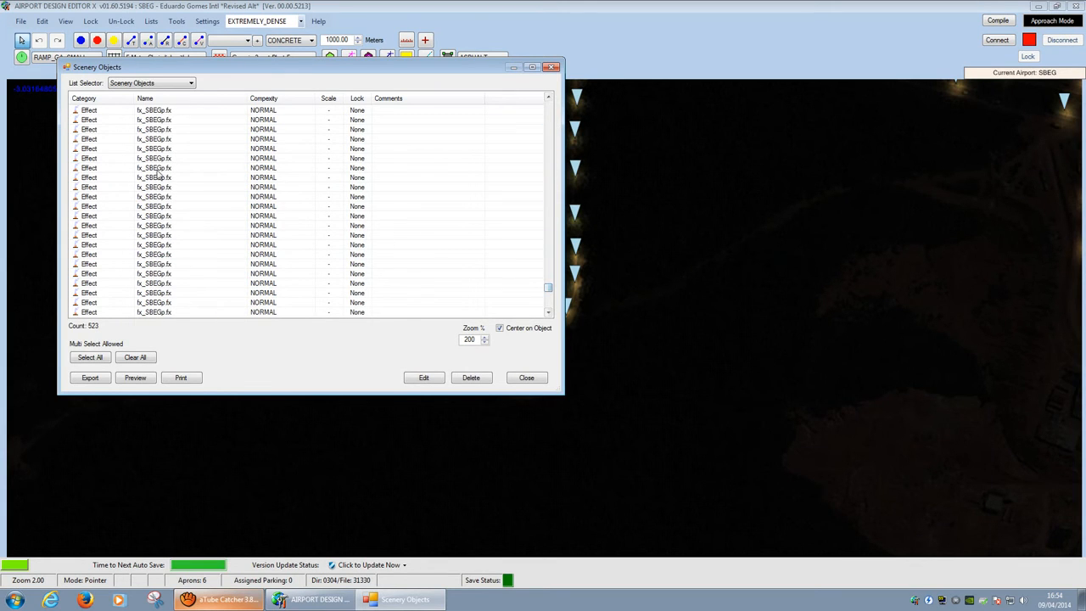
pyautogui.moveTo(548, 288); pyautogui.dragTo(548, 105)
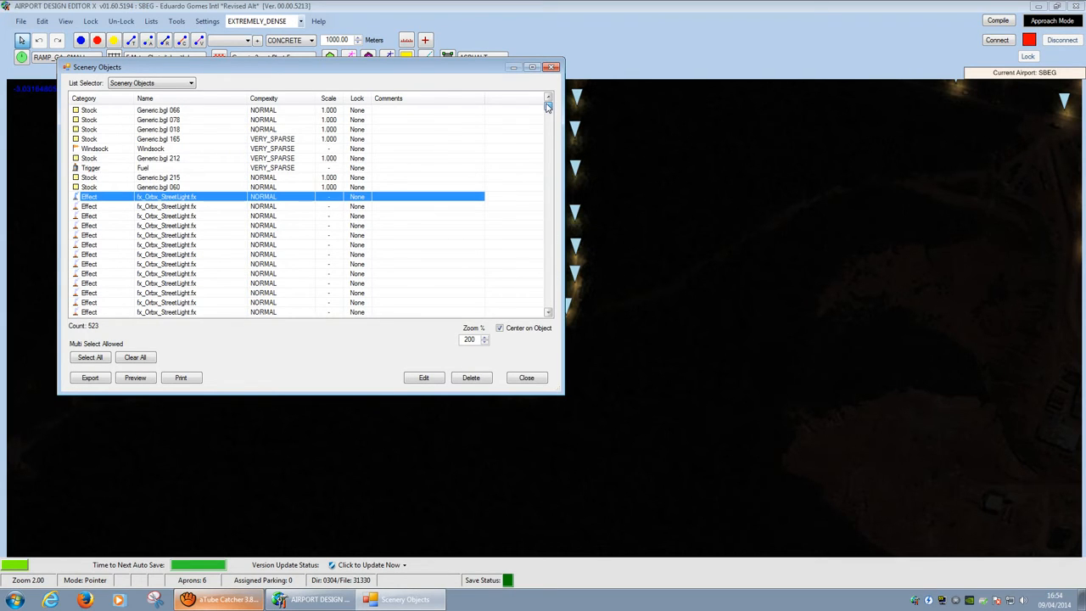
pyautogui.click(548, 312)
pyautogui.click(548, 312)
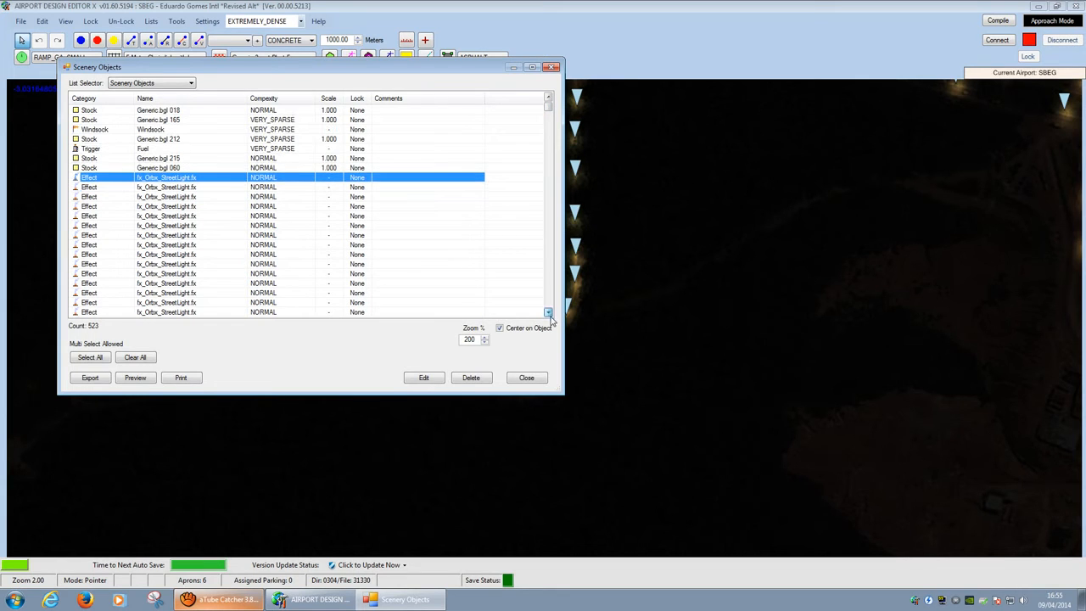
pyautogui.keyDown('shift'); pyautogui.click(180, 313); pyautogui.keyUp('shift')
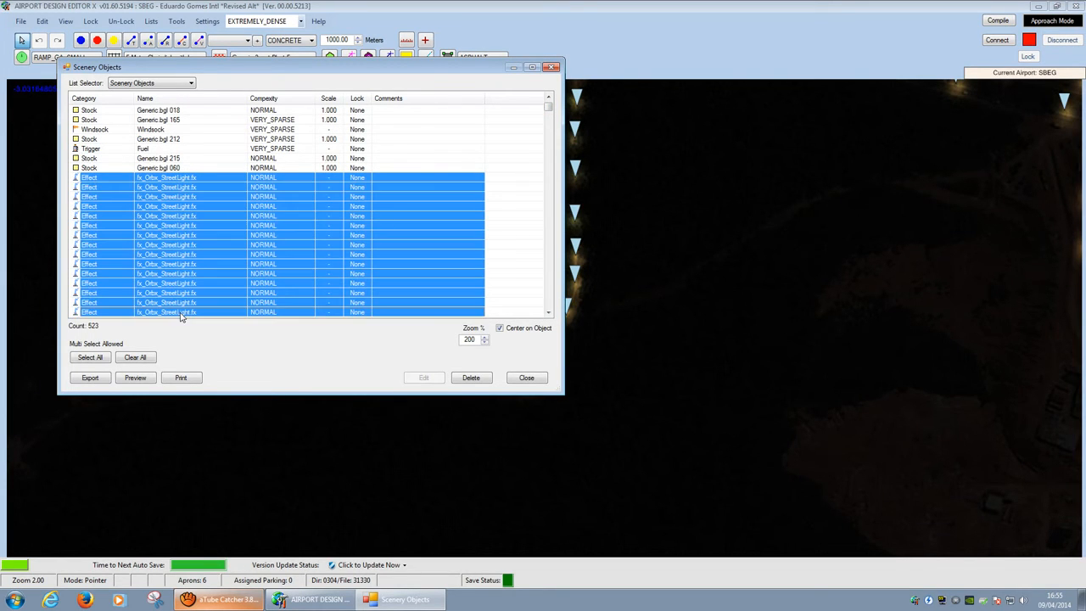
pyautogui.click(352, 187)
pyautogui.click(311, 178)
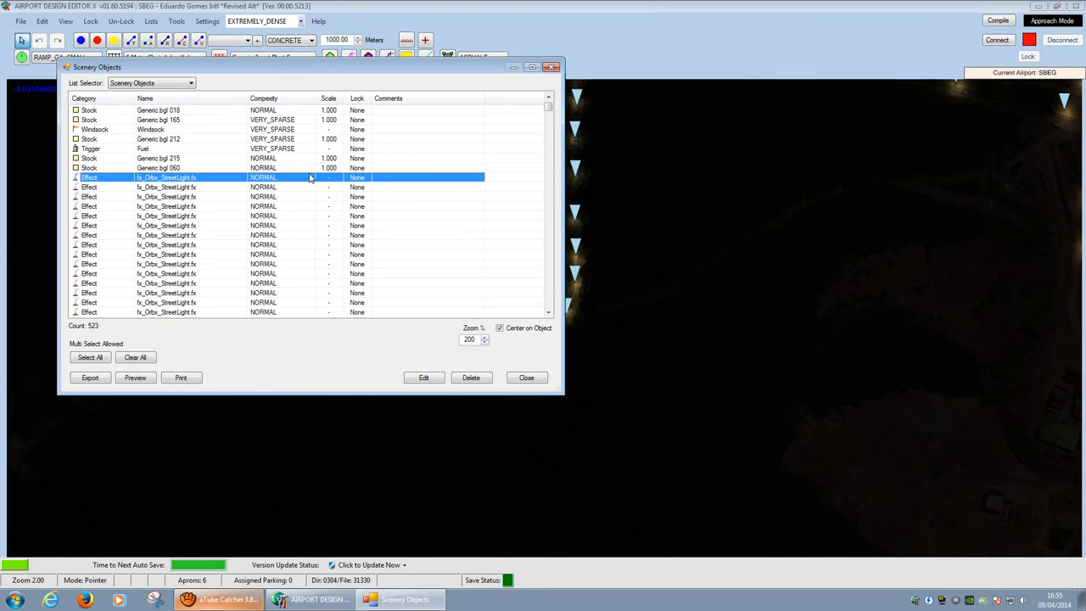
# Step: Browse the Fx_SBEG and fx_SBEGp effects, then open street-light Properties beside the list
pyautogui.moveTo(550, 110); pyautogui.dragTo(550, 274)
pyautogui.click(174, 178)
pyautogui.keyDown('shift'); pyautogui.click(240, 226); pyautogui.keyUp('shift')
pyautogui.click(198, 255)
pyautogui.keyDown('shift'); pyautogui.click(261, 309); pyautogui.keyUp('shift')
pyautogui.click(245, 198)
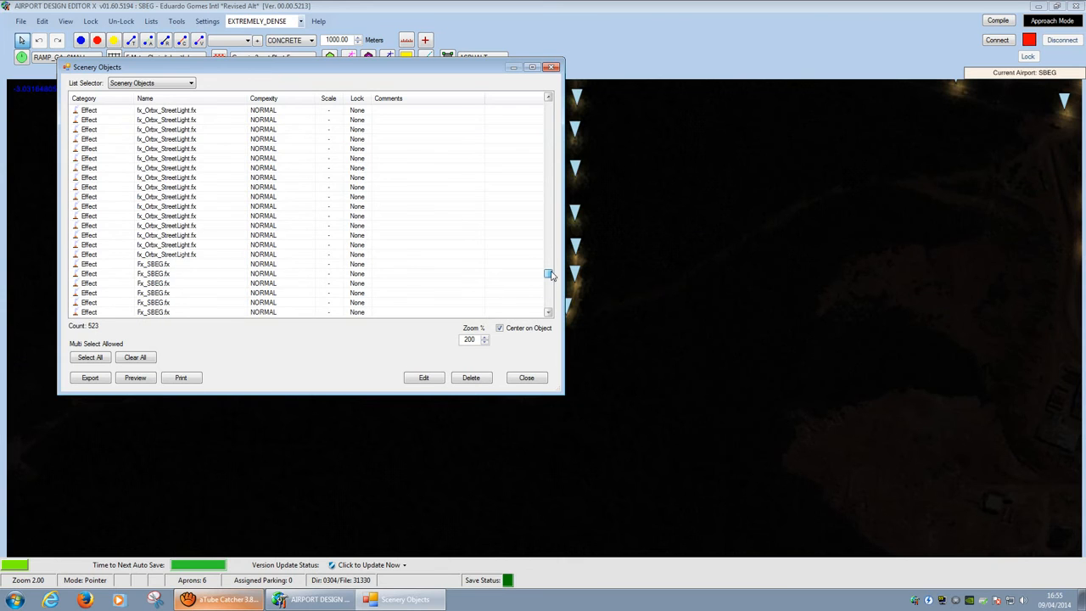
pyautogui.keyDown('shift'); pyautogui.doubleClick(193, 254); pyautogui.keyUp('shift')
pyautogui.moveTo(158, 20); pyautogui.dragTo(769, 96)
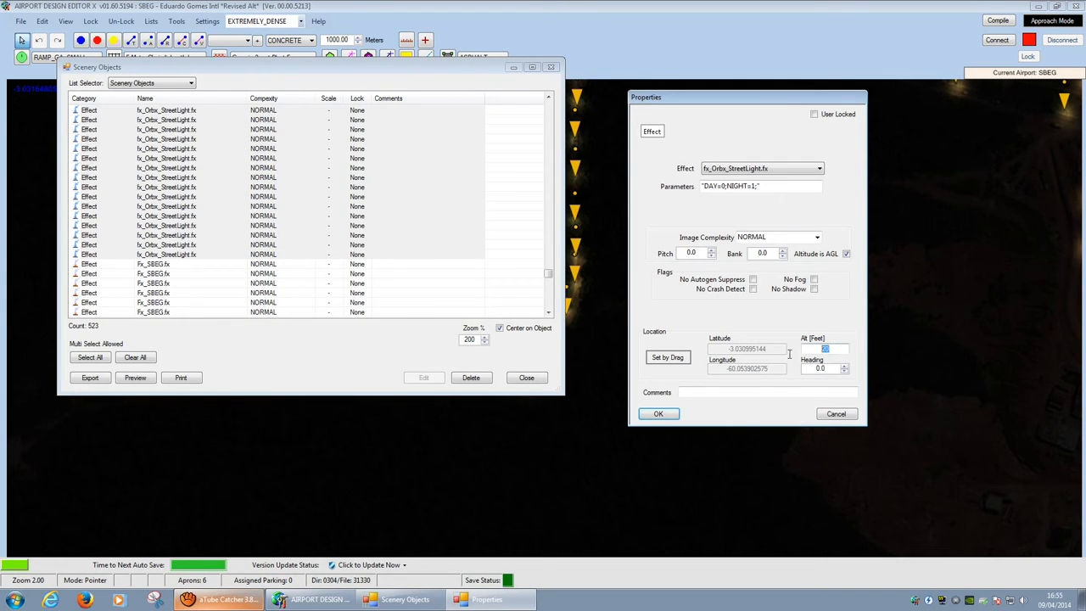
# Step: Review the 20-foot altitude and DAY=0;NIGHT=1; parameters, then cancel the Properties dialog
pyautogui.click(838, 349)
pyautogui.click(782, 186)
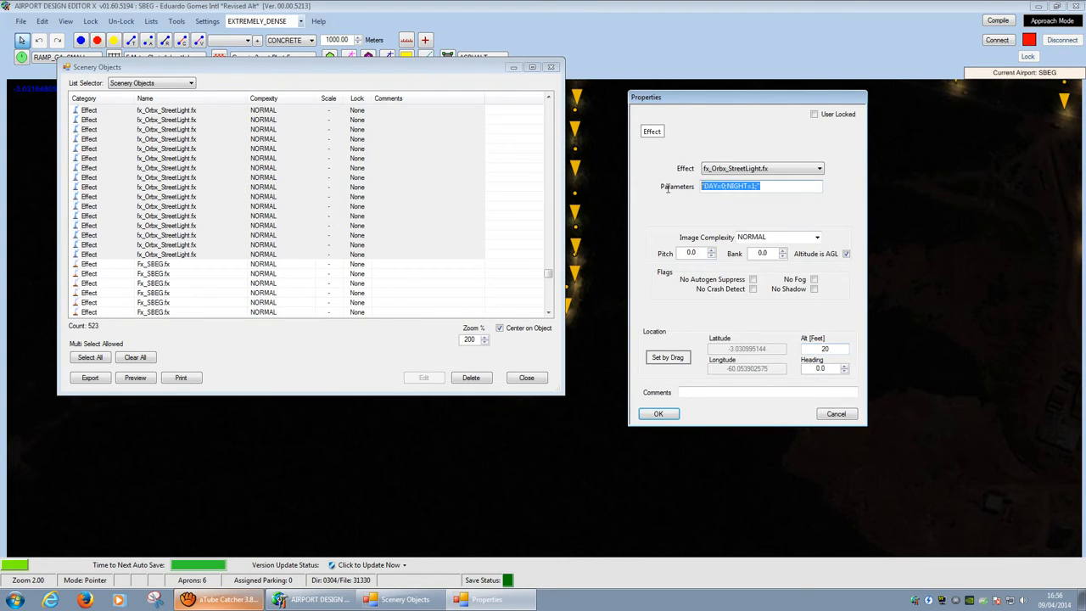
pyautogui.click(753, 189)
pyautogui.moveTo(760, 186); pyautogui.dragTo(680, 193)
pyautogui.click(840, 415)
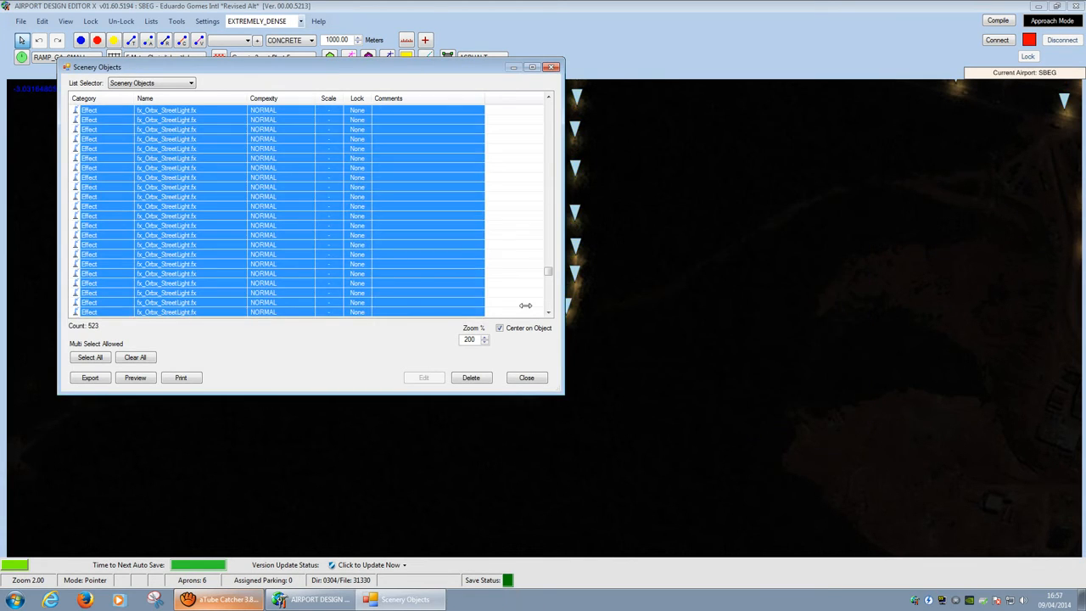
# Step: Inspect the Fx_SBEG.fx and fx_SBEGp.fx effect Properties, closing each unchanged
pyautogui.moveTo(548, 273)
pyautogui.mouseDown()
pyautogui.moveTo(550, 290)
pyautogui.moveTo(548, 280)
pyautogui.mouseUp()
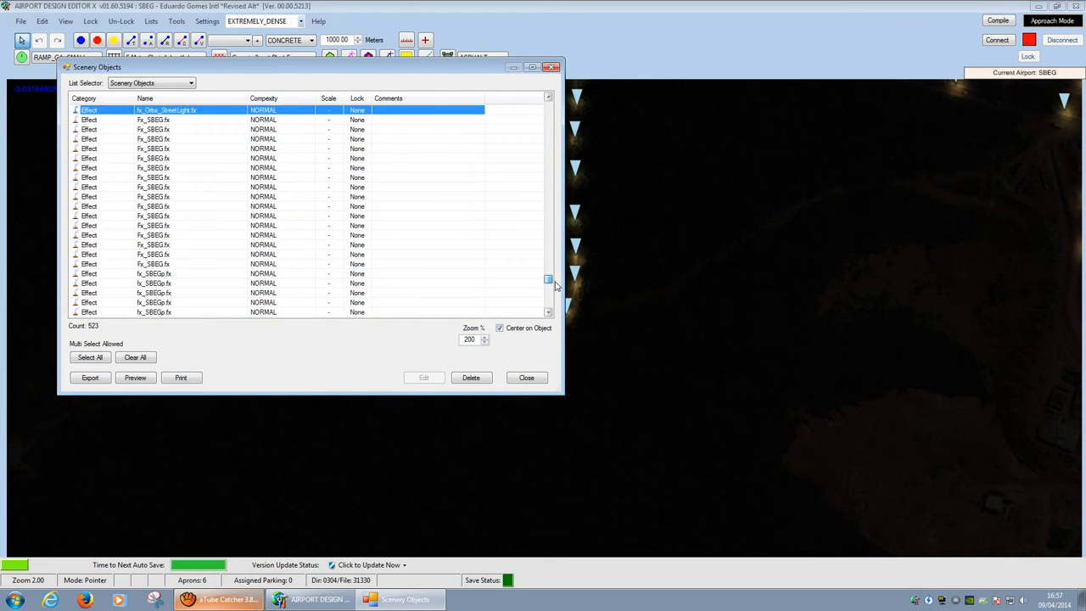
pyautogui.click(168, 121)
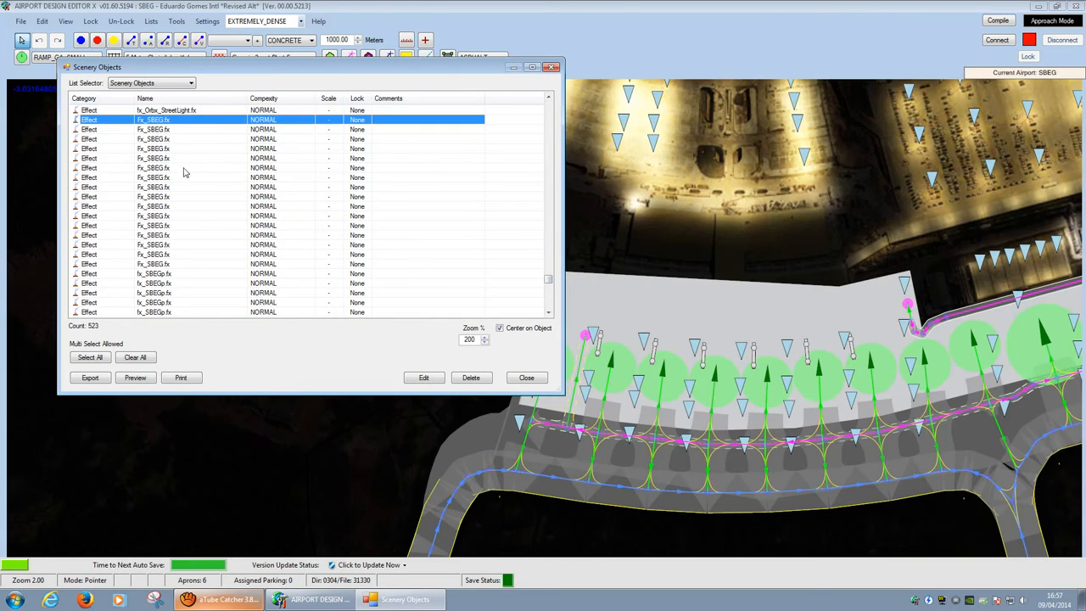
pyautogui.doubleClick(172, 268)
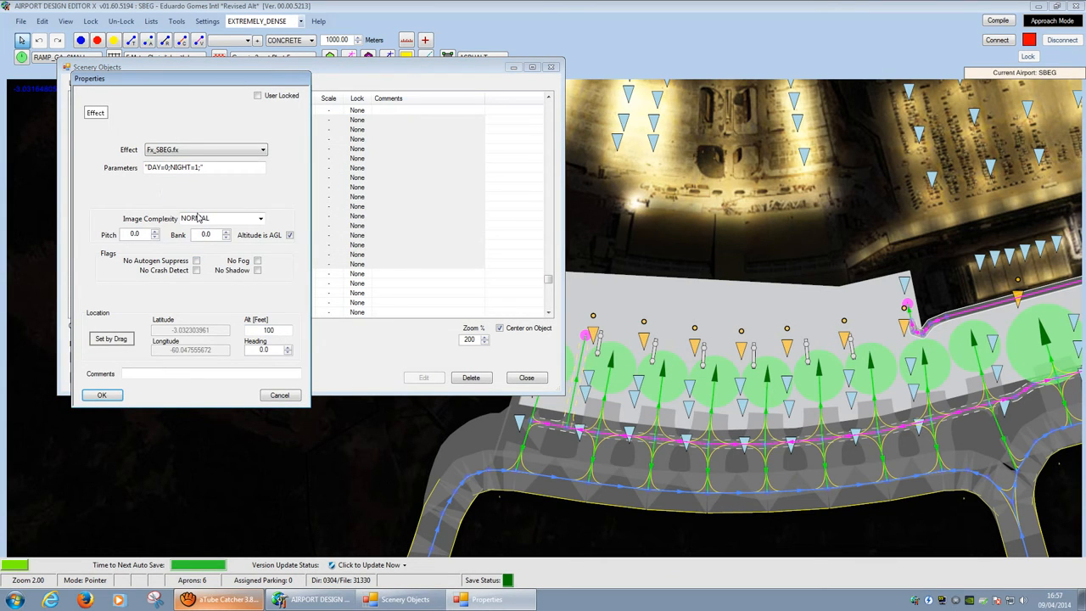
pyautogui.click(280, 395)
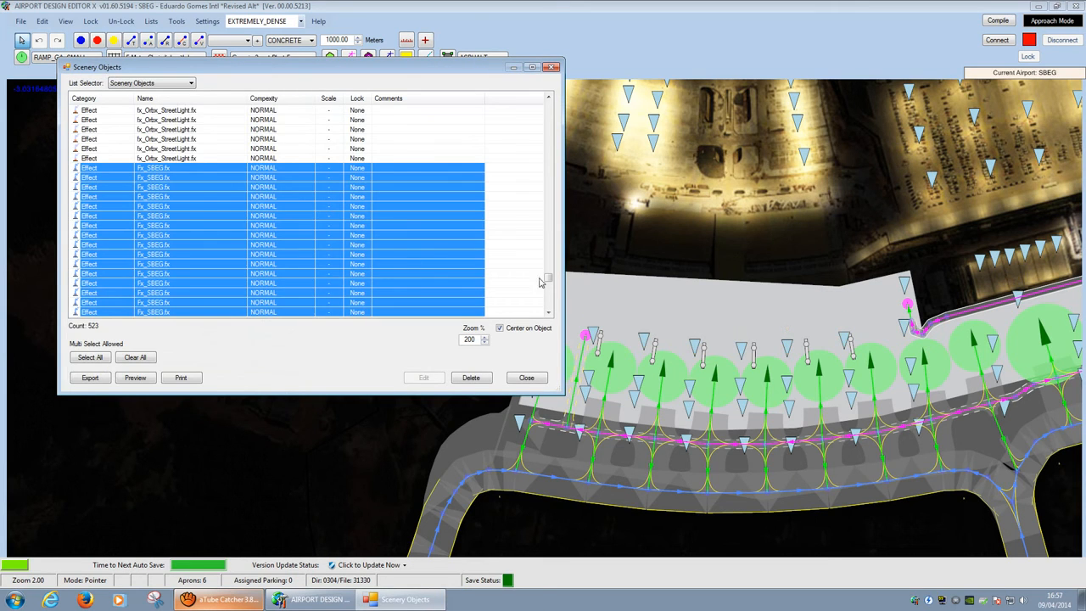
pyautogui.scroll(-4, 266, 253)
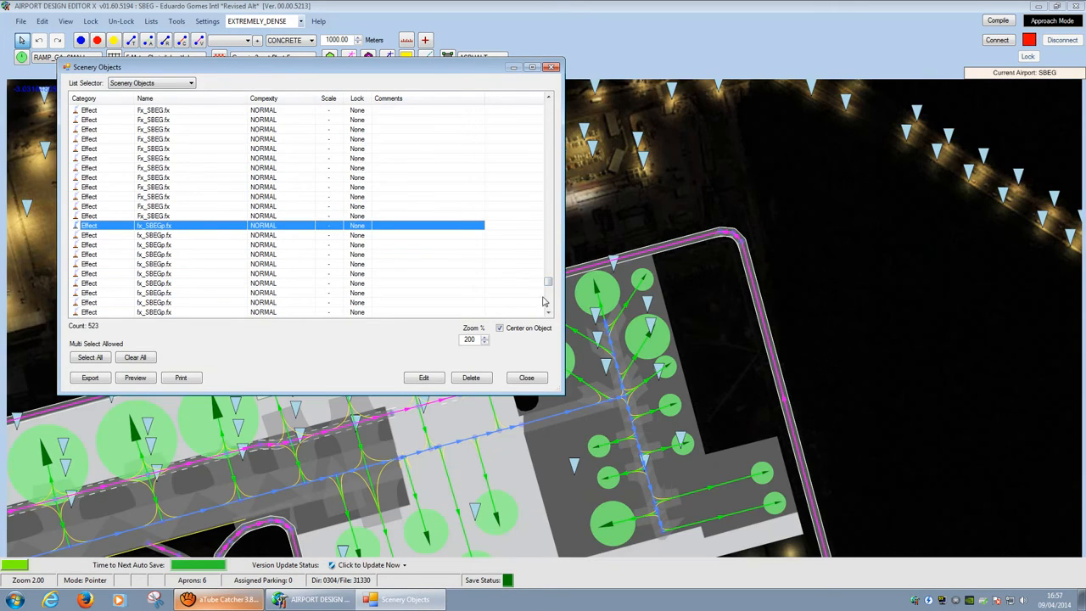
pyautogui.moveTo(549, 282); pyautogui.dragTo(549, 306)
pyautogui.doubleClick(236, 312)
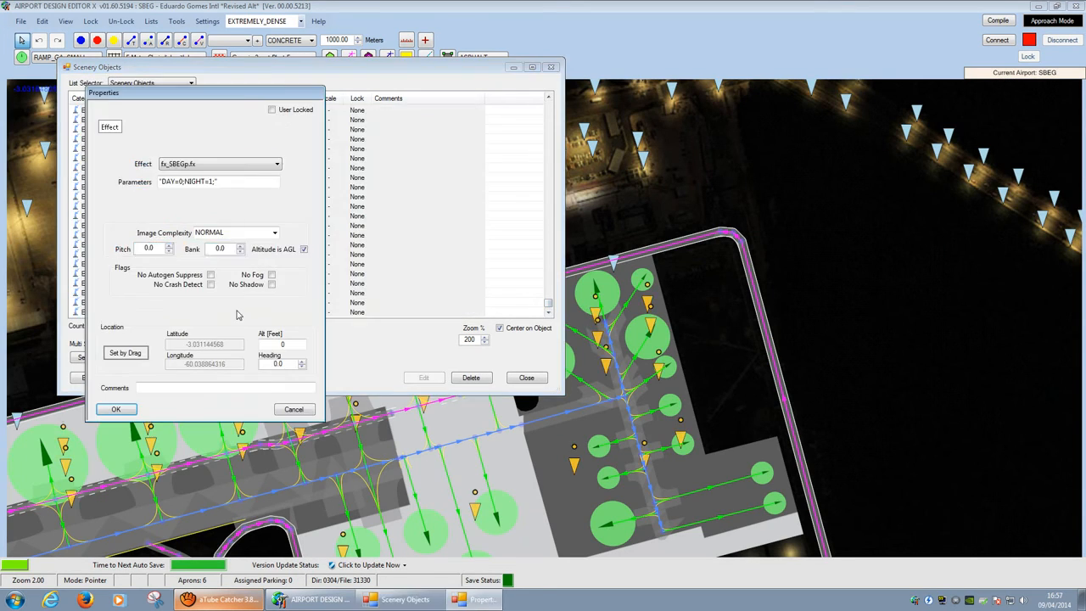
pyautogui.click(293, 411)
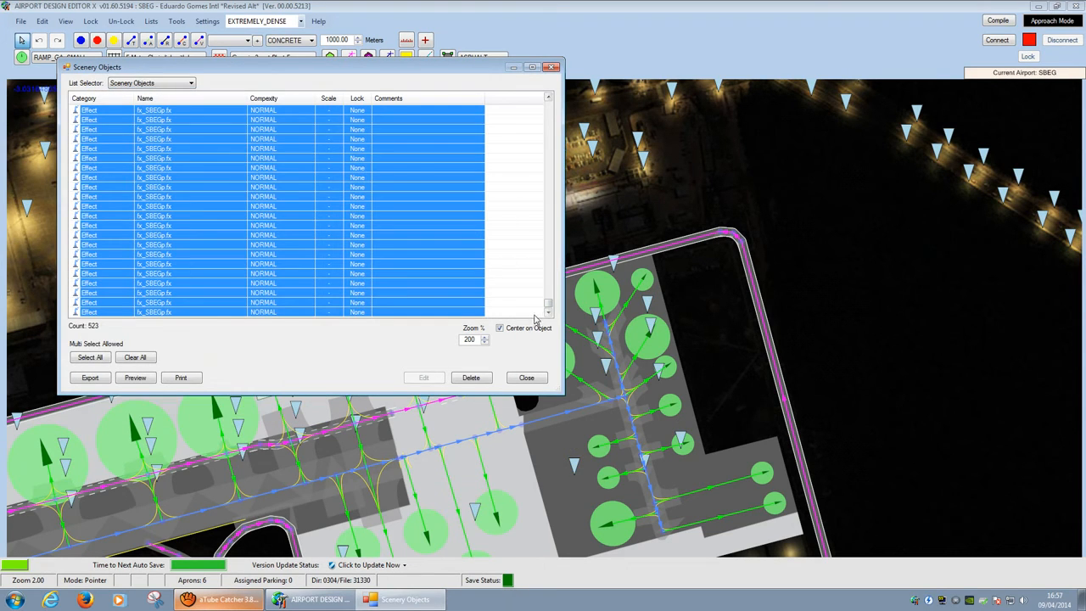
pyautogui.moveTo(549, 308); pyautogui.dragTo(549, 264)
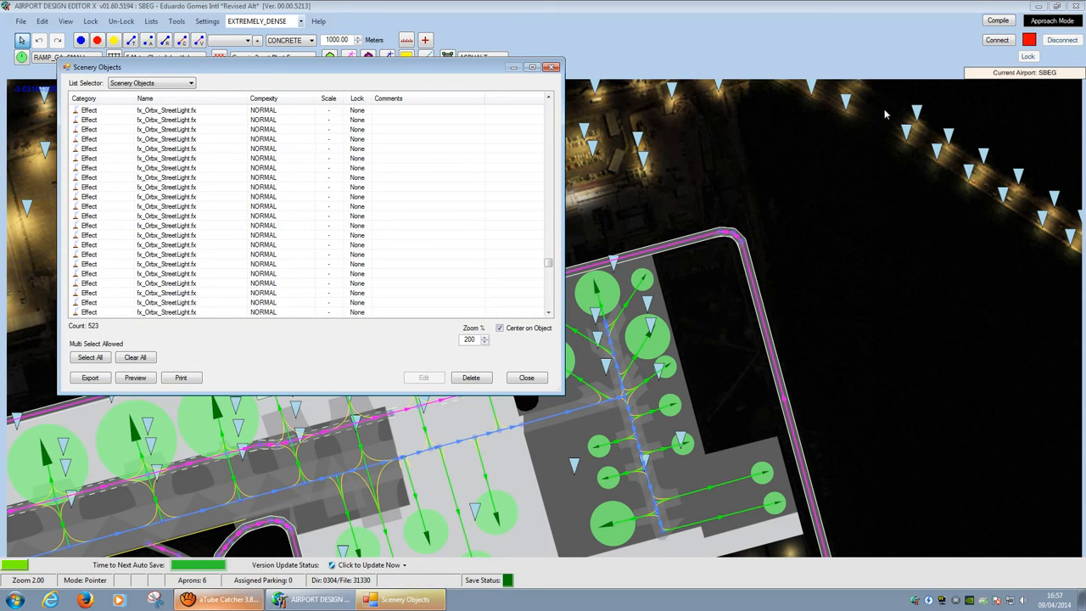
# Step: Close the Scenery Objects list, pan to the apron's western gates and minimize to the desktop
pyautogui.click(527, 377)
pyautogui.scroll(-1, 854, 141)
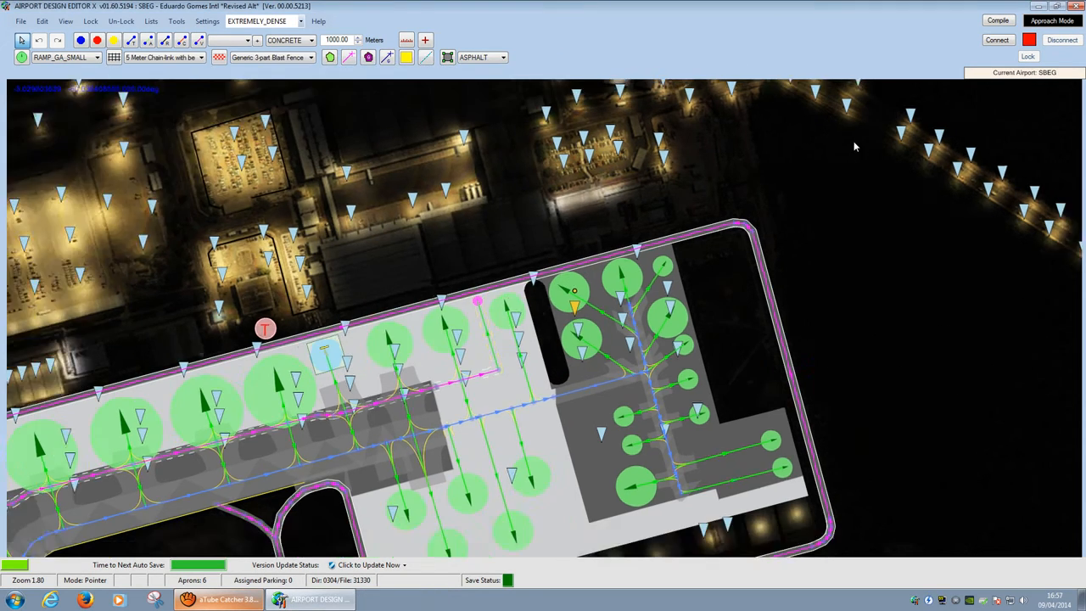
pyautogui.moveTo(854, 142); pyautogui.dragTo(858, 190)
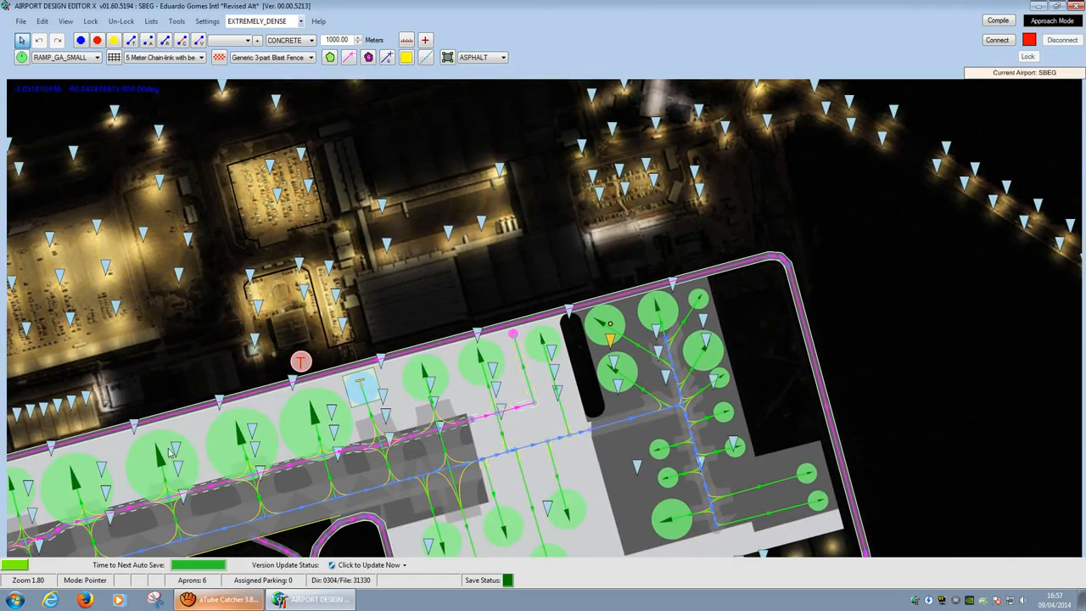
pyautogui.moveTo(173, 452); pyautogui.dragTo(758, 254)
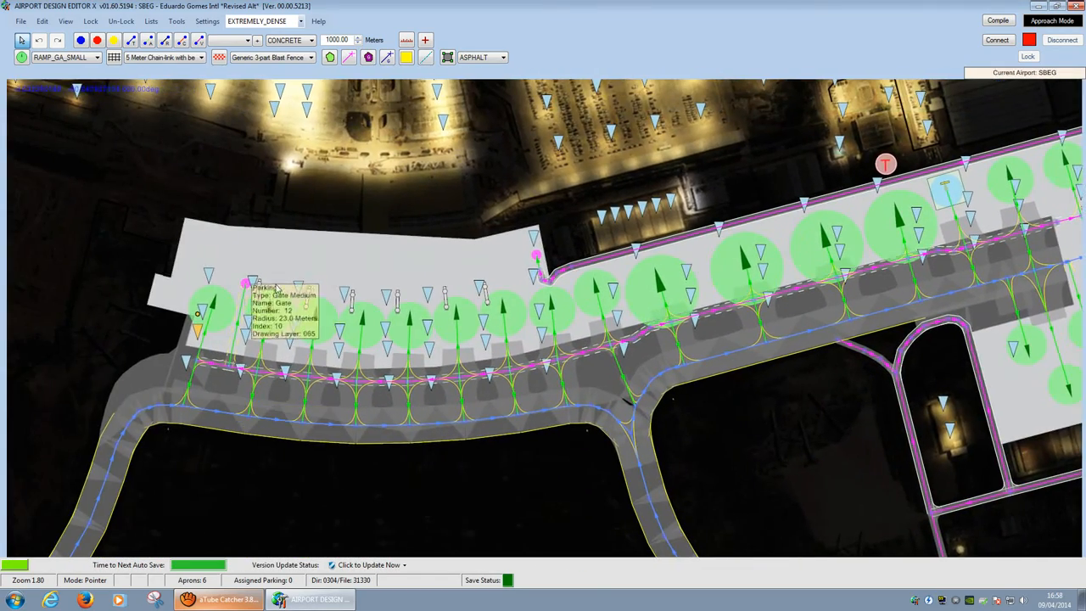
pyautogui.moveTo(277, 289); pyautogui.dragTo(481, 282)
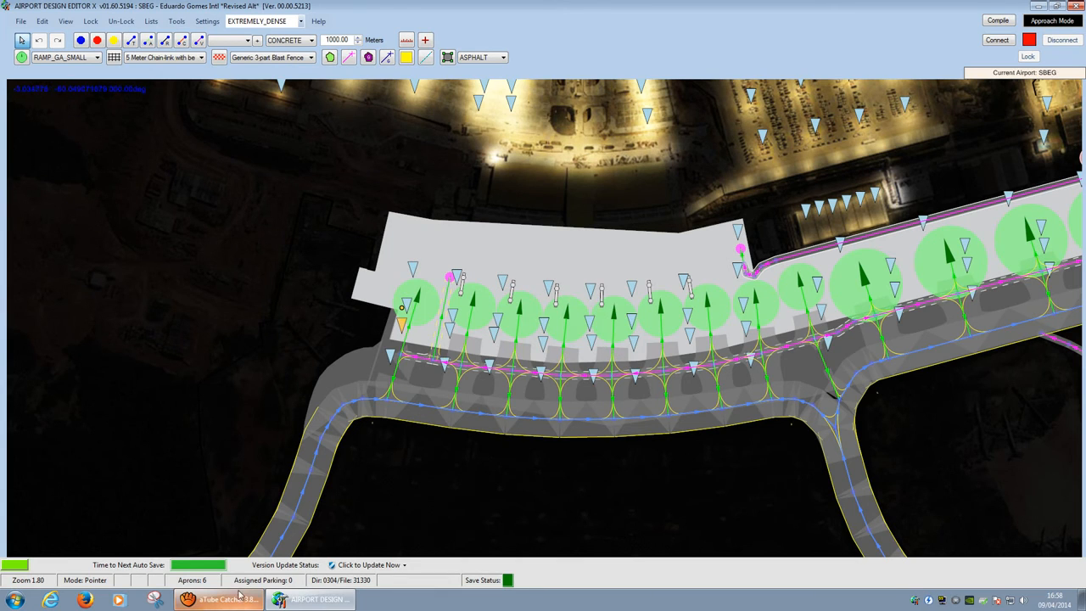
pyautogui.press('super+d')
pyautogui.press('super')
# Step: Browse to F:\Microsoft Flight Simulator X\Effects and select the Fx_SBEG.fx file
pyautogui.click(203, 470)
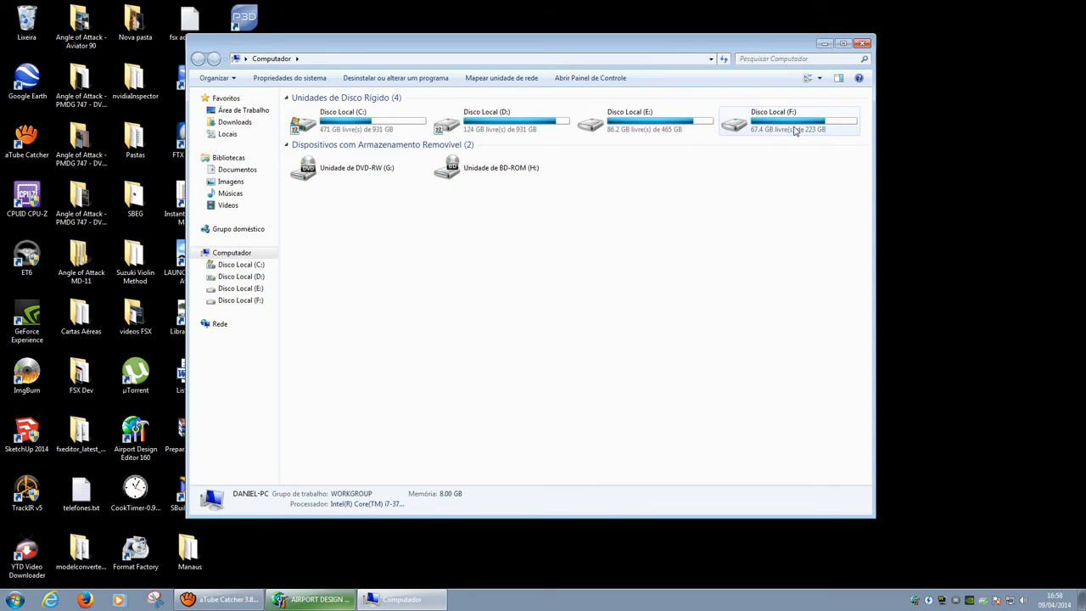
pyautogui.moveTo(487, 48); pyautogui.dragTo(533, 33)
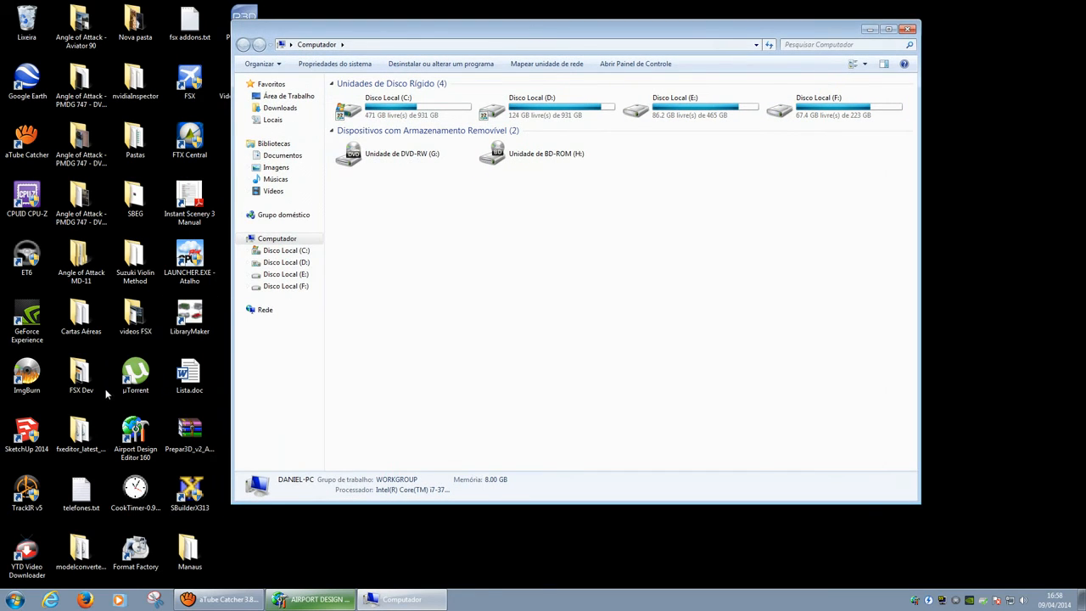
pyautogui.doubleClick(812, 107)
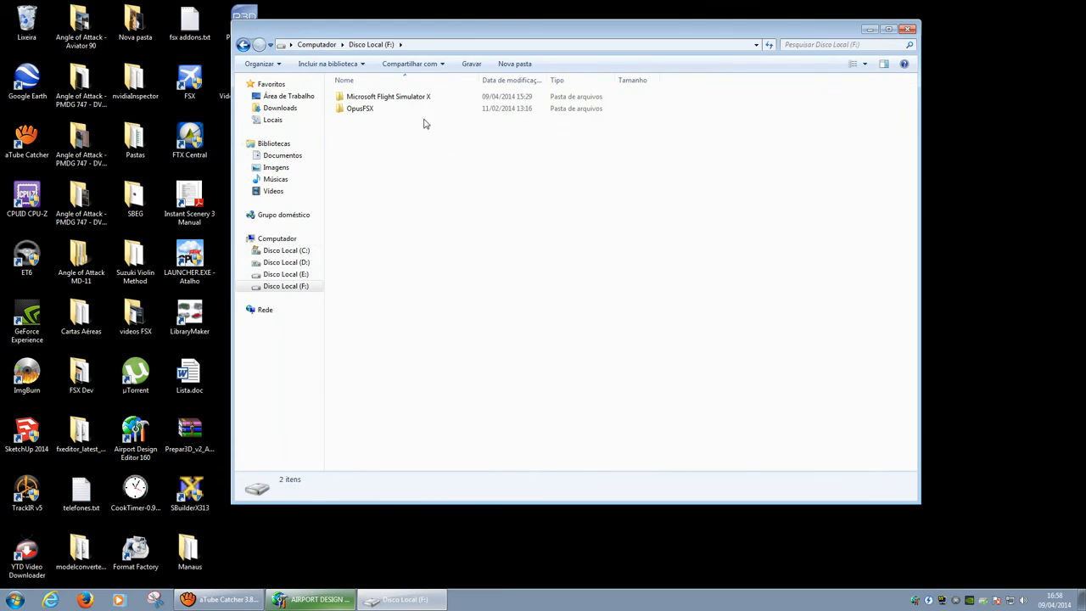
pyautogui.doubleClick(416, 98)
pyautogui.doubleClick(406, 110)
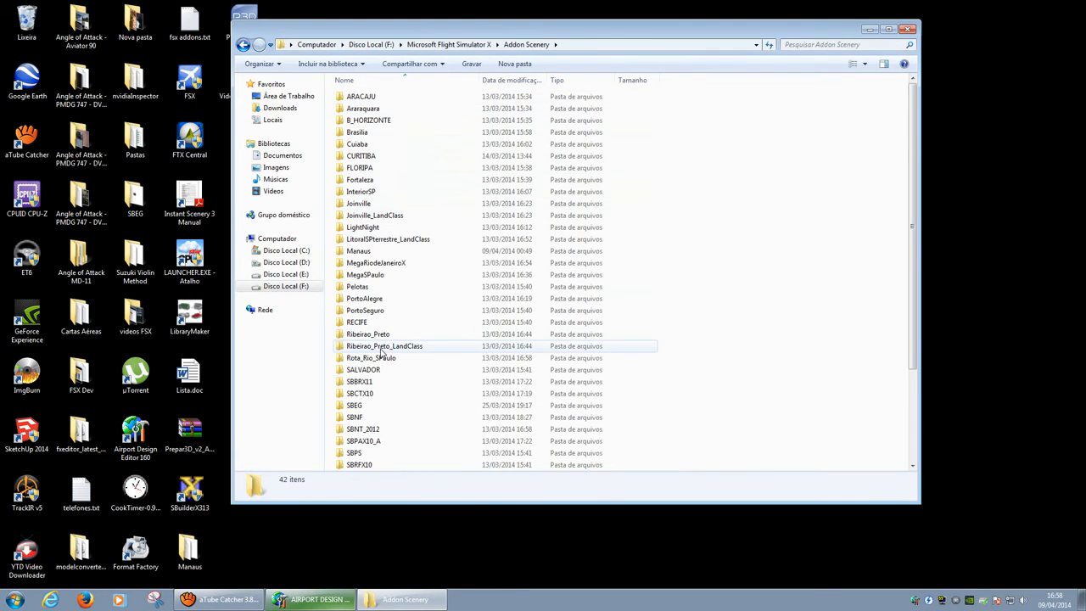
pyautogui.press('BackSpace')
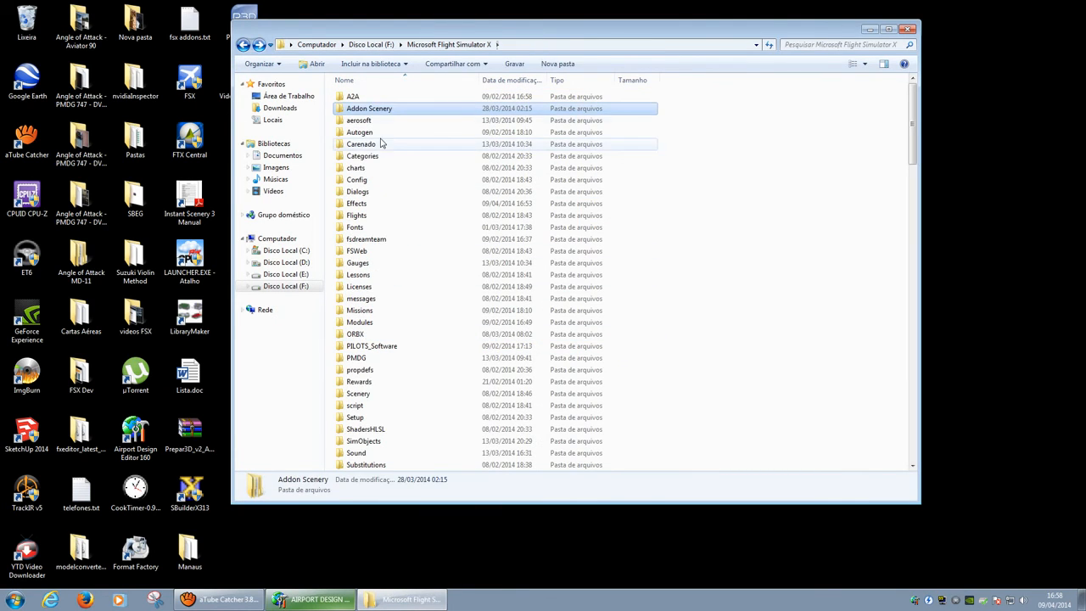
pyautogui.doubleClick(370, 204)
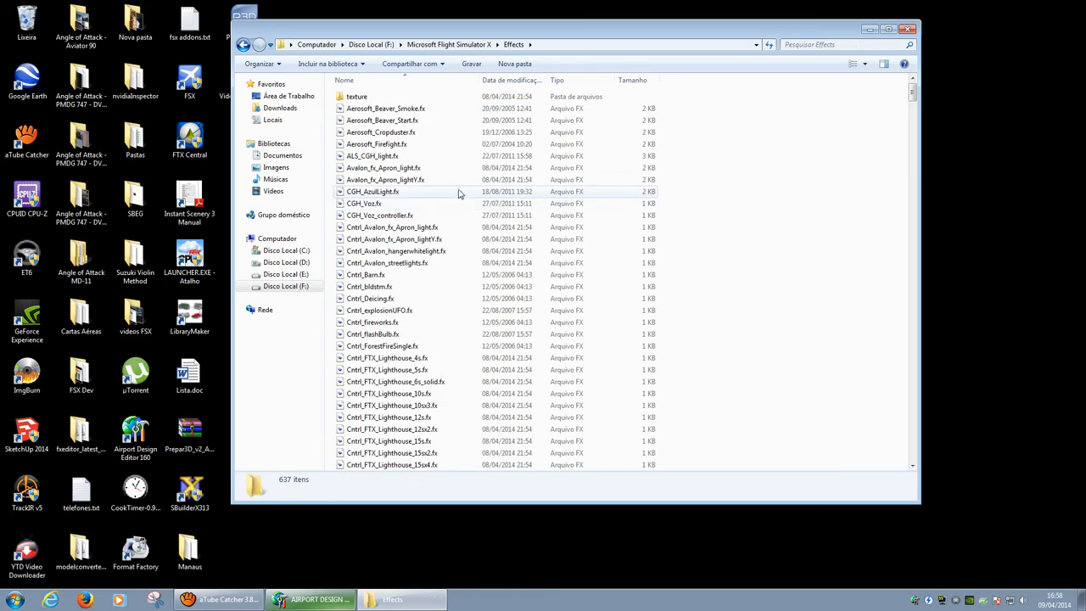
pyautogui.scroll(-6, 458, 194)
pyautogui.moveTo(913, 106); pyautogui.dragTo(893, 347)
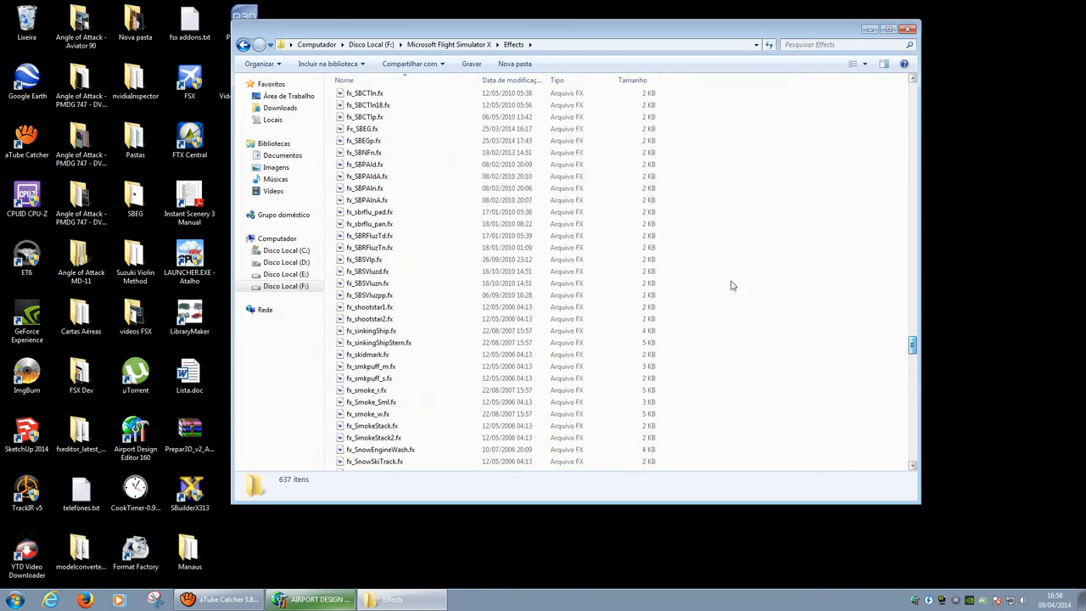
pyautogui.click(375, 130)
pyautogui.scroll(1, 380, 130)
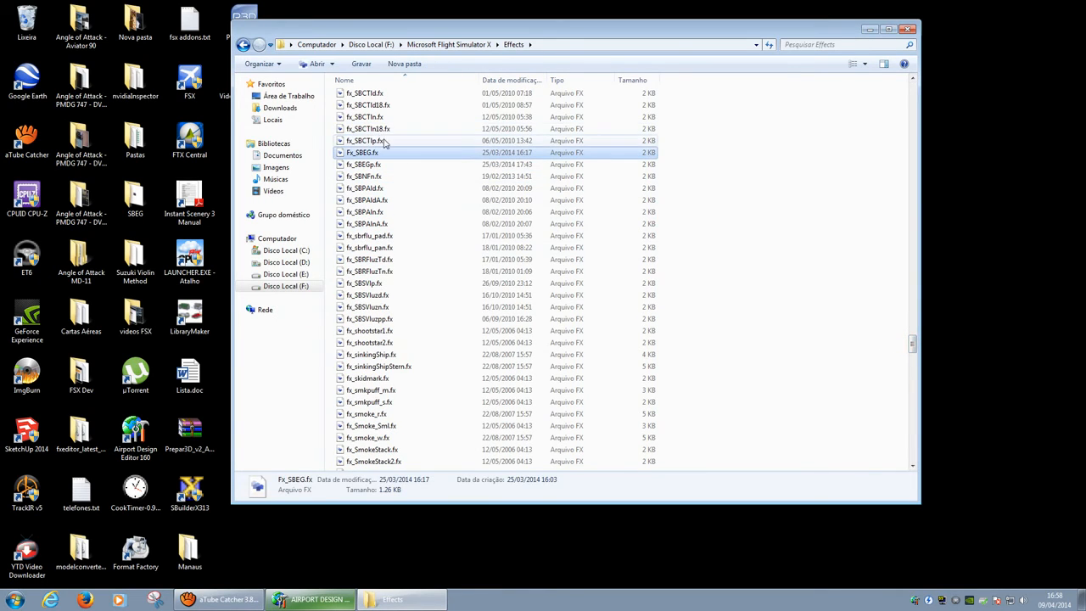
# Step: Open Fx_SBEG.fx in FXEditor and rotate and zoom its four-light glow preview
pyautogui.doubleClick(376, 157)
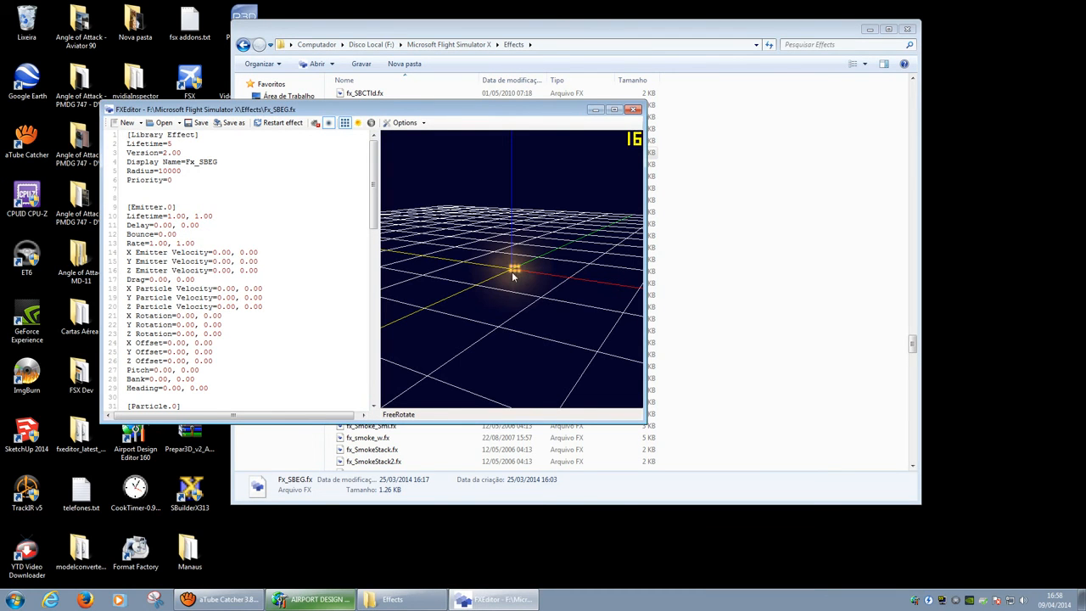
pyautogui.moveTo(515, 274); pyautogui.dragTo(511, 282)
pyautogui.scroll(5, 518, 275)
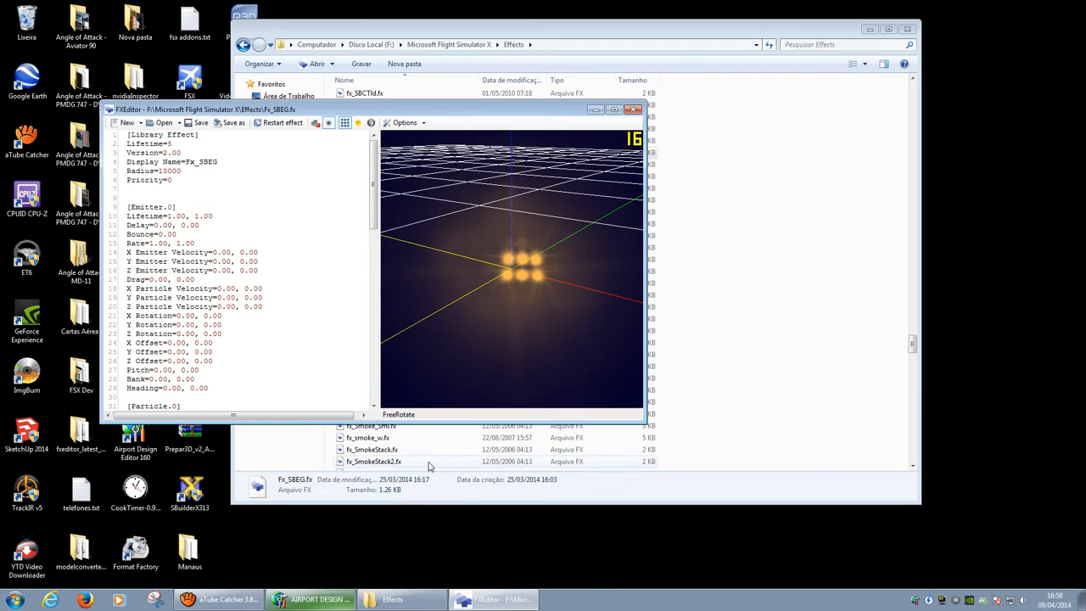
# Step: Switch between FXEditor and ADE, ending with the ADE map in front
pyautogui.click(330, 603)
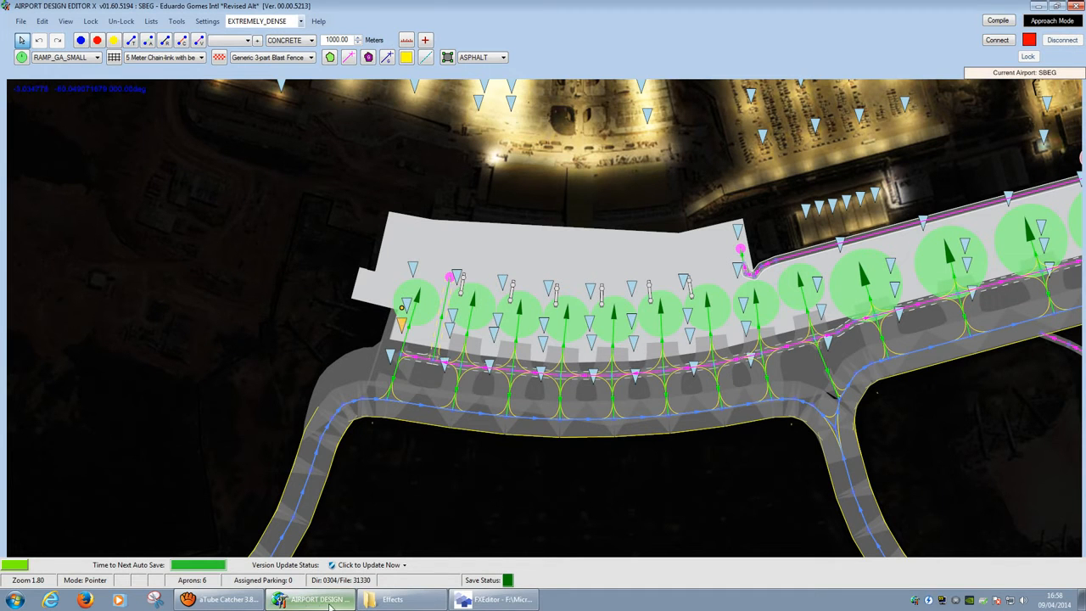
pyautogui.click(497, 599)
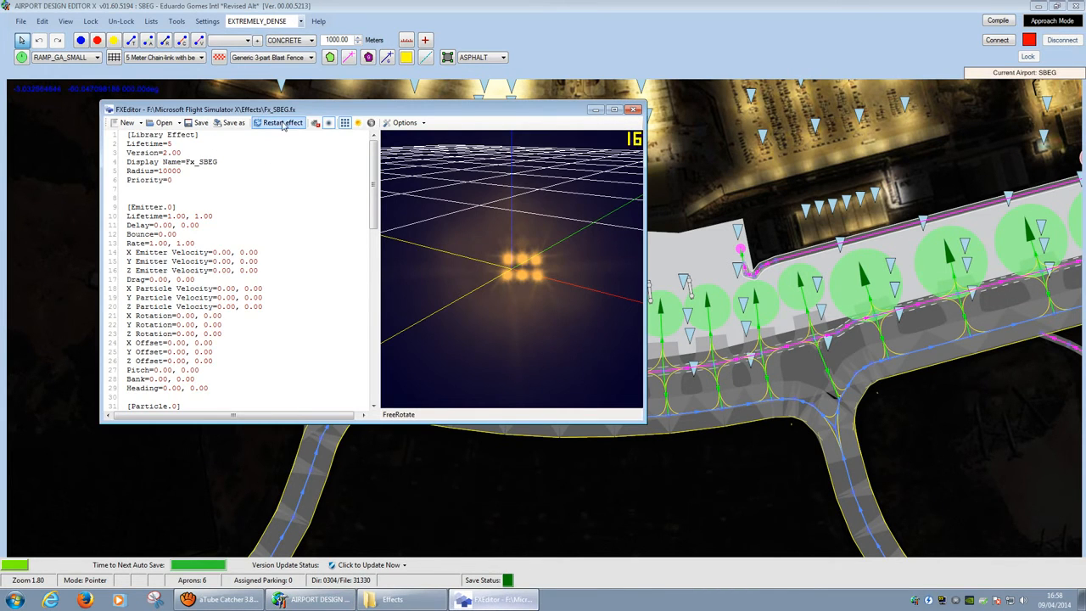
pyautogui.click(422, 37)
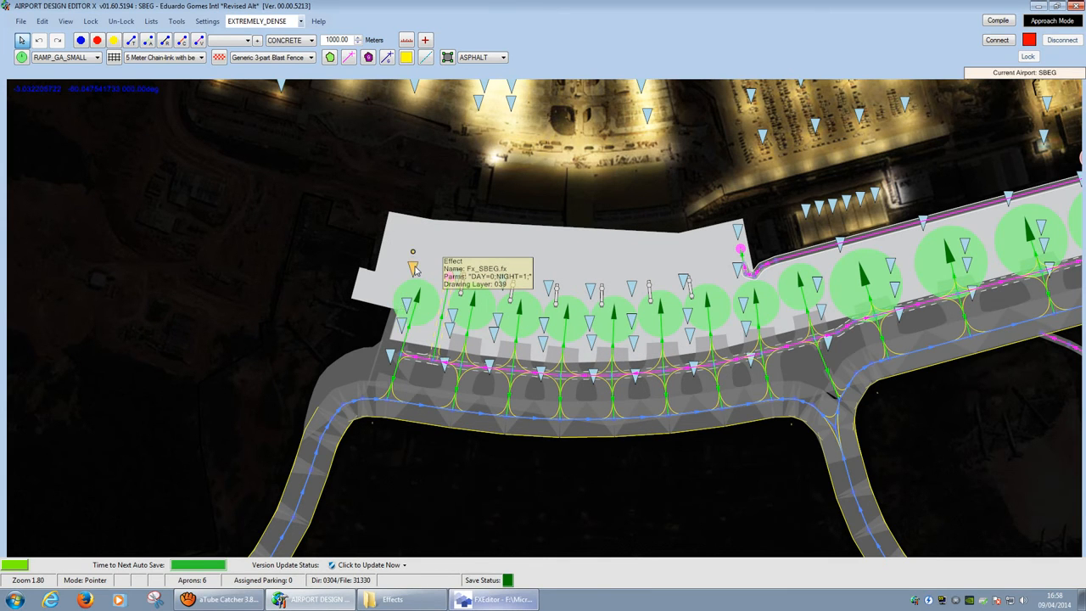
pyautogui.doubleClick(413, 269)
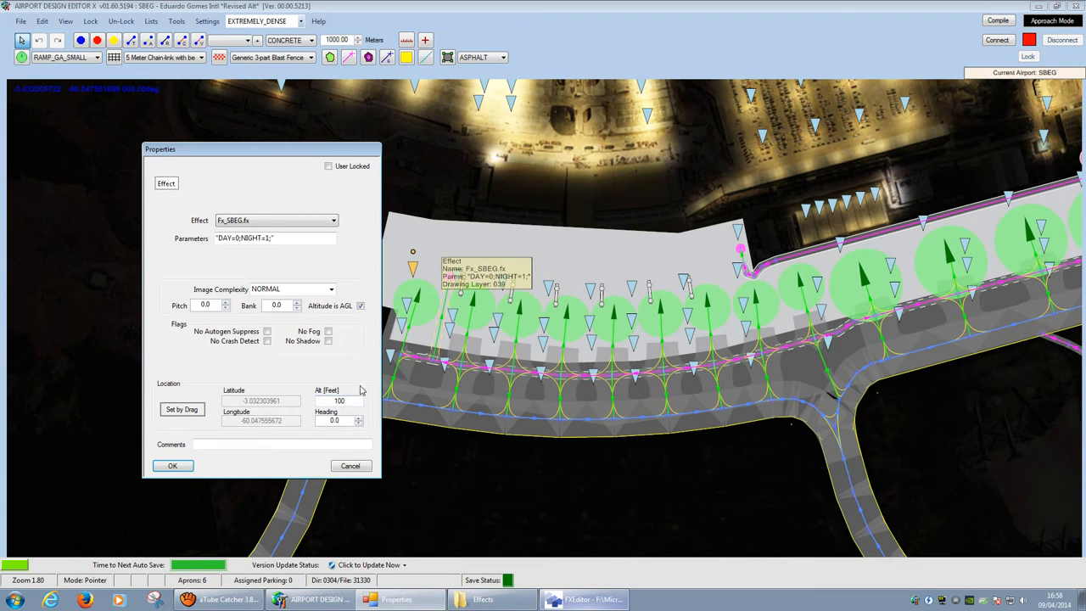
pyautogui.moveTo(356, 402); pyautogui.dragTo(330, 405)
pyautogui.moveTo(288, 241); pyautogui.dragTo(140, 241)
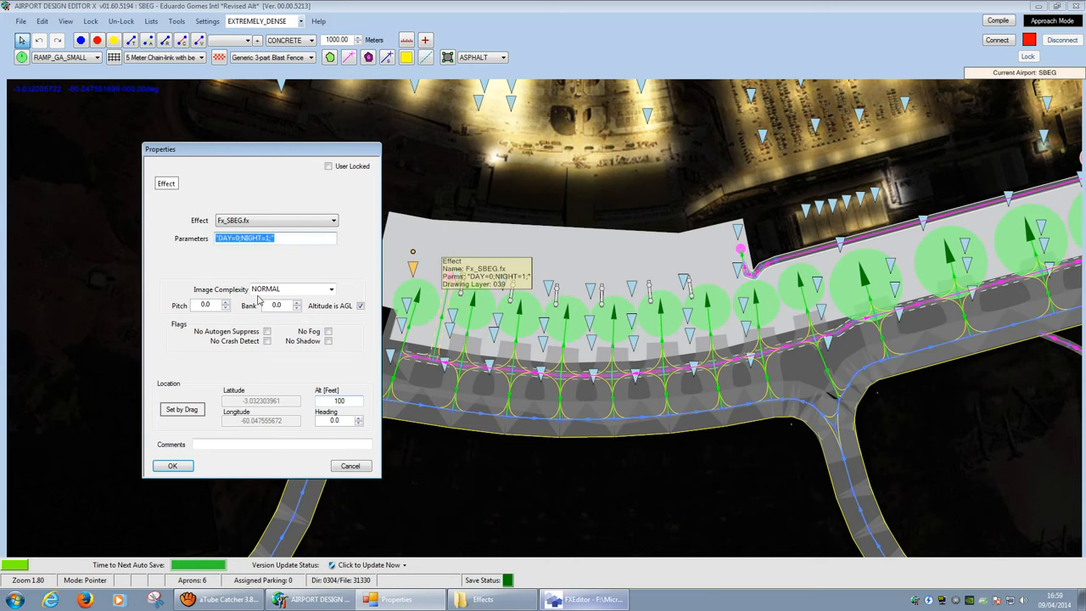
pyautogui.click(350, 466)
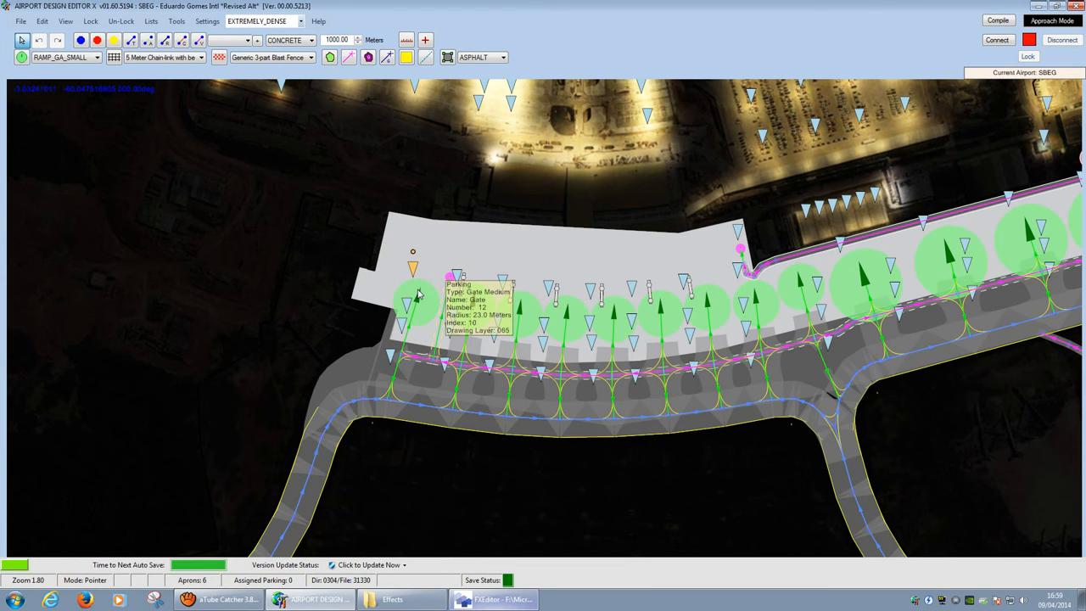
# Step: Zoom in and out and pan around the SBEG apron to inspect the placed effects
pyautogui.scroll(-3, 418, 294)
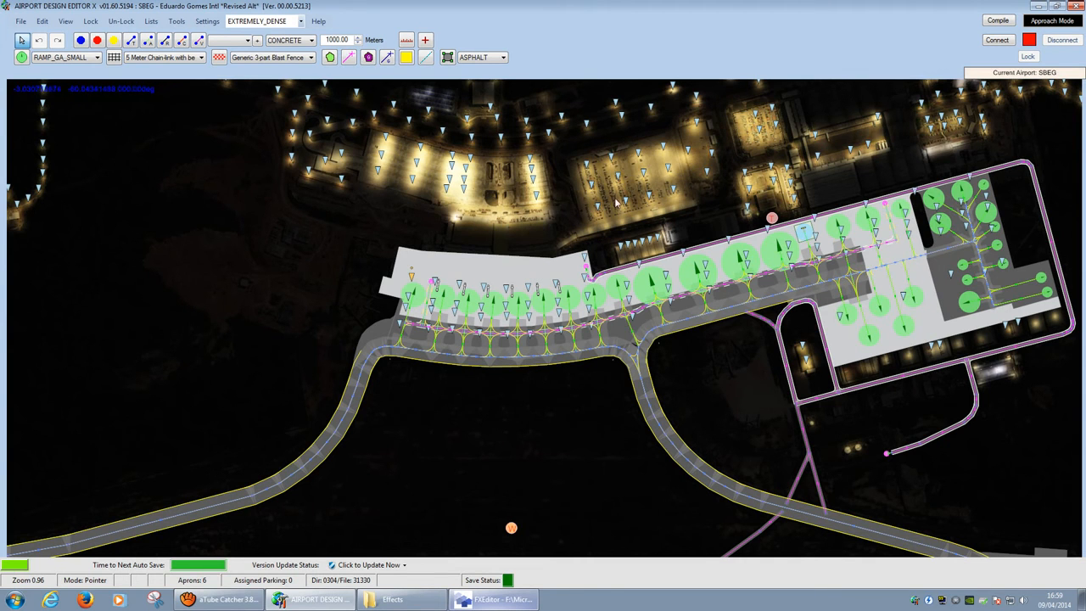
pyautogui.scroll(3, 401, 271)
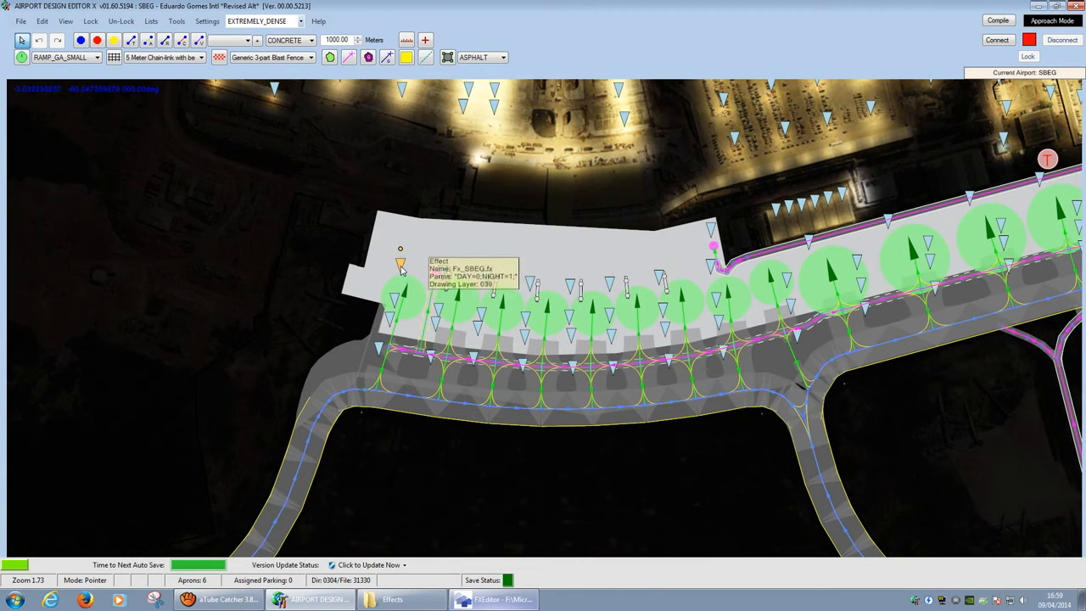
pyautogui.scroll(2, 386, 267)
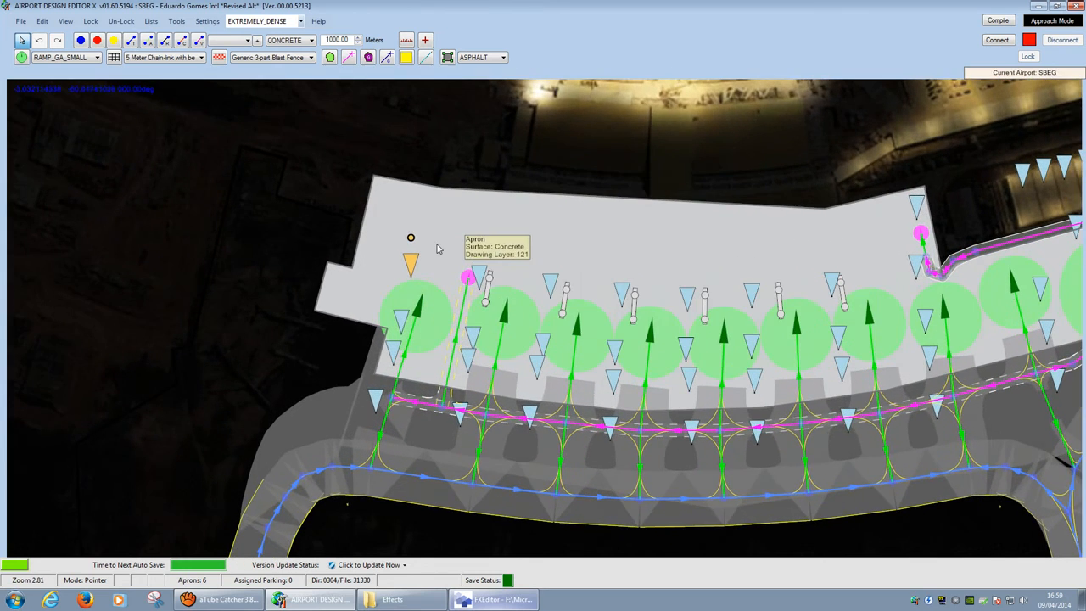
pyautogui.scroll(-2, 424, 245)
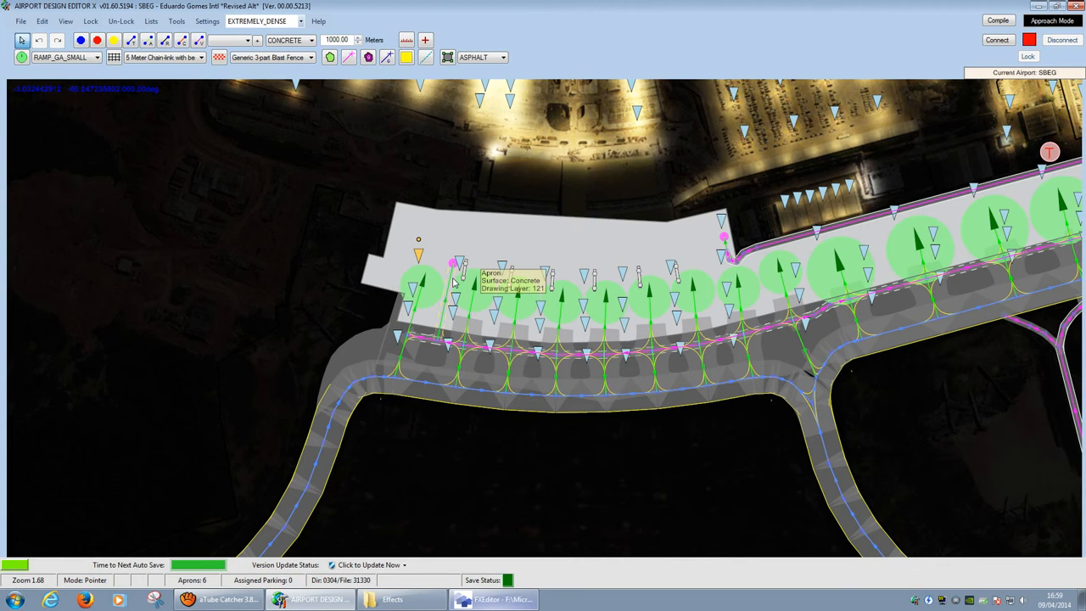
pyautogui.scroll(2, 456, 266)
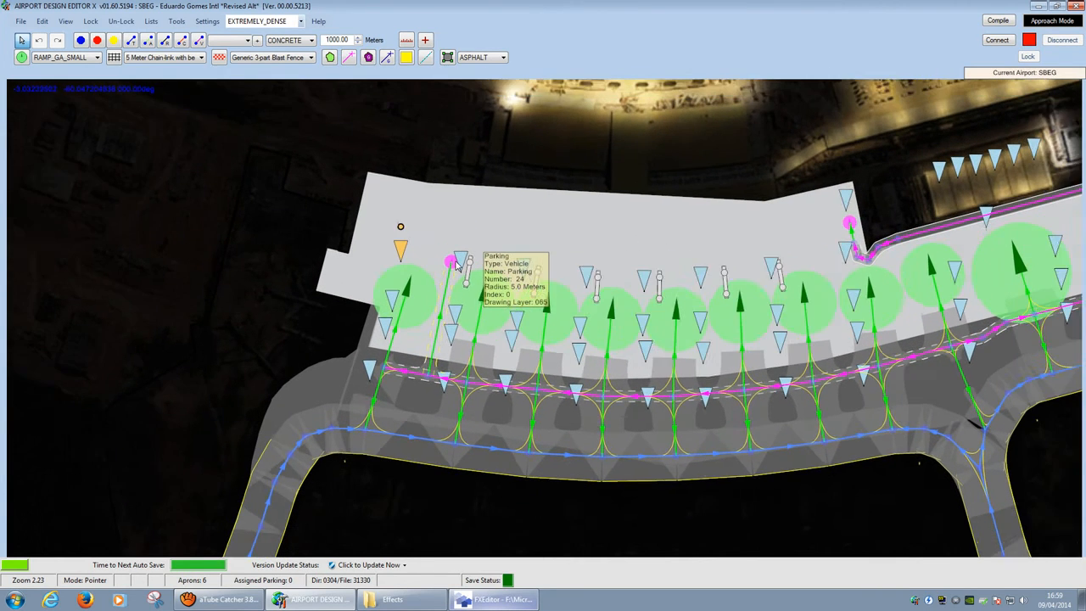
pyautogui.scroll(1, 456, 266)
pyautogui.scroll(2, 456, 266)
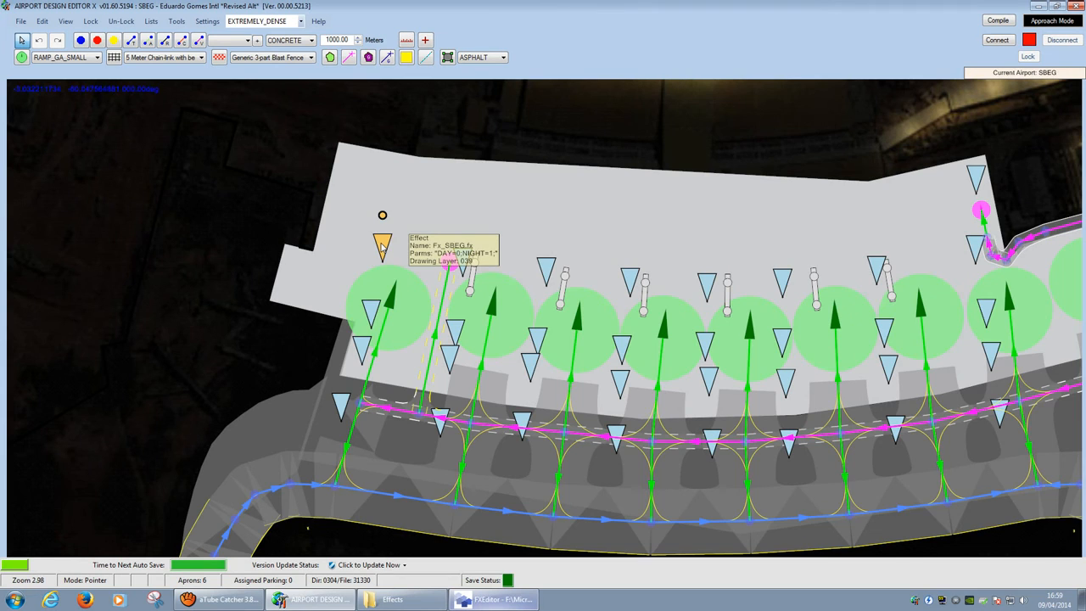
pyautogui.scroll(-1, 382, 246)
pyautogui.scroll(-1, 409, 321)
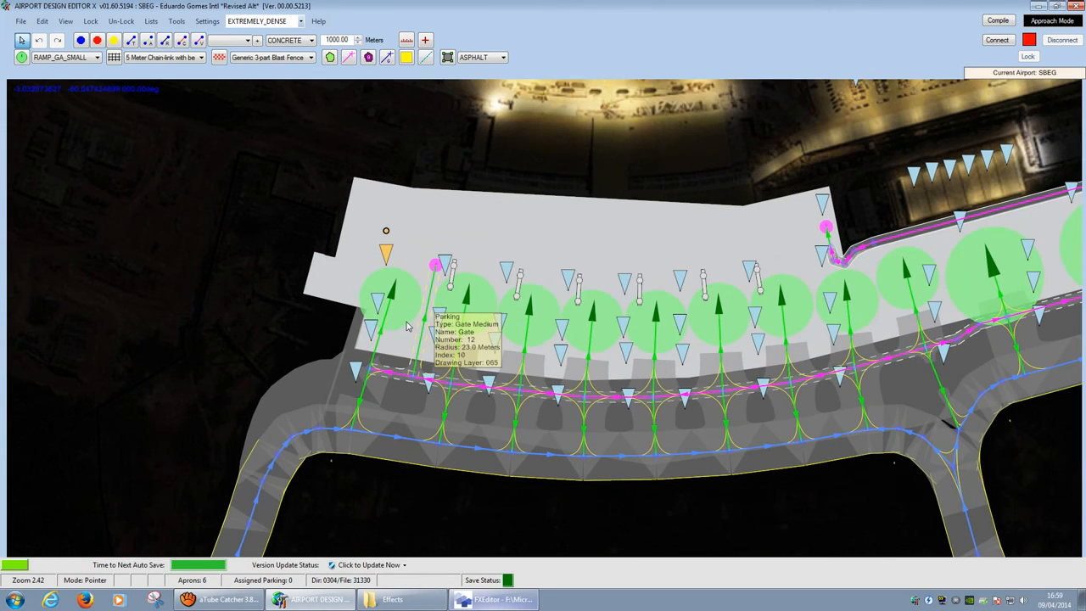
pyautogui.moveTo(406, 321); pyautogui.dragTo(417, 281)
pyautogui.scroll(2, 387, 263)
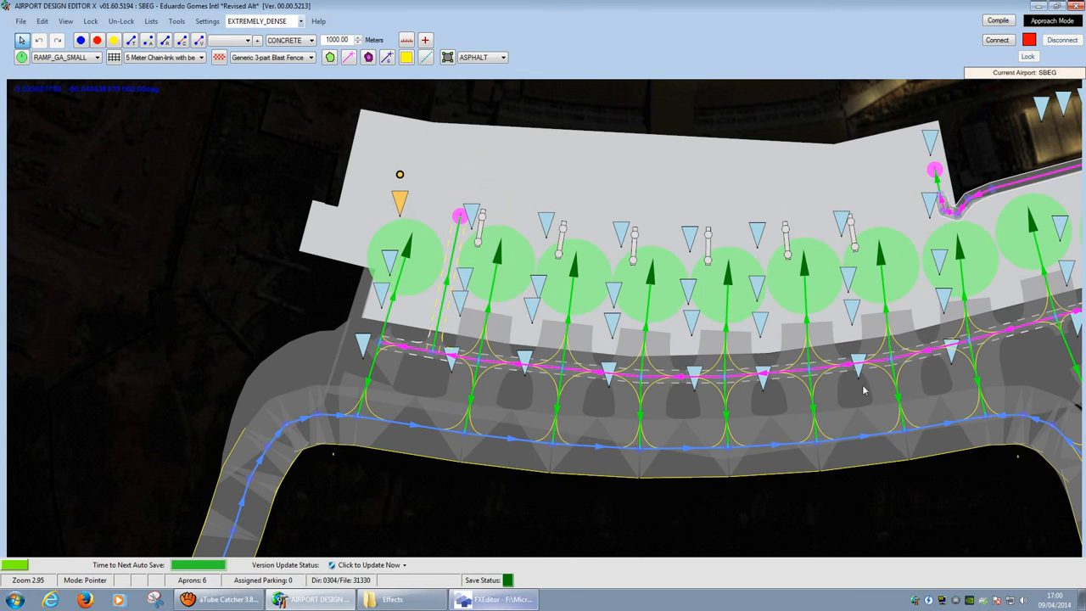
pyautogui.scroll(-2, 332, 363)
pyautogui.scroll(-1, 332, 363)
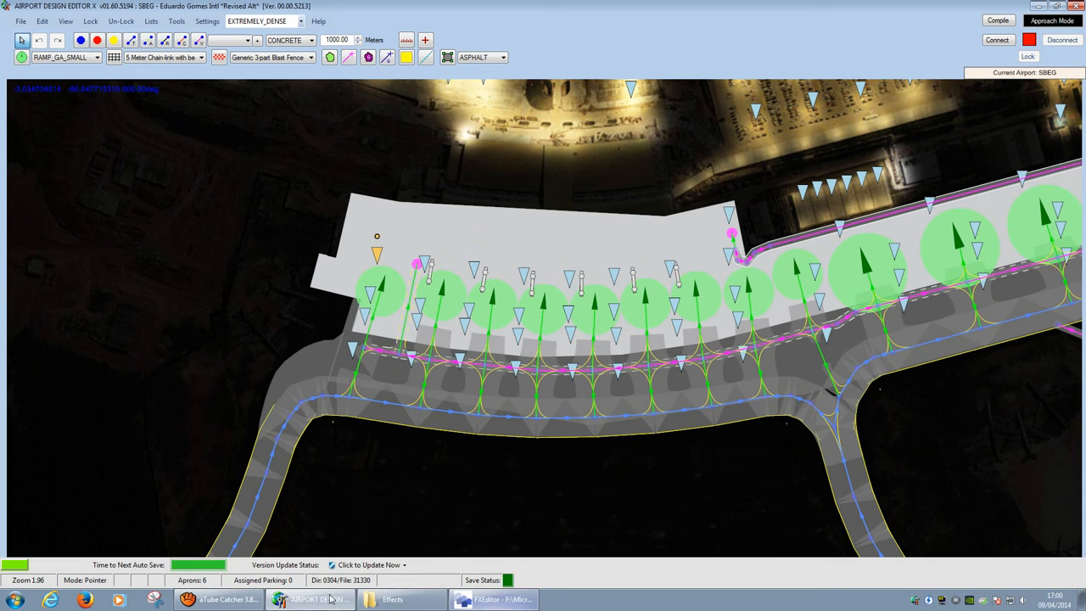
# Step: Bring the Effects folder window listing Fx_SBEG.fx in front of the airport map
pyautogui.click(241, 601)
pyautogui.click(241, 601)
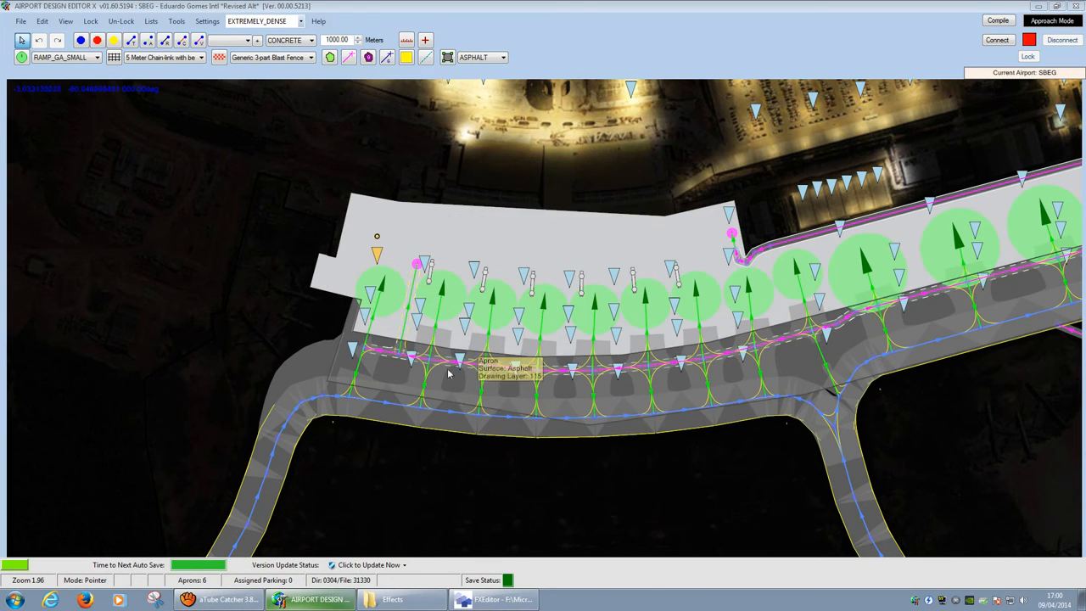
pyautogui.click(388, 602)
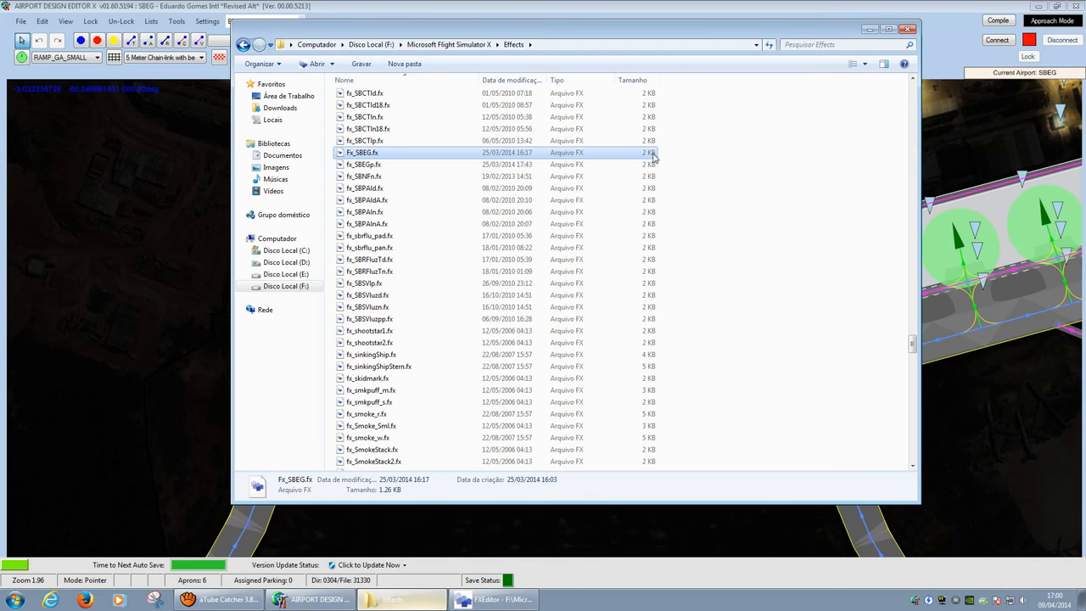
pyautogui.click(379, 167)
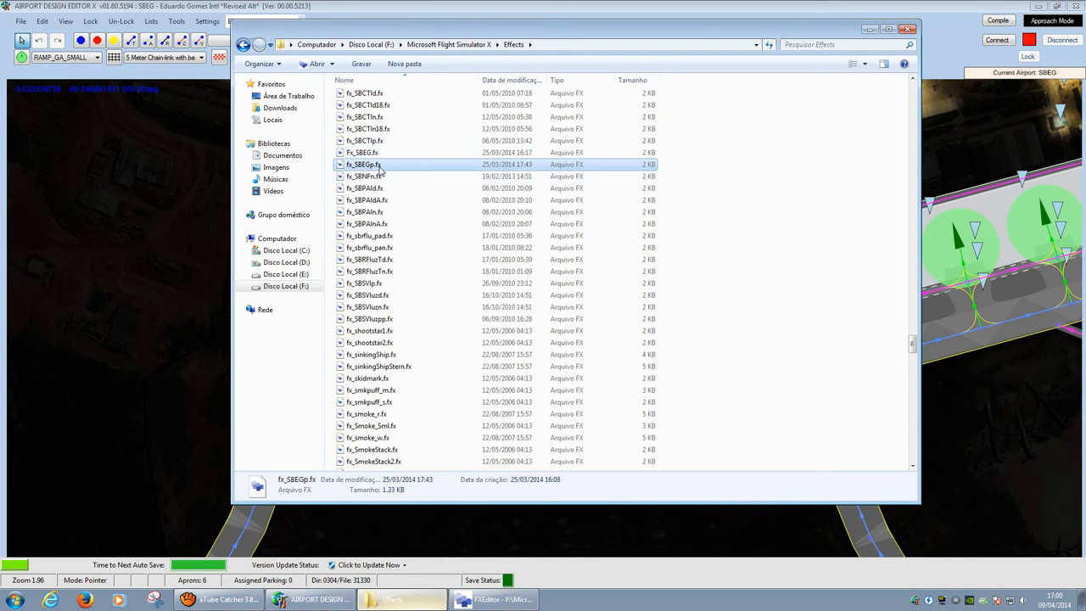
pyautogui.click(381, 155)
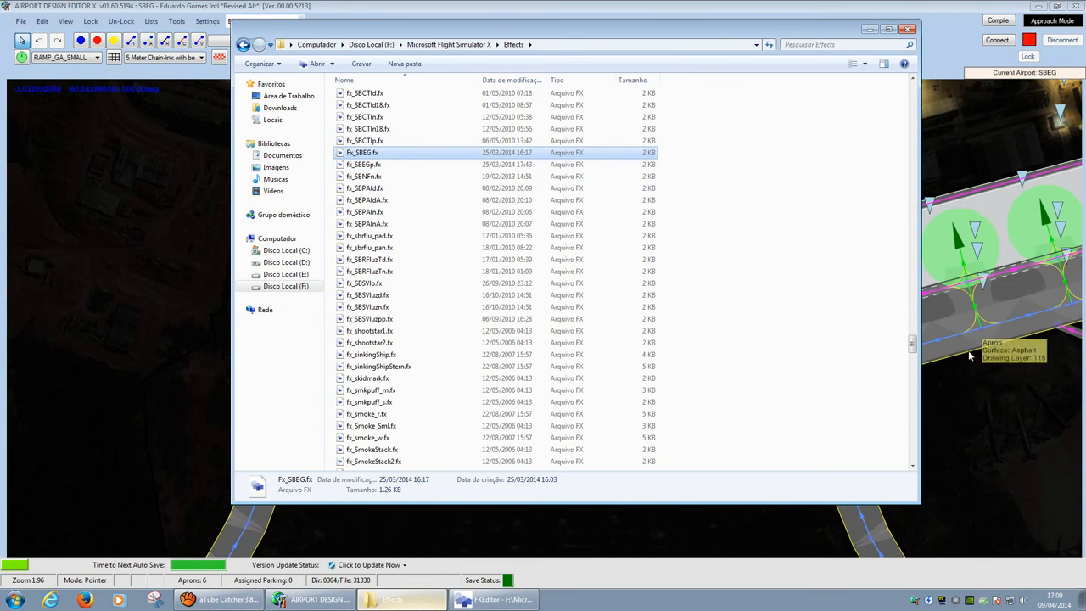
pyautogui.moveTo(828, 32); pyautogui.dragTo(265, 173)
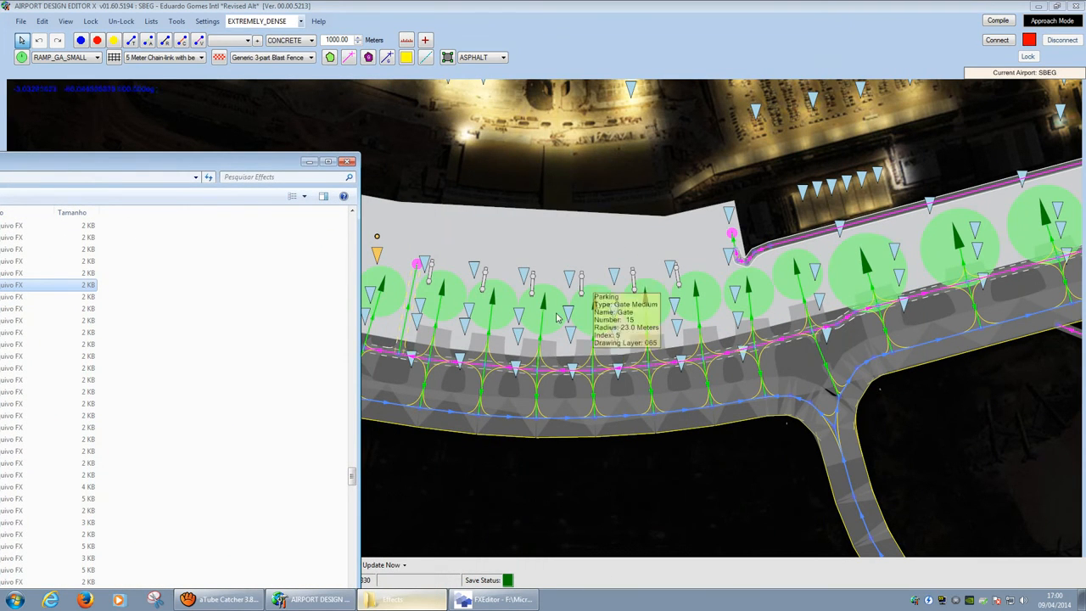
pyautogui.moveTo(227, 167); pyautogui.dragTo(782, 59)
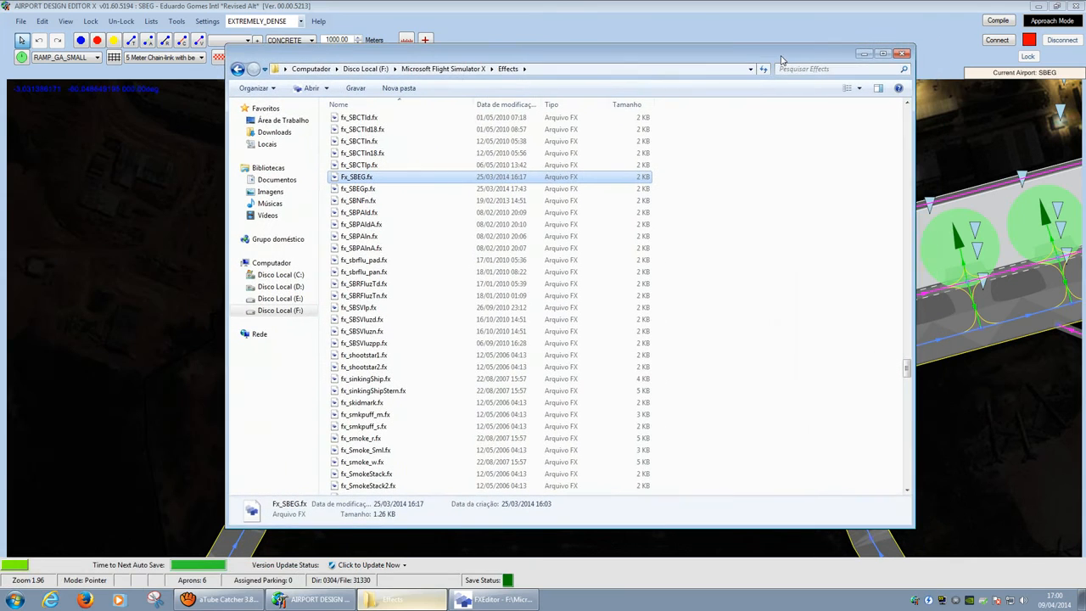
# Step: Open fx_SBEGp.fx in FXEditor, widen and orbit its glow preview, and scroll the script
pyautogui.doubleClick(371, 189)
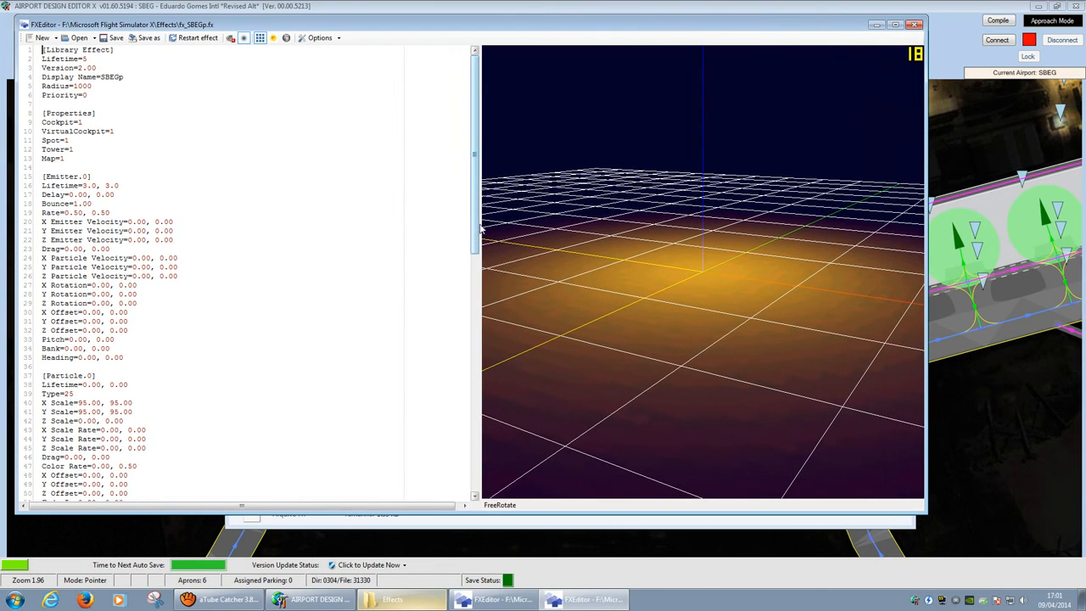
pyautogui.moveTo(473, 236); pyautogui.dragTo(367, 226)
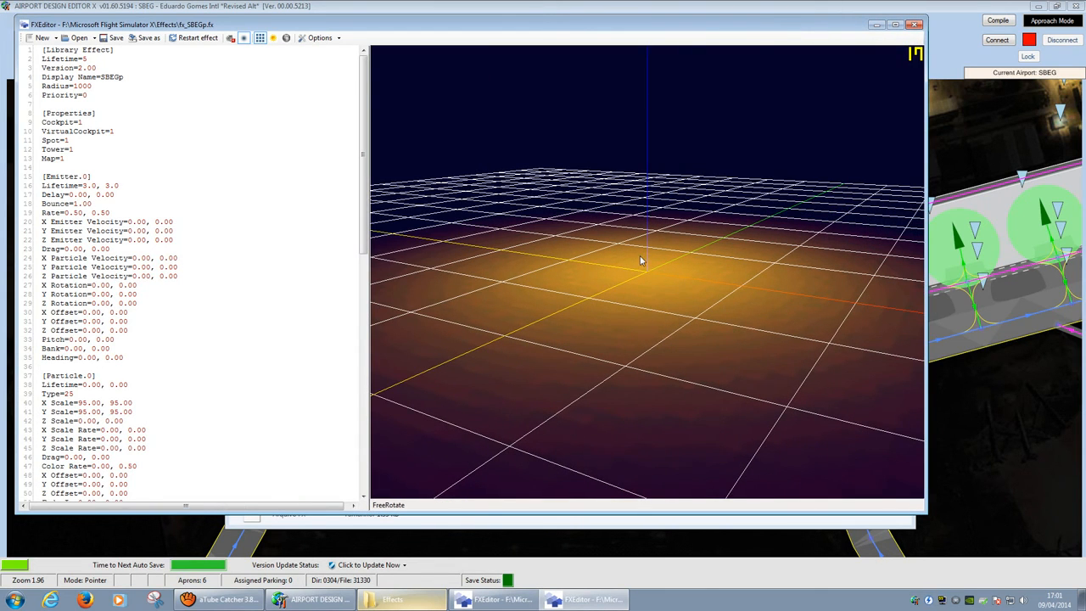
pyautogui.moveTo(636, 286); pyautogui.dragTo(666, 259)
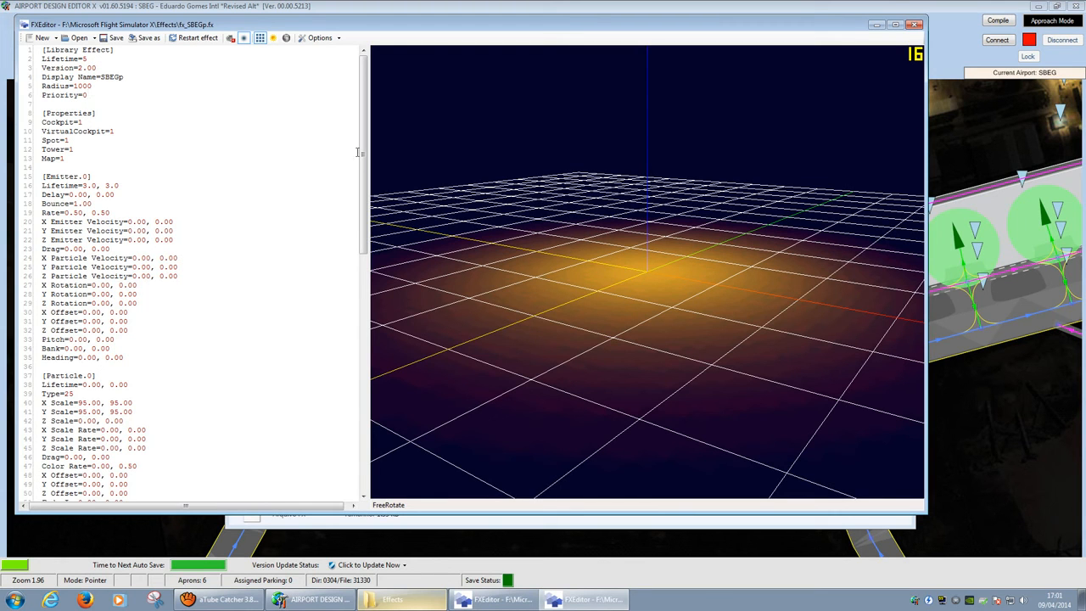
pyautogui.moveTo(362, 153)
pyautogui.mouseDown()
pyautogui.moveTo(364, 399)
pyautogui.moveTo(365, 150)
pyautogui.mouseUp()
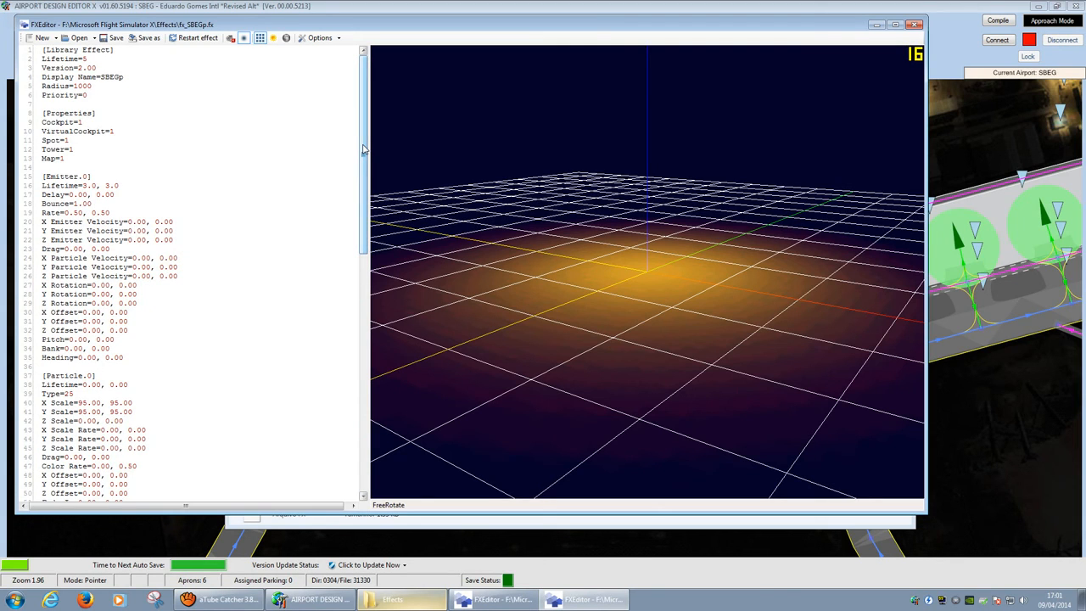
pyautogui.moveTo(363, 150); pyautogui.dragTo(363, 233)
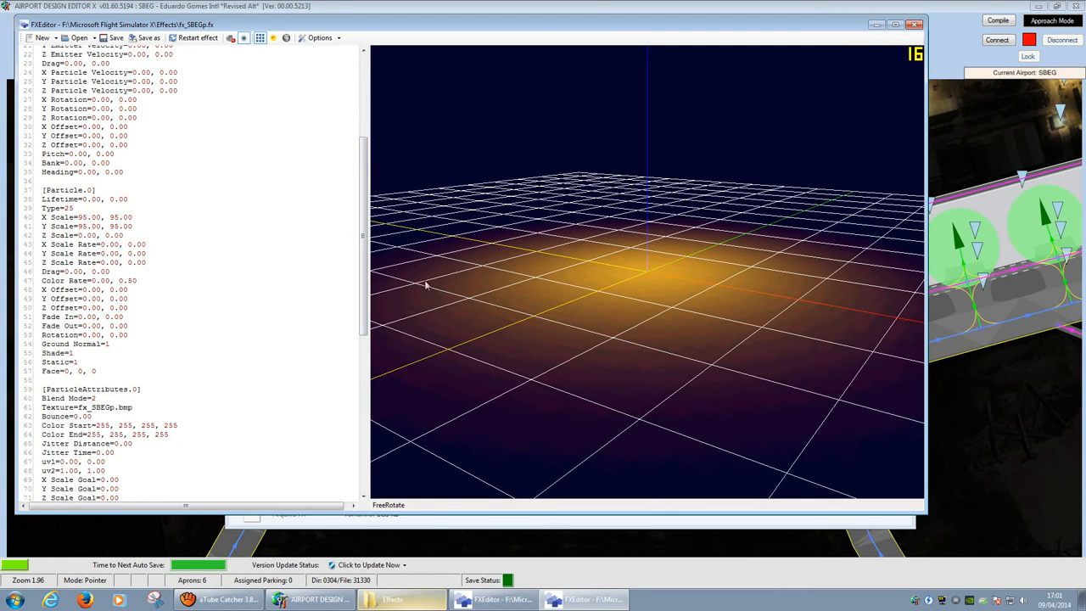
# Step: Reopen fx_SBEGp.fx in FXEditor with an enlarged window showing more script and preview
pyautogui.click(914, 24)
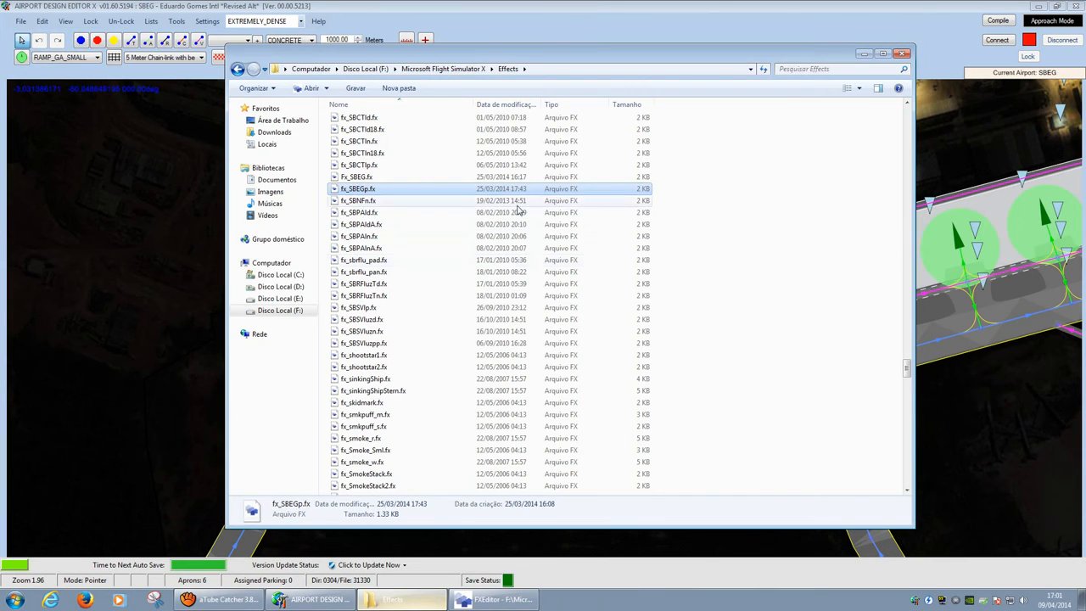
pyautogui.doubleClick(371, 190)
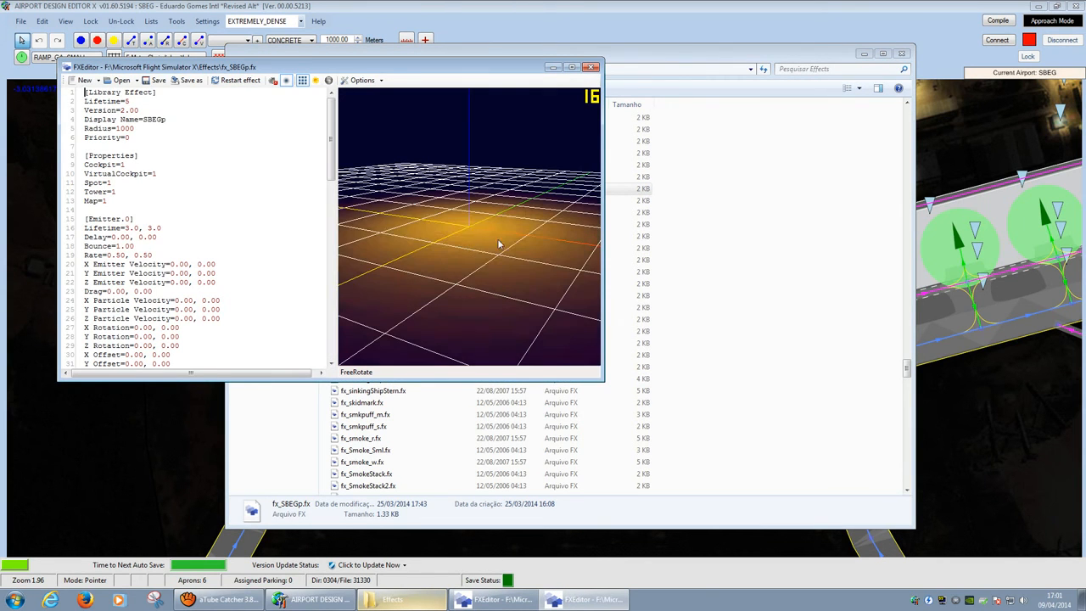
pyautogui.moveTo(591, 375); pyautogui.dragTo(927, 532)
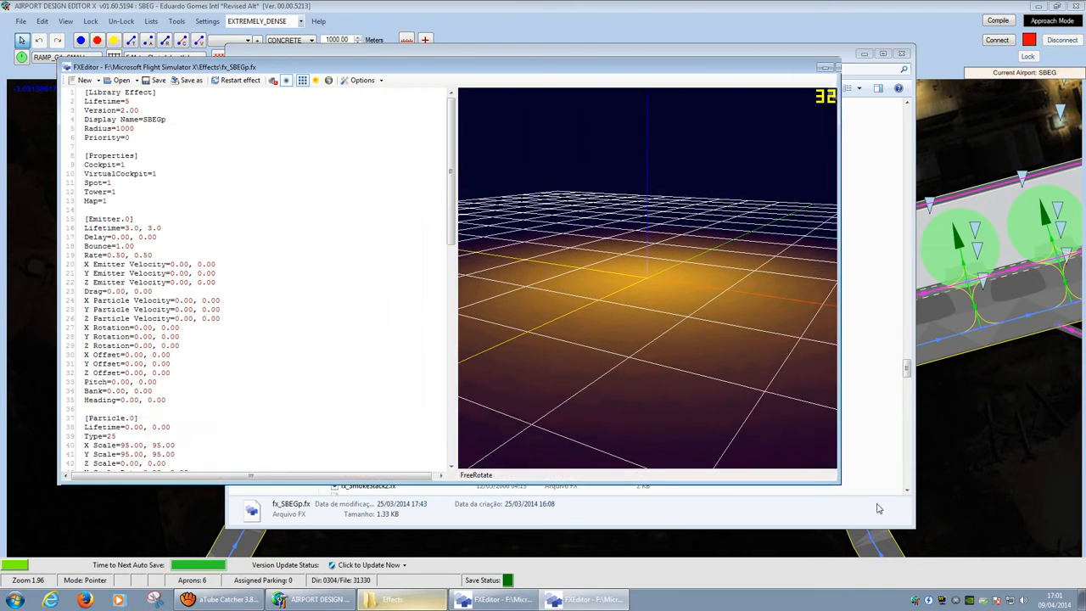
# Step: Try a different emitter Lifetime value, then restore it to 3.0
pyautogui.click(284, 230)
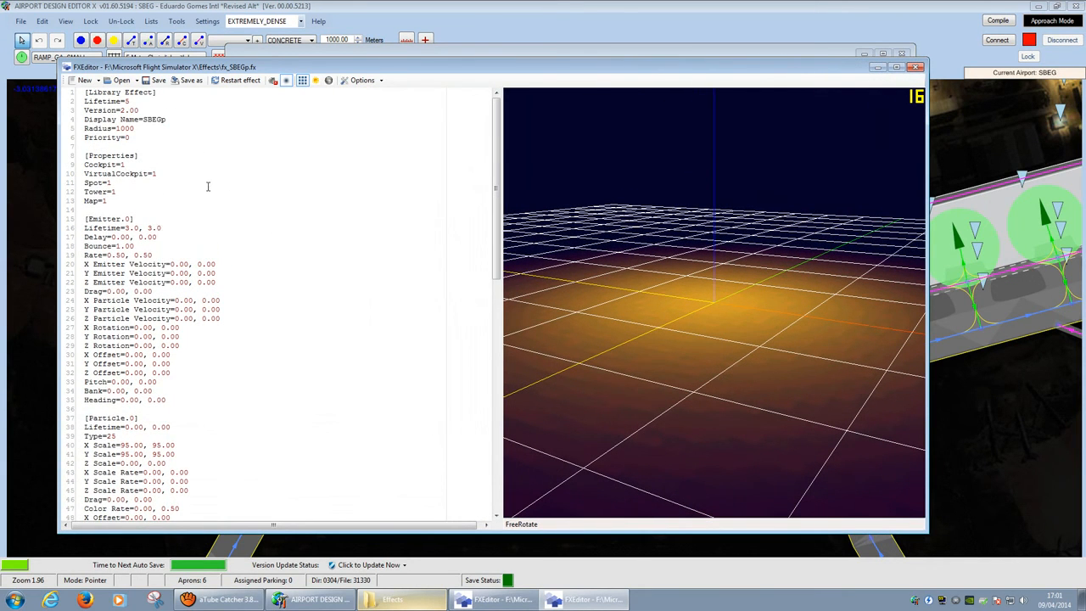
pyautogui.moveTo(99, 228); pyautogui.dragTo(161, 228)
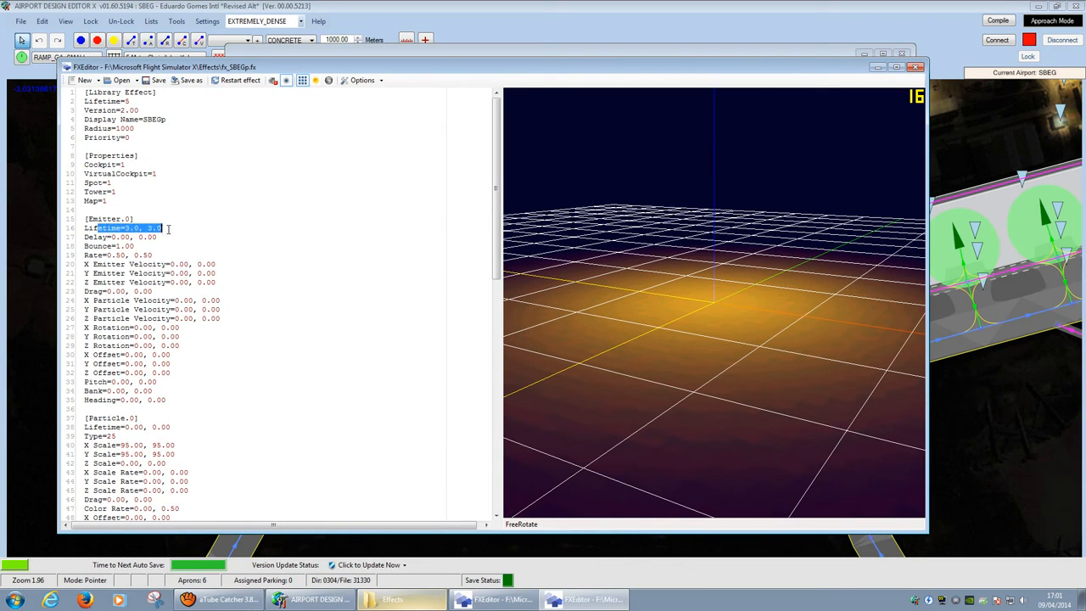
pyautogui.moveTo(91, 227); pyautogui.dragTo(166, 228)
pyautogui.click(131, 230)
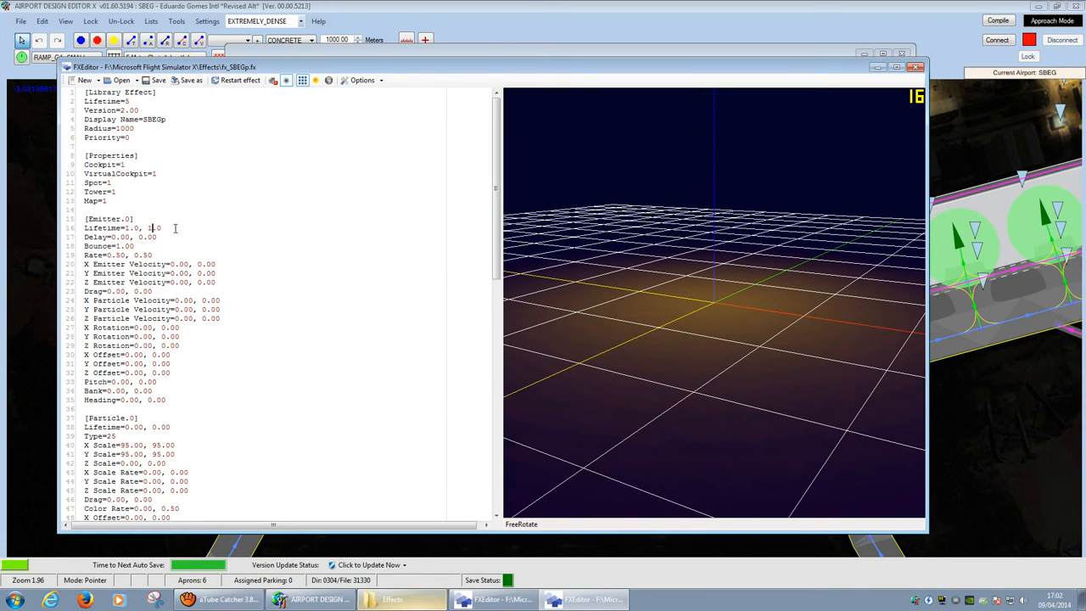
pyautogui.press('BackSpace')
pyautogui.write('3')
# Step: Enter 100 on the emitter Rate line, rework the red Color Start value, and save
pyautogui.click(186, 257)
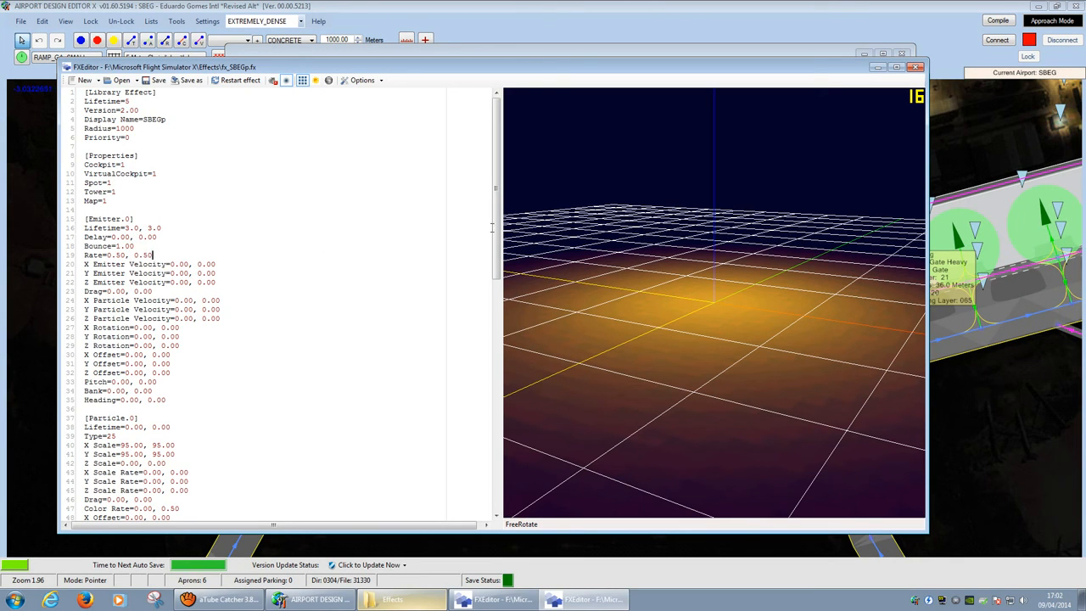
pyautogui.moveTo(493, 228); pyautogui.dragTo(460, 360)
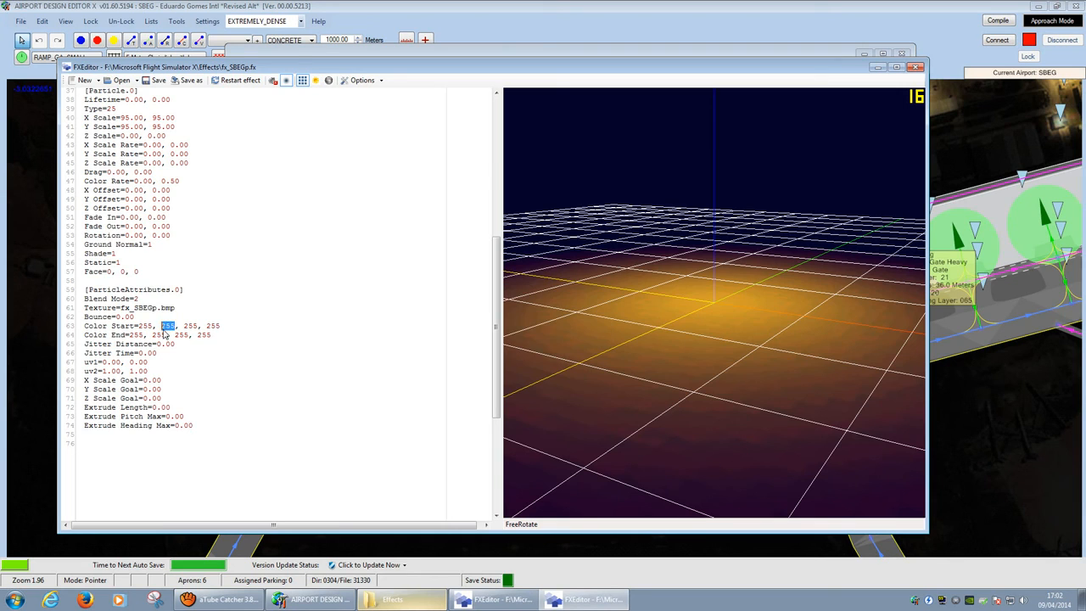
pyautogui.write('100')
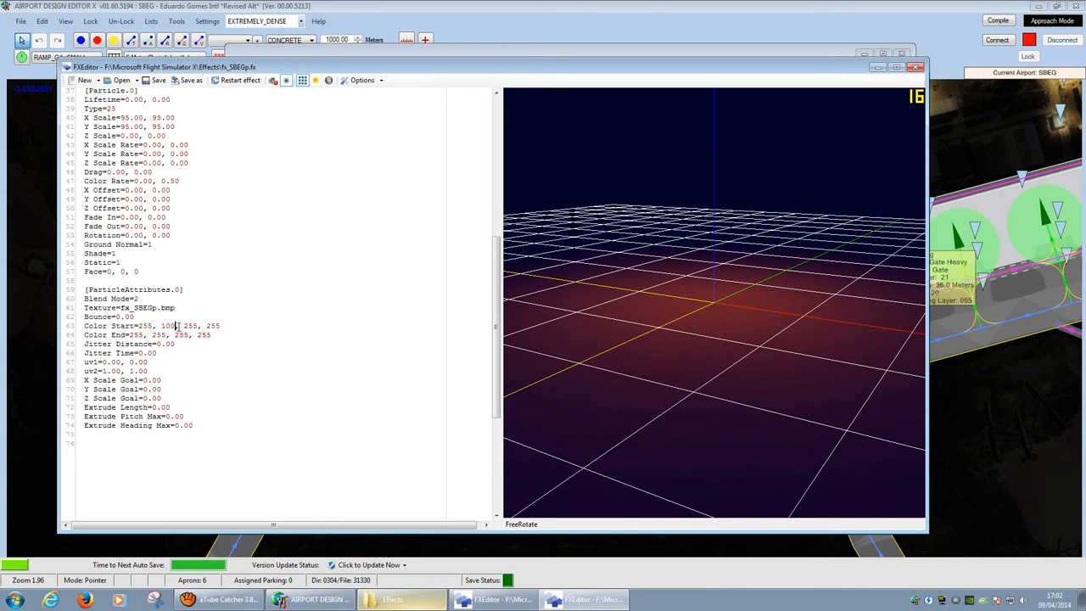
pyautogui.doubleClick(146, 326)
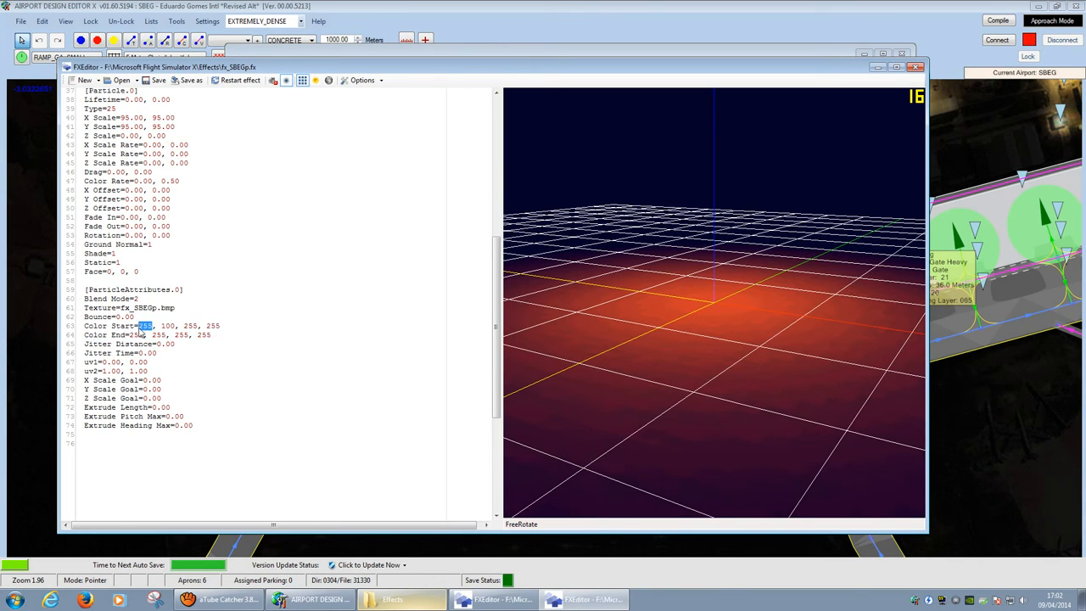
pyautogui.write('100')
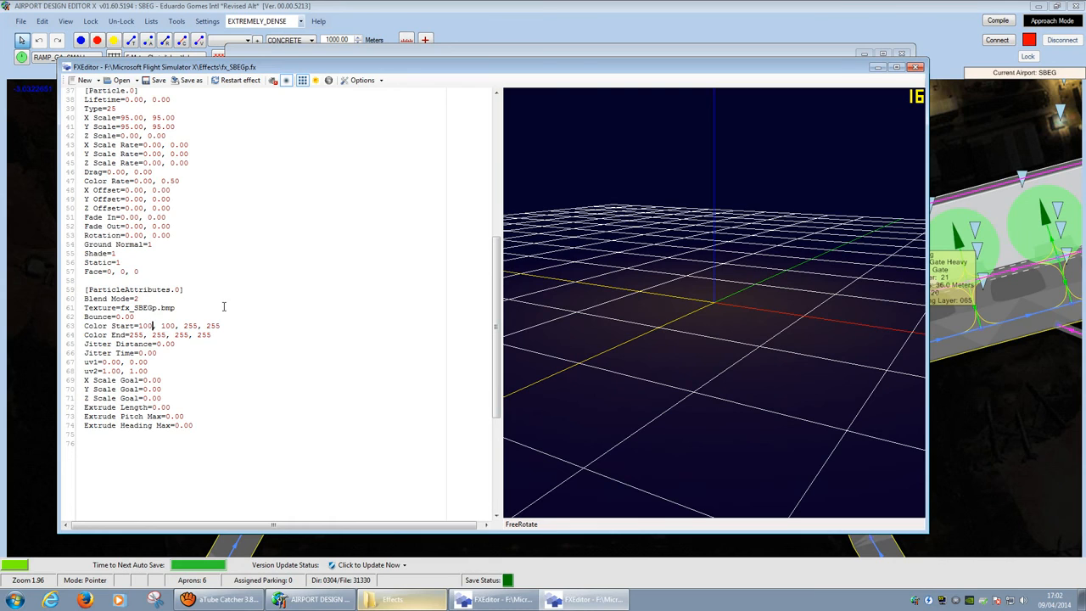
pyautogui.press('BackSpace')
pyautogui.press('BackSpace')
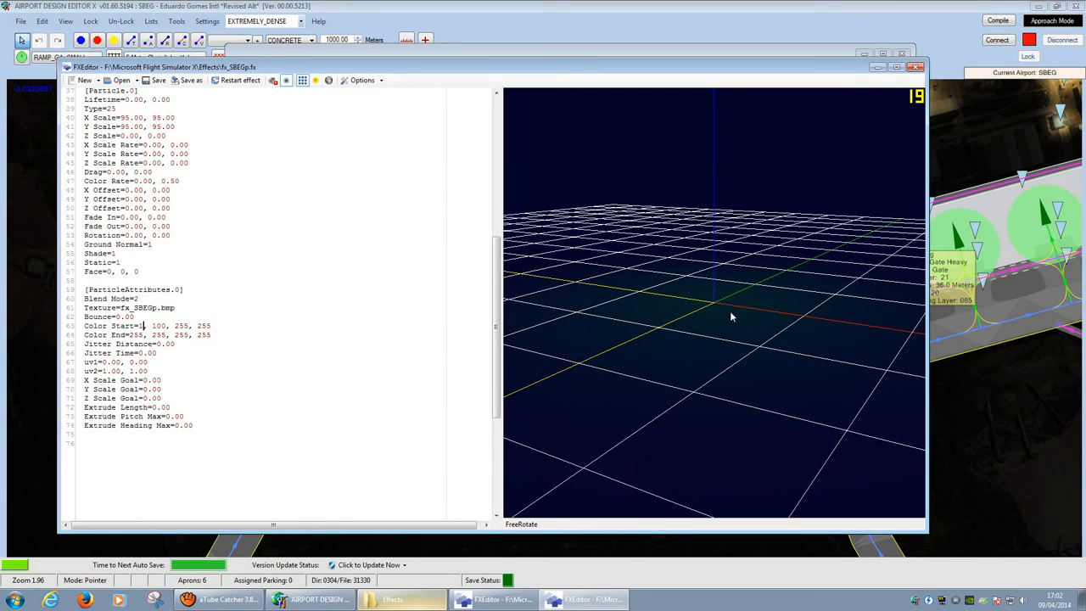
# Step: Finish Color Start as 10, 10, 100, 255 and check the dim bluish glow preview
pyautogui.press('BackSpace')
pyautogui.press('BackSpace')
pyautogui.press('BackSpace')
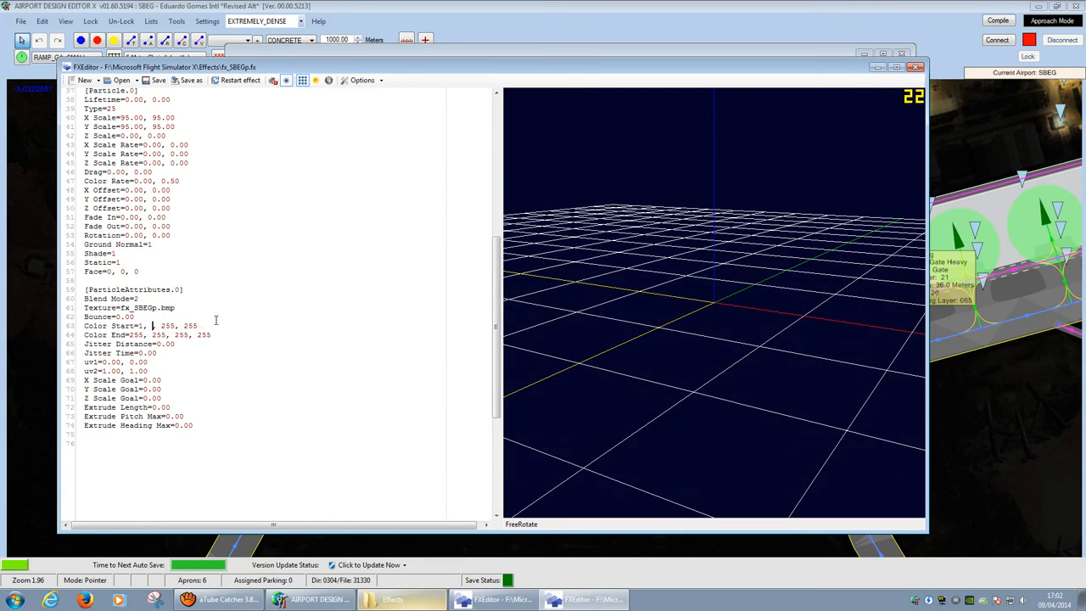
pyautogui.write('1')
pyautogui.click(157, 79)
pyautogui.press('BackSpace')
pyautogui.press('BackSpace')
pyautogui.write('1000')
pyautogui.click(159, 327)
pyautogui.write('0')
pyautogui.click(143, 326)
pyautogui.write('0')
pyautogui.moveTo(621, 293)
pyautogui.mouseDown()
pyautogui.moveTo(607, 323)
pyautogui.moveTo(627, 305)
pyautogui.mouseUp()
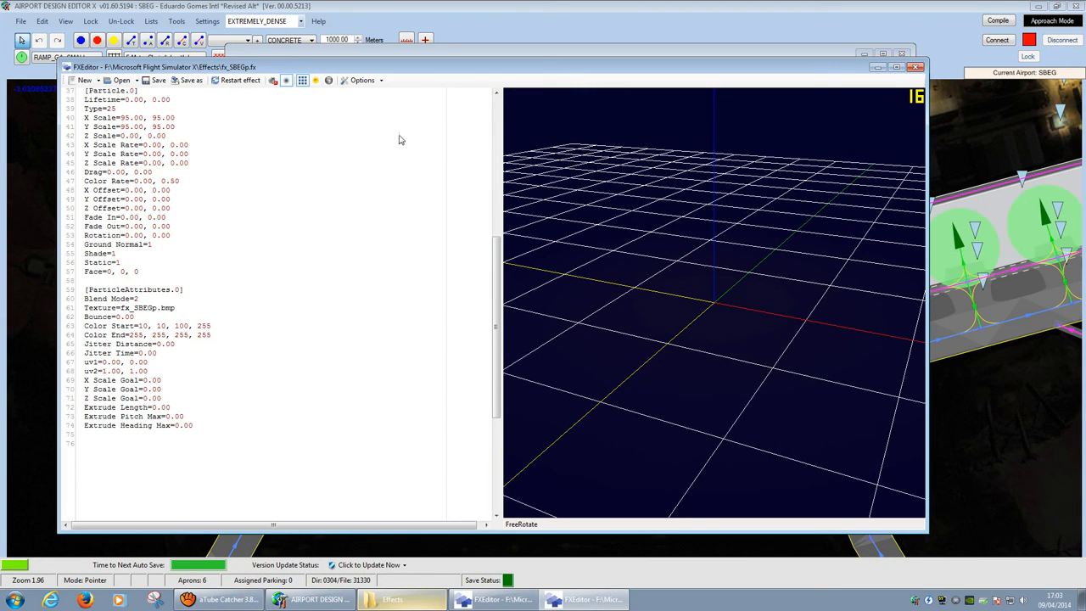
# Step: Close and reopen fx_SBEGp.fx in FXEditor, orbiting the preview to view the glow edge-on
pyautogui.click(917, 68)
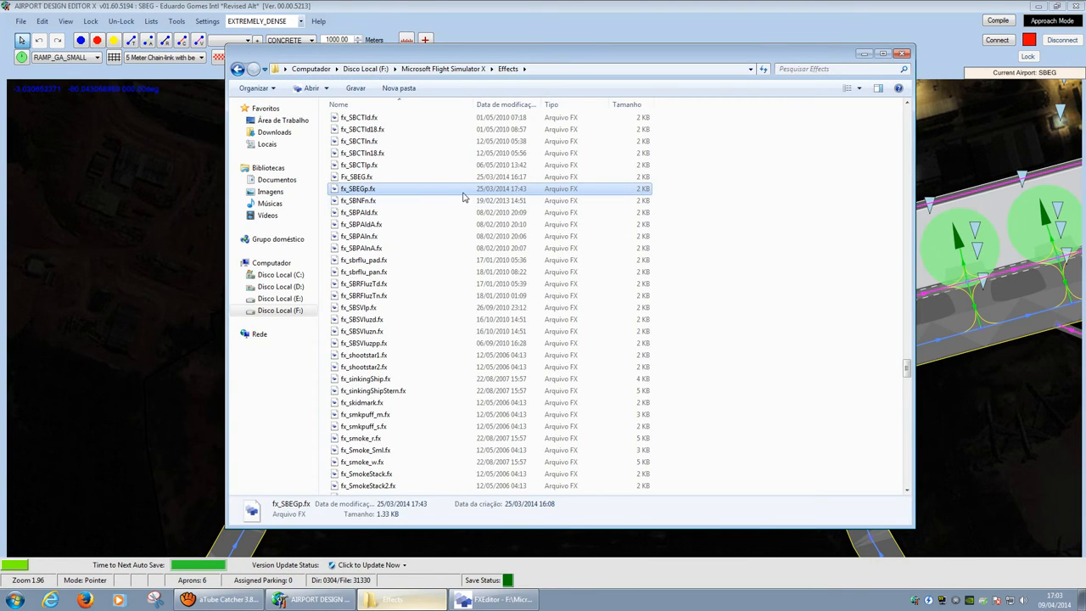
pyautogui.doubleClick(419, 190)
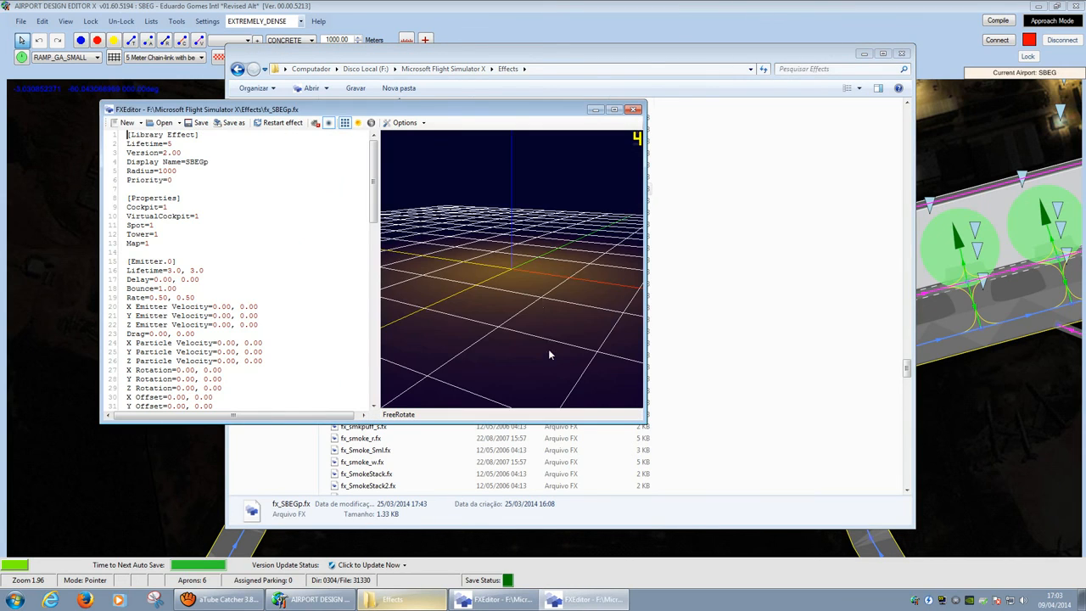
pyautogui.moveTo(528, 275); pyautogui.dragTo(548, 255)
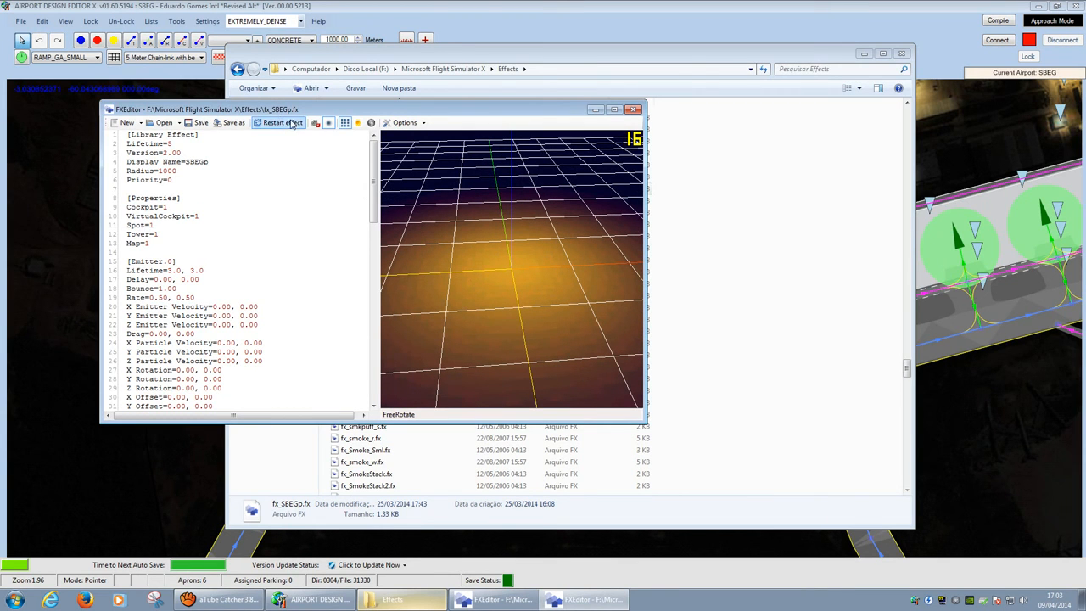
# Step: Return to the ADE SBEG map and zoom in on the western apron gates
pyautogui.click(550, 7)
pyautogui.scroll(2, 394, 304)
pyautogui.scroll(3, 393, 304)
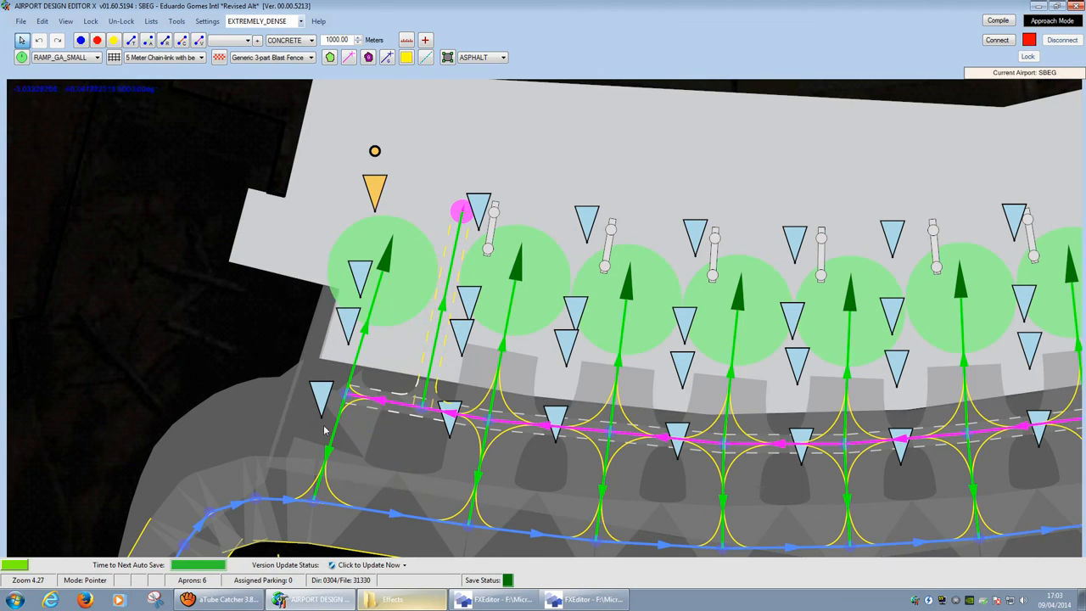
# Step: Reposition two glow effects beside the first gates and bring the eastern apron into view
pyautogui.moveTo(324, 403)
pyautogui.mouseDown()
pyautogui.moveTo(313, 425)
pyautogui.moveTo(349, 333)
pyautogui.moveTo(337, 345)
pyautogui.moveTo(341, 329)
pyautogui.mouseUp()
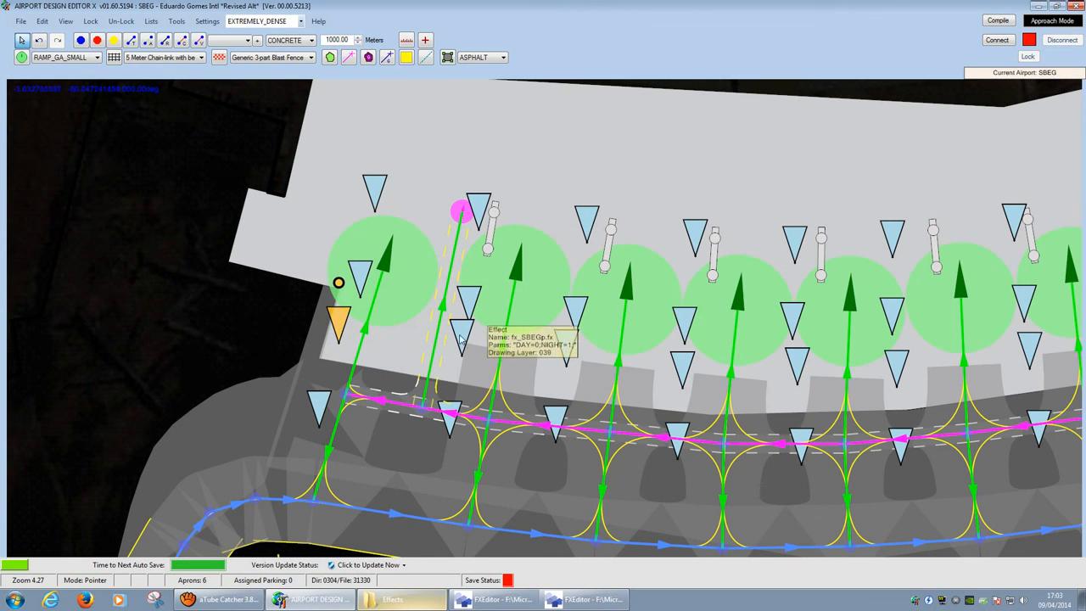
pyautogui.moveTo(462, 340)
pyautogui.mouseDown()
pyautogui.moveTo(461, 369)
pyautogui.moveTo(472, 331)
pyautogui.mouseUp()
pyautogui.scroll(-6, 451, 418)
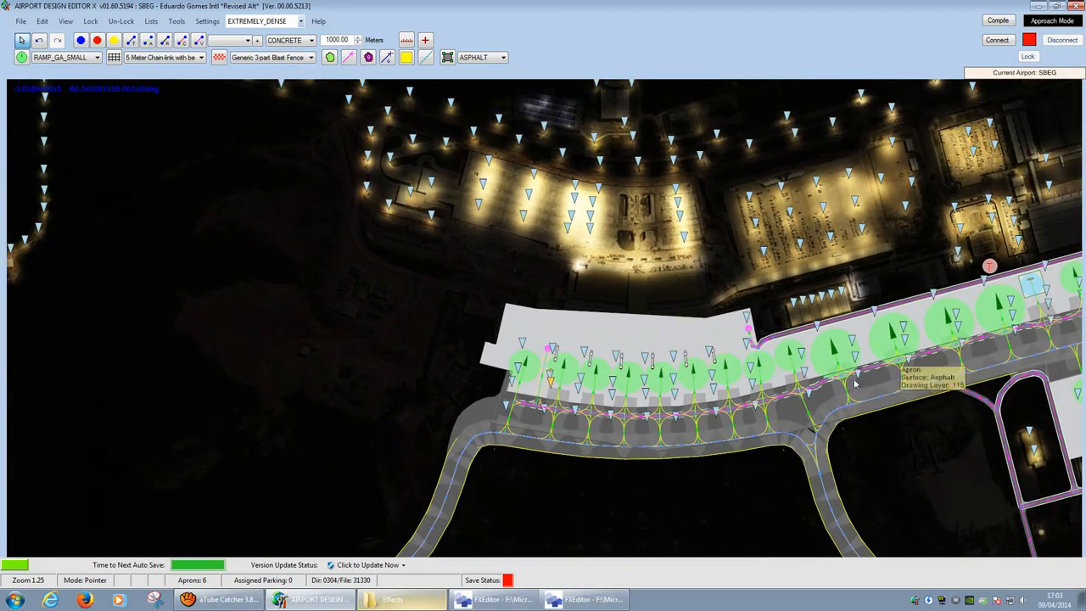
pyautogui.moveTo(877, 381); pyautogui.dragTo(299, 355)
pyautogui.scroll(2, 448, 272)
pyautogui.scroll(4, 453, 270)
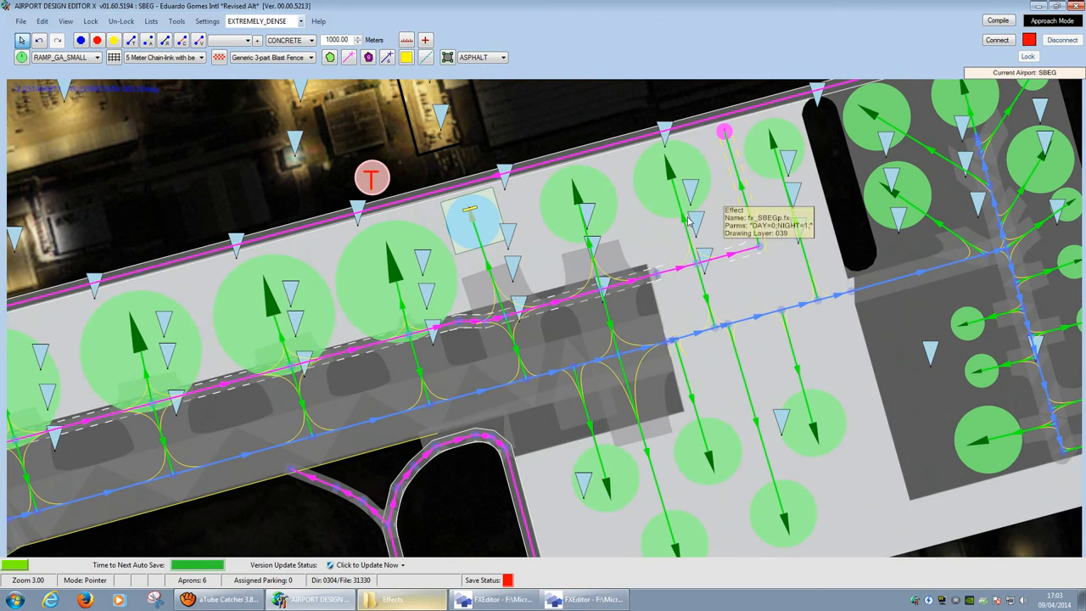
pyautogui.scroll(4, 662, 247)
# Step: Move three street-light effects to new spots between the apron parking stands
pyautogui.click(435, 281)
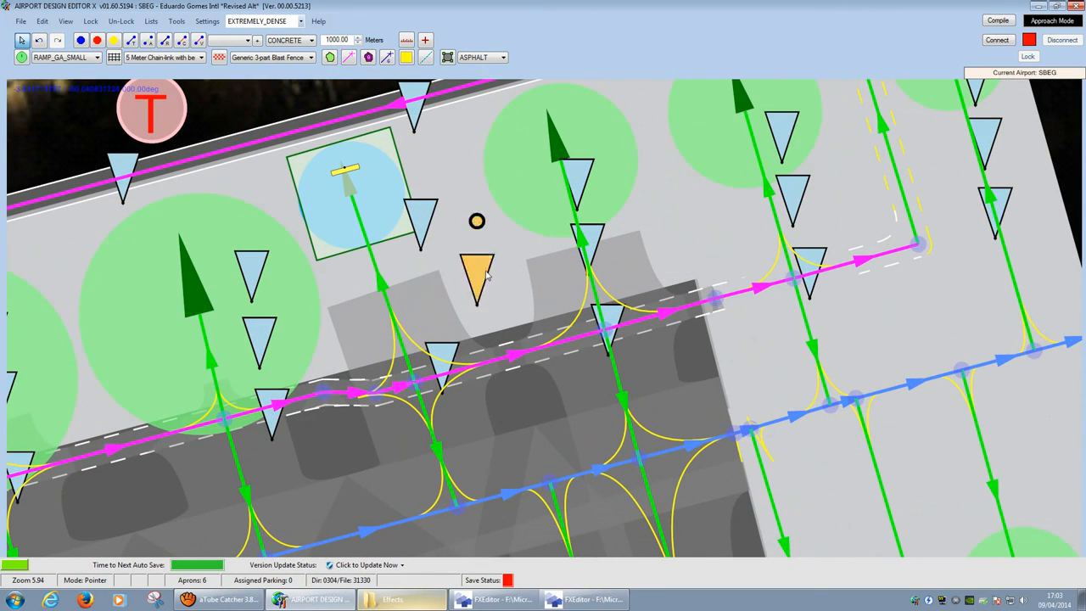
pyautogui.scroll(-2, 493, 308)
pyautogui.scroll(-2, 498, 322)
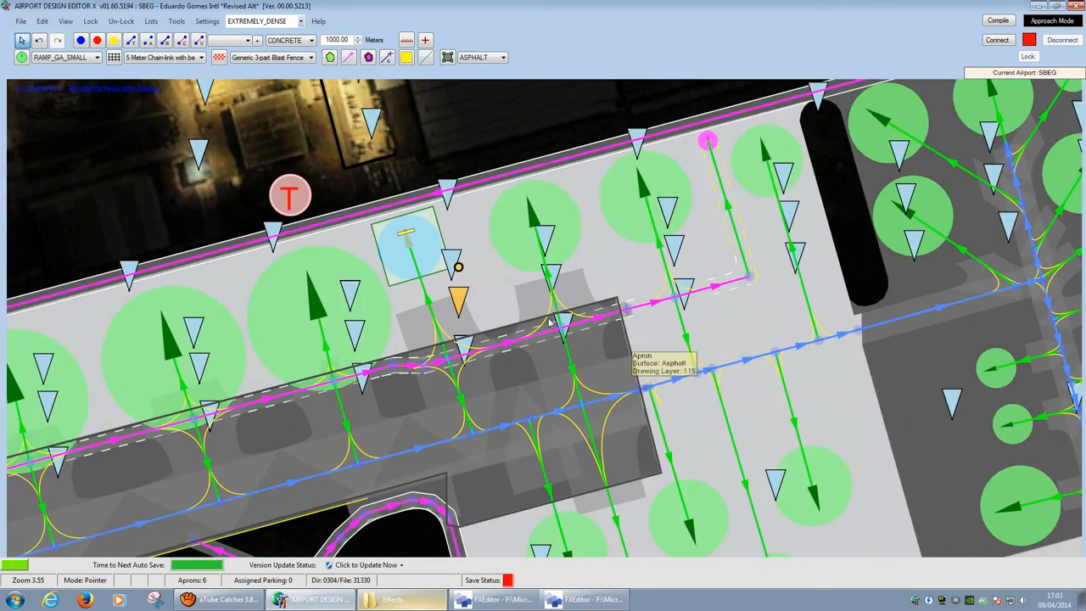
pyautogui.moveTo(594, 351); pyautogui.dragTo(467, 242, button='middle')
pyautogui.moveTo(416, 450)
pyautogui.mouseDown()
pyautogui.moveTo(392, 407)
pyautogui.moveTo(427, 432)
pyautogui.mouseUp()
pyautogui.moveTo(649, 372); pyautogui.dragTo(694, 364)
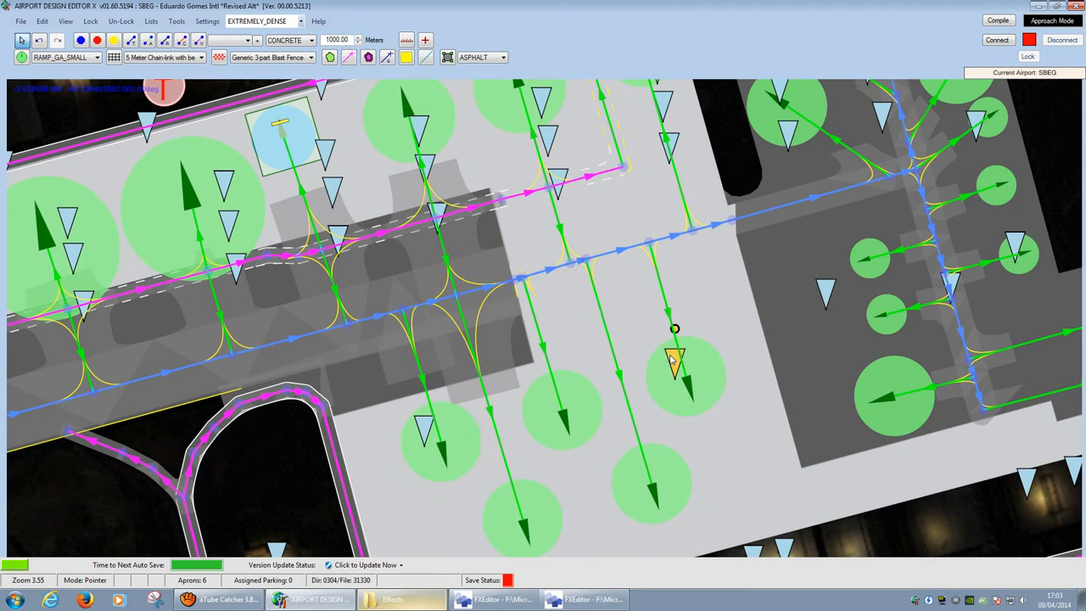
pyautogui.moveTo(844, 299)
pyautogui.mouseDown()
pyautogui.moveTo(777, 273)
pyautogui.moveTo(847, 299)
pyautogui.mouseUp()
pyautogui.scroll(-5, 847, 299)
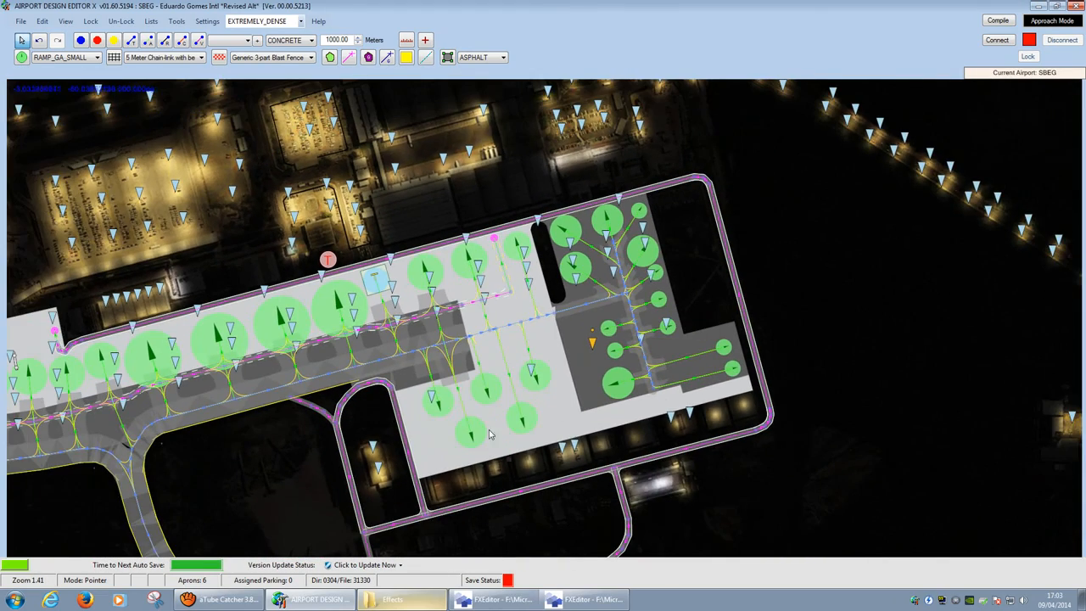
# Step: Pan to the western apron, select a street-light effect there, and check its placement
pyautogui.moveTo(561, 387); pyautogui.dragTo(825, 336)
pyautogui.moveTo(683, 307); pyautogui.dragTo(736, 315)
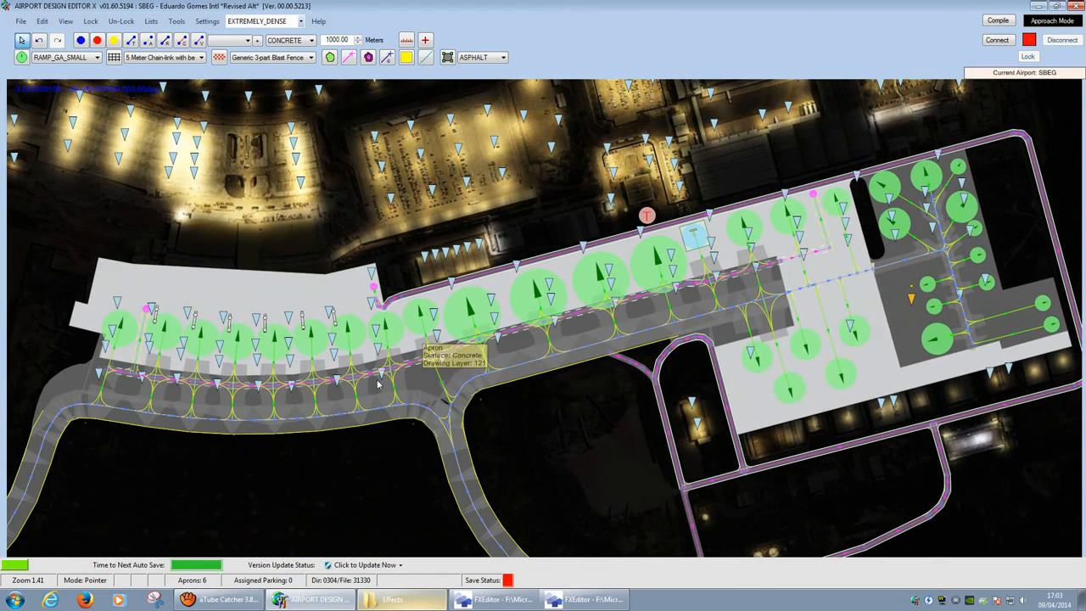
pyautogui.scroll(1, 125, 384)
pyautogui.scroll(2, 125, 383)
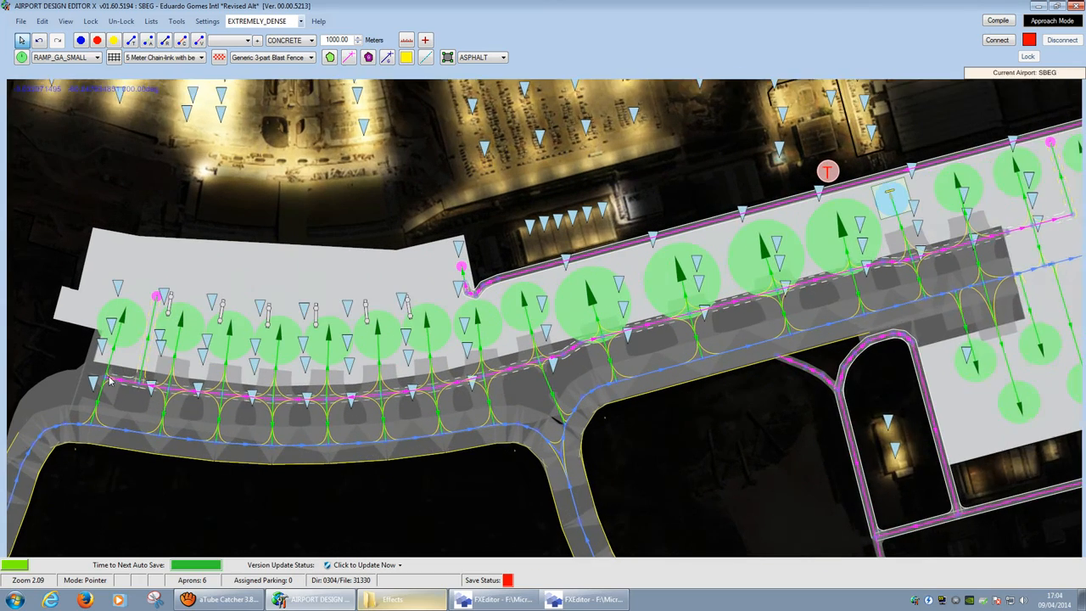
pyautogui.click(102, 333)
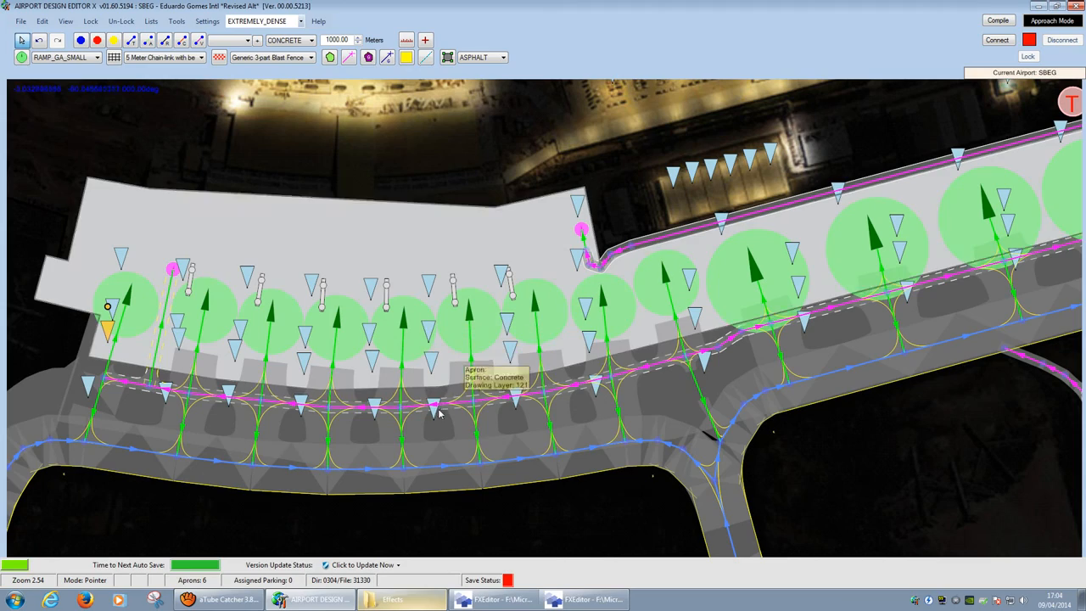
pyautogui.scroll(-2, 555, 333)
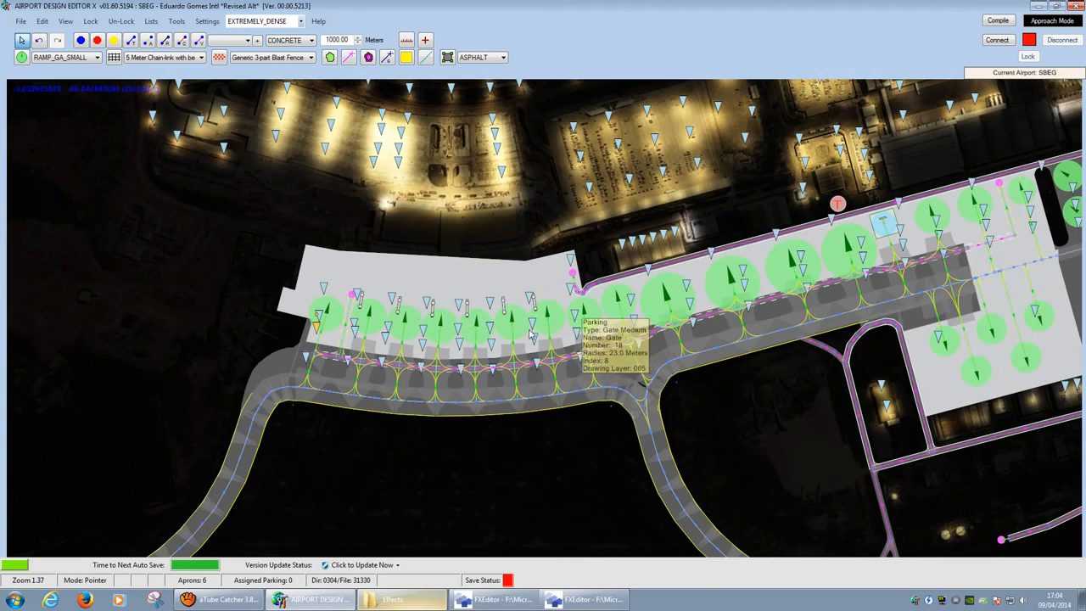
pyautogui.scroll(-1, 266, 290)
pyautogui.moveTo(266, 290); pyautogui.dragTo(263, 346)
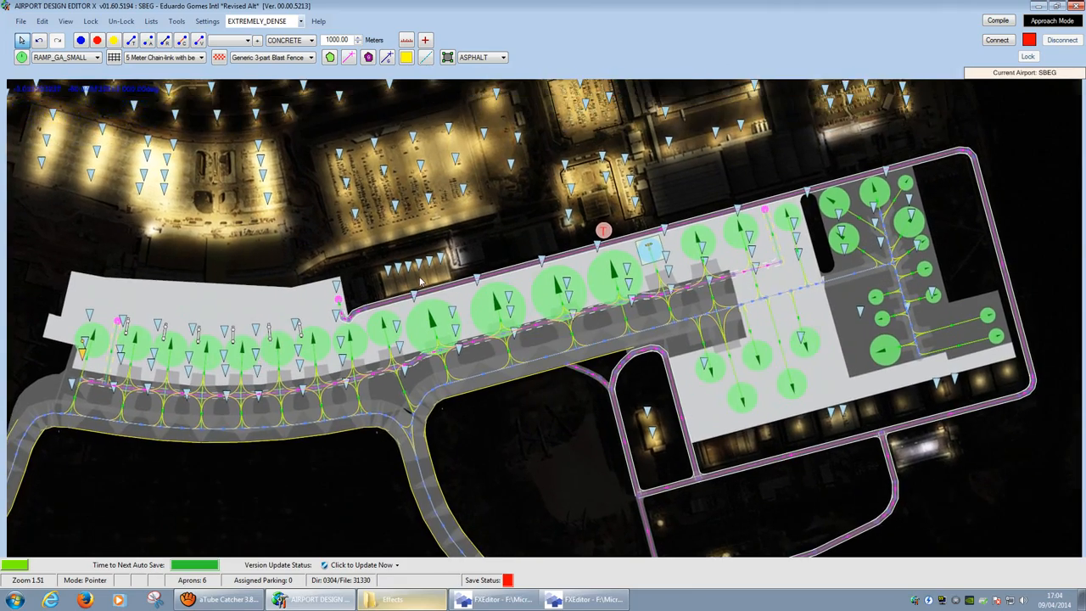
pyautogui.scroll(4, 418, 255)
pyautogui.scroll(2, 409, 301)
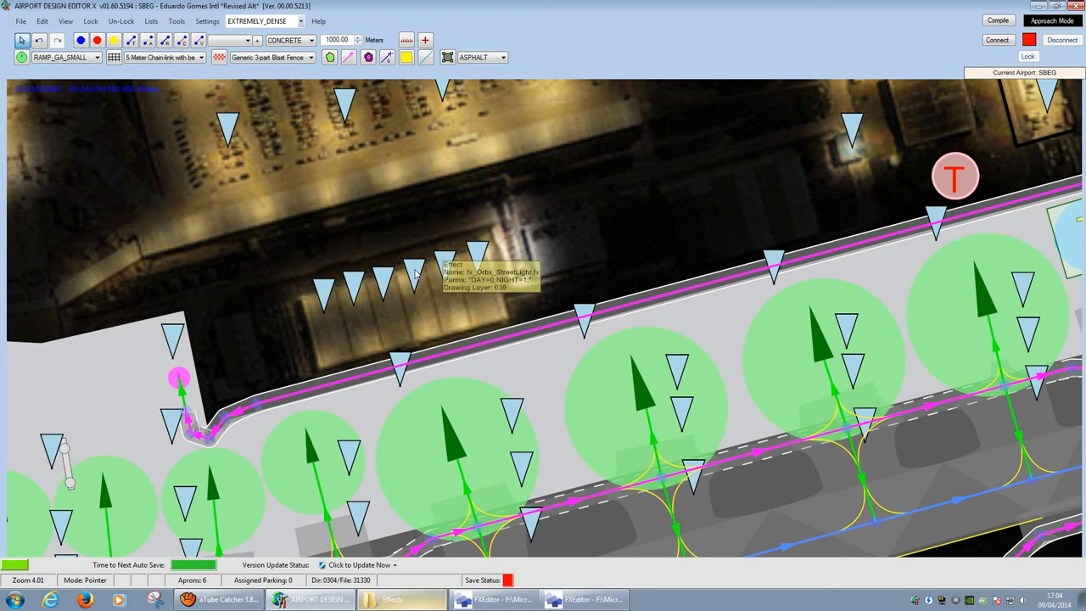
pyautogui.doubleClick(323, 293)
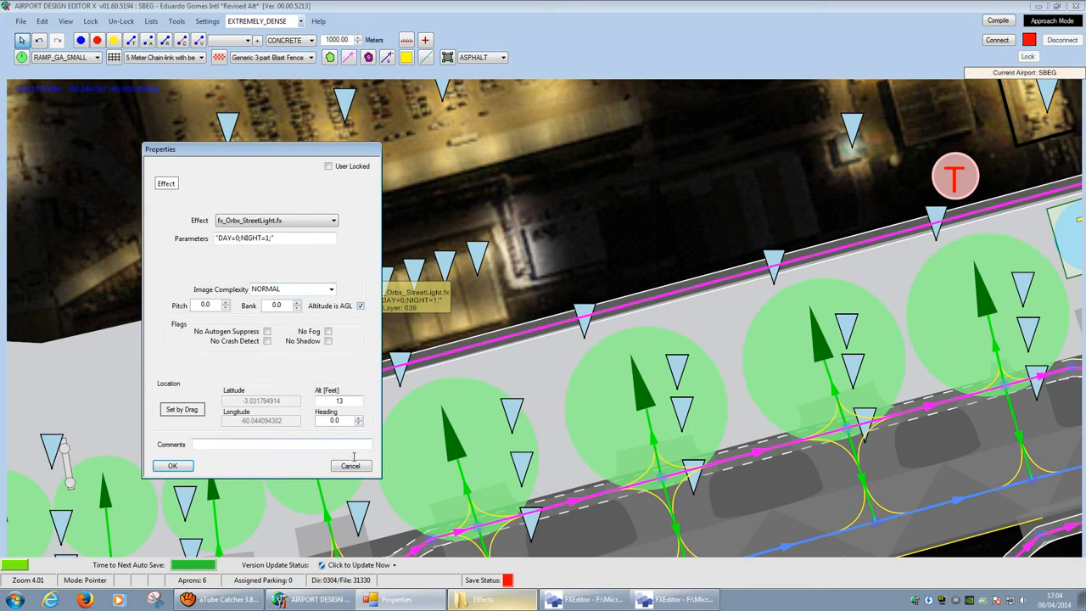
pyautogui.click(350, 466)
pyautogui.moveTo(761, 216); pyautogui.dragTo(286, 402)
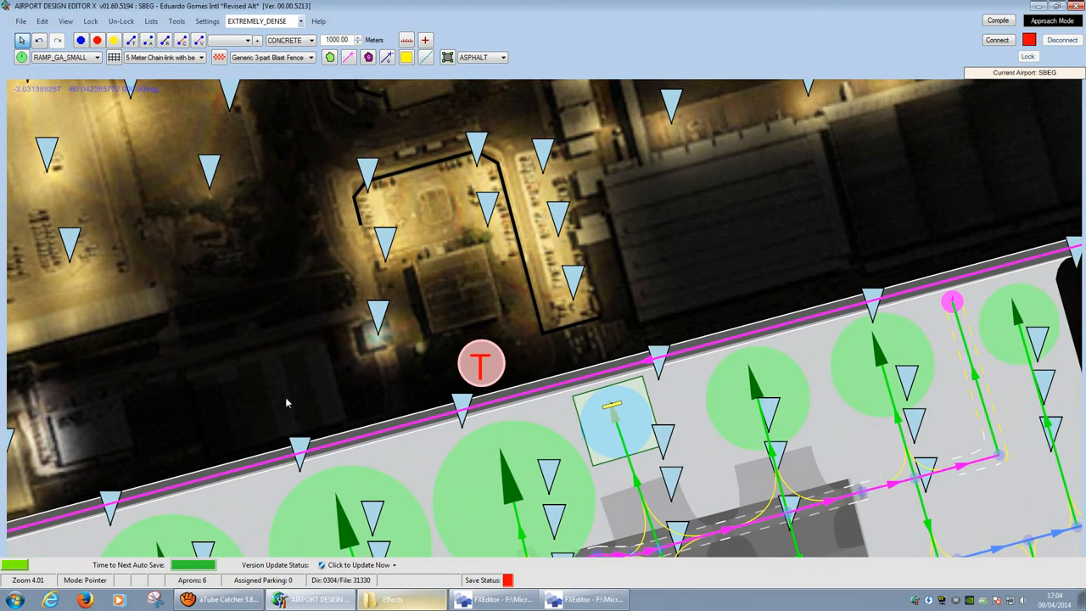
pyautogui.doubleClick(380, 325)
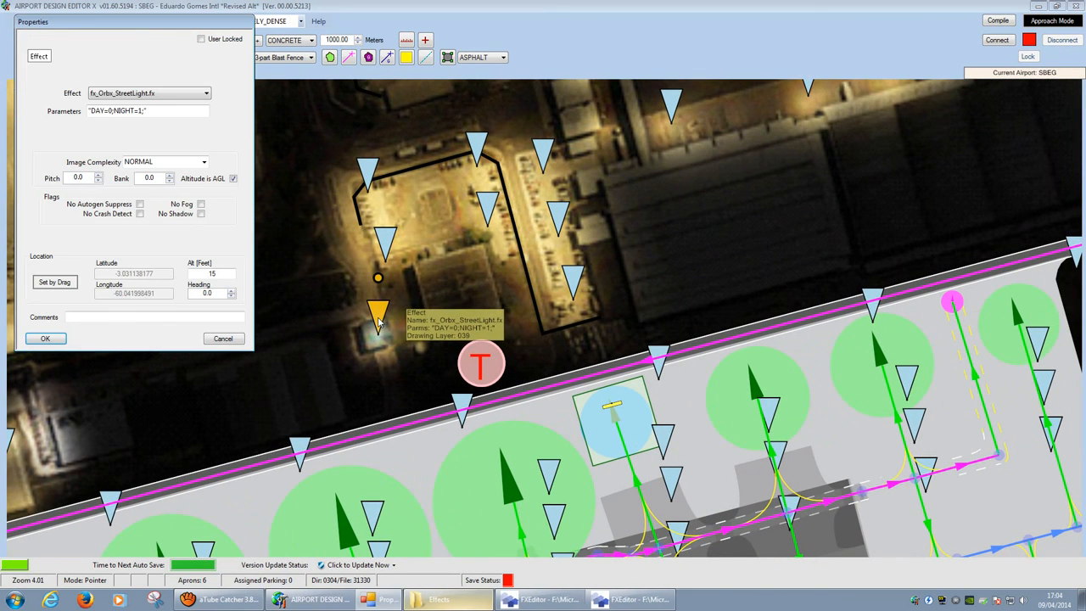
pyautogui.click(223, 338)
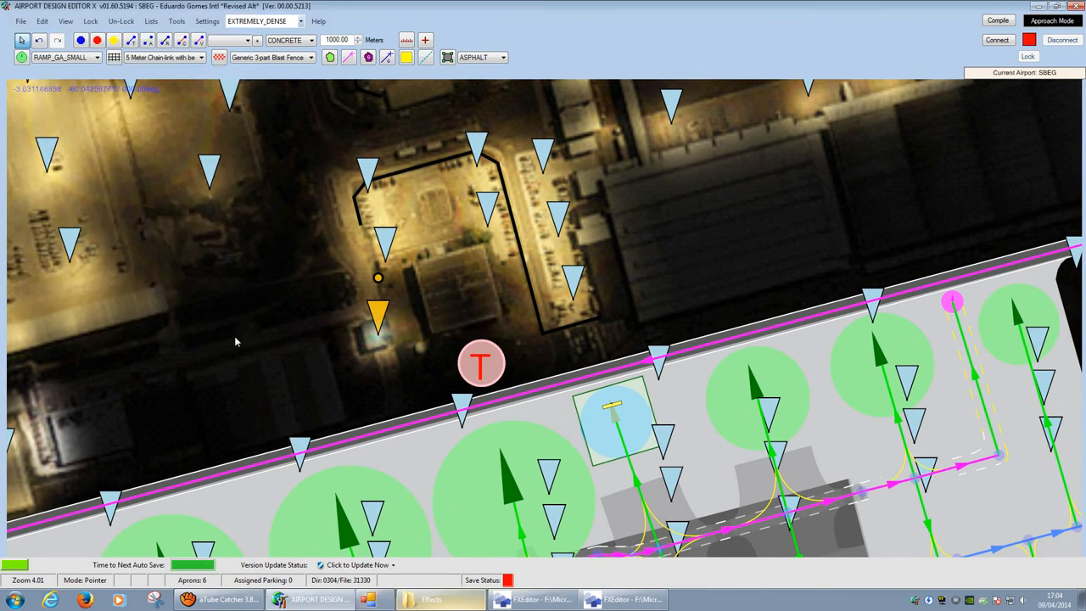
pyautogui.scroll(-4, 903, 432)
pyautogui.moveTo(820, 404); pyautogui.dragTo(521, 250)
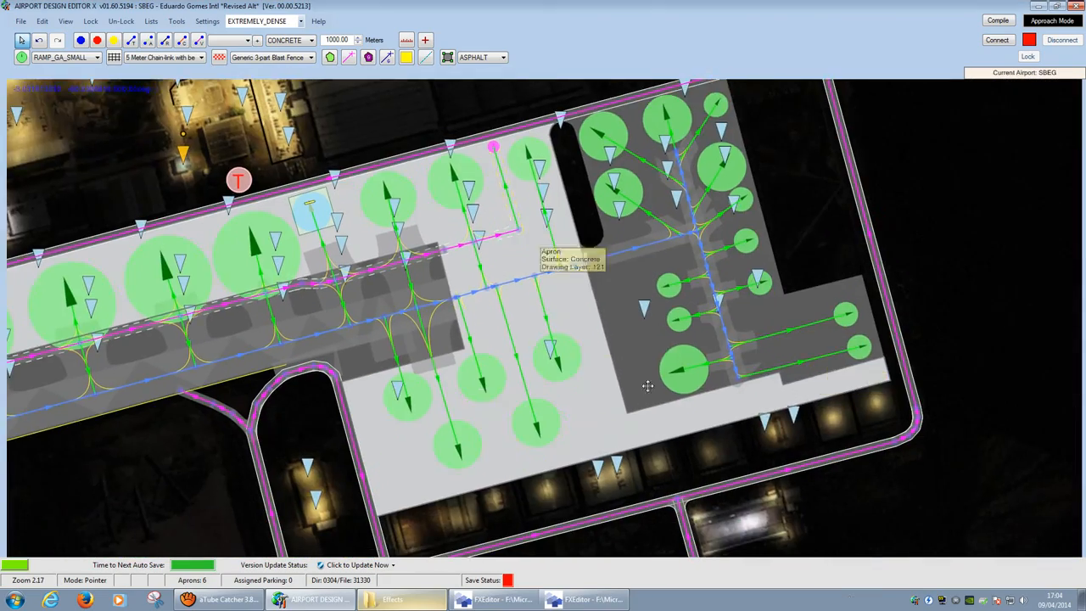
pyautogui.scroll(1, 657, 376)
pyautogui.moveTo(657, 374); pyautogui.dragTo(601, 304)
pyautogui.scroll(4, 553, 417)
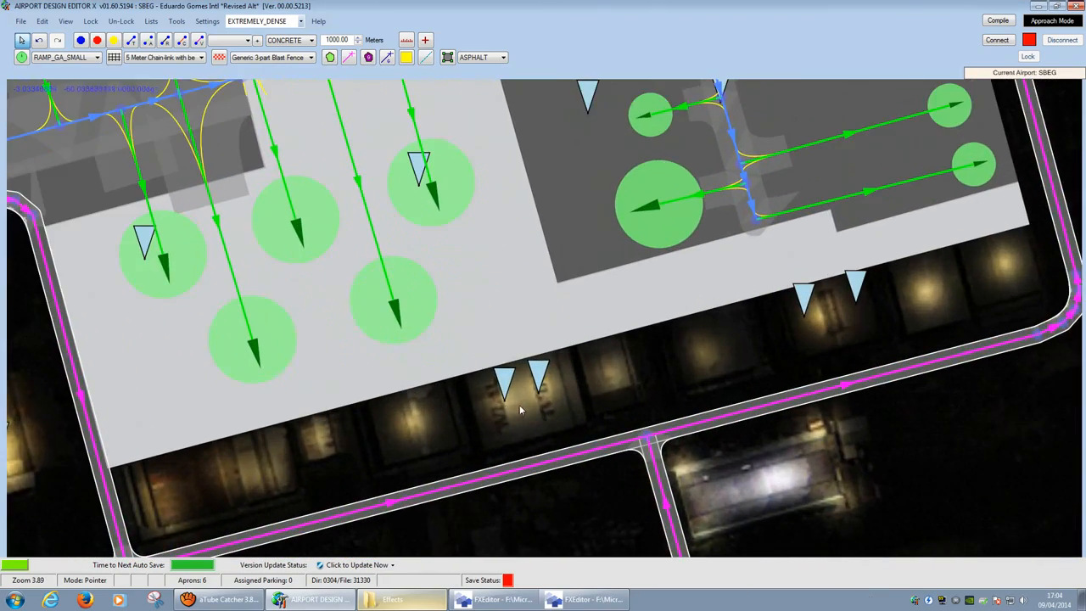
pyautogui.scroll(3, 520, 404)
pyautogui.doubleClick(499, 378)
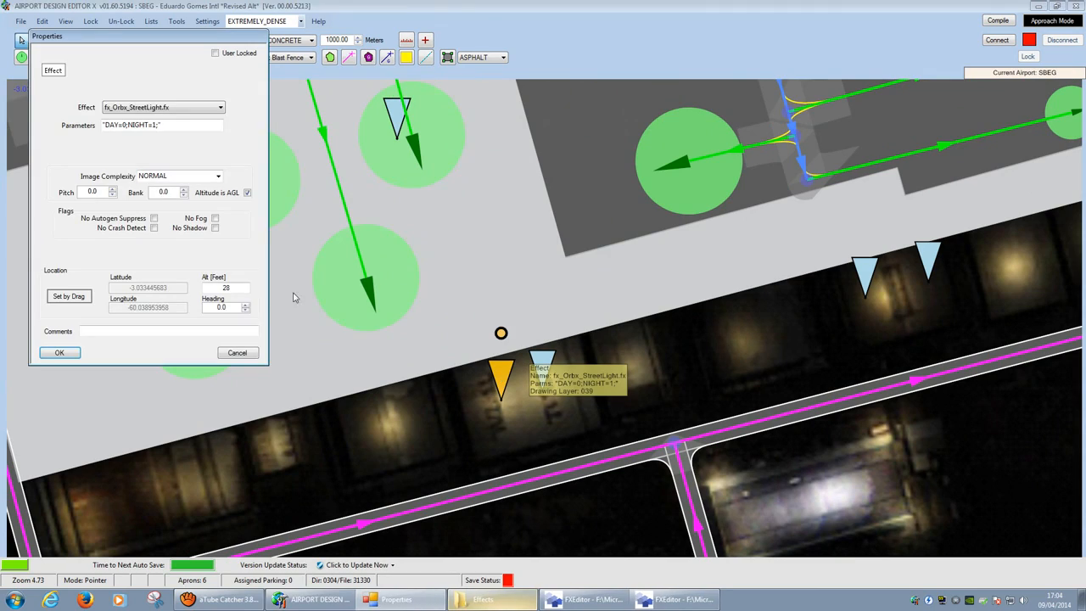
pyautogui.click(253, 357)
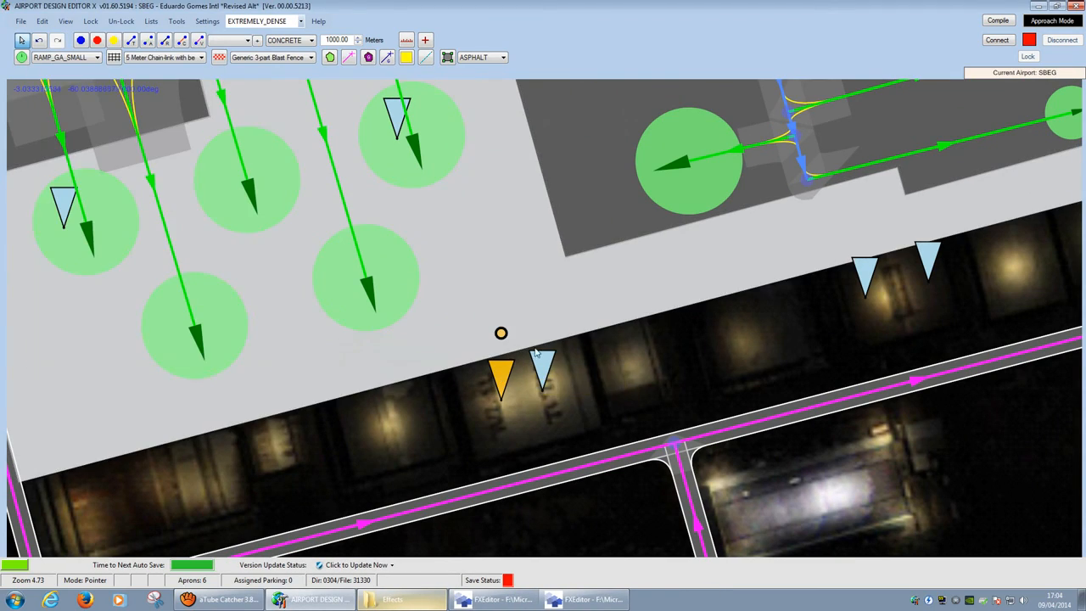
pyautogui.scroll(-10, 575, 323)
pyautogui.scroll(-7, 576, 365)
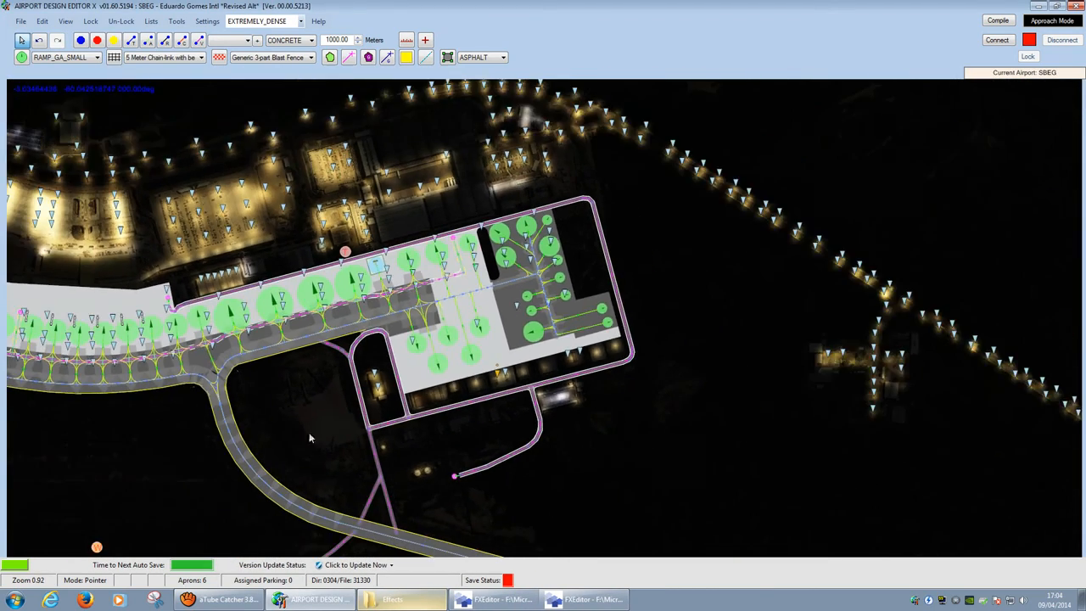
pyautogui.moveTo(404, 466); pyautogui.dragTo(436, 553)
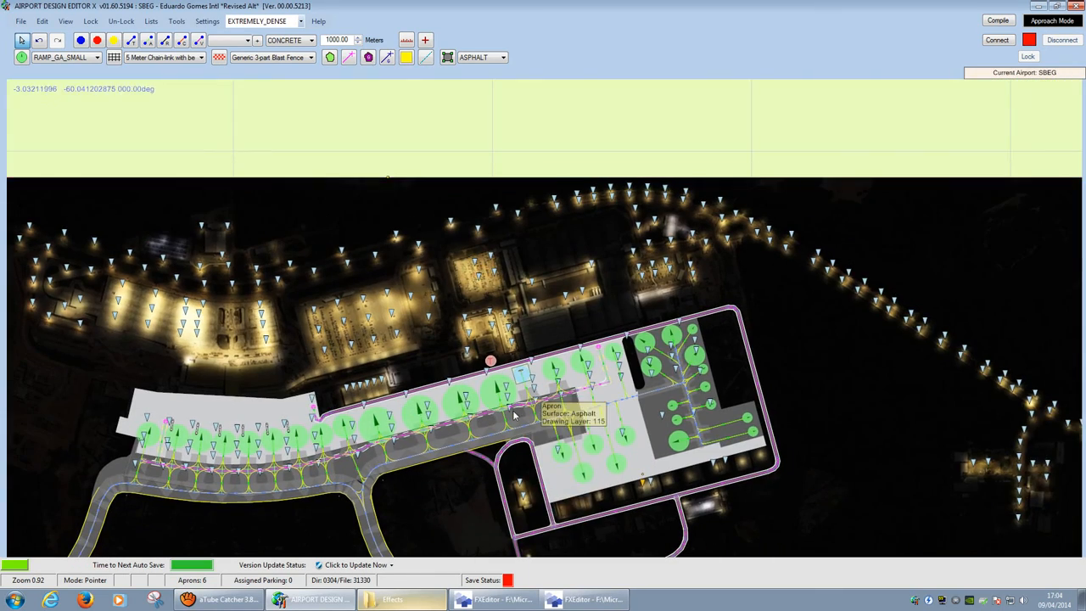
pyautogui.moveTo(514, 408); pyautogui.dragTo(518, 353)
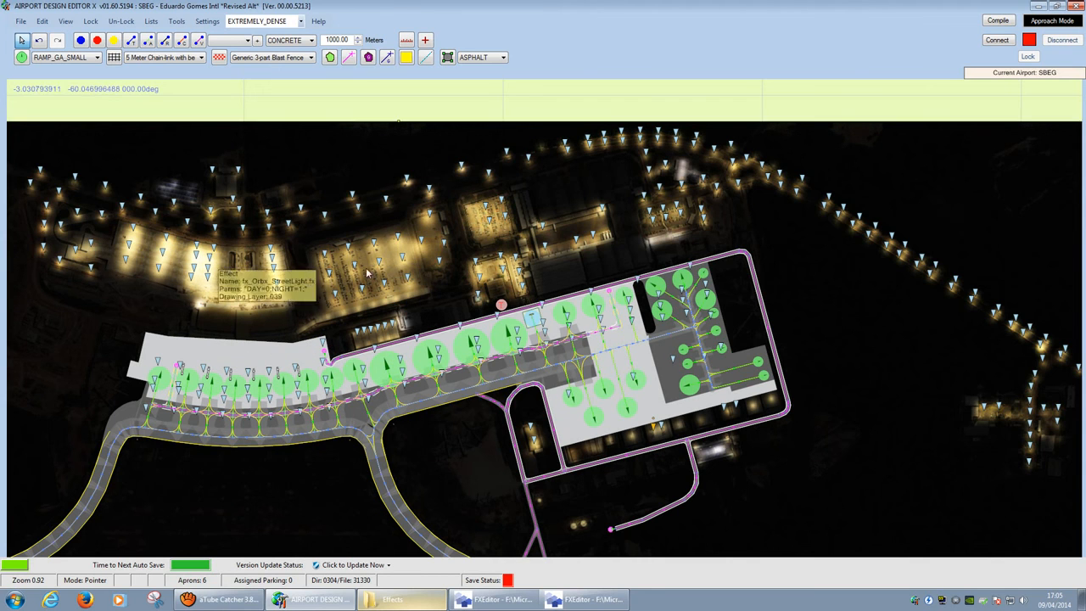
pyautogui.moveTo(331, 366); pyautogui.dragTo(1052, 223)
pyautogui.scroll(-1, 166, 312)
pyautogui.moveTo(166, 311); pyautogui.dragTo(1007, 433)
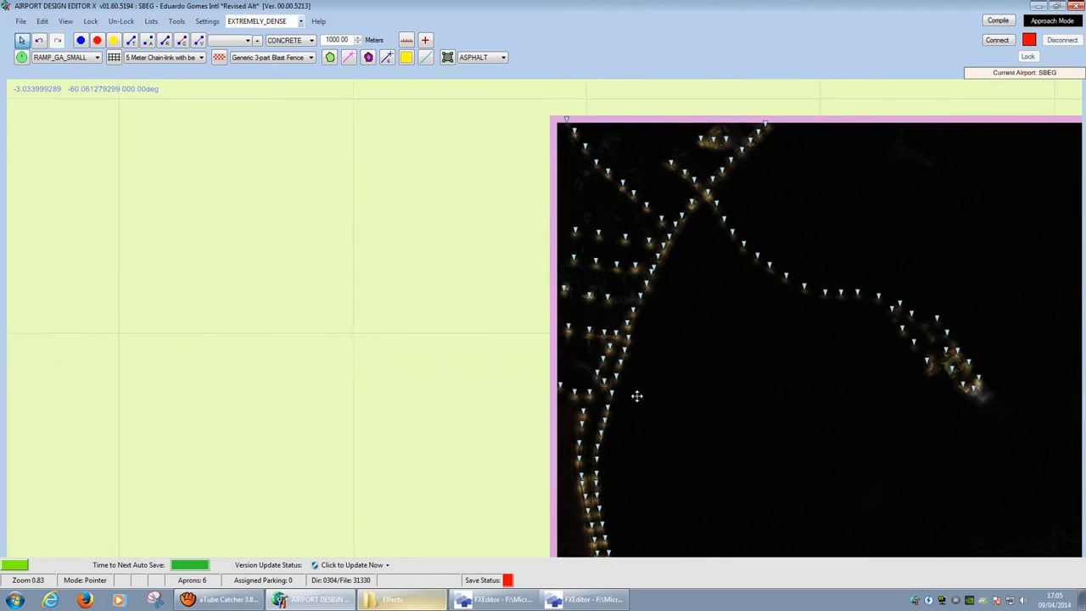
pyautogui.moveTo(637, 396); pyautogui.dragTo(396, 340)
pyautogui.moveTo(860, 282); pyautogui.dragTo(138, 337)
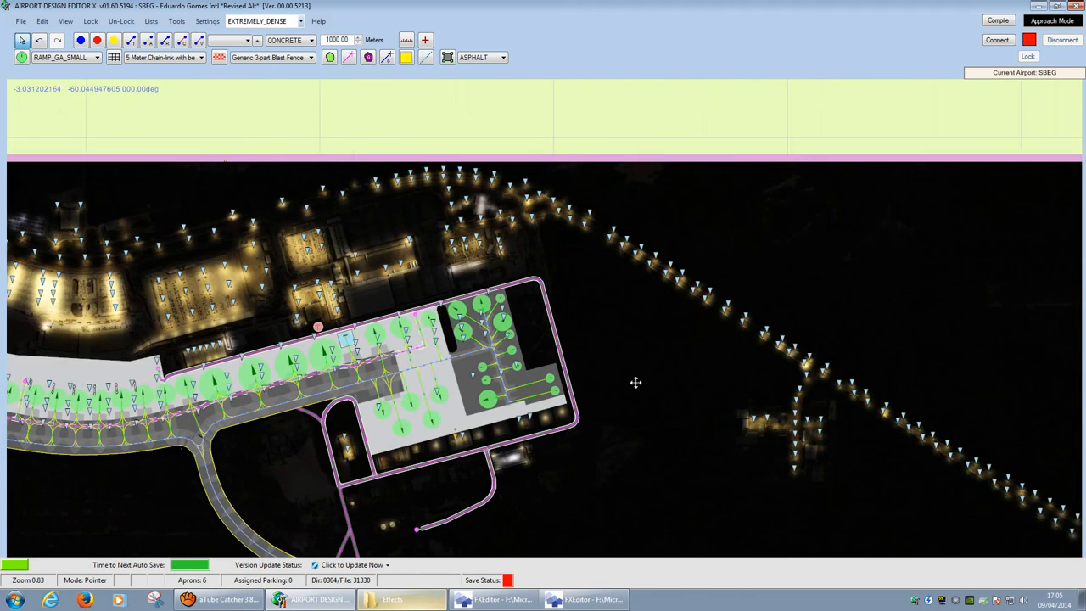
pyautogui.moveTo(636, 381); pyautogui.dragTo(335, 208)
pyautogui.moveTo(549, 242); pyautogui.dragTo(995, 195)
pyautogui.moveTo(412, 255); pyautogui.dragTo(676, 440)
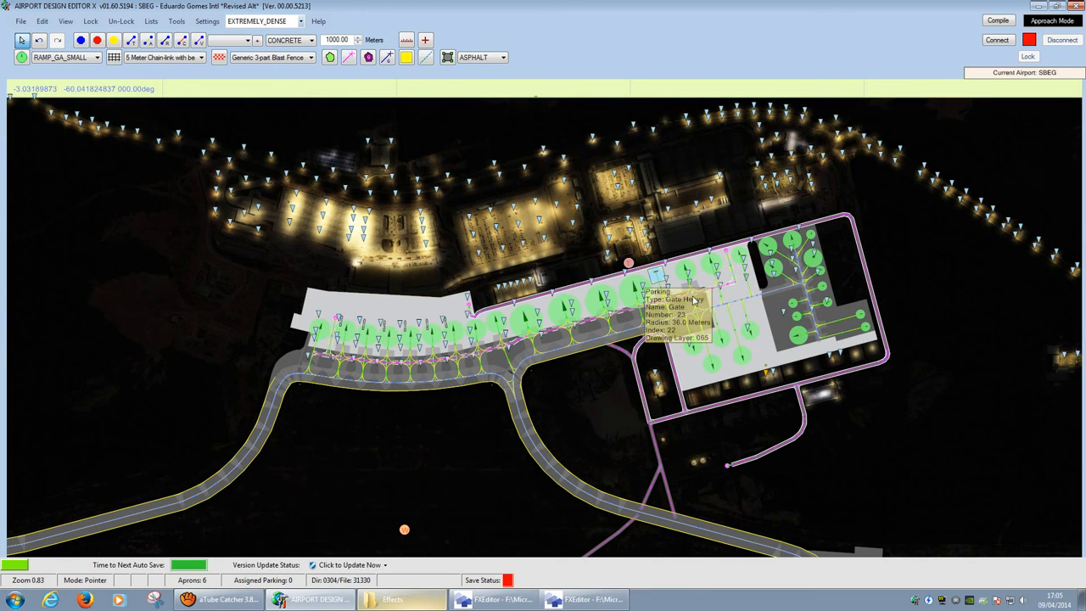
# Step: Close ADE X without saving (Não), both FXEditor windows, and the Effects folder window
pyautogui.click(1077, 6)
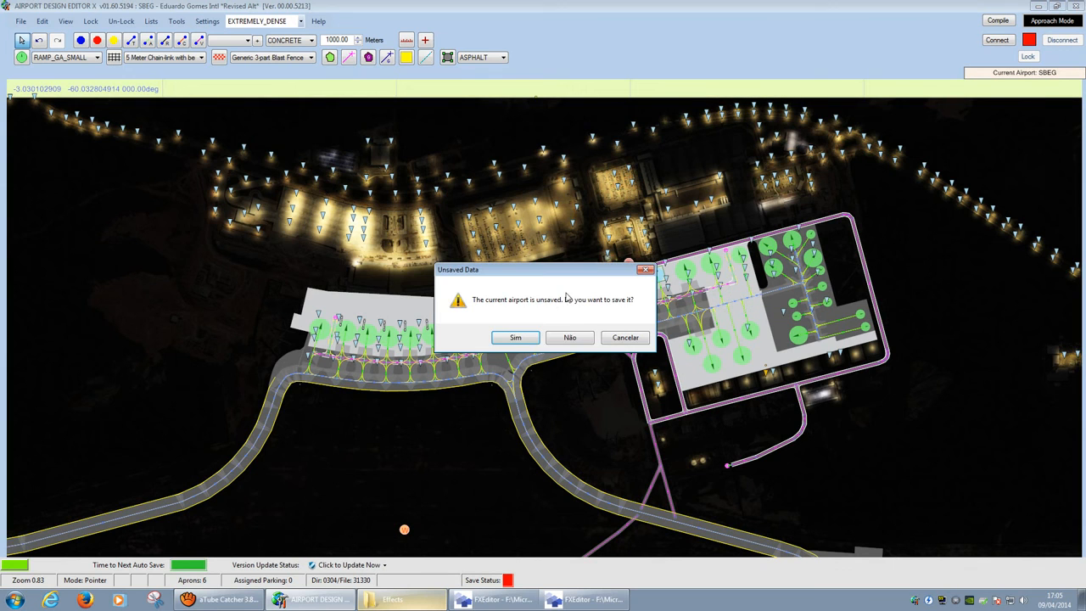
pyautogui.click(570, 337)
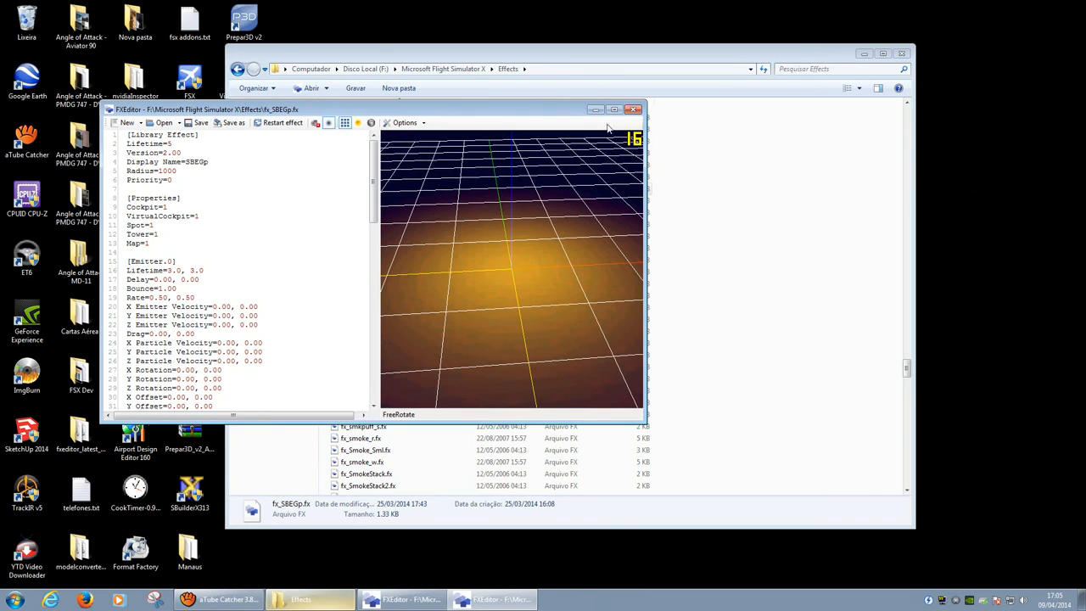
pyautogui.click(633, 110)
pyautogui.click(902, 53)
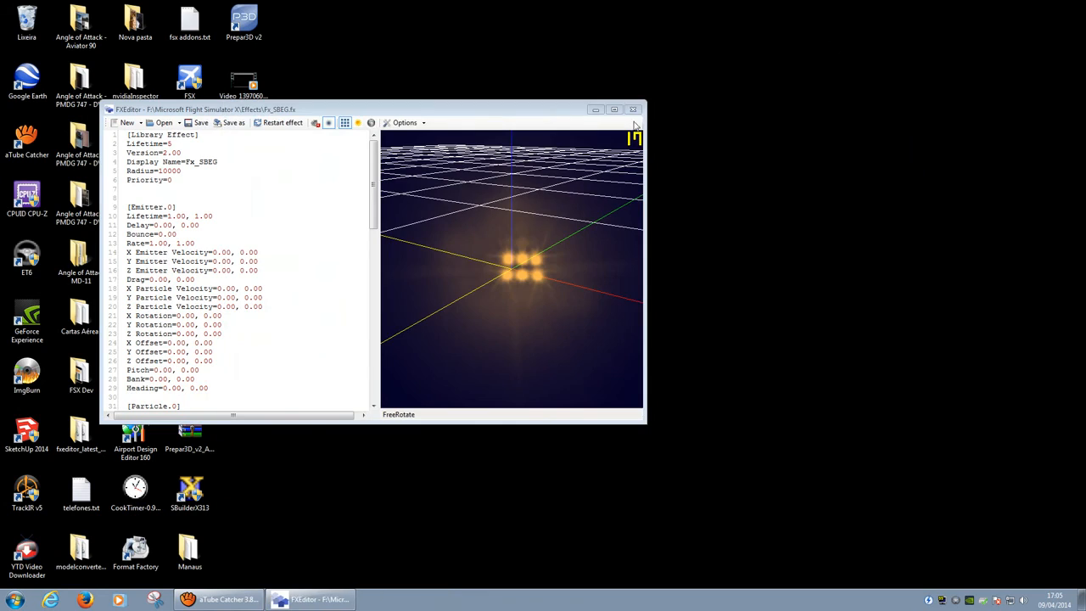
pyautogui.click(637, 111)
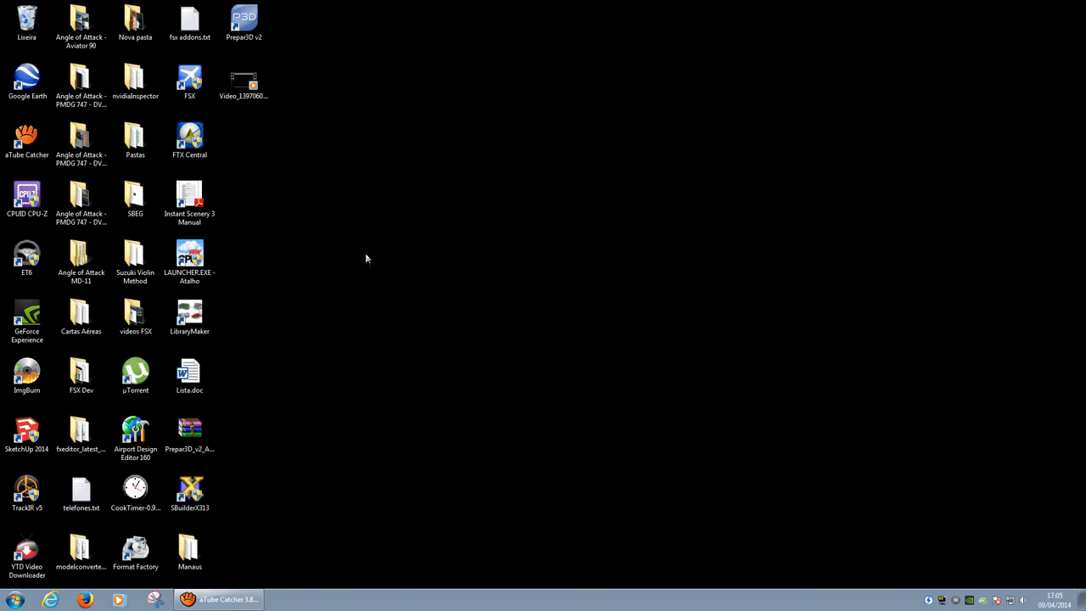
# Step: Select and deselect the desktop icons, then restore the aTube Catcher Screen Record window
pyautogui.moveTo(416, 15); pyautogui.dragTo(9, 581)
pyautogui.click(304, 432)
pyautogui.click(254, 599)
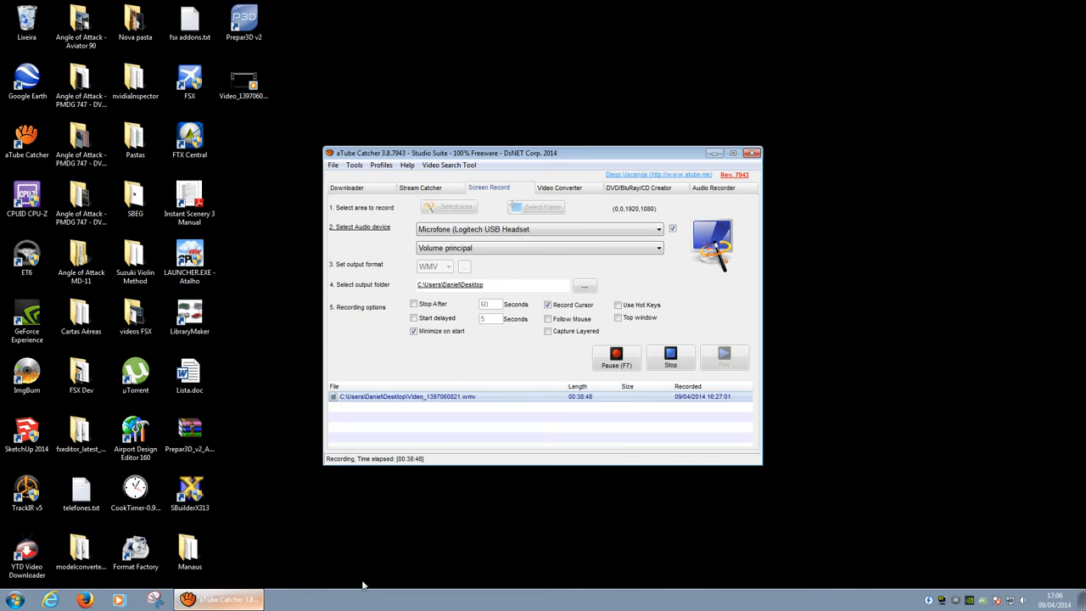